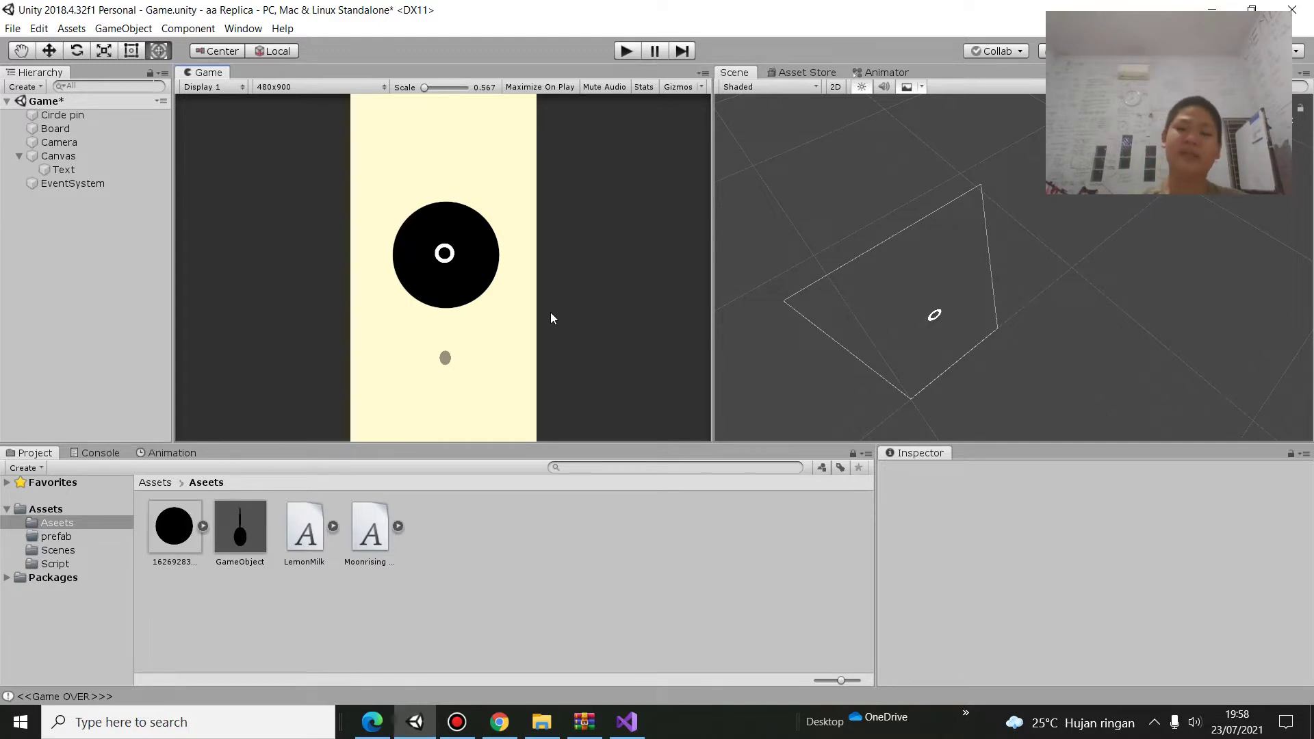
# Play-test the game, firing two pins until they collide, then bring up pin.cs in Visual Studio
pyautogui.click(621, 55)
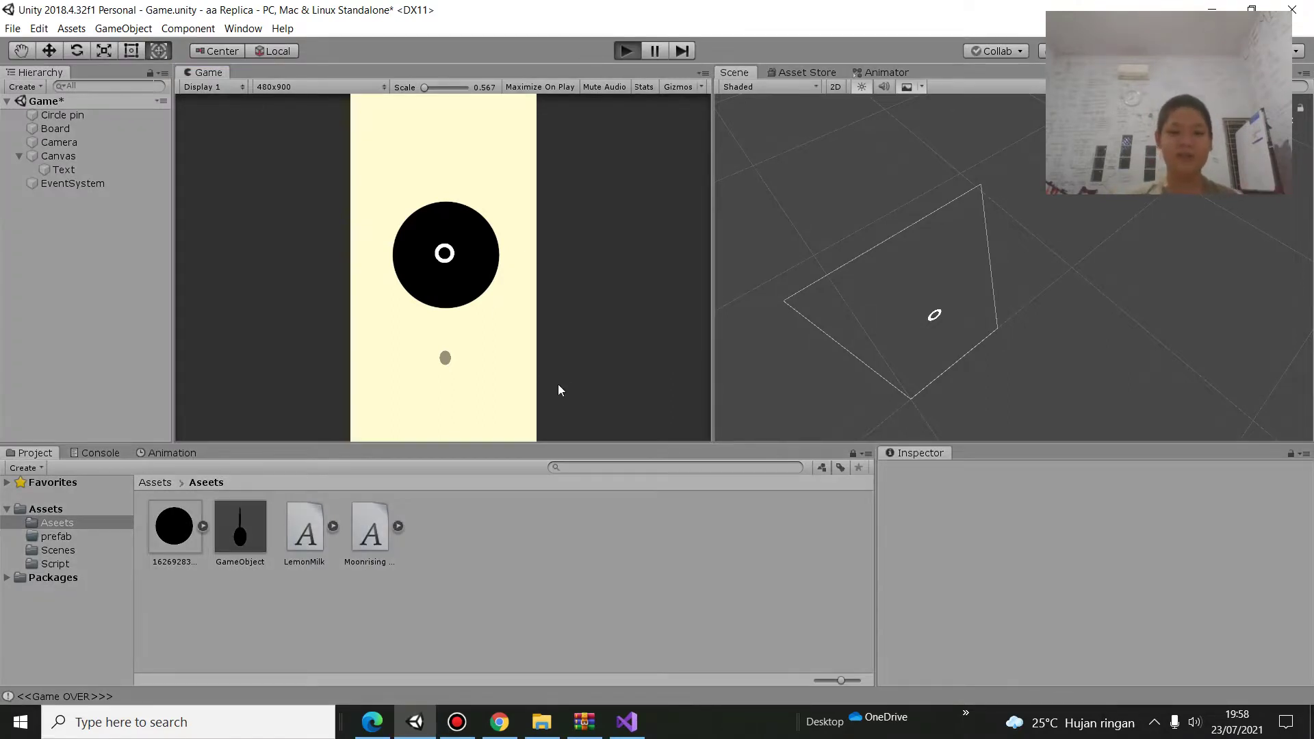
pyautogui.click(494, 394)
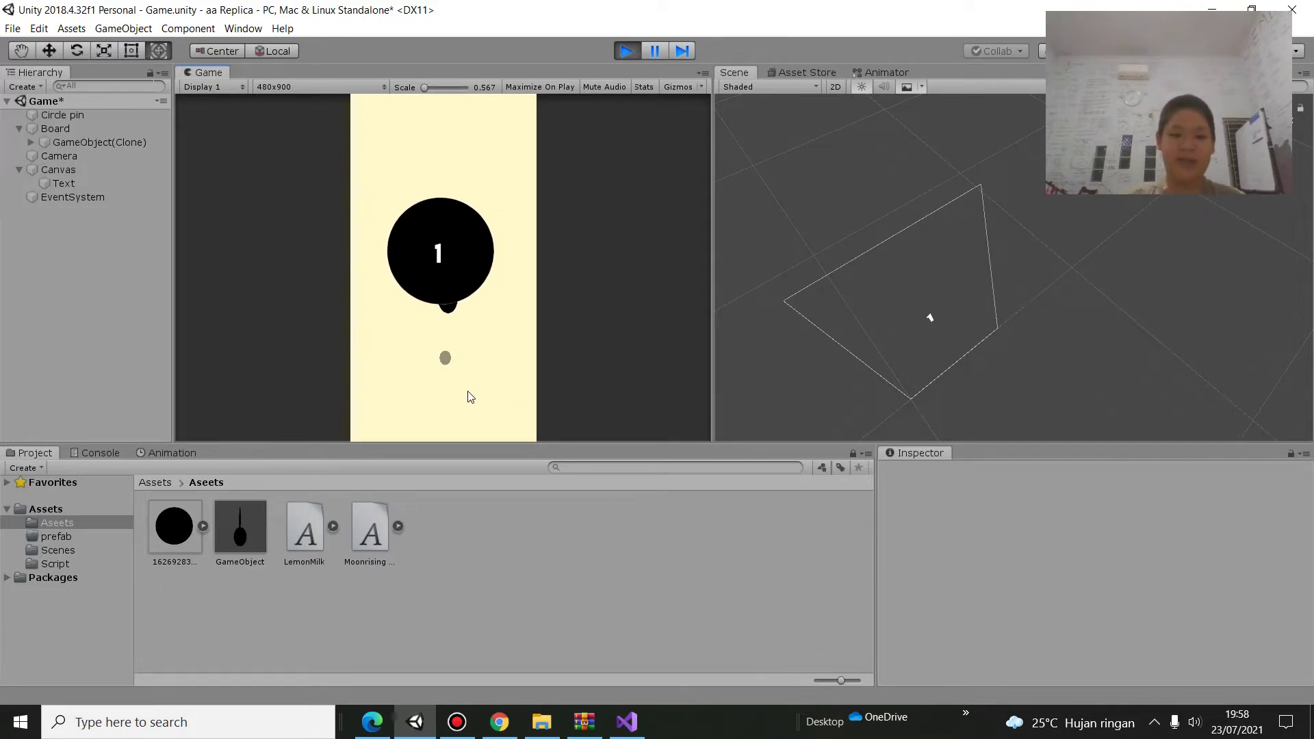
pyautogui.click(468, 393)
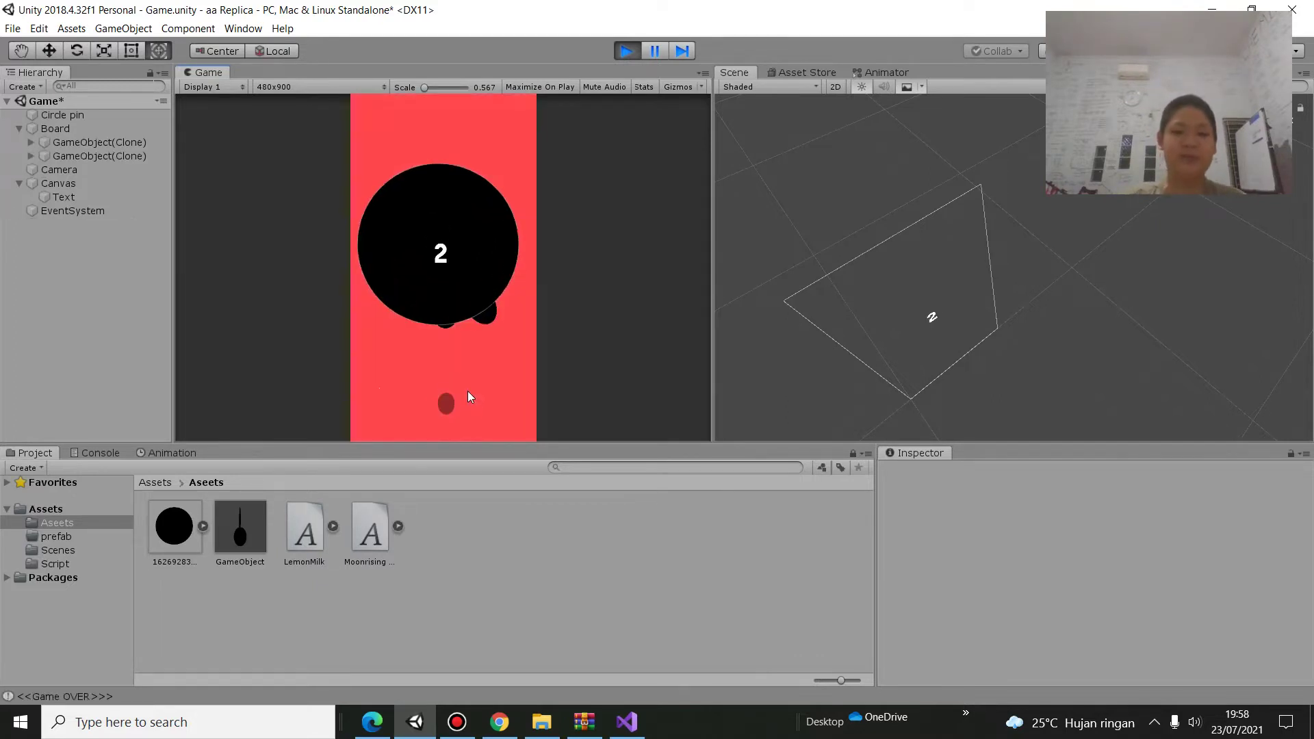
pyautogui.click(626, 48)
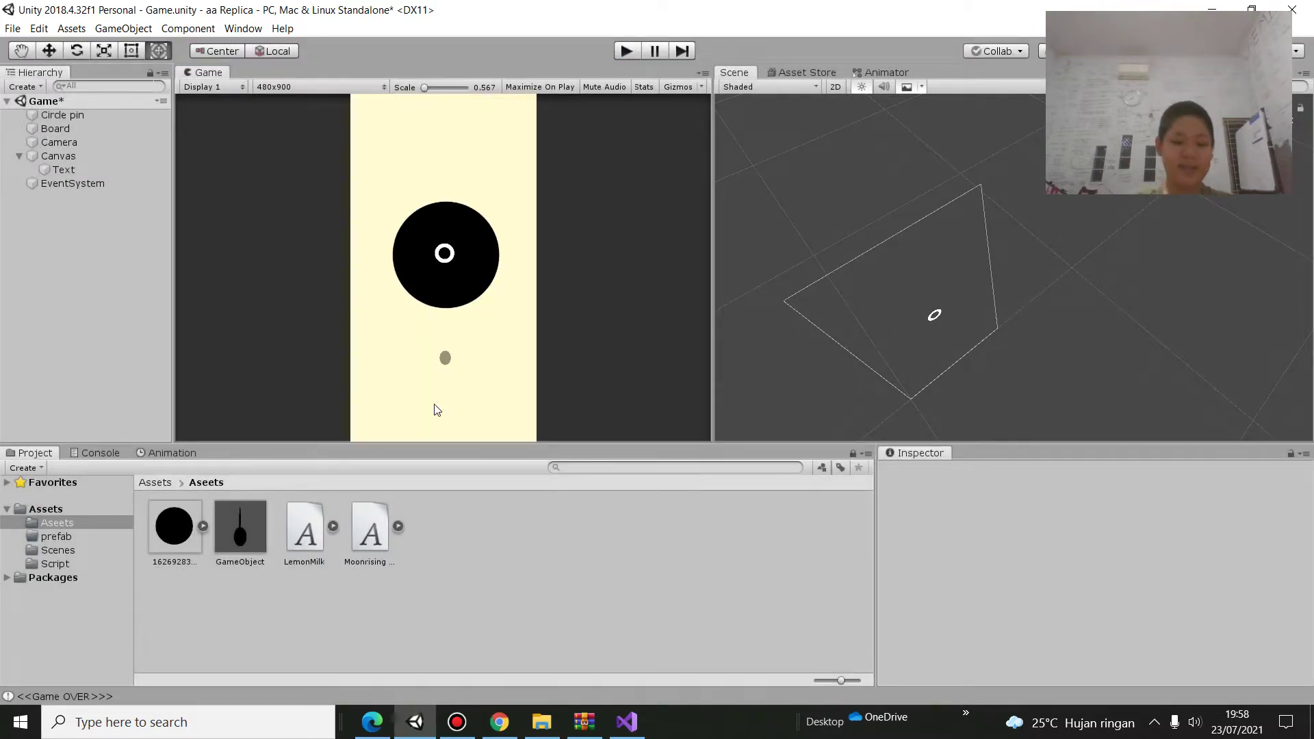
pyautogui.click(626, 722)
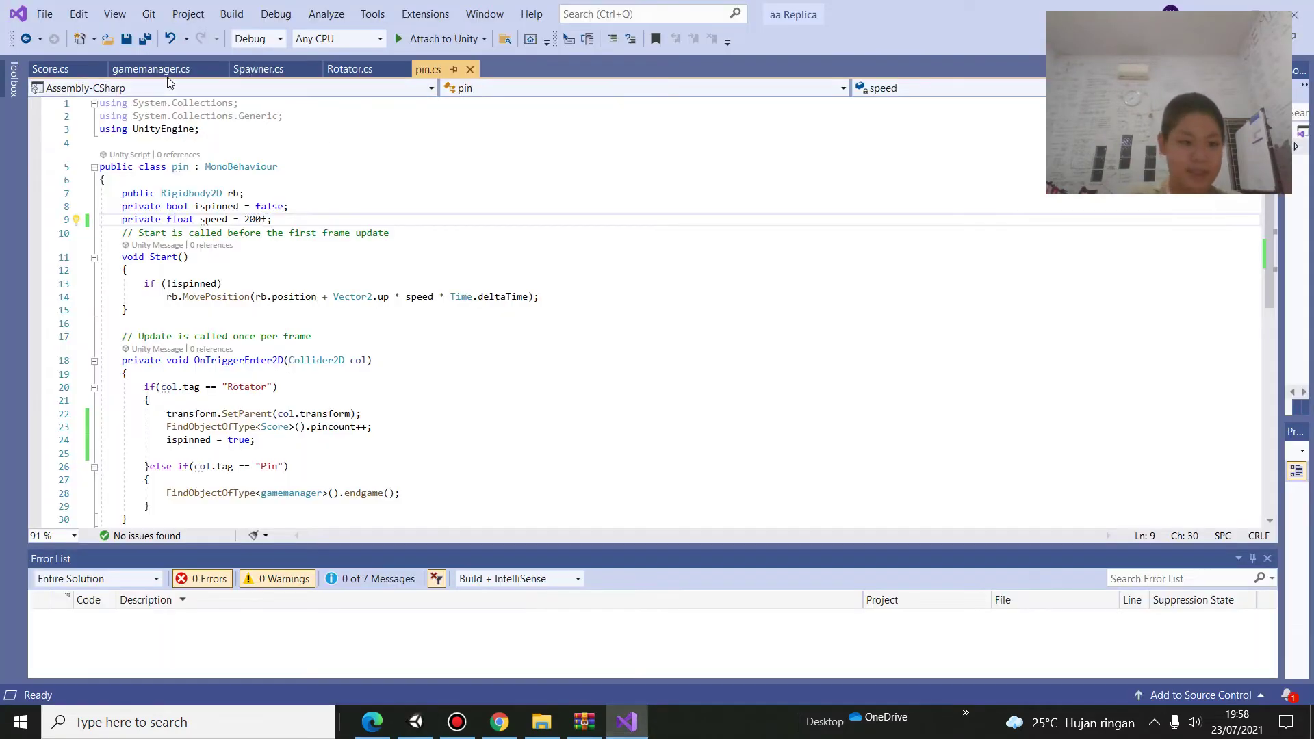
# Glance at the Spawner script, then start a new line after SetParent in pin.cs
pyautogui.click(243, 69)
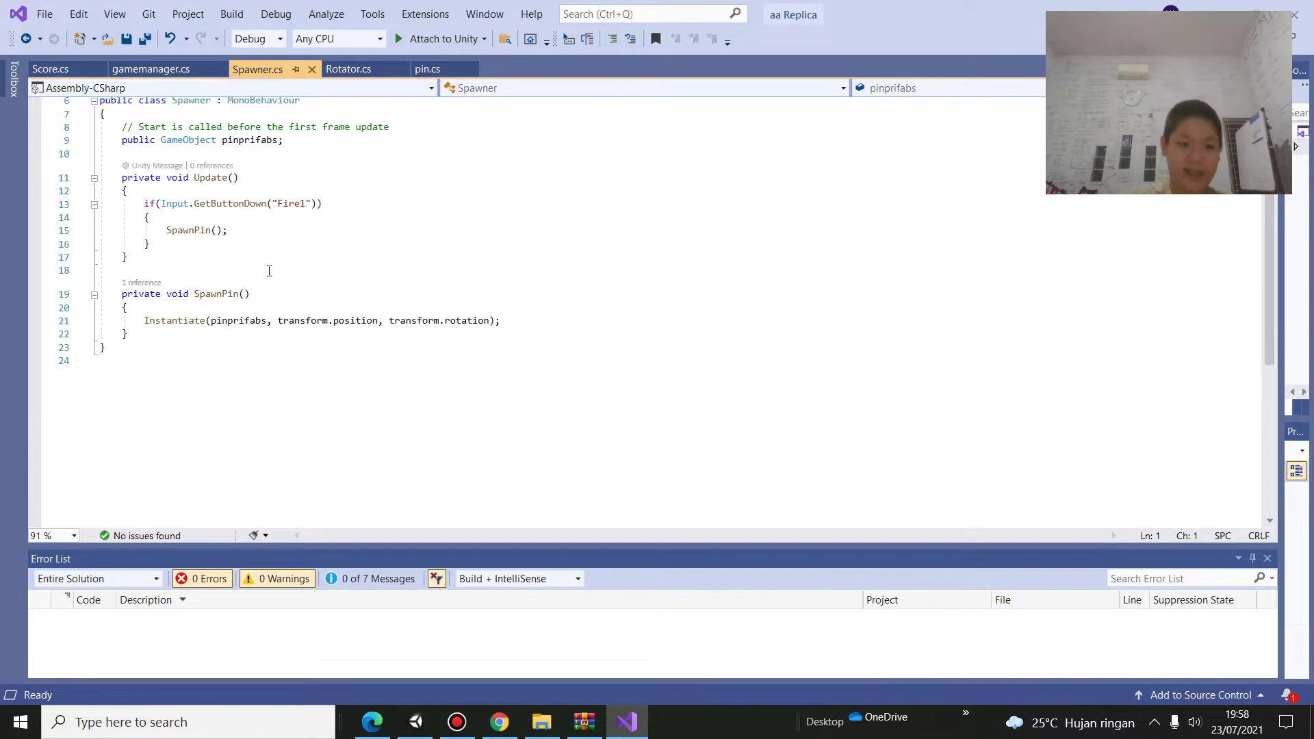
pyautogui.click(432, 69)
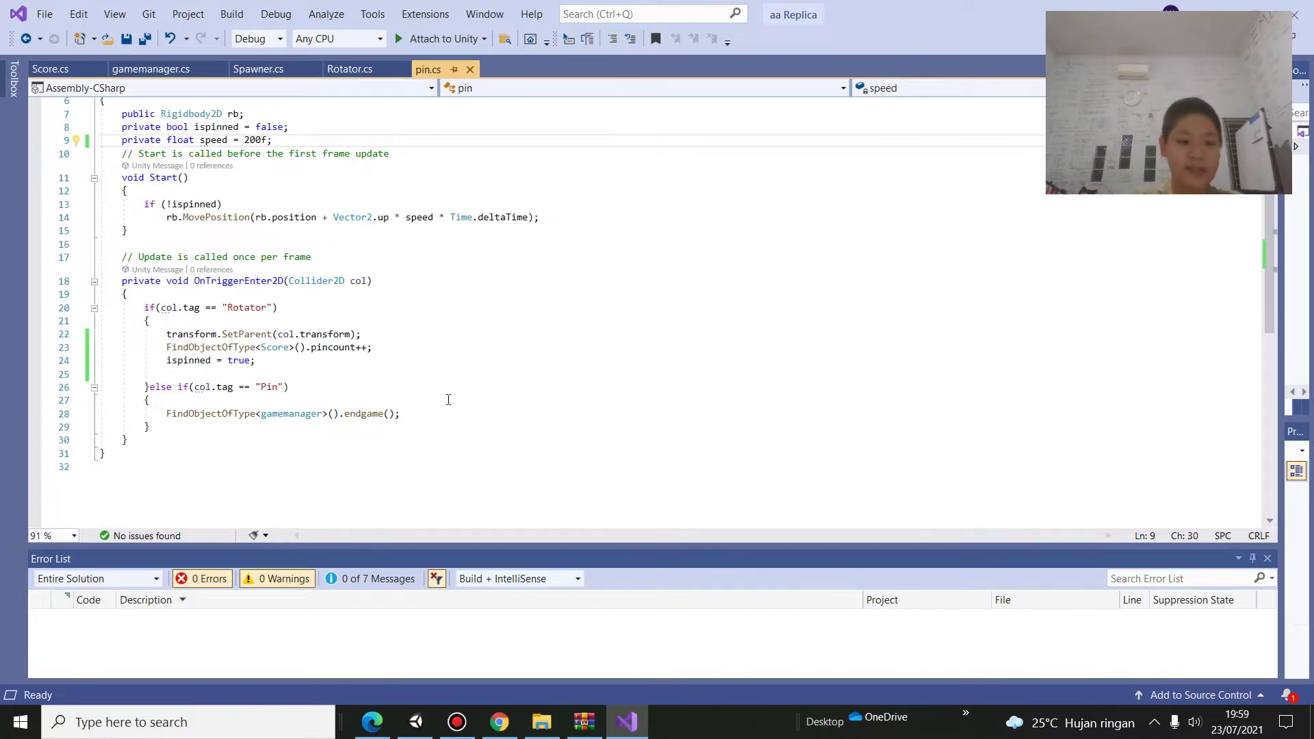
pyautogui.click(375, 336)
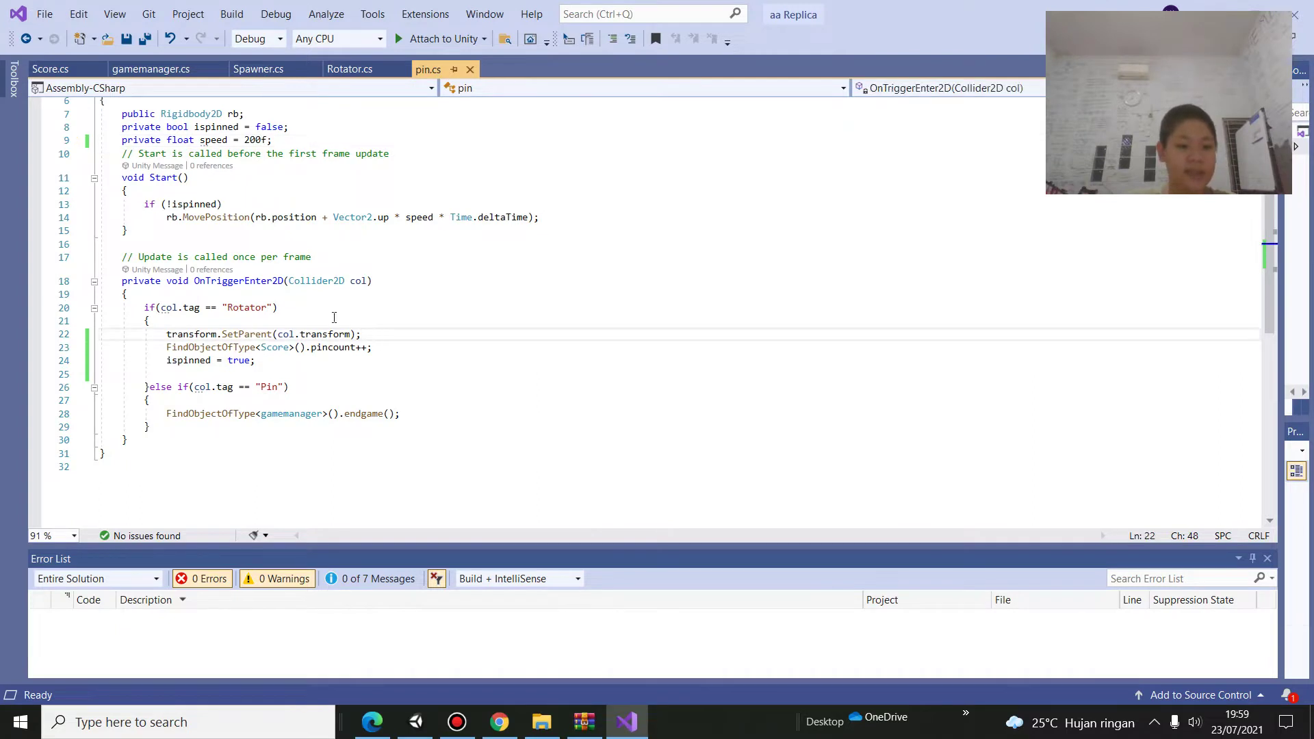
pyautogui.press('Return')
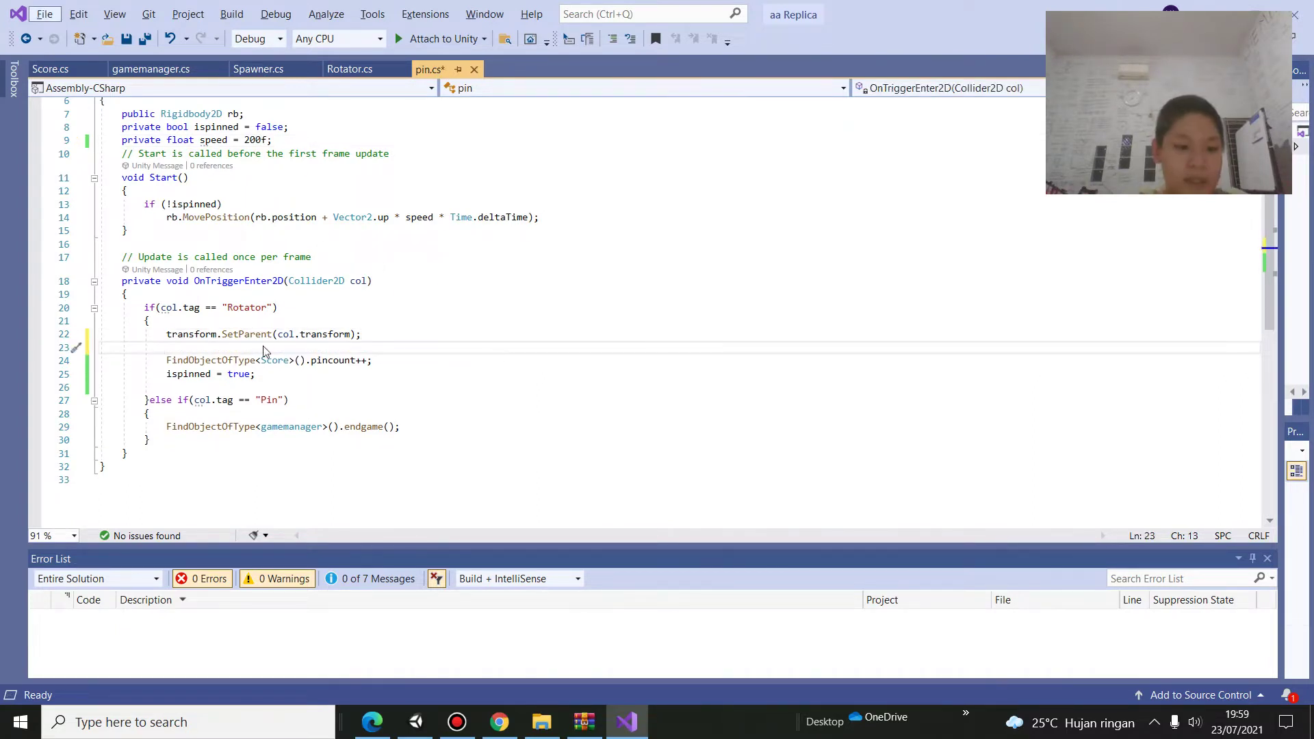
# Add col.GetComponent<Rotator>().speed *= -1; with IntelliSense and save pin.cs
pyautogui.write('col')
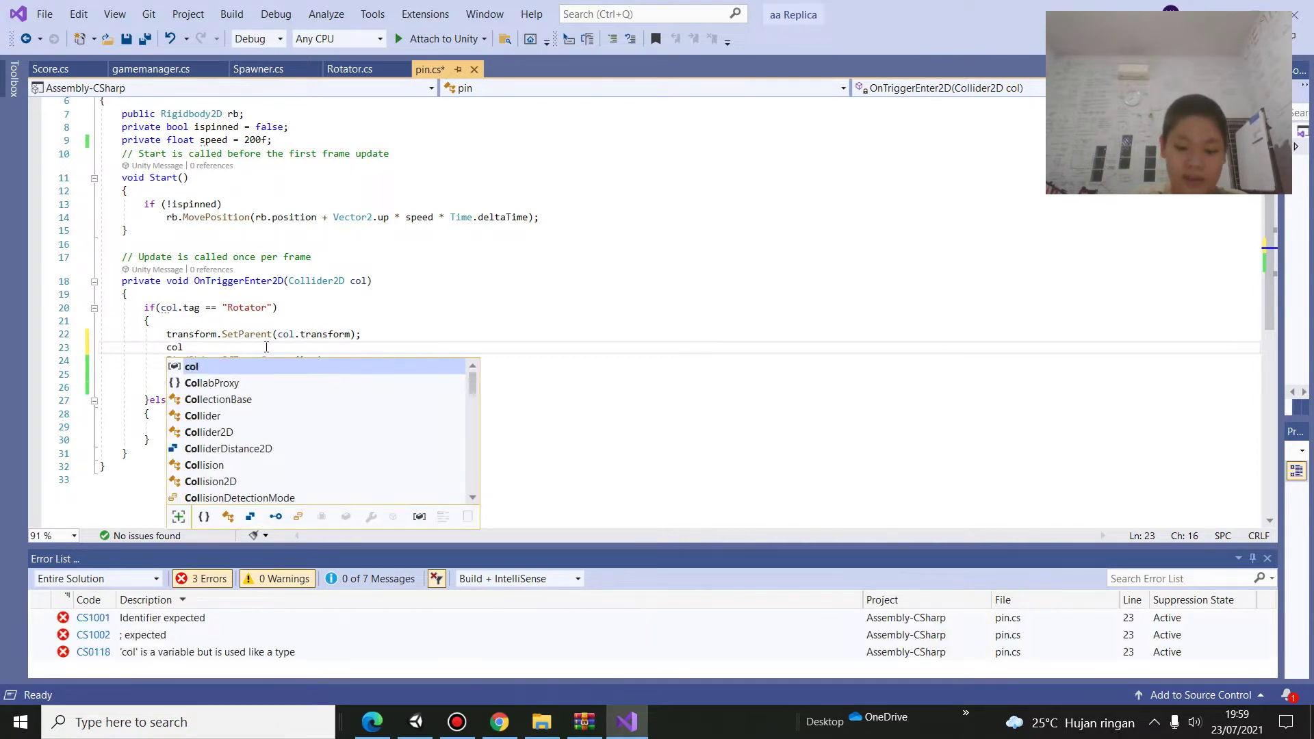
pyautogui.press('Escape')
pyautogui.write('.g')
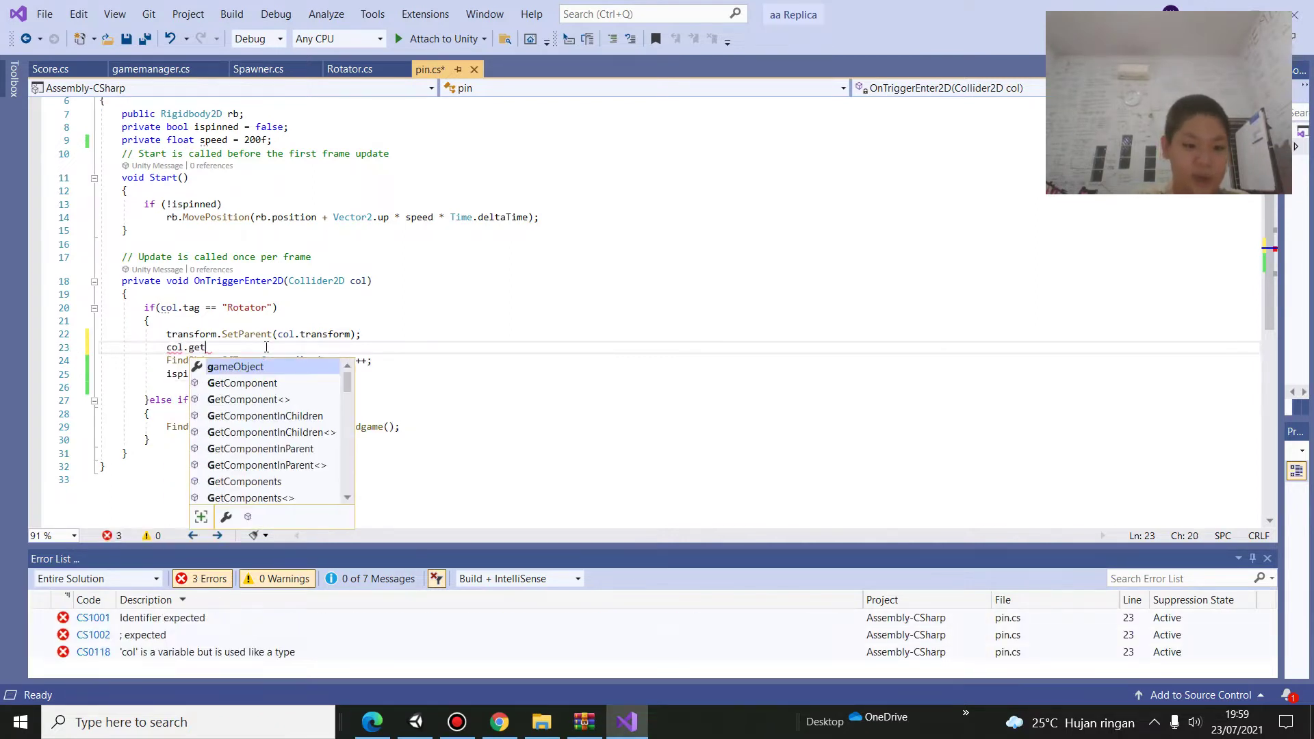
pyautogui.write('et')
pyautogui.press('Tab')
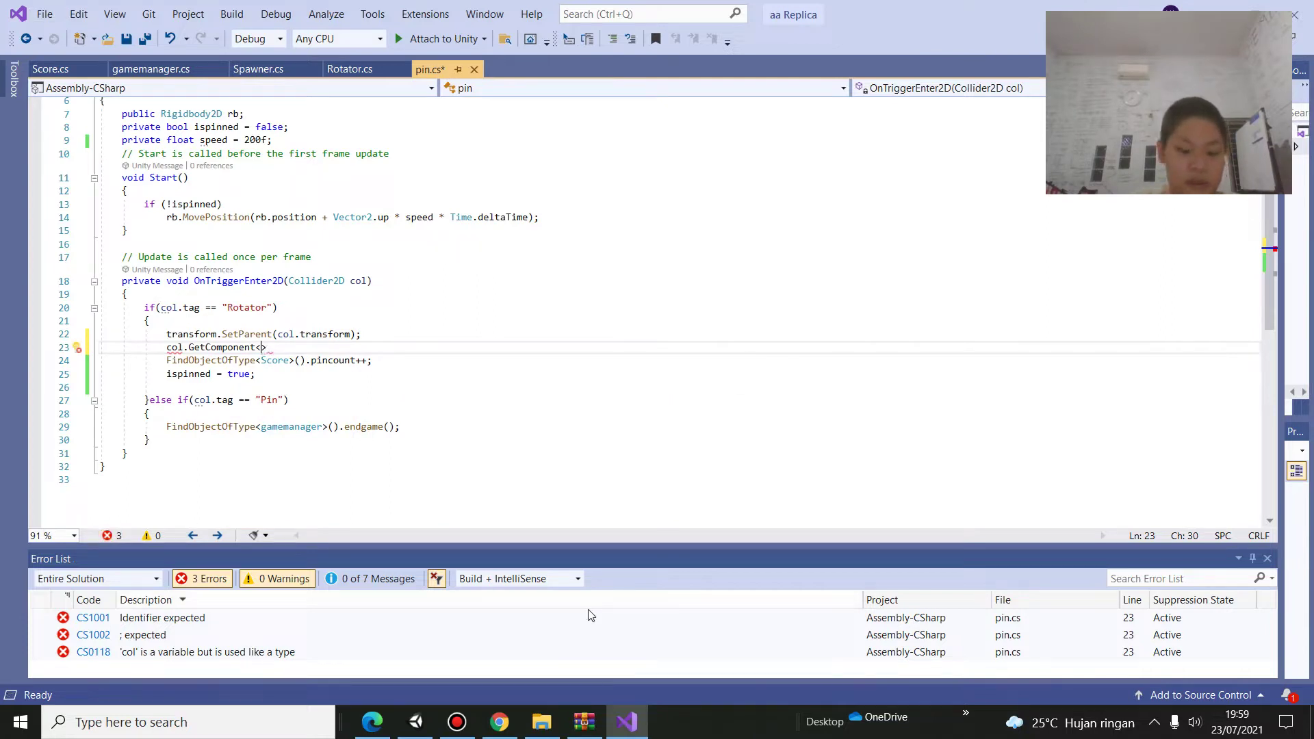
pyautogui.write('ro')
pyautogui.write('t')
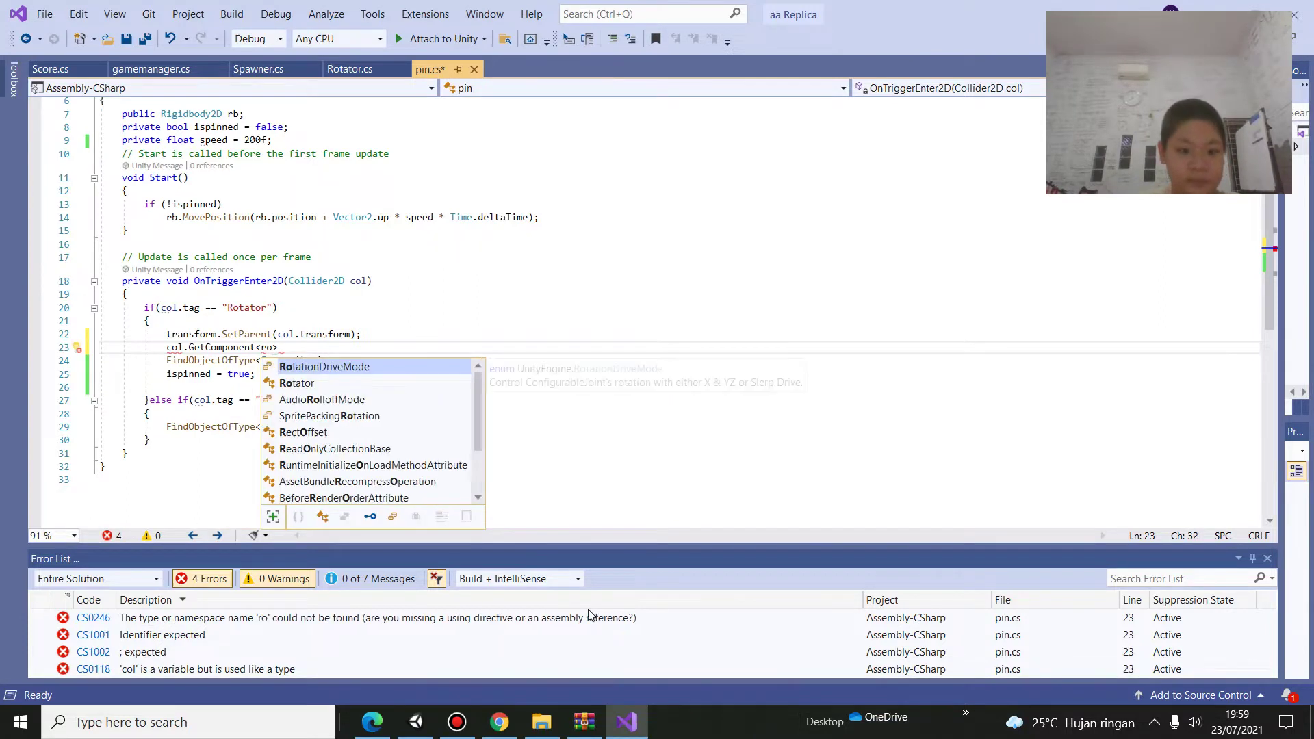
pyautogui.press('Down')
pyautogui.press('Tab')
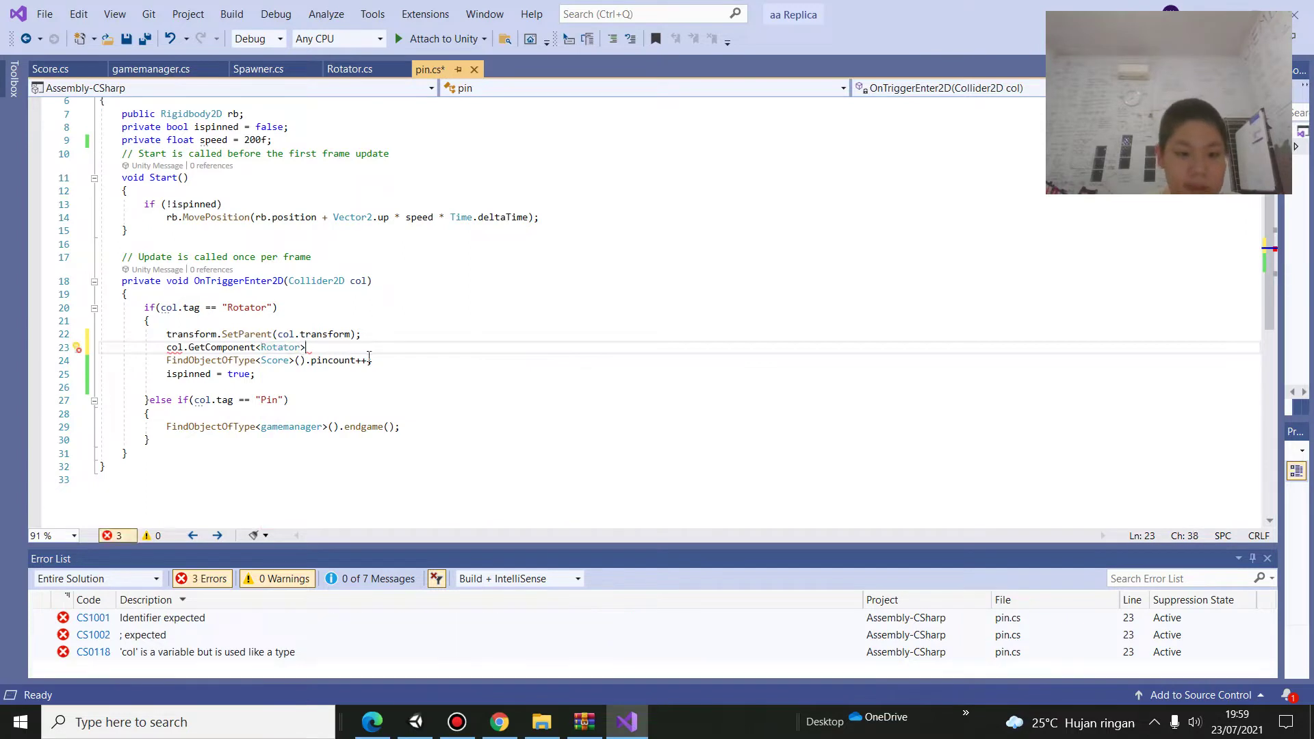
pyautogui.write('>()')
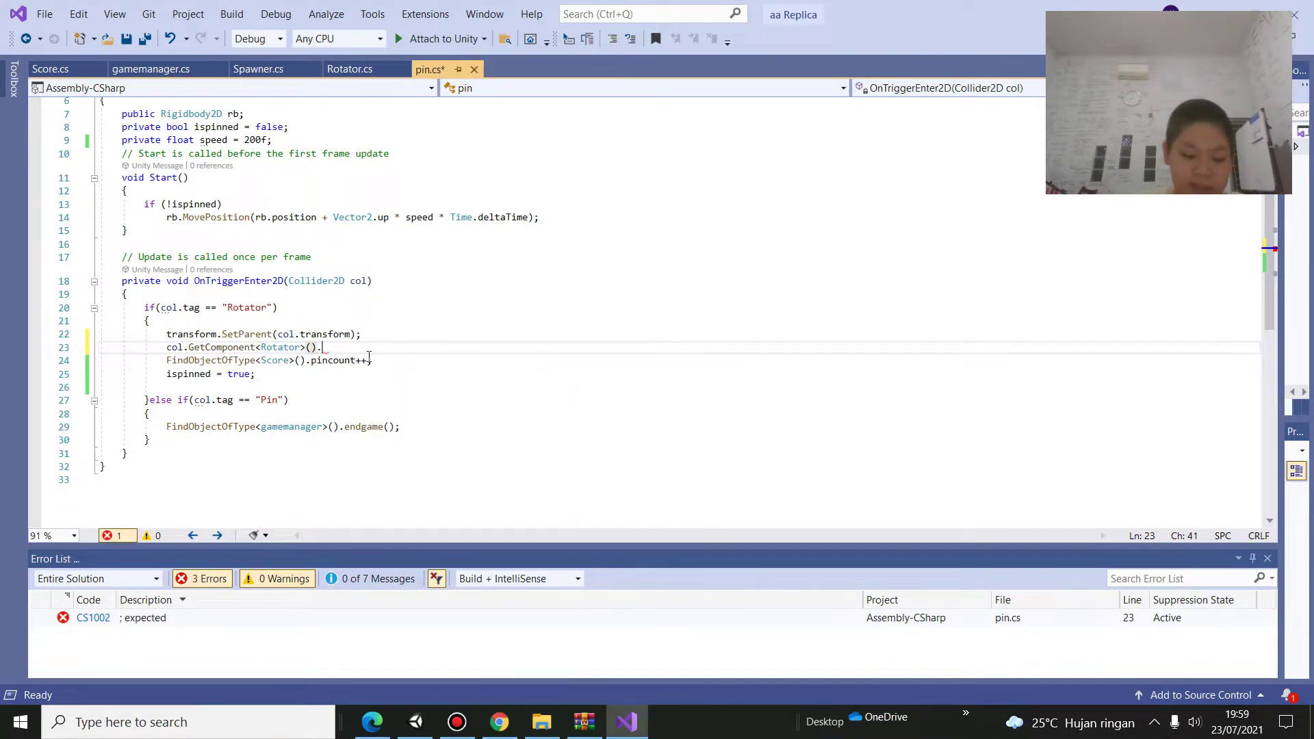
pyautogui.write('.spe')
pyautogui.press('Tab')
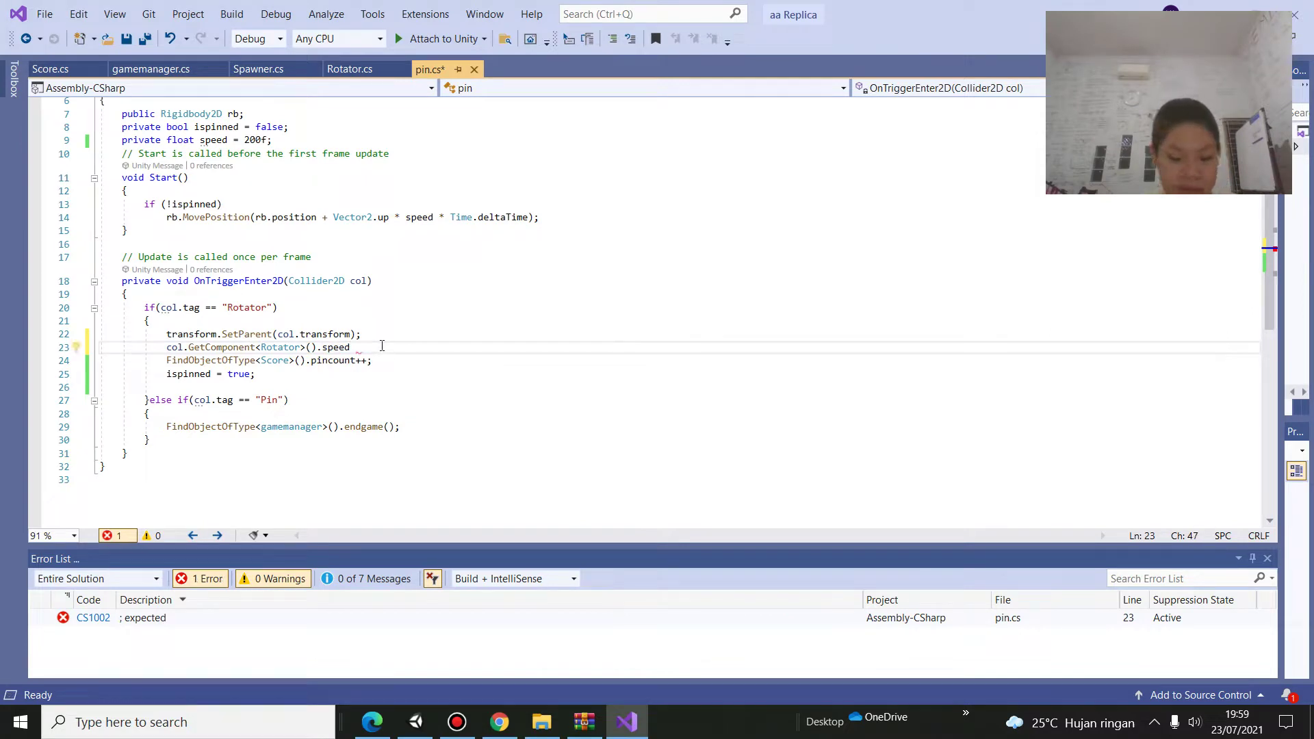
pyautogui.write('*= -1')
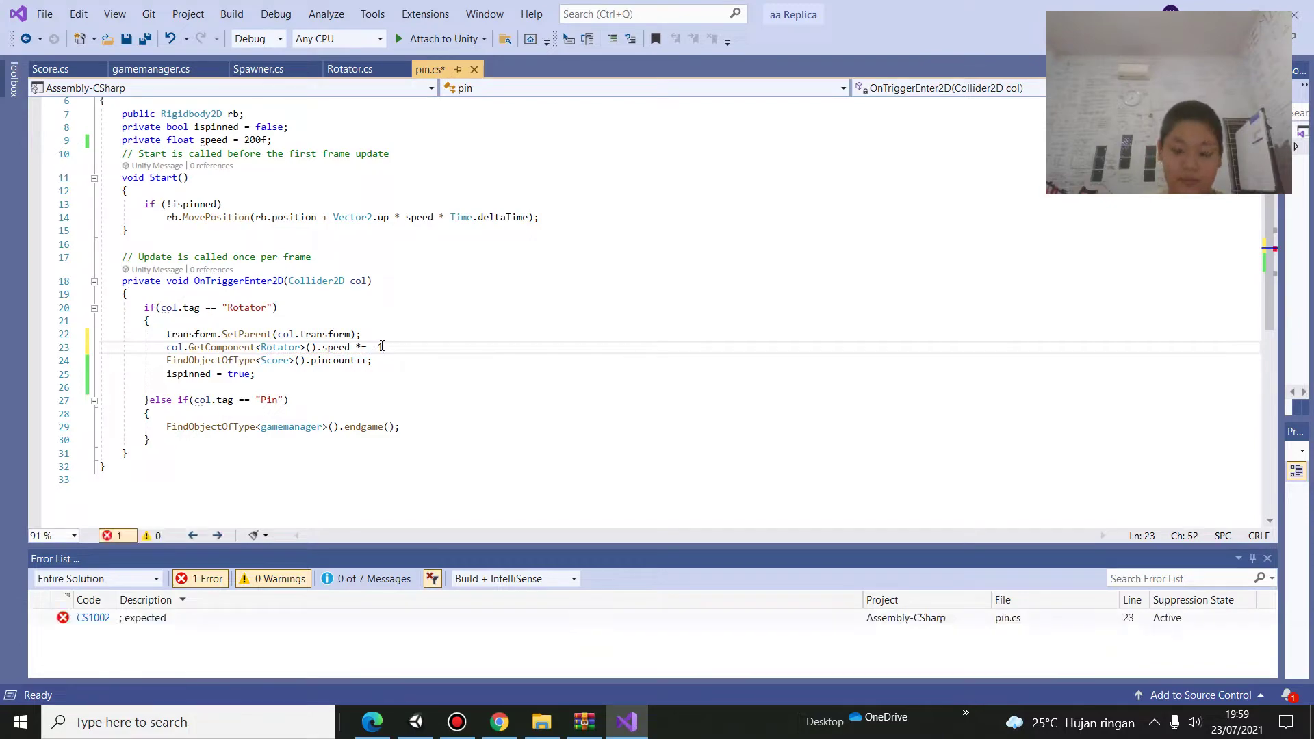
pyautogui.write(';')
pyautogui.hotkey('ctrl', 's')
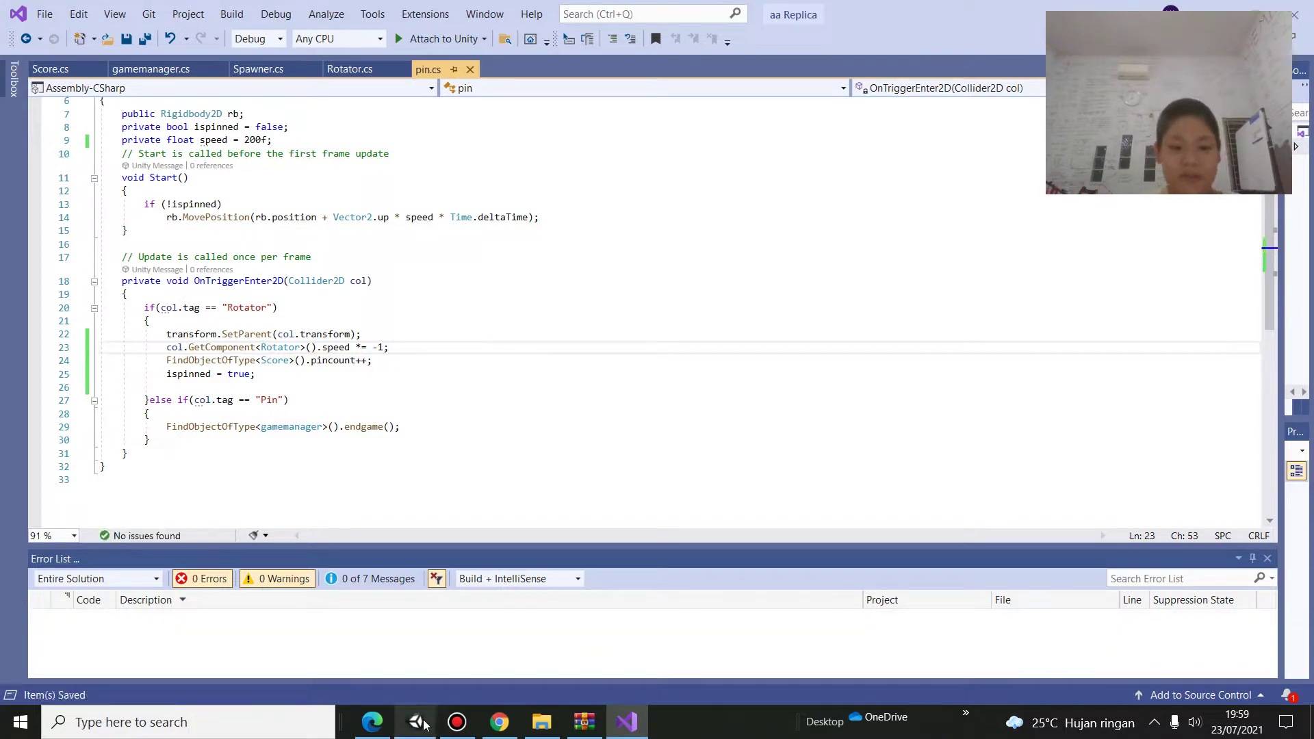
pyautogui.click(415, 722)
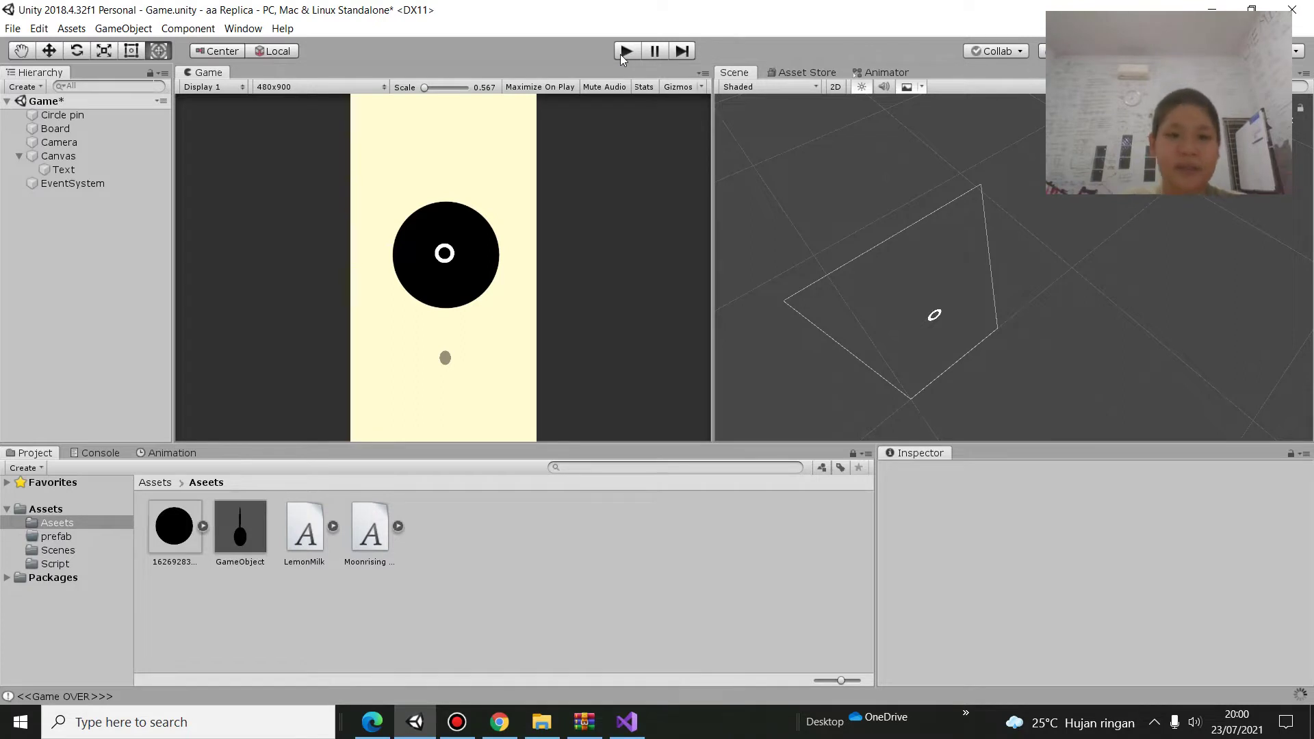
pyautogui.click(623, 55)
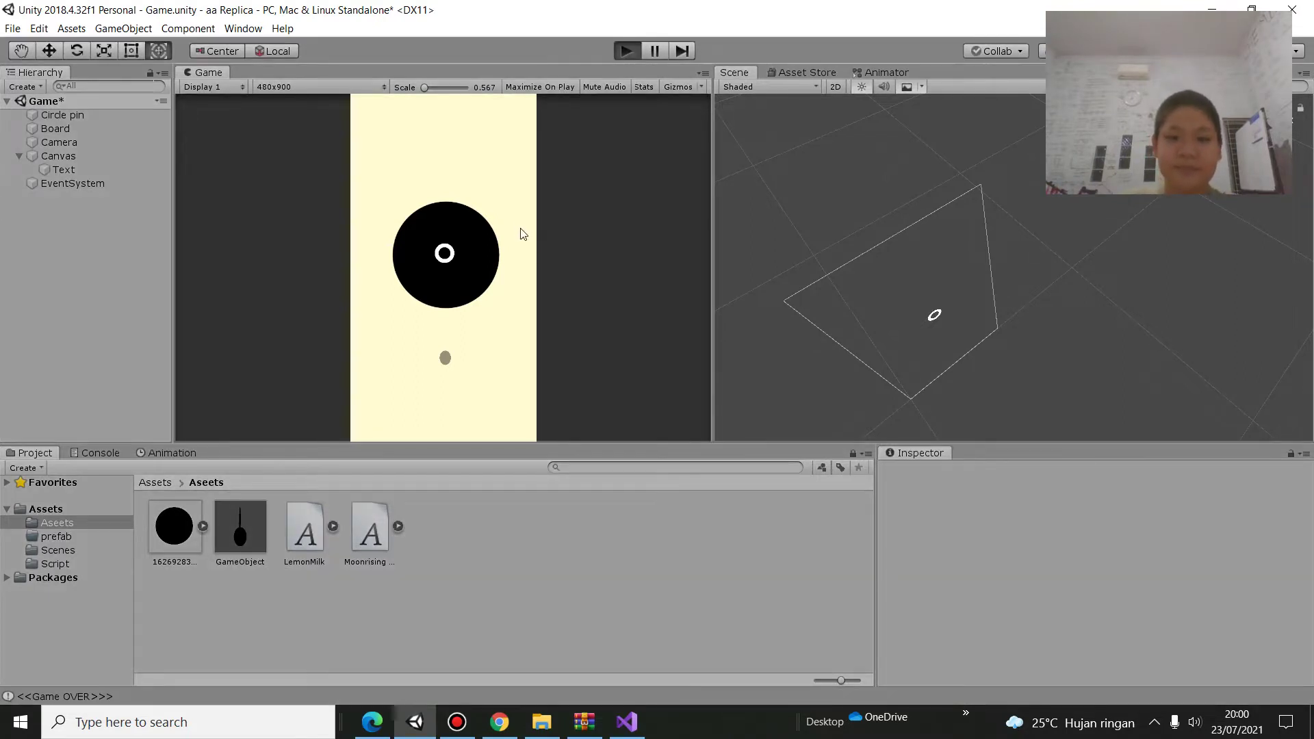
pyautogui.click(483, 261)
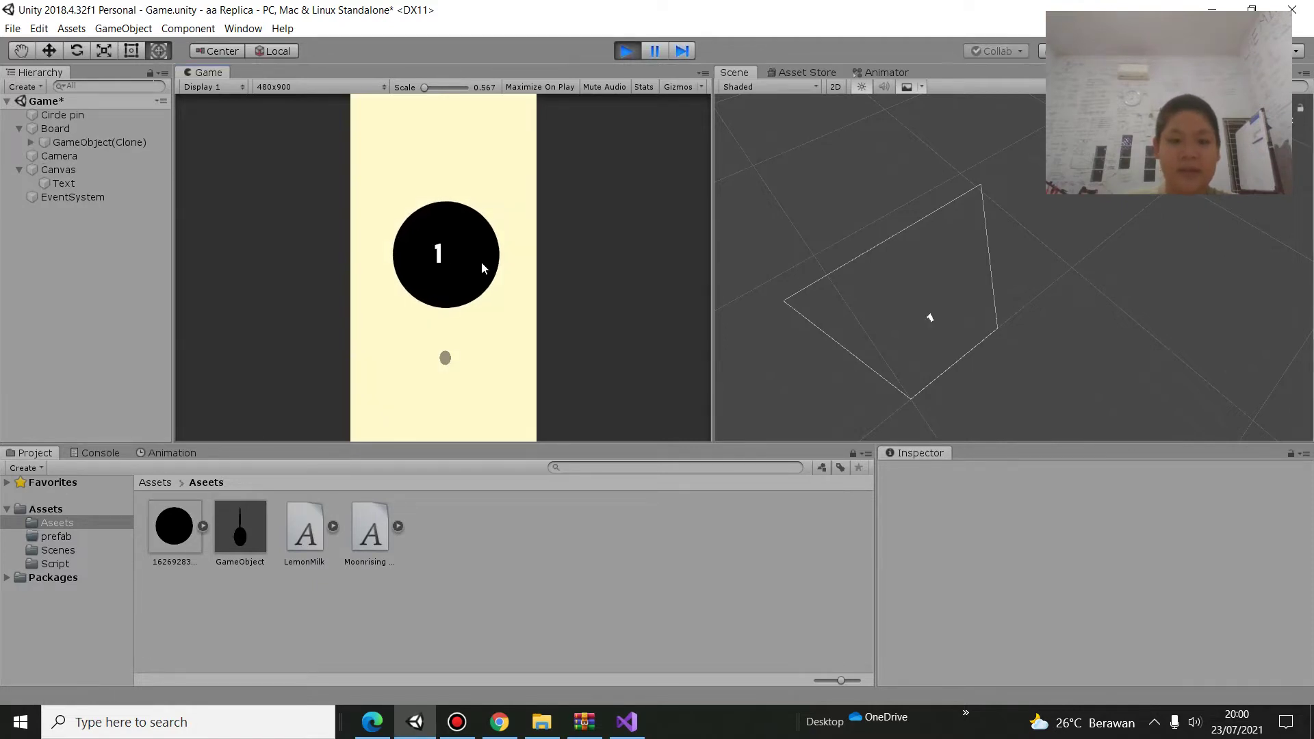
pyautogui.click(482, 262)
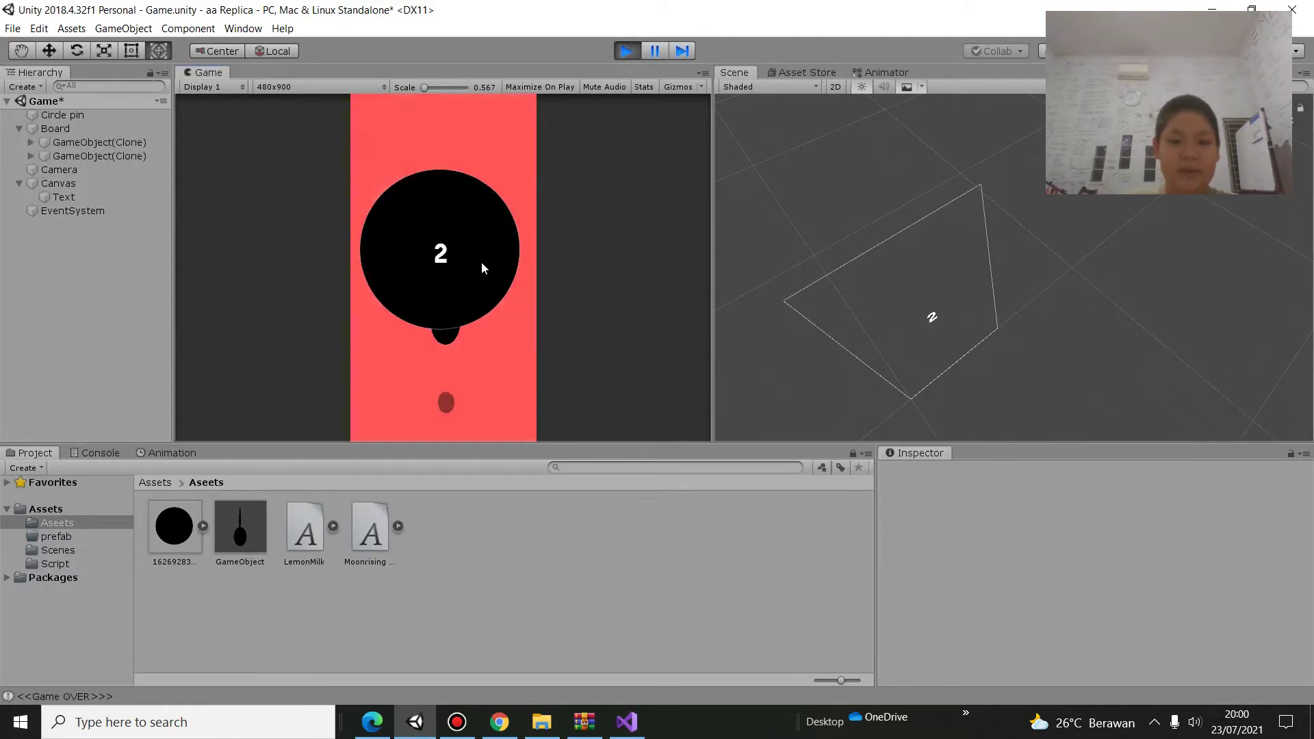
pyautogui.click(626, 50)
pyautogui.click(249, 542)
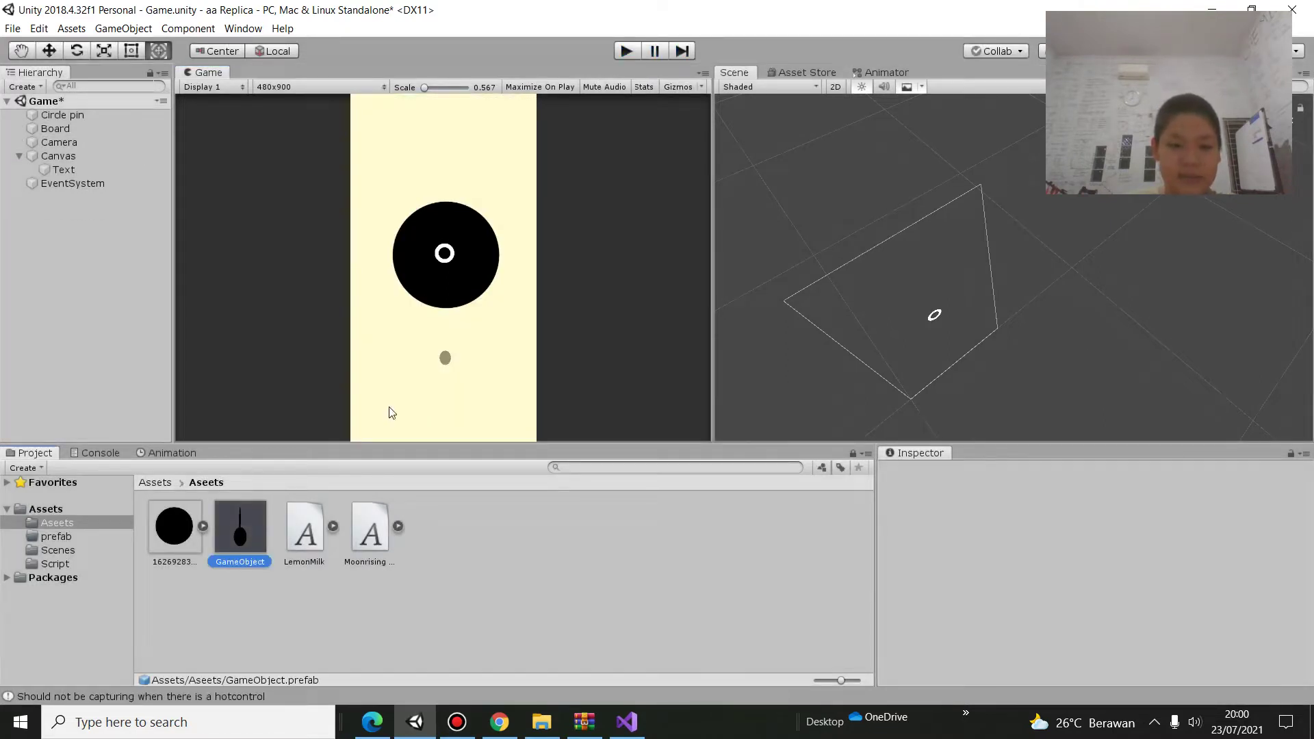
pyautogui.doubleClick(235, 551)
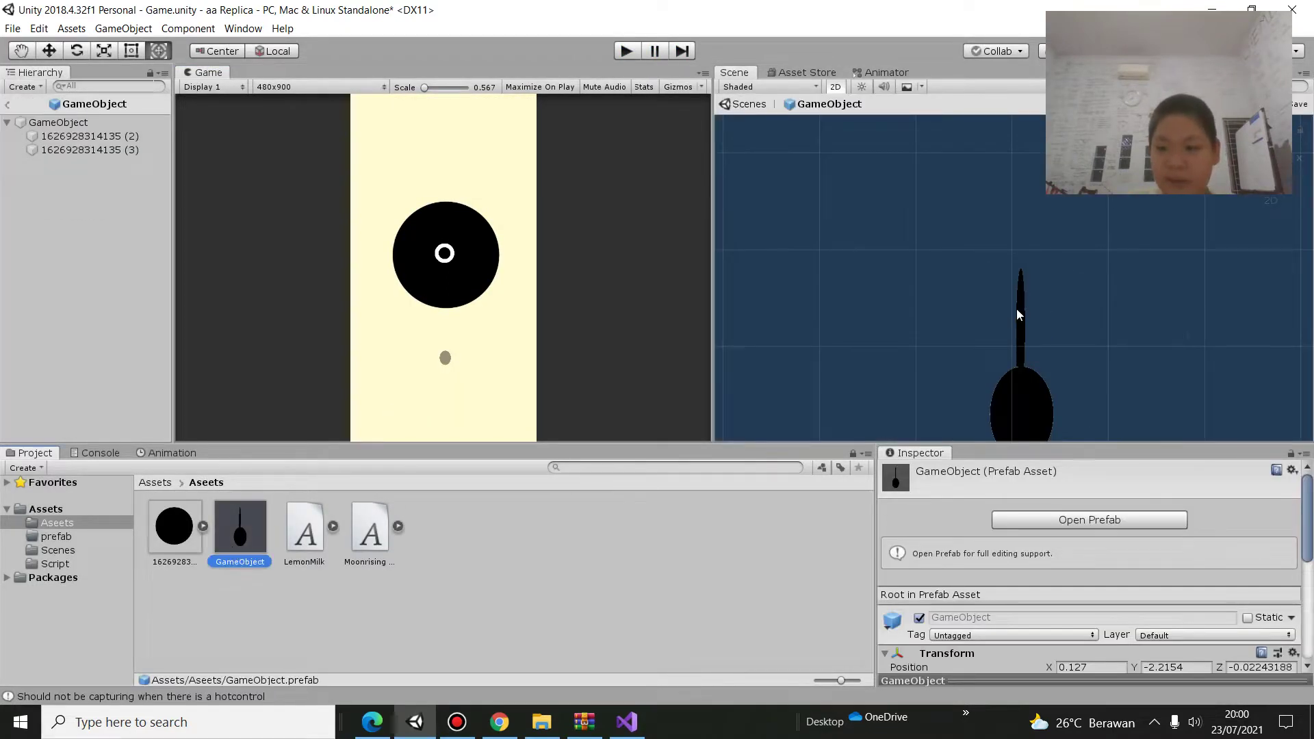
pyautogui.click(1018, 269)
pyautogui.moveTo(1020, 214); pyautogui.dragTo(1020, 184)
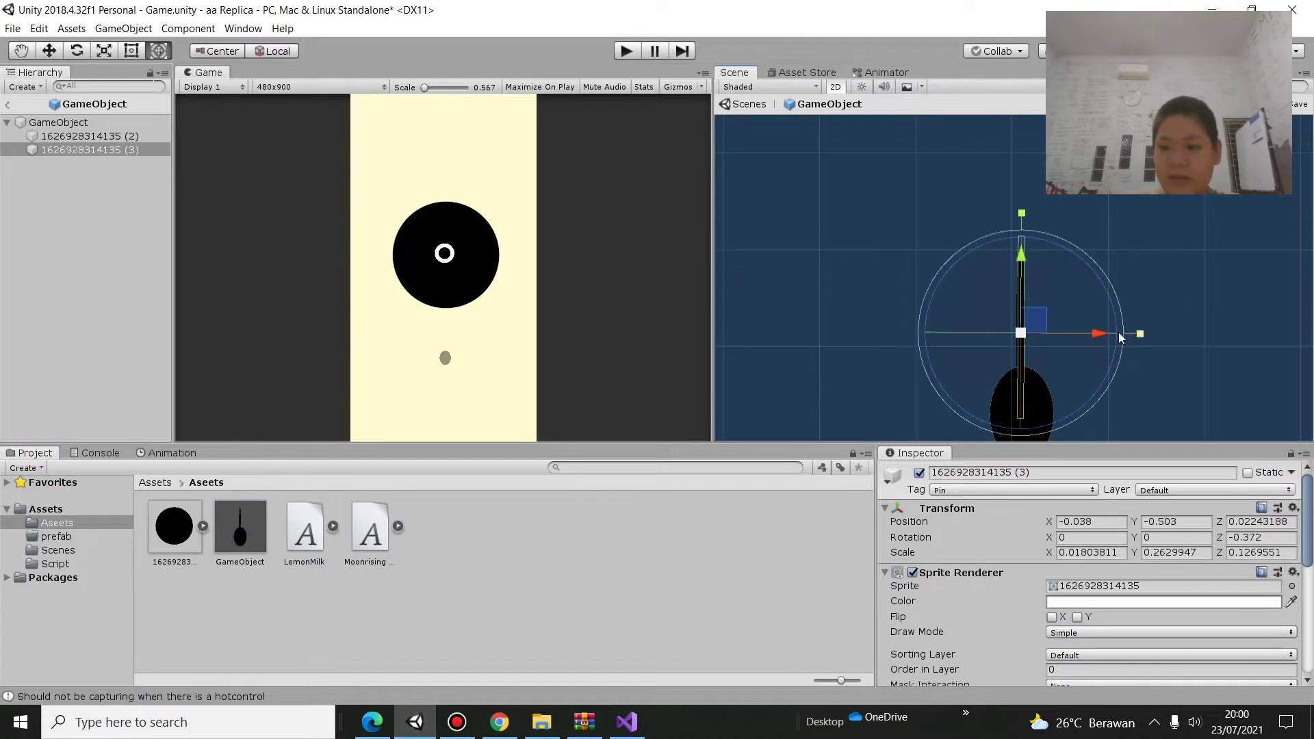
pyautogui.moveTo(1027, 298); pyautogui.dragTo(1020, 257)
pyautogui.click(1028, 241)
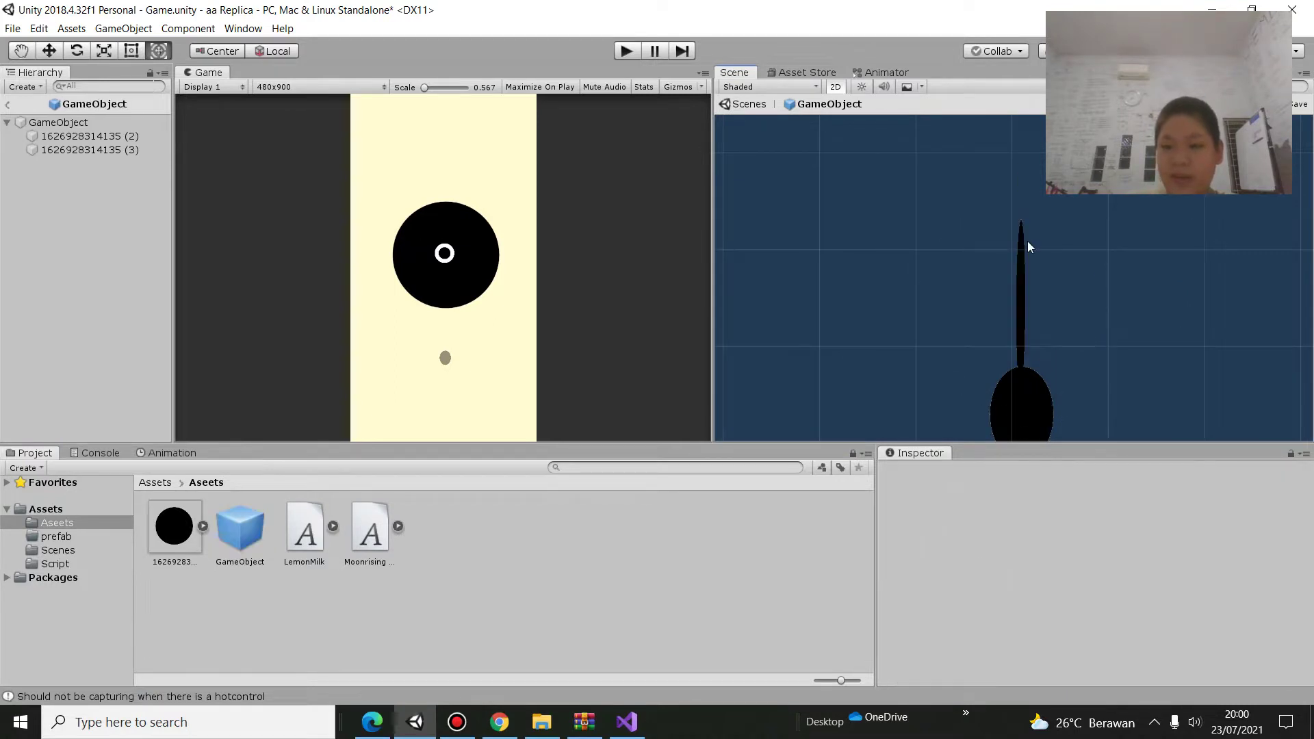
pyautogui.click(8, 106)
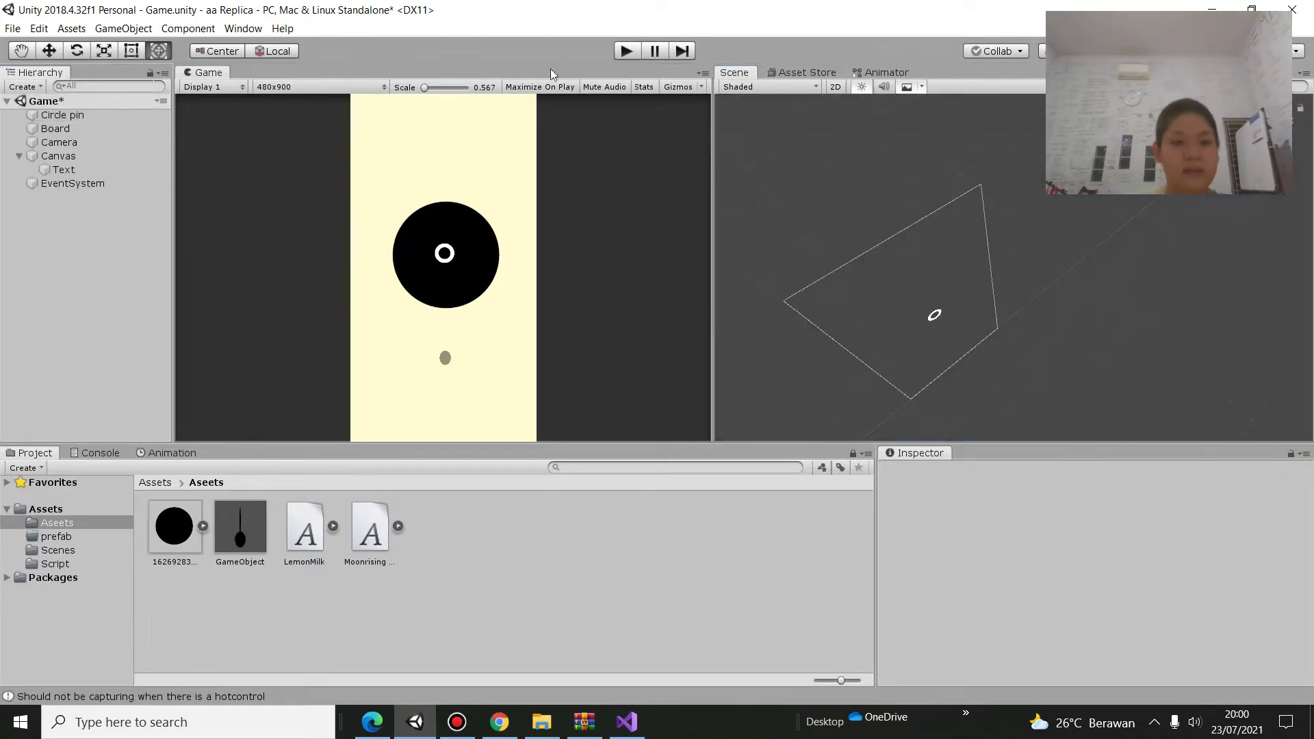
# Play-test the game to game over at a score of 4, replay, then stop Play
pyautogui.click(627, 51)
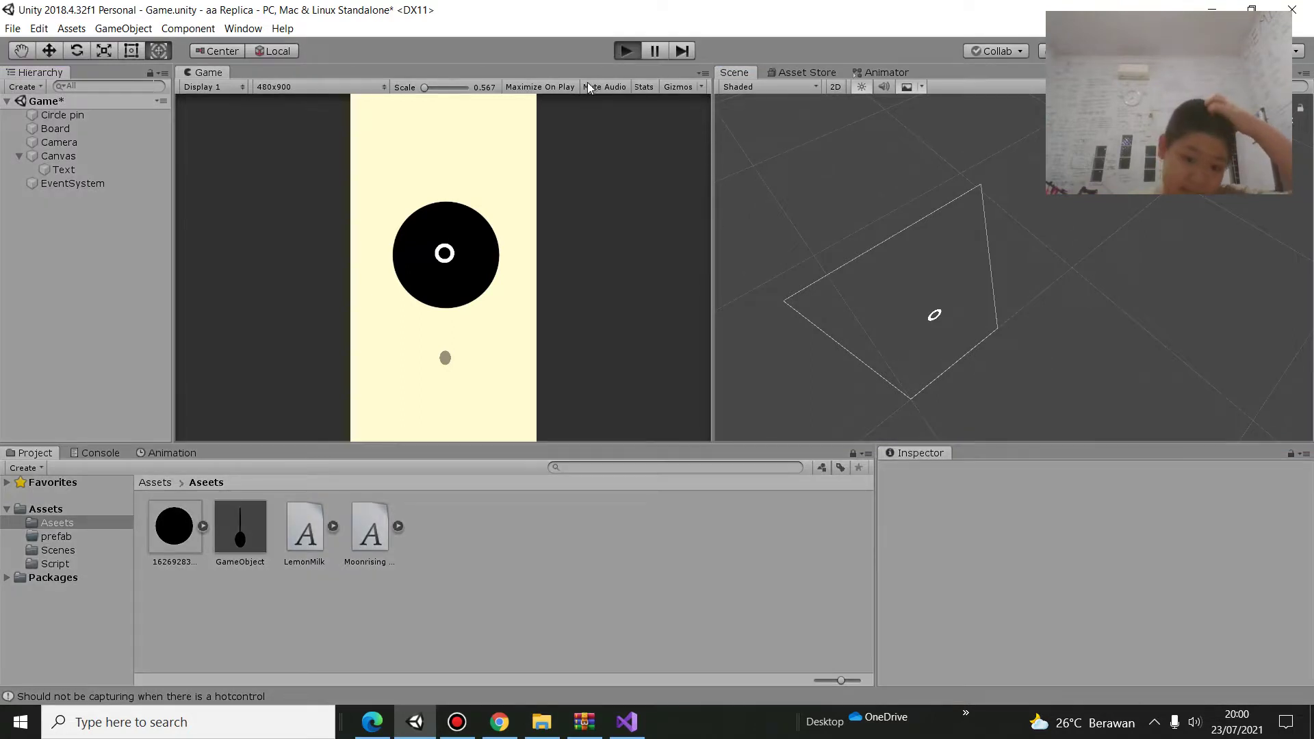
pyautogui.click(562, 219)
pyautogui.click(556, 222)
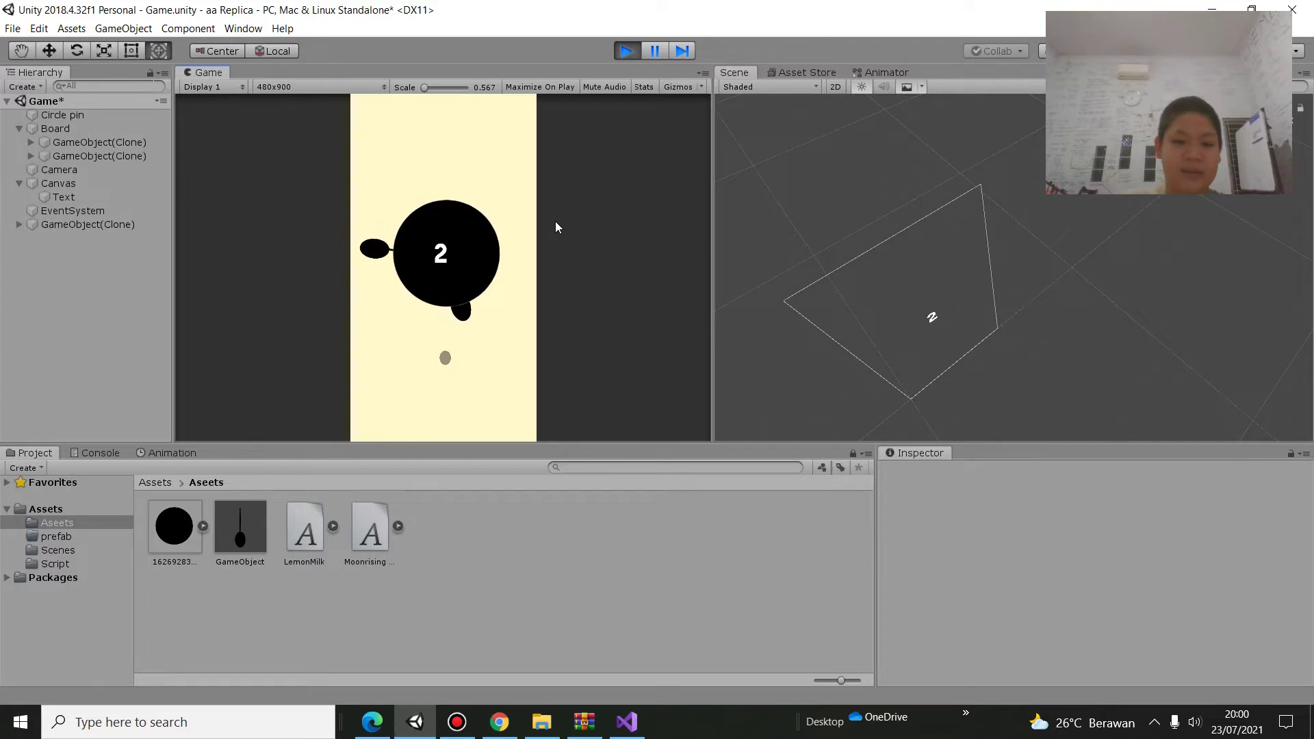
pyautogui.click(556, 222)
pyautogui.click(556, 221)
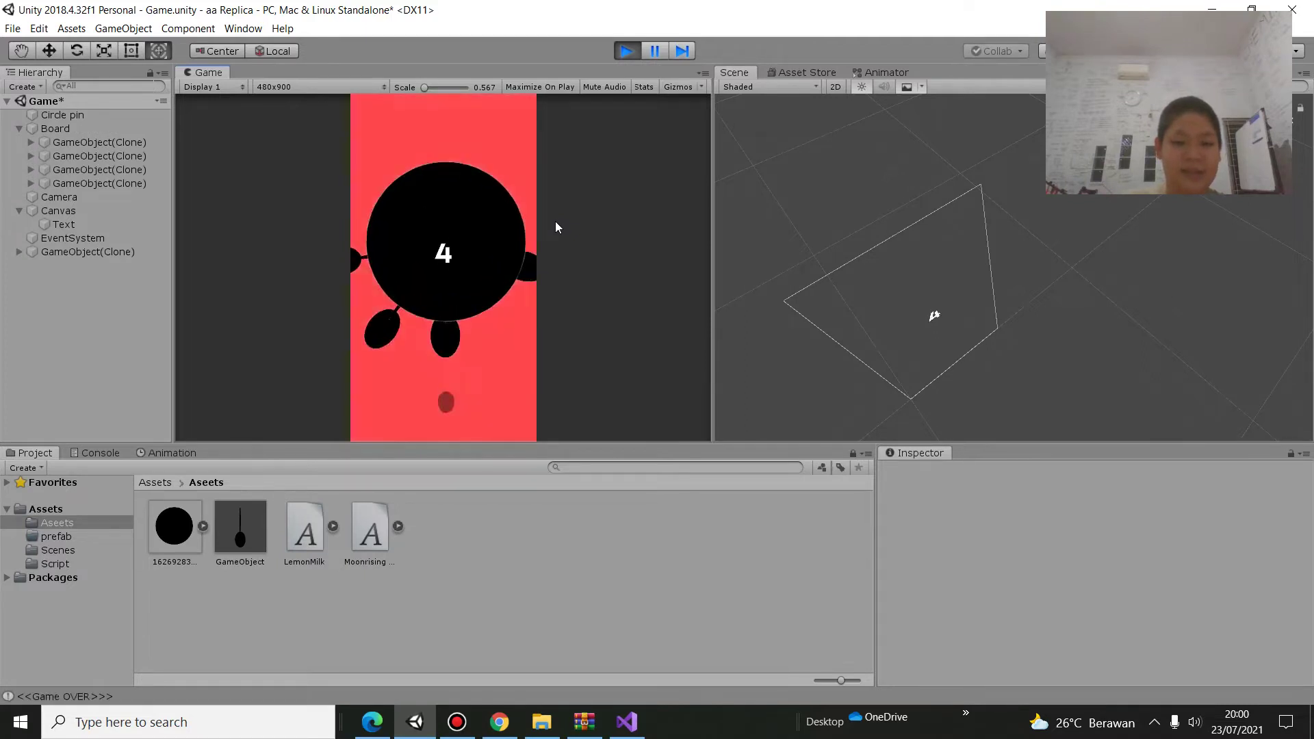
pyautogui.click(623, 59)
pyautogui.click(623, 57)
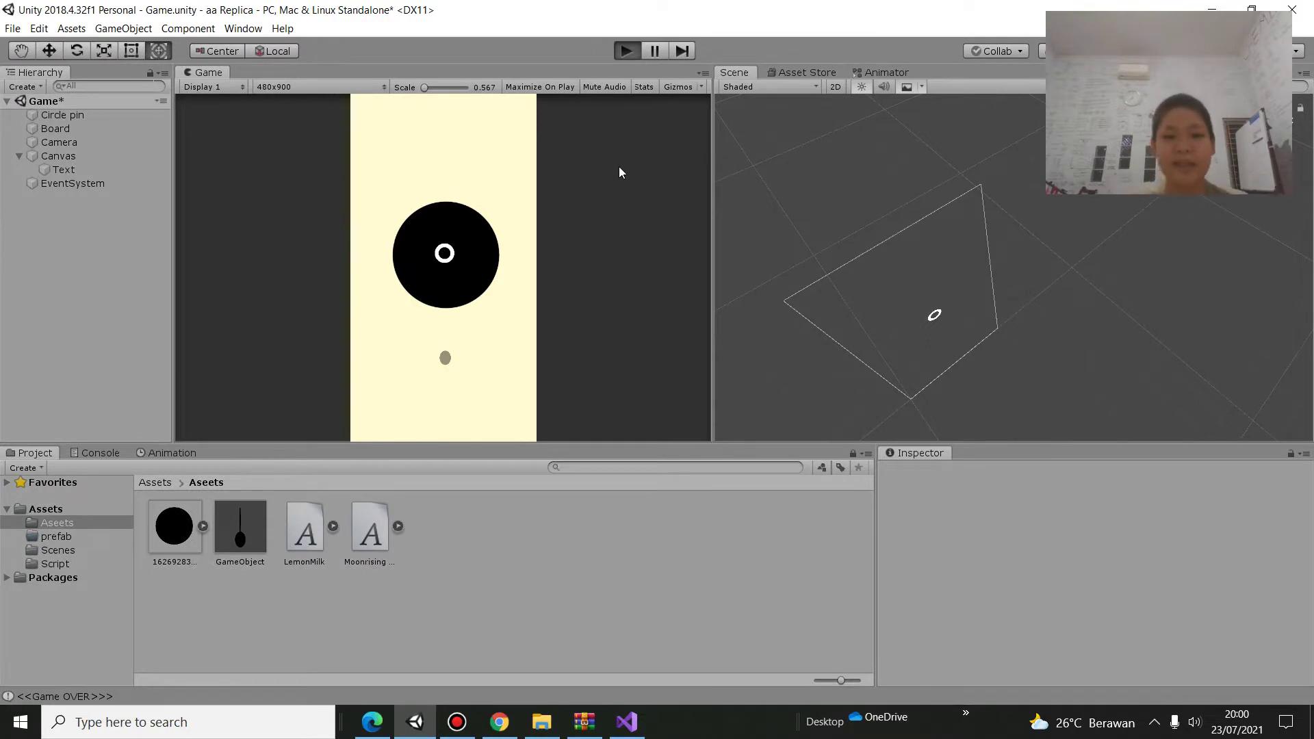
pyautogui.hotkey('ctrl', 'p')
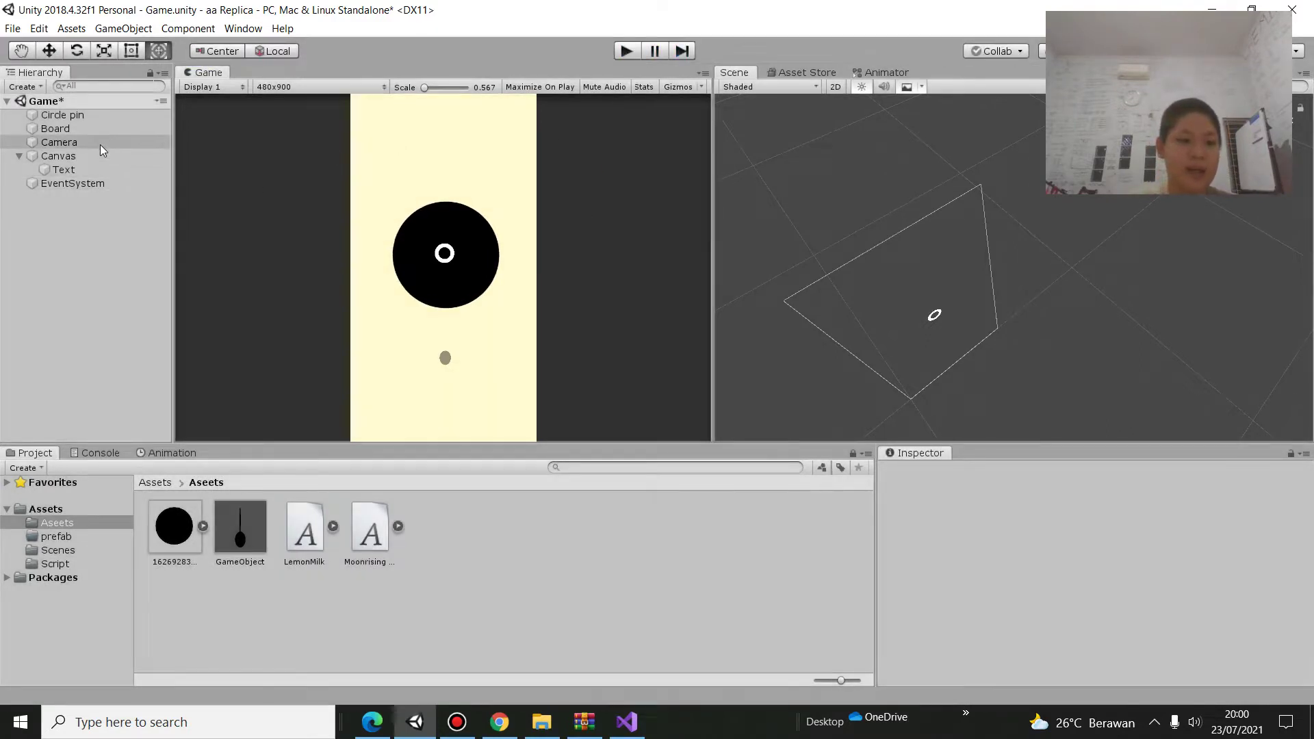
# Drag the Board up to Position Y 1.07 in the 2D Scene view and start the game
pyautogui.click(93, 129)
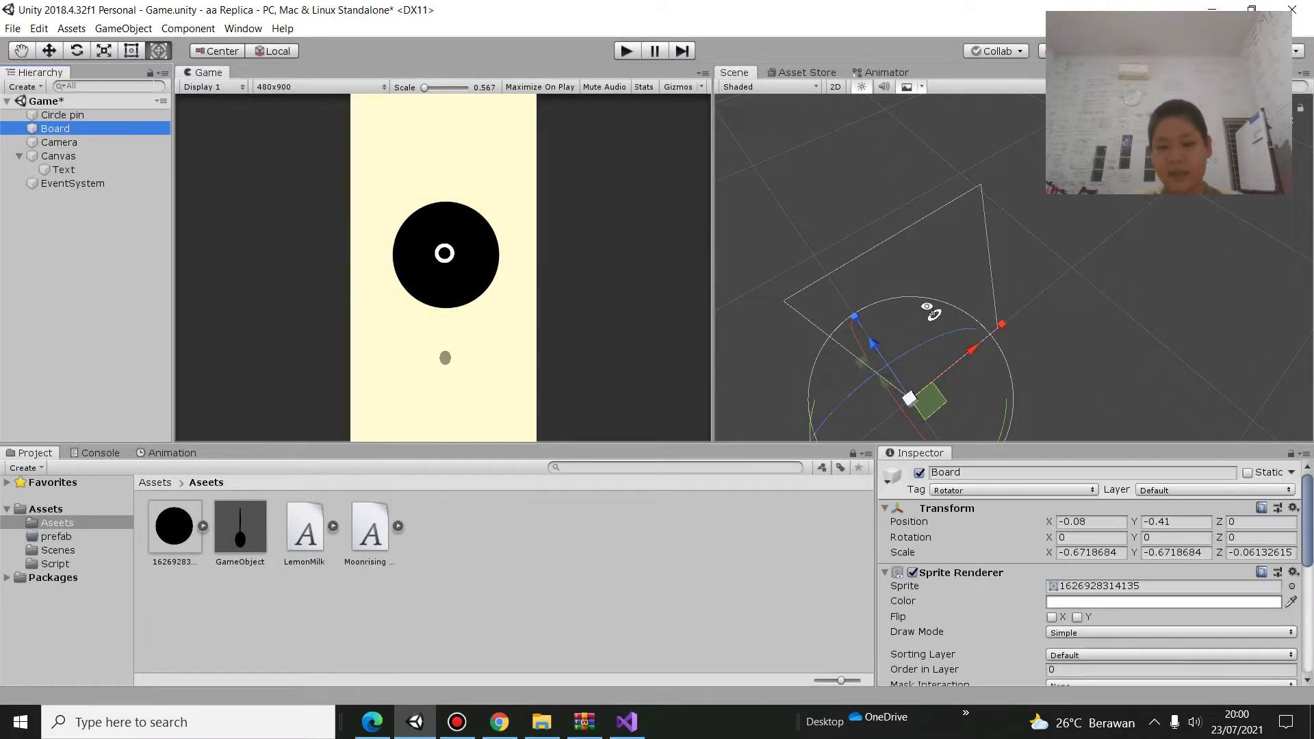
pyautogui.keyDown('alt'); pyautogui.moveTo(928, 307); pyautogui.dragTo(895, 295); pyautogui.keyUp('alt')
pyautogui.click(830, 87)
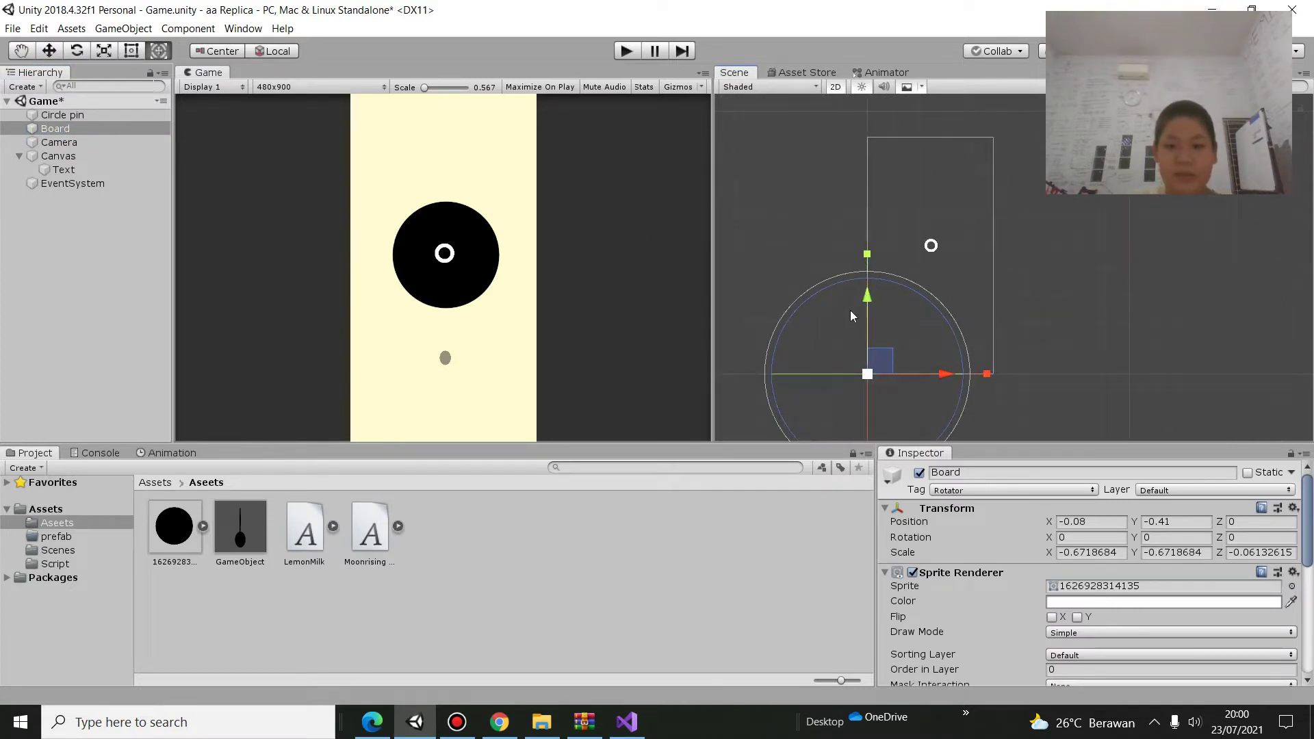
pyautogui.moveTo(869, 293); pyautogui.dragTo(873, 292)
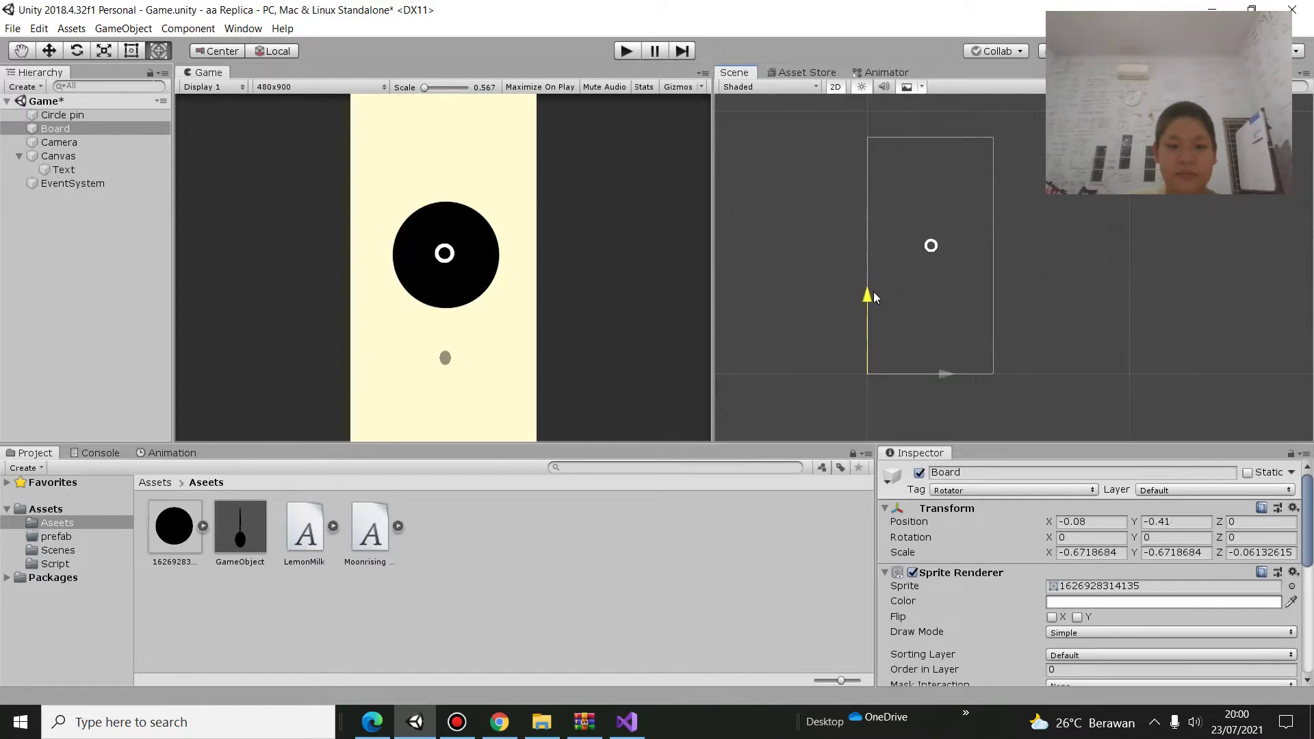
pyautogui.doubleClick(112, 133)
pyautogui.moveTo(1010, 186); pyautogui.dragTo(1015, 257)
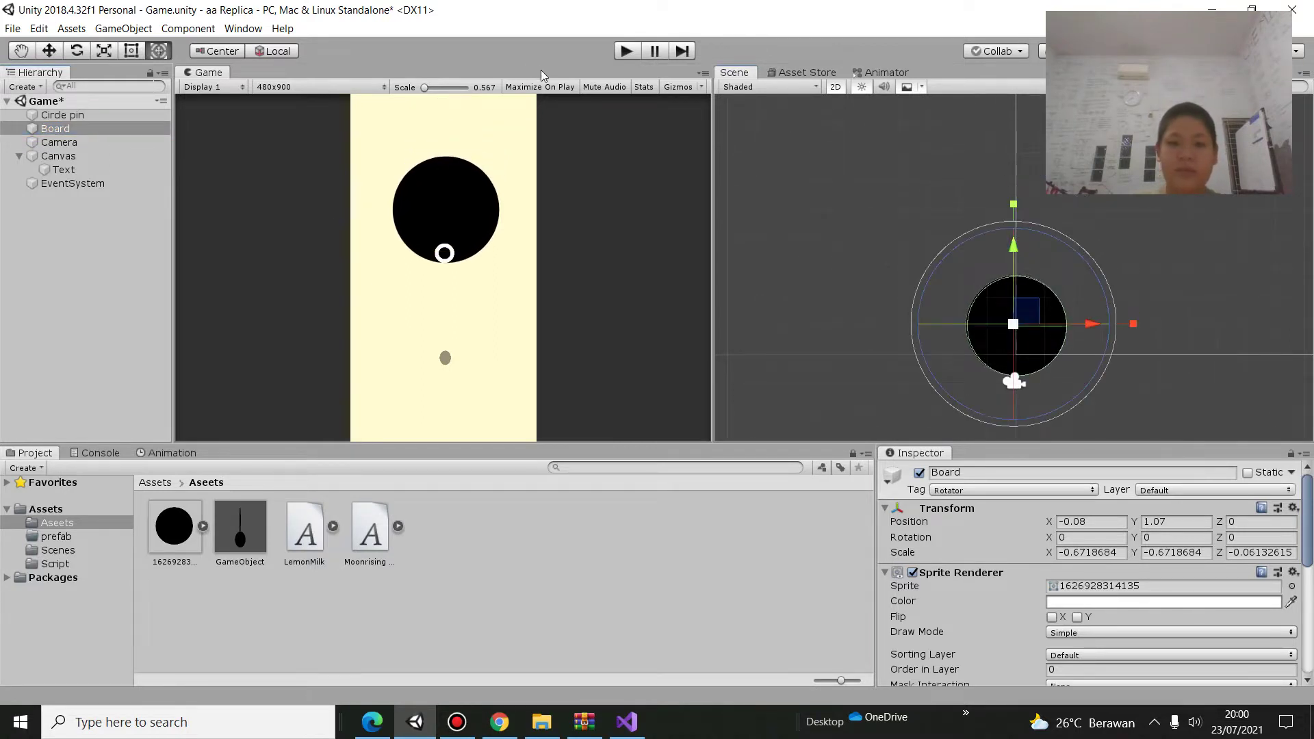
pyautogui.click(627, 51)
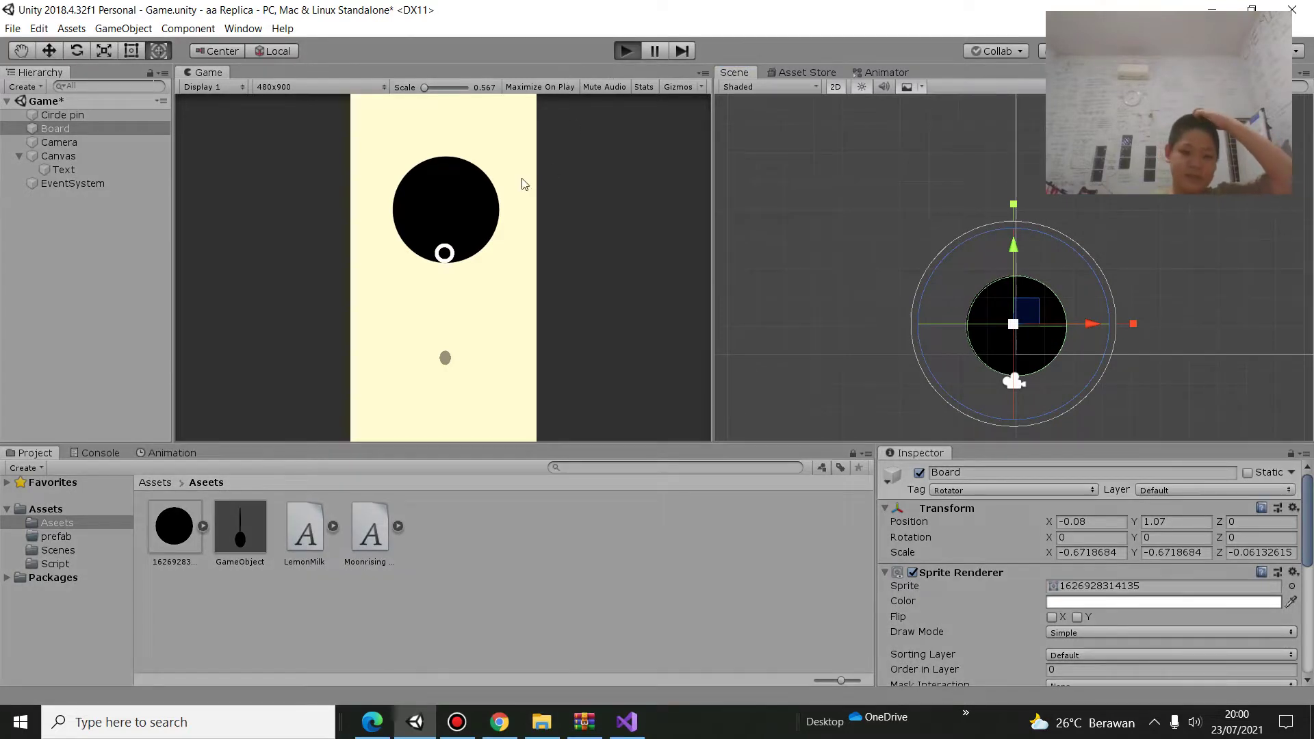
# Keep firing pins into the raised board until game over at a score of 17, then stop
pyautogui.click(498, 268)
pyautogui.click(499, 269)
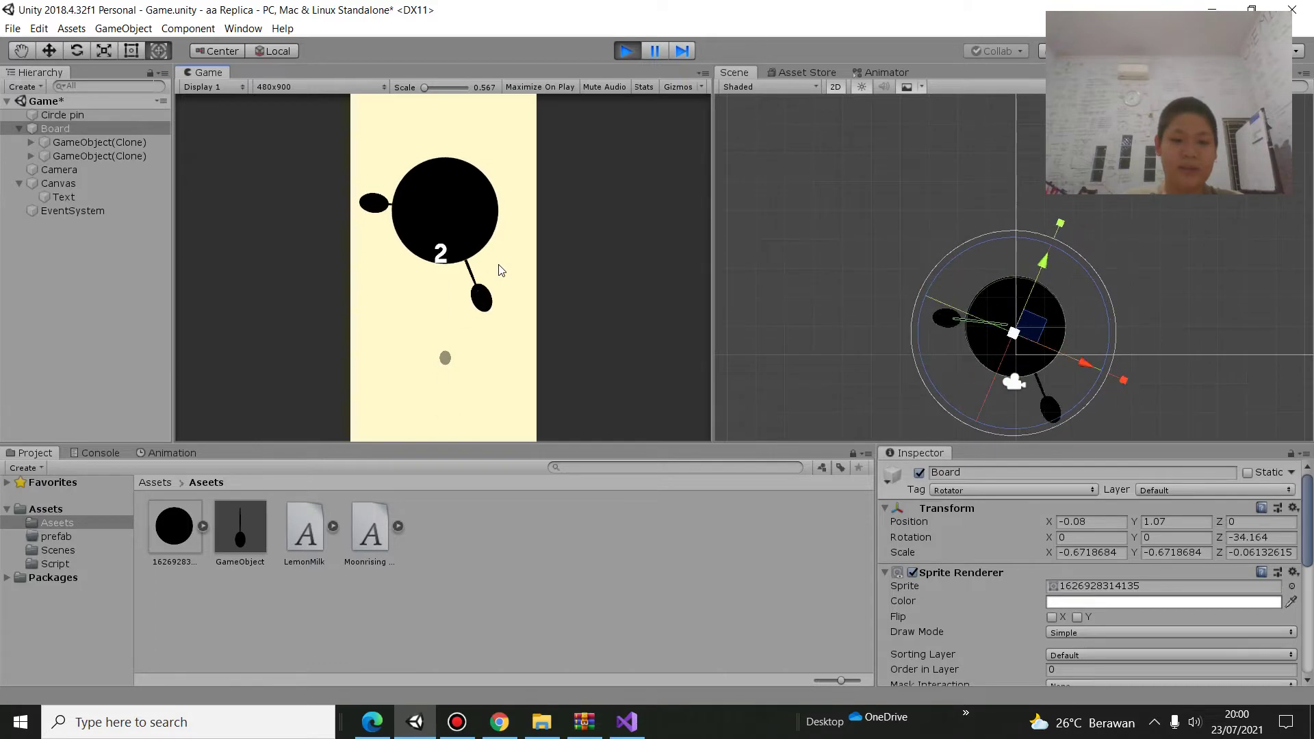
pyautogui.click(498, 271)
pyautogui.click(498, 271)
pyautogui.click(499, 270)
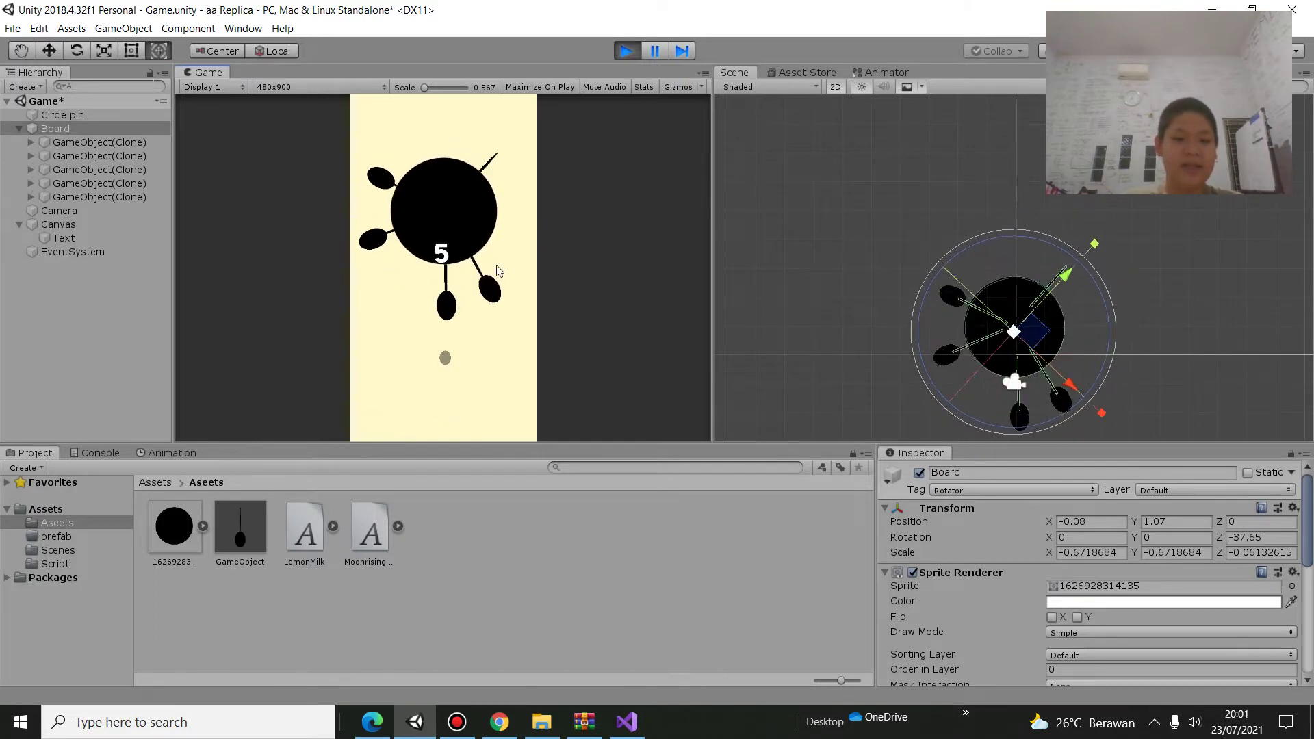
pyautogui.click(499, 271)
pyautogui.click(498, 270)
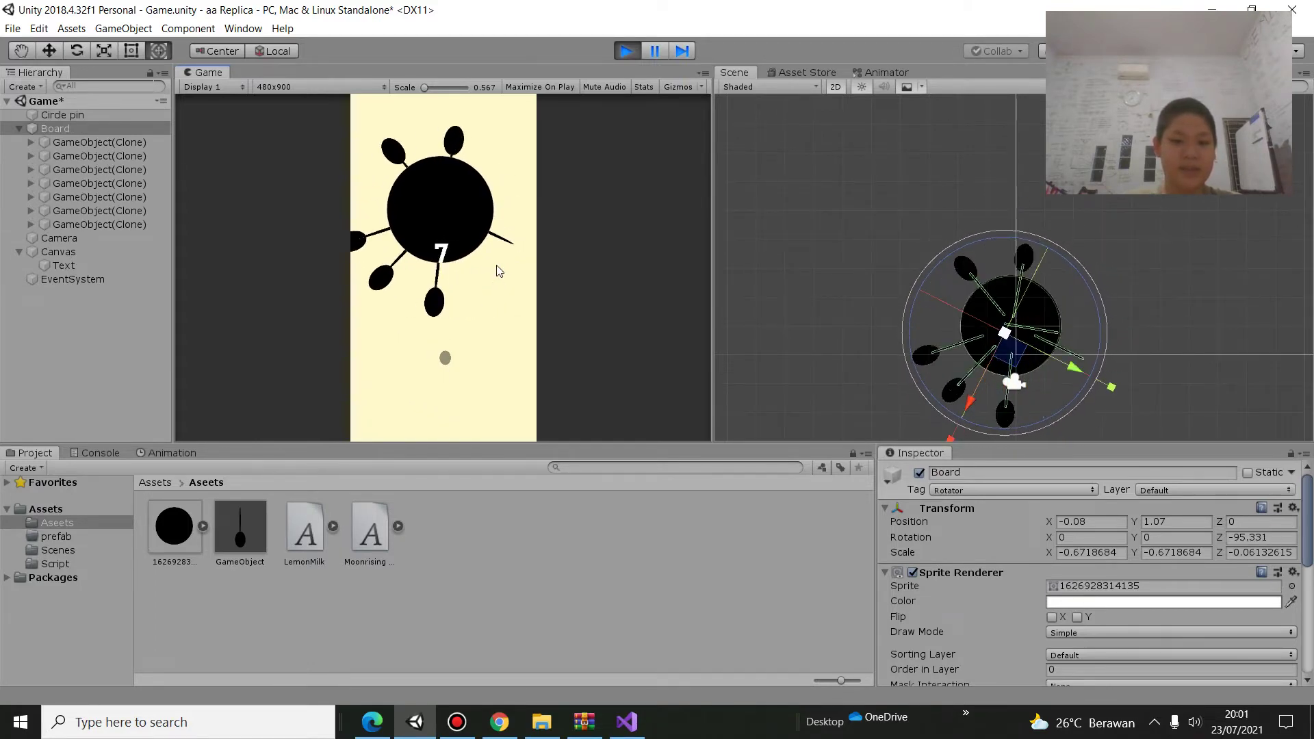
pyautogui.click(498, 270)
pyautogui.click(498, 269)
pyautogui.click(496, 266)
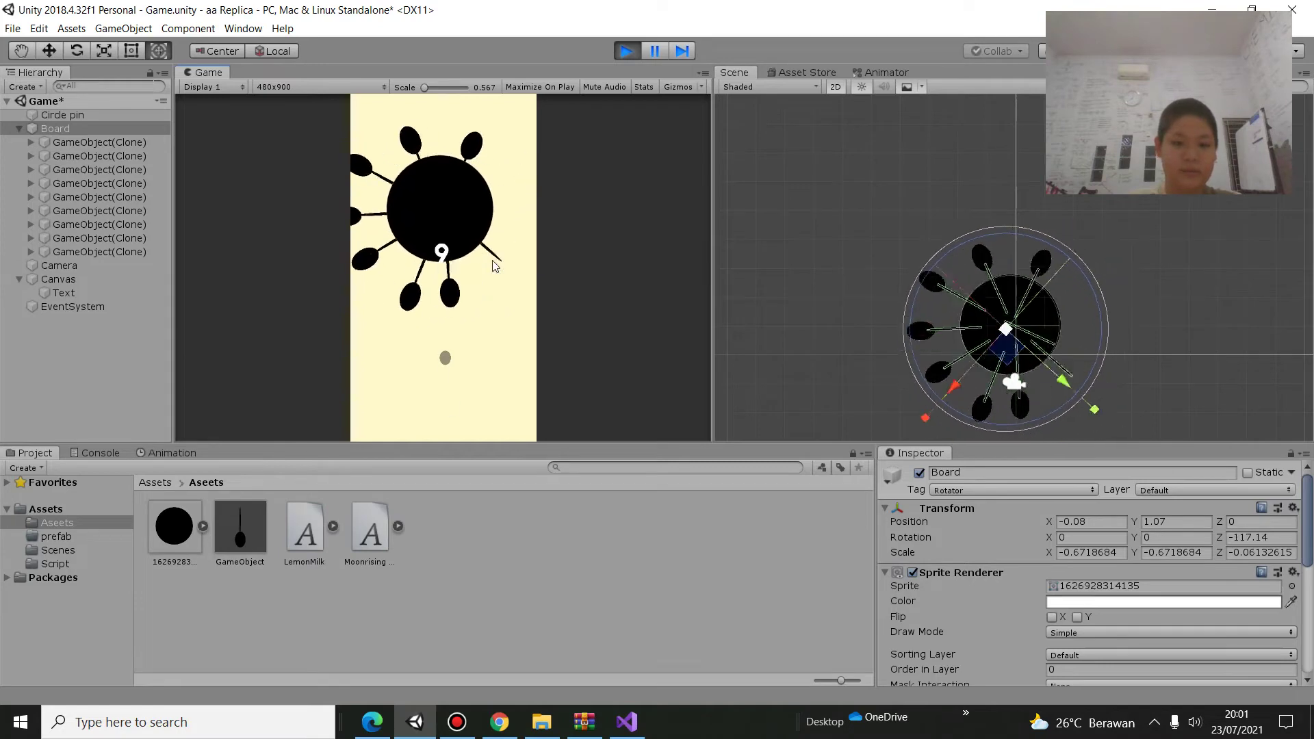
pyautogui.click(496, 266)
pyautogui.click(496, 266)
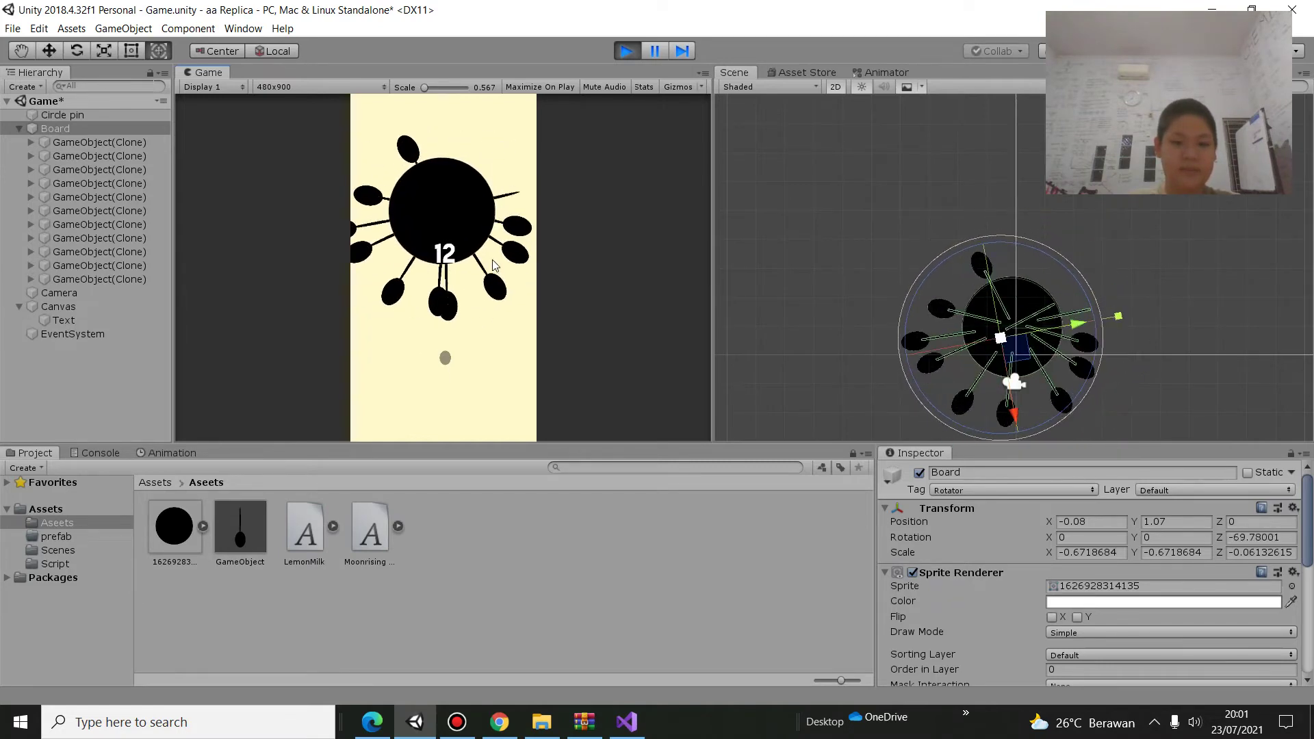
pyautogui.click(495, 266)
pyautogui.click(495, 267)
pyautogui.click(495, 266)
pyautogui.click(495, 267)
pyautogui.click(495, 267)
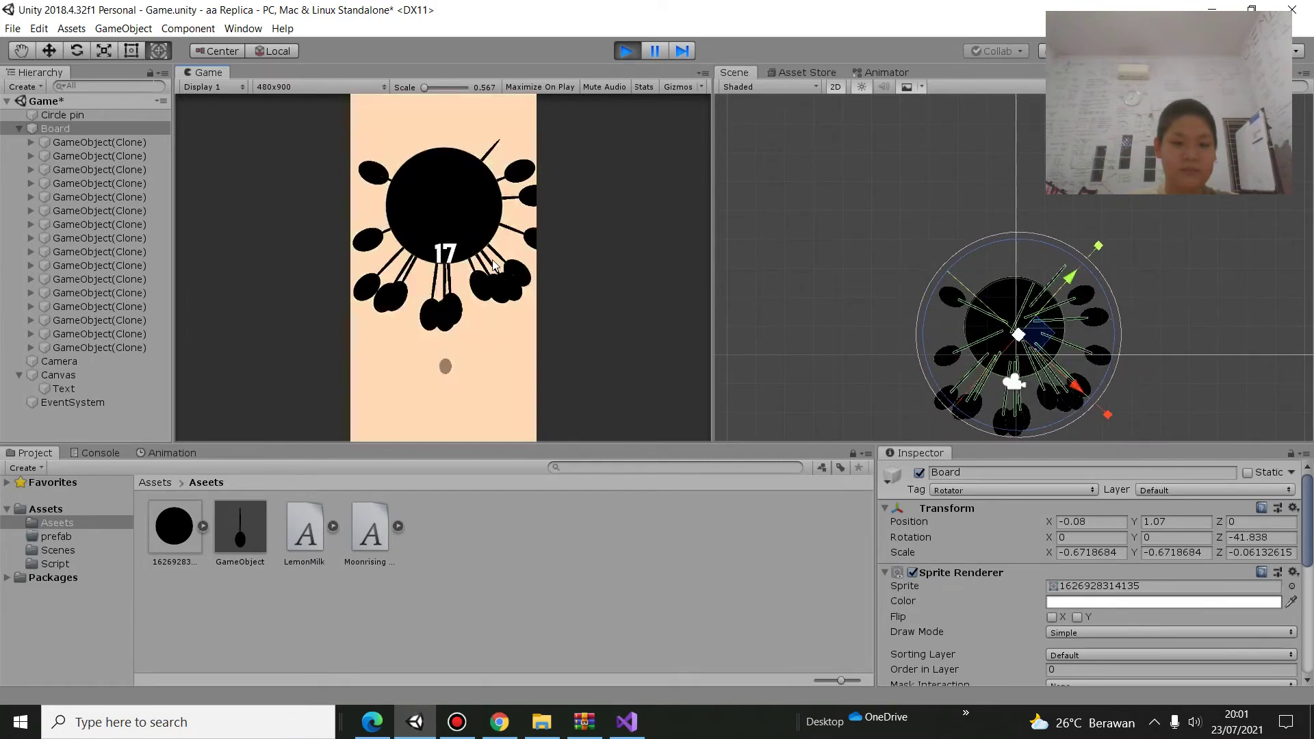
pyautogui.click(627, 51)
pyautogui.doubleClick(240, 526)
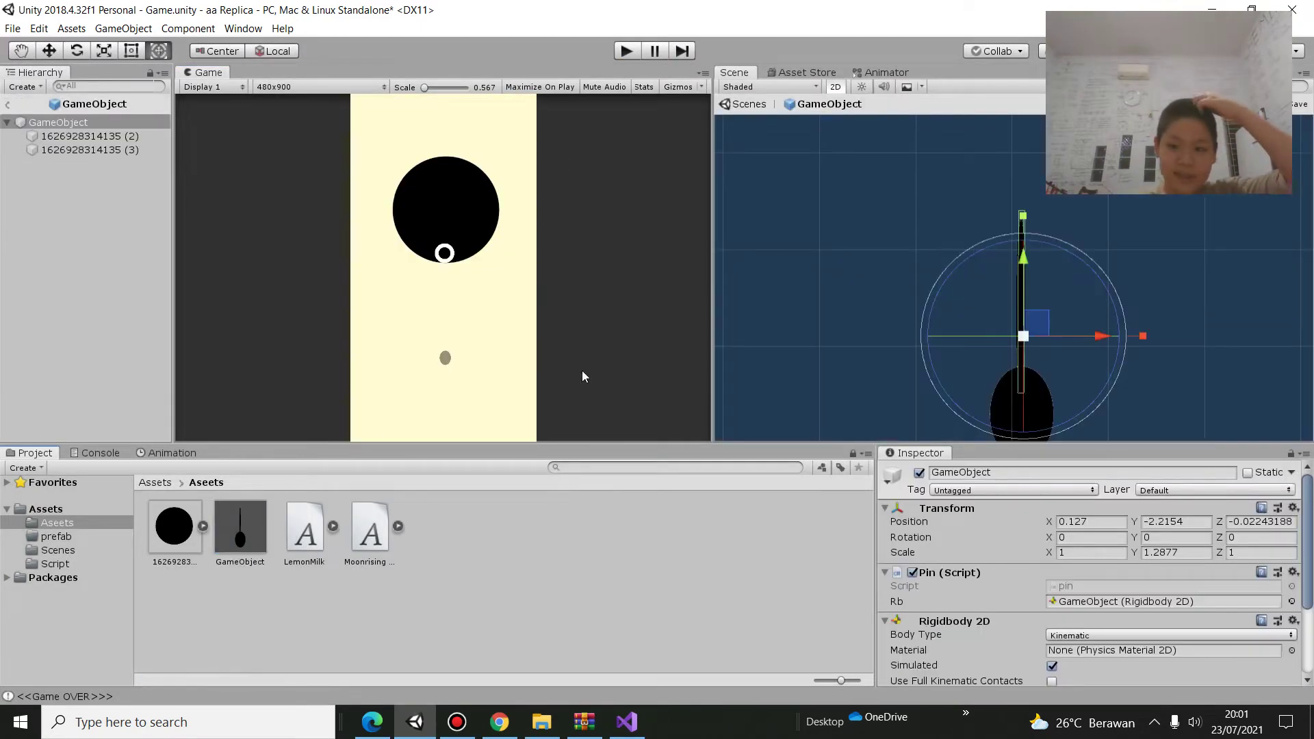
pyautogui.scroll(-5, 1085, 613)
pyautogui.scroll(4, 1078, 589)
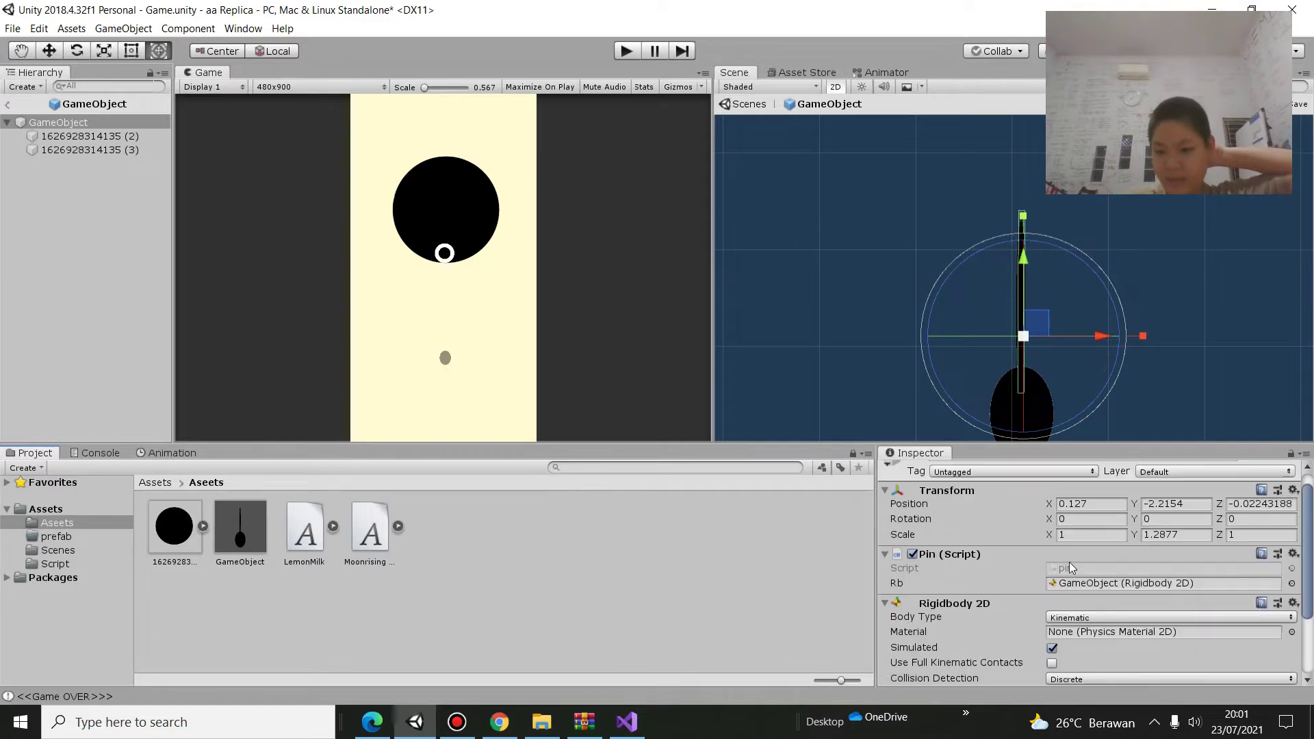
pyautogui.scroll(-2, 1070, 561)
pyautogui.click(131, 149)
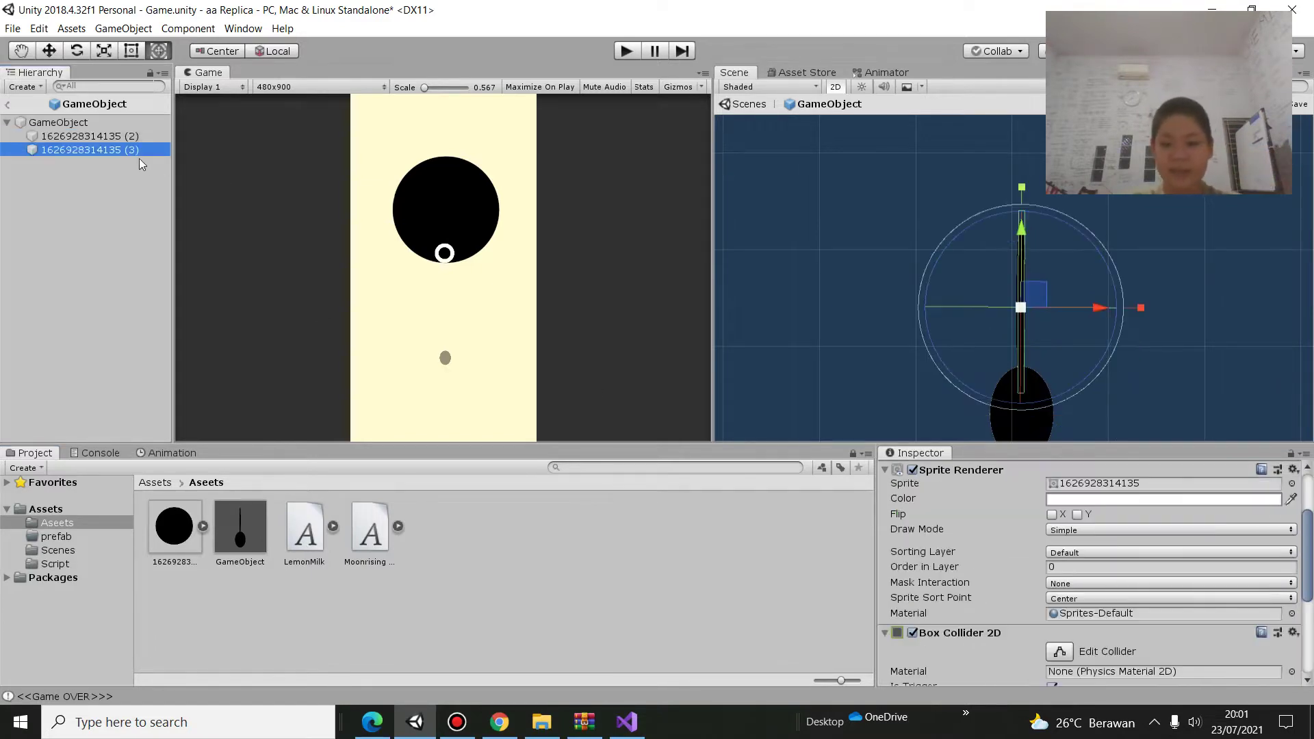
pyautogui.scroll(-1, 988, 515)
pyautogui.scroll(-1, 1086, 597)
# Widen the stick's Box Collider 2D on both sides to size X 8.47
pyautogui.click(1058, 550)
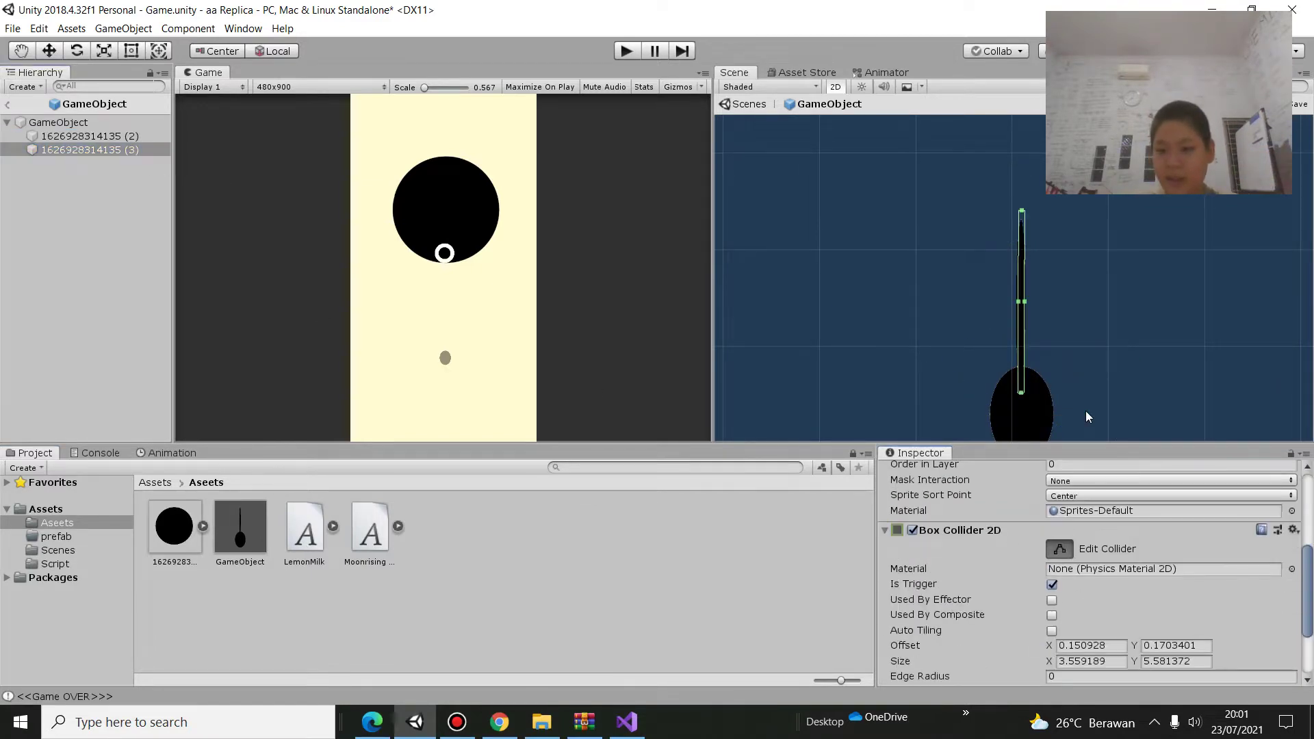
pyautogui.moveTo(1027, 300); pyautogui.dragTo(1029, 300)
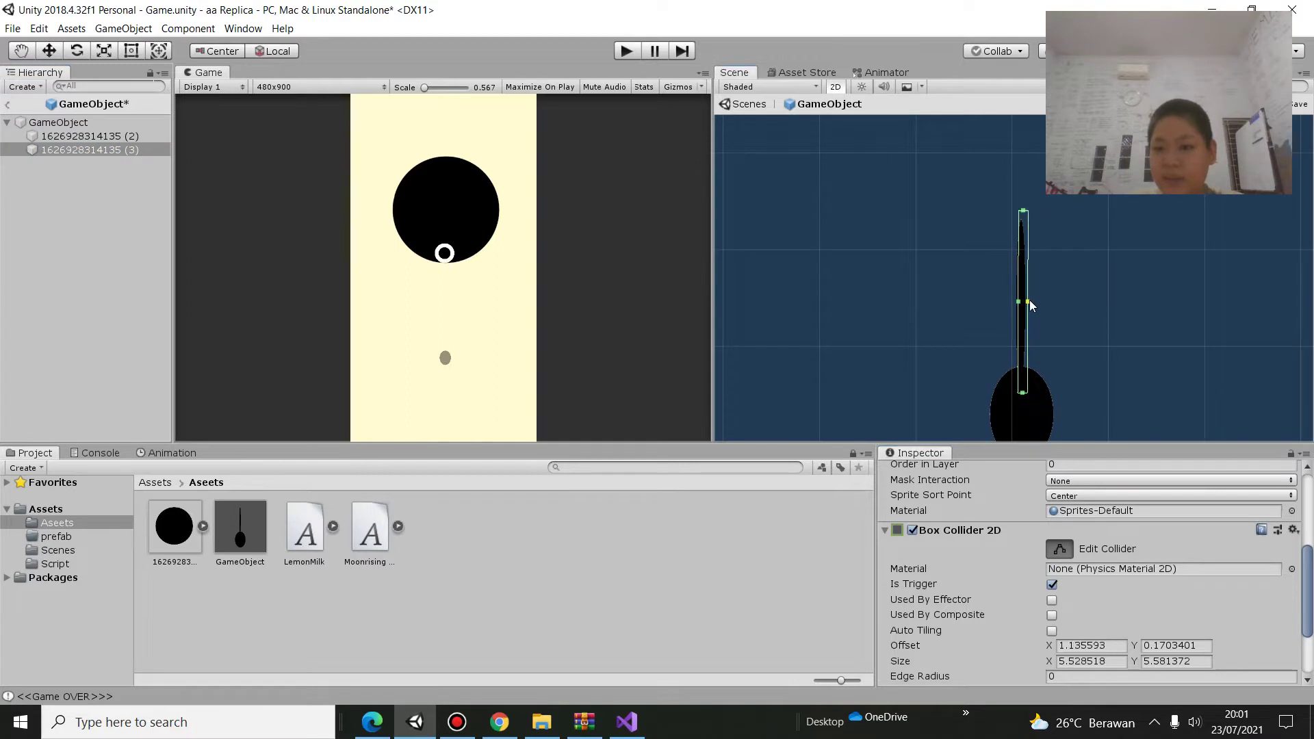
pyautogui.press('y')
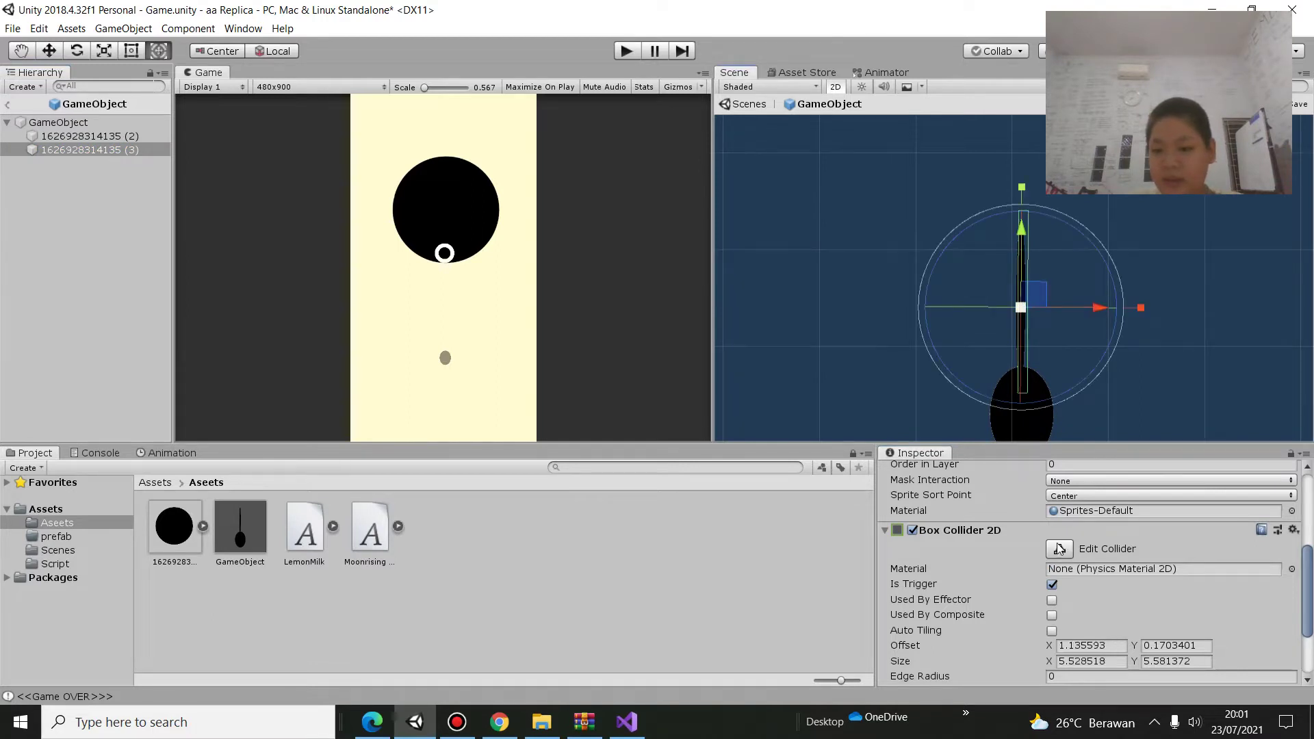
pyautogui.click(1059, 550)
pyautogui.moveTo(1016, 303); pyautogui.dragTo(1012, 304)
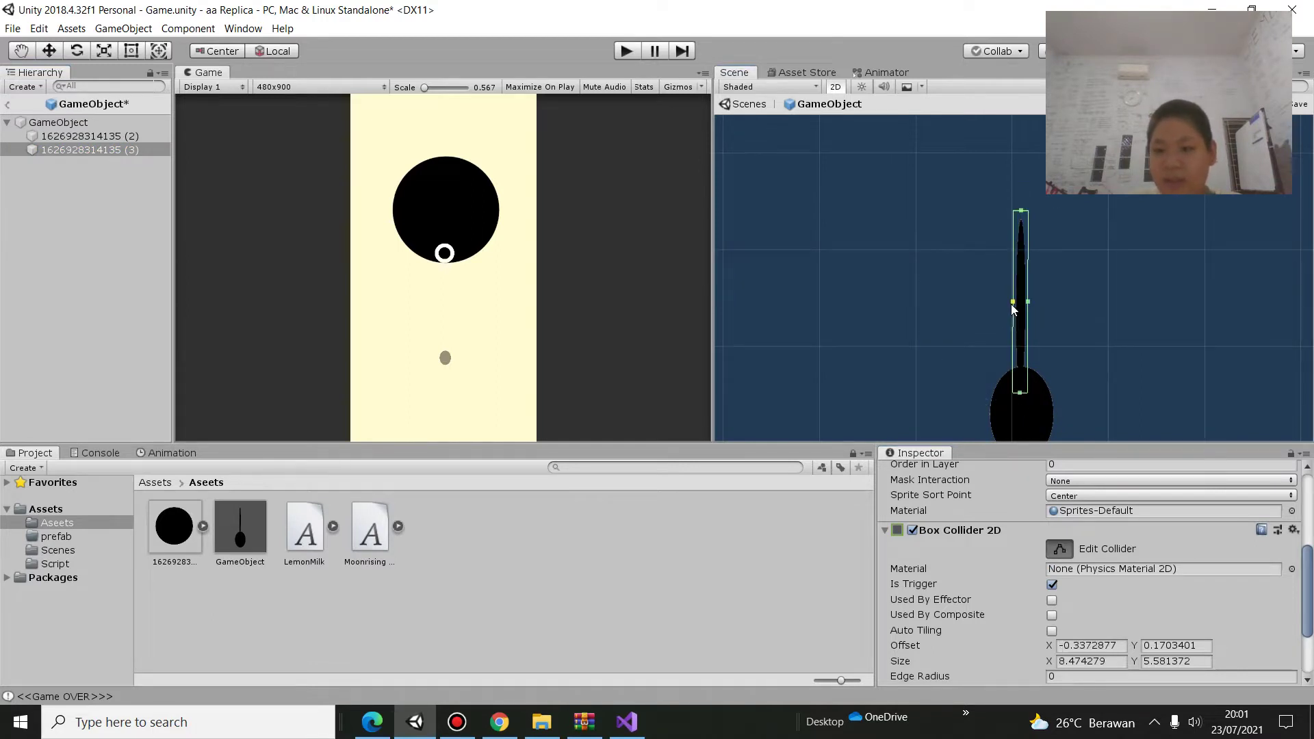
pyautogui.press('y')
pyautogui.click(1104, 286)
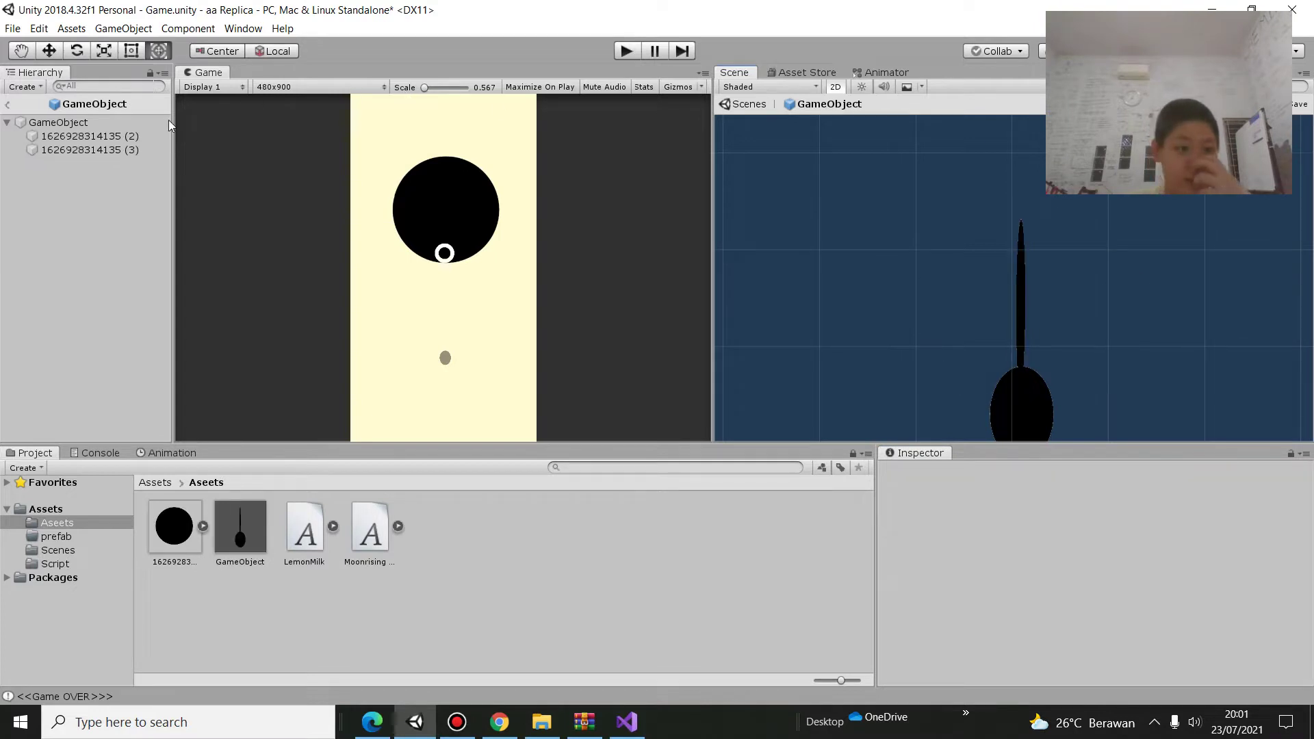
# Return to the scene and test the wider collider, firing three pins before stopping
pyautogui.click(7, 104)
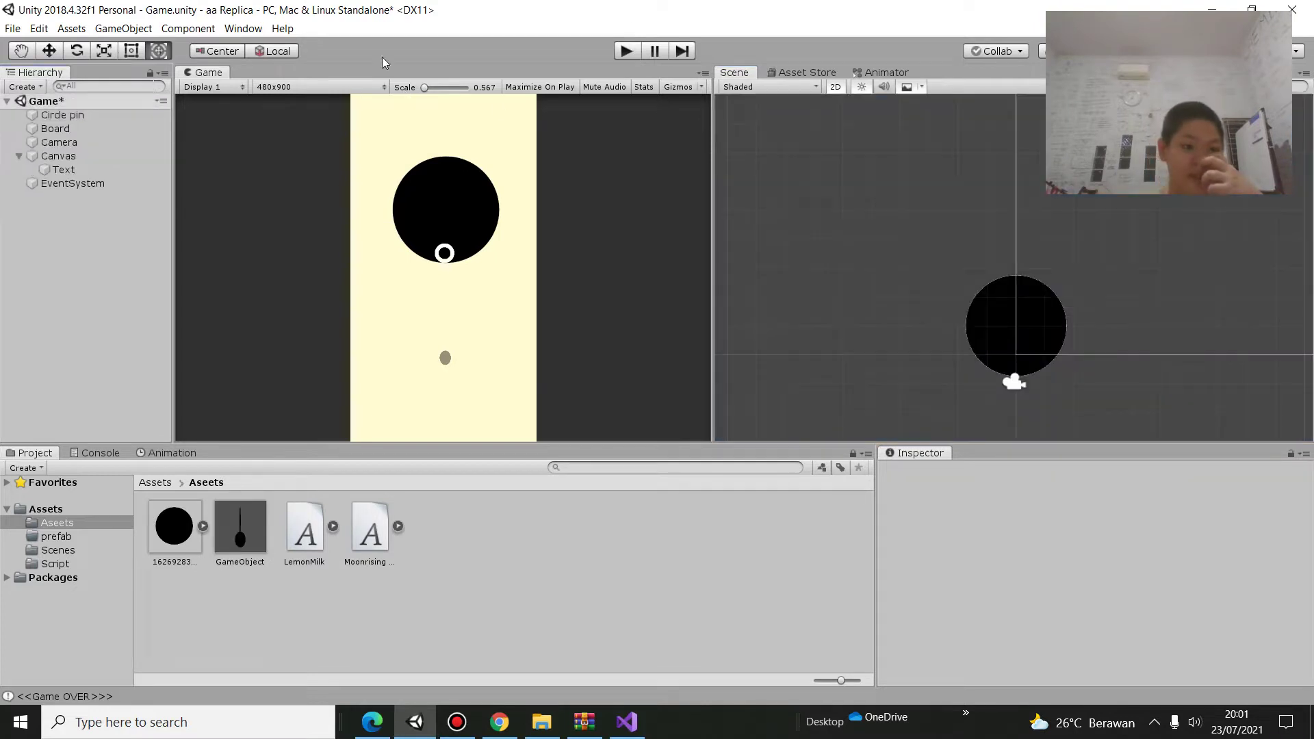
pyautogui.click(619, 60)
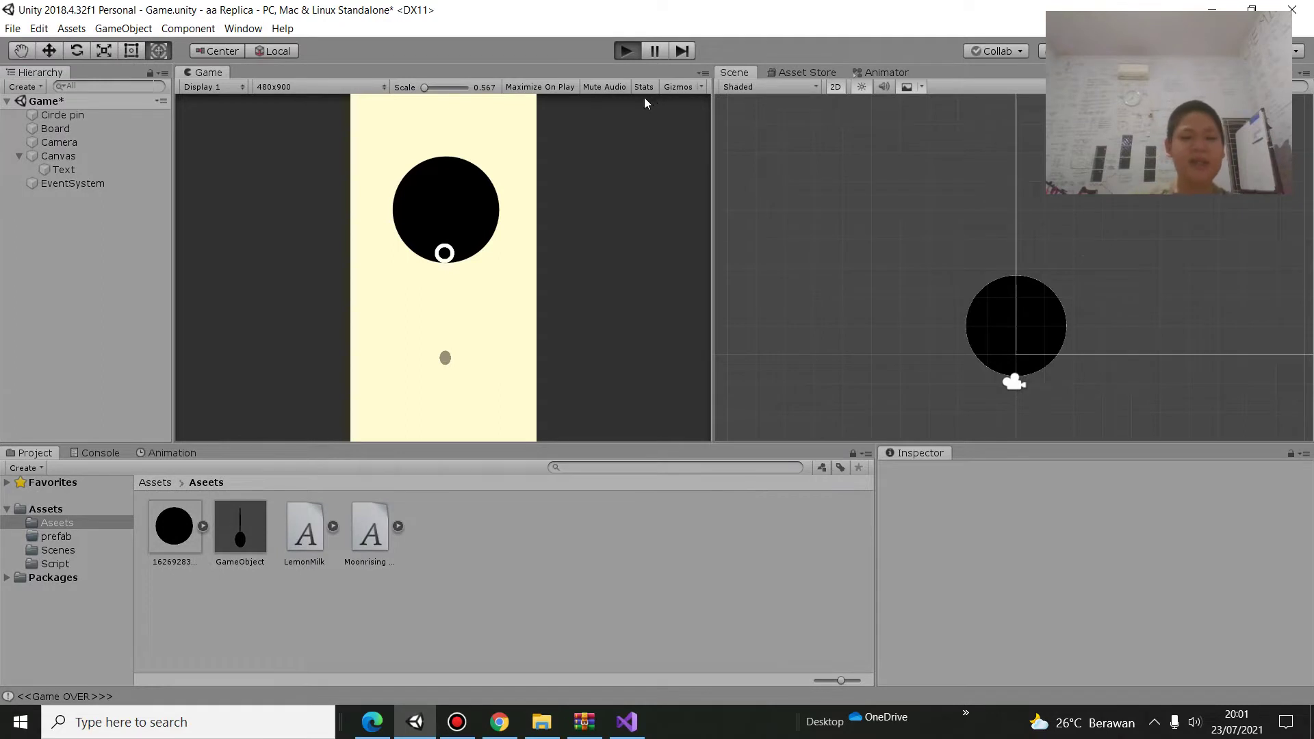
pyautogui.click(391, 245)
pyautogui.click(391, 245)
pyautogui.click(391, 245)
pyautogui.click(391, 246)
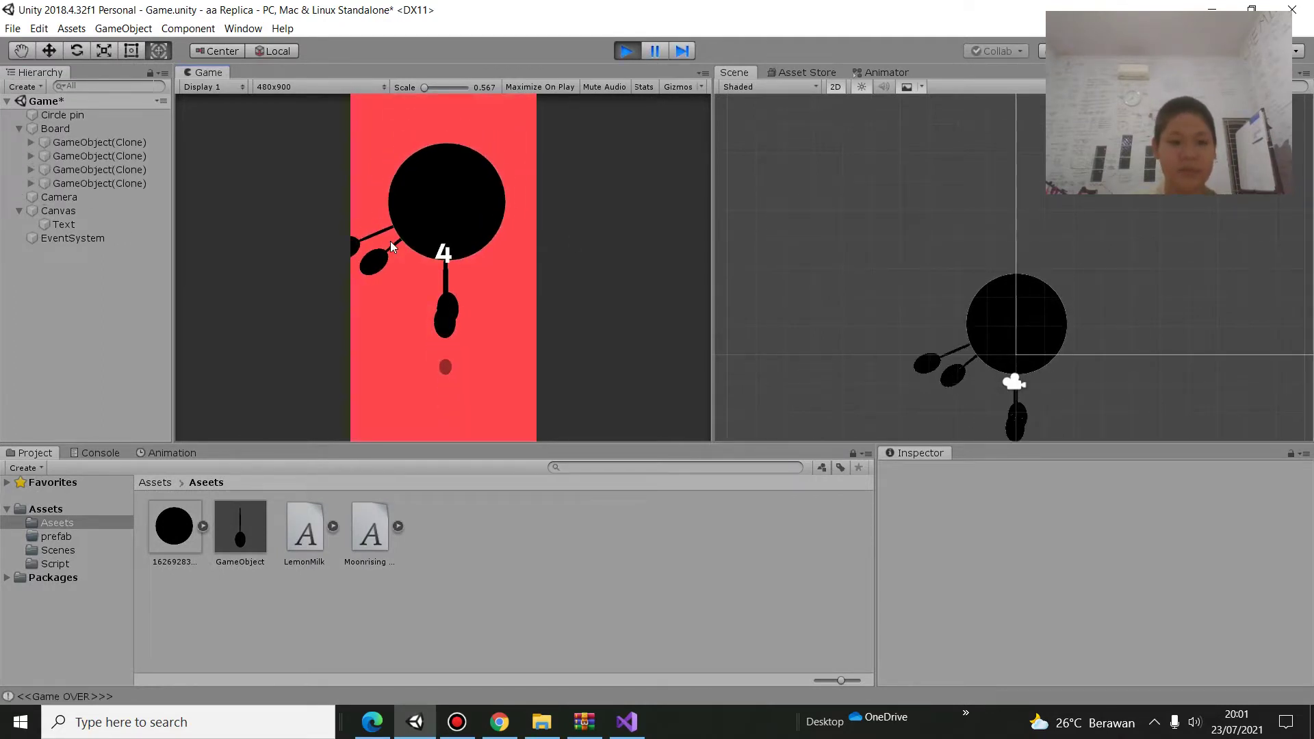
pyautogui.click(627, 58)
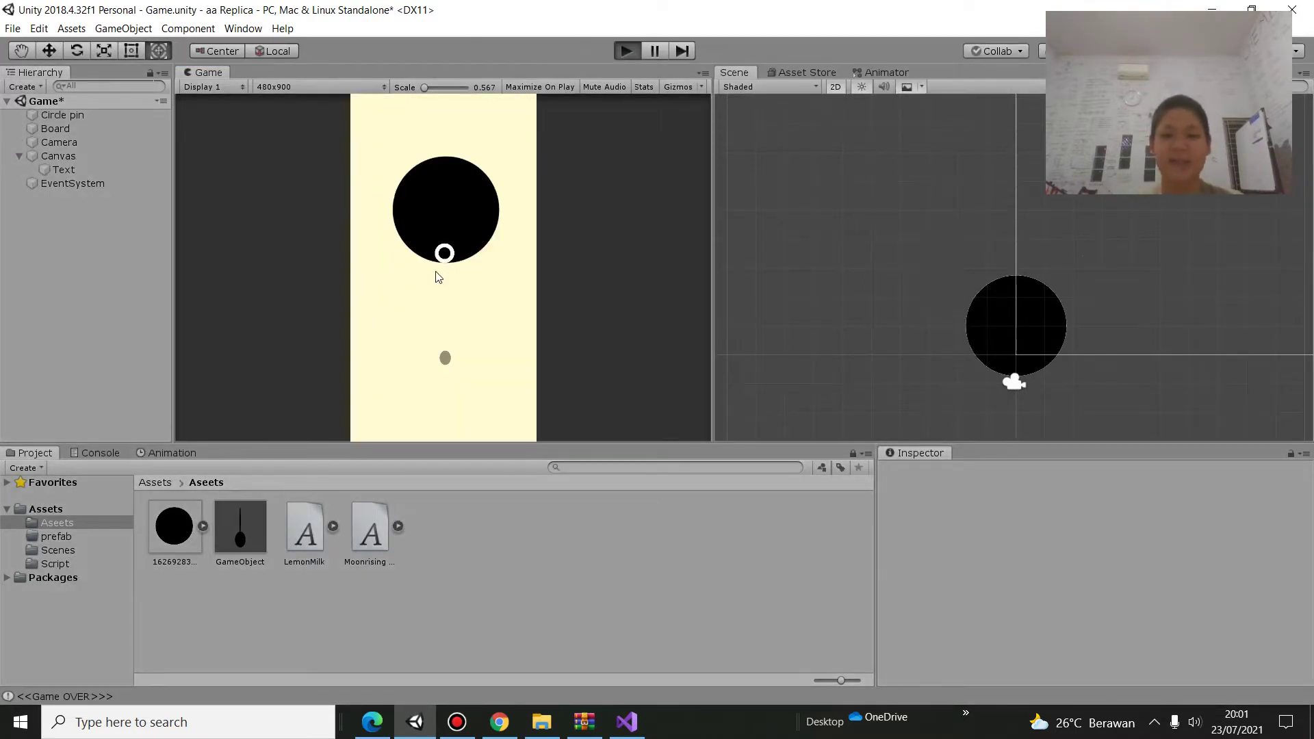
# Play another round to game over at a score of 10, stop, and select the score Text
pyautogui.hotkey('ctrl', 'p')
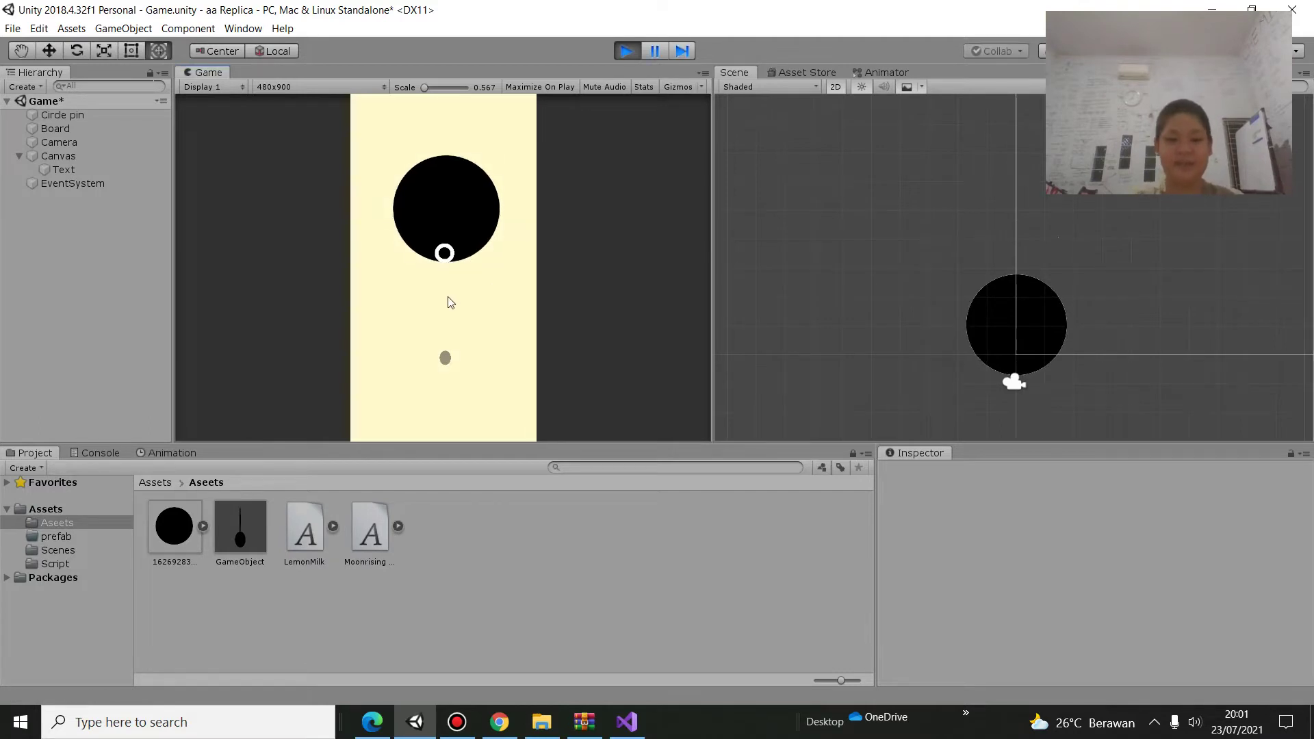
pyautogui.click(449, 298)
pyautogui.click(450, 302)
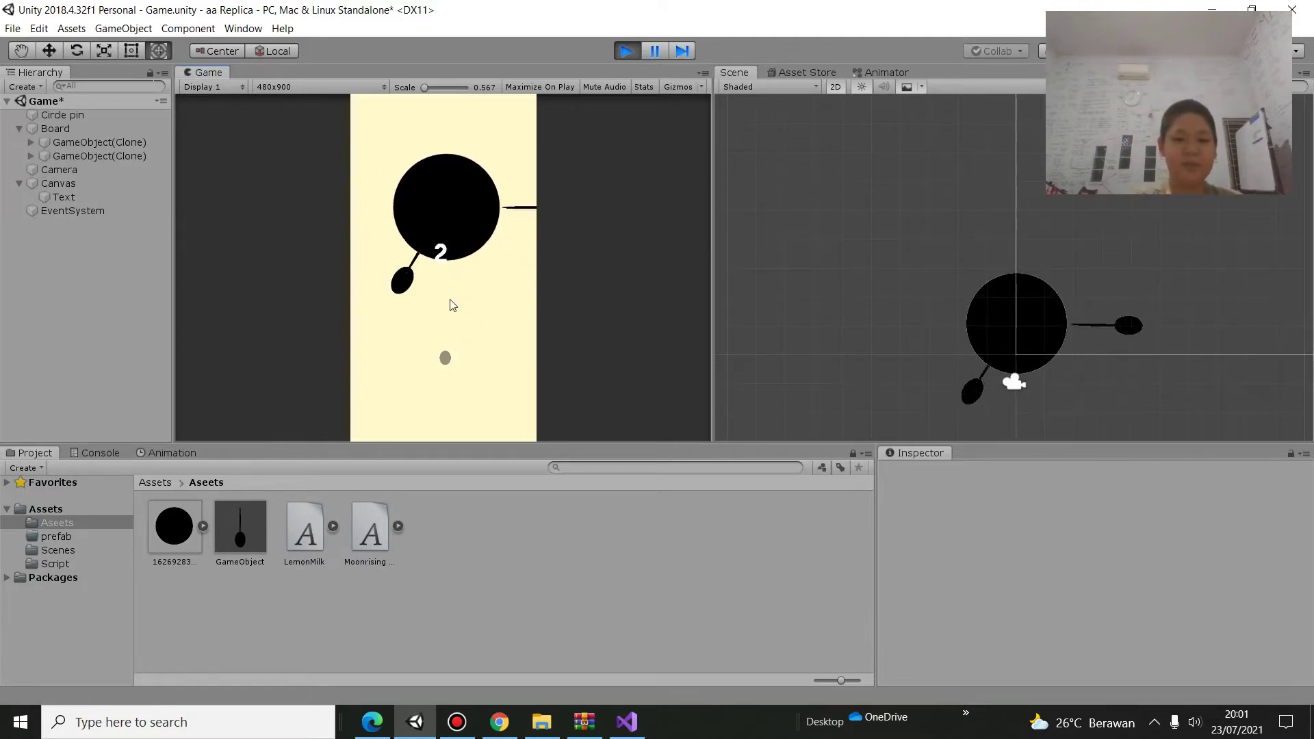
pyautogui.click(450, 304)
pyautogui.click(450, 304)
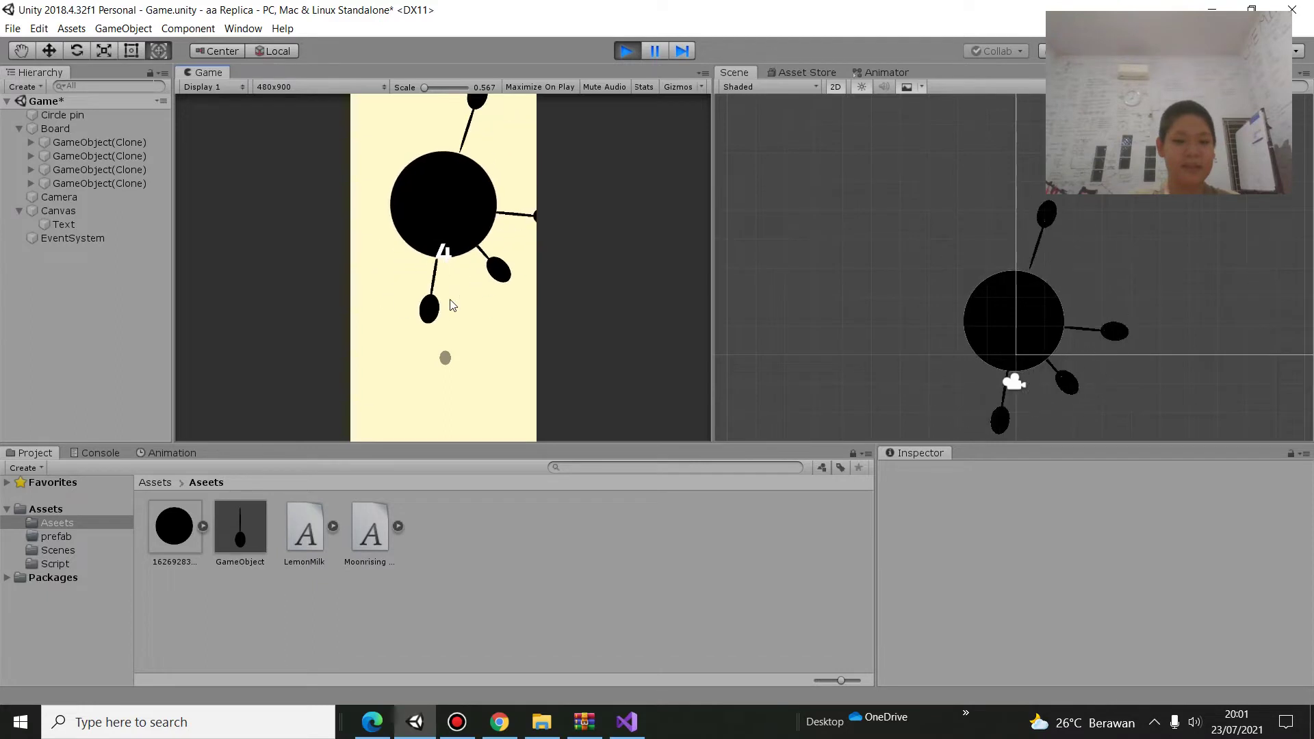
pyautogui.click(450, 304)
pyautogui.click(450, 304)
pyautogui.click(450, 304)
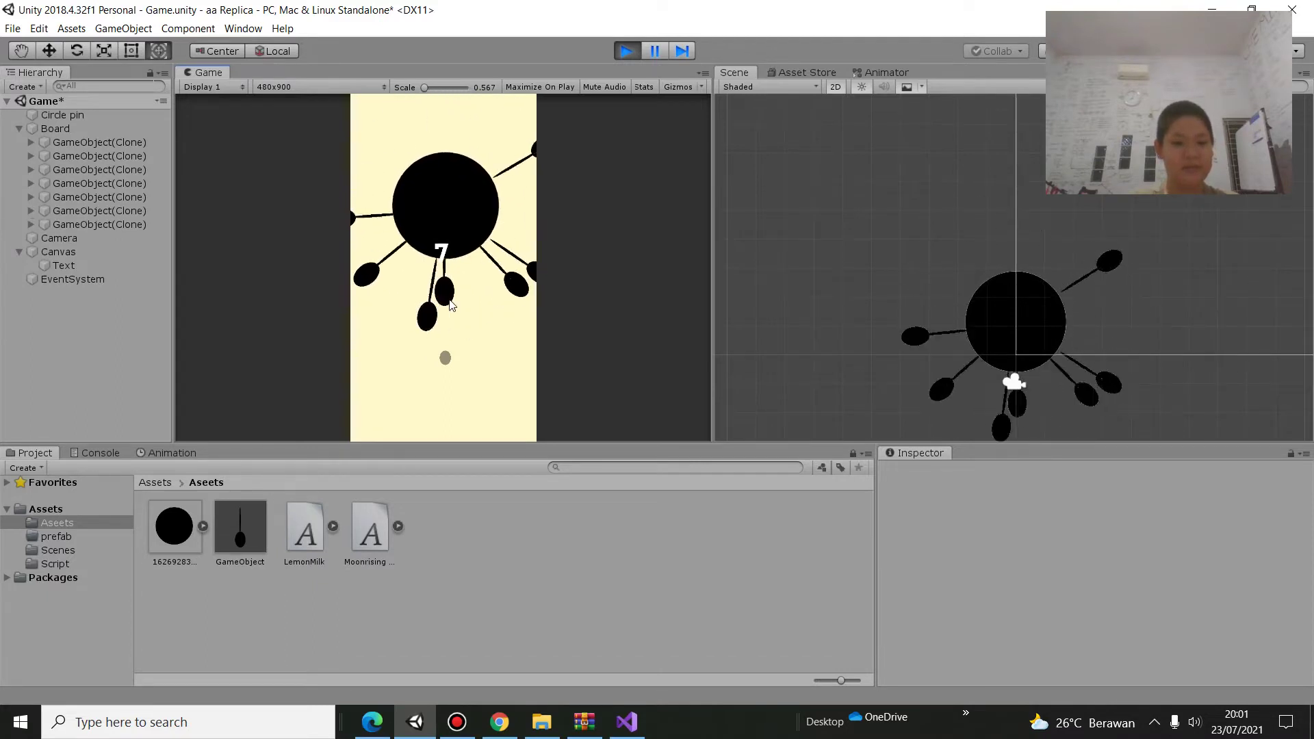
pyautogui.click(450, 304)
pyautogui.click(450, 304)
pyautogui.click(450, 304)
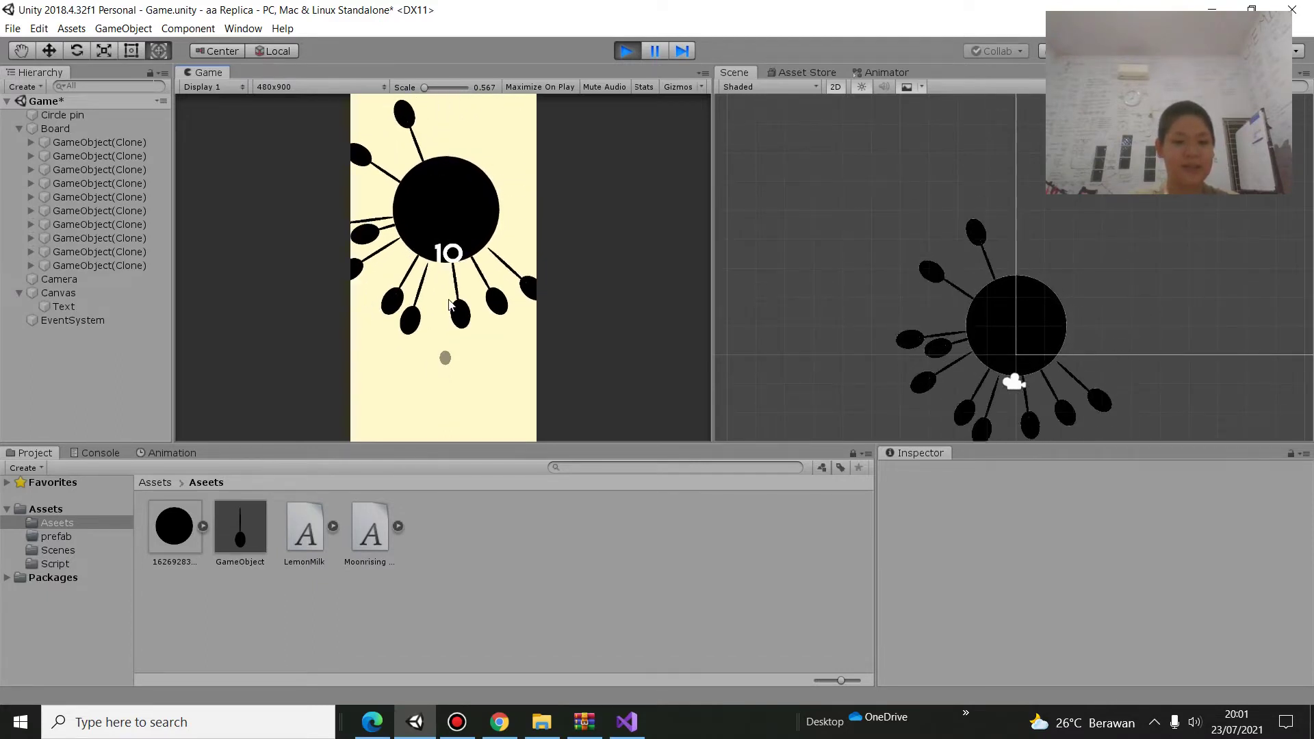
pyautogui.click(453, 296)
pyautogui.click(615, 53)
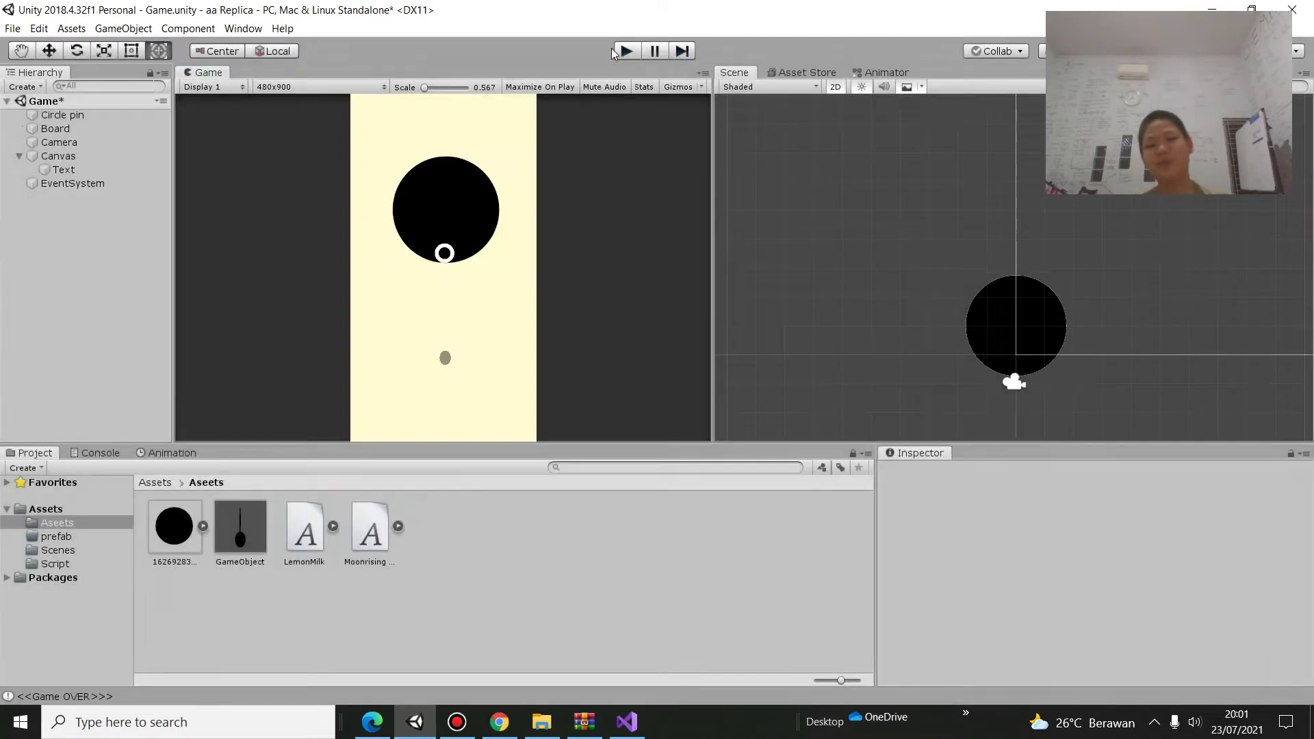
pyautogui.click(75, 184)
pyautogui.click(65, 169)
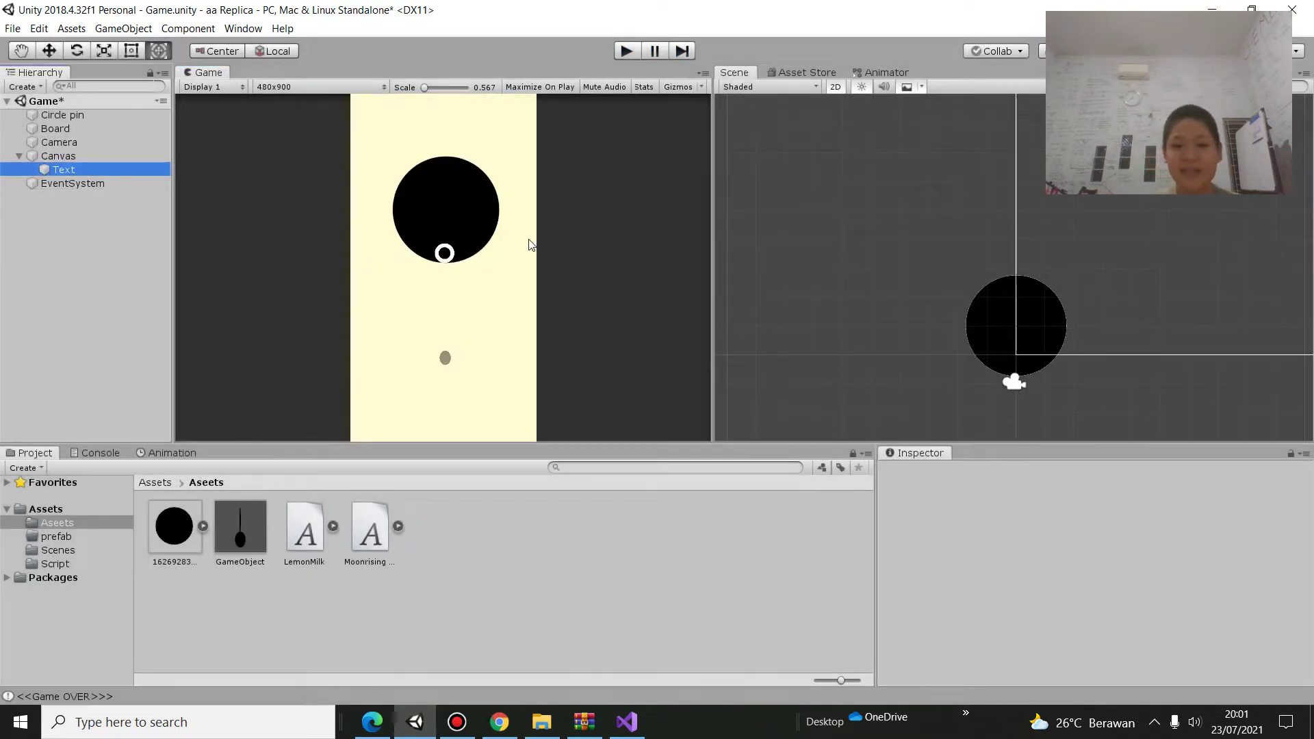
# Raise the score Text to Pos Y 120 so it sits centred on the board, then play
pyautogui.doubleClick(88, 167)
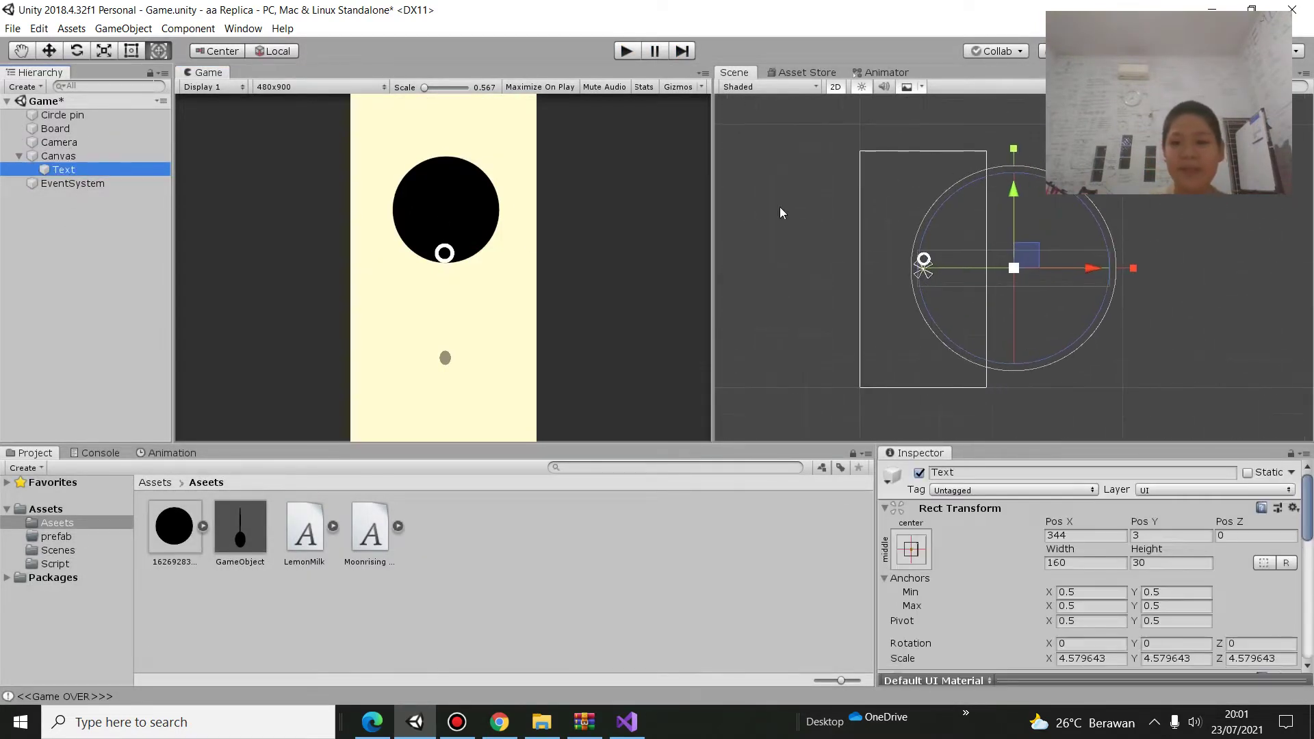
pyautogui.moveTo(1012, 192); pyautogui.dragTo(1009, 161)
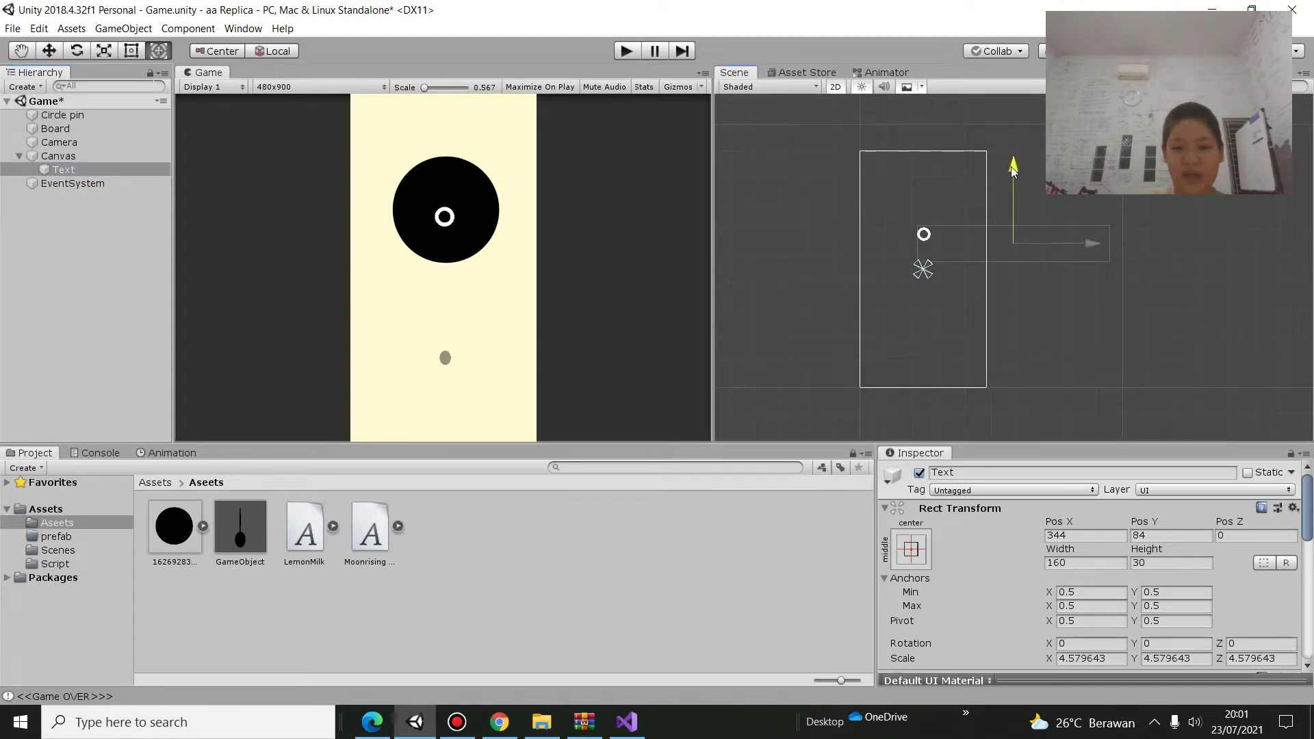
pyautogui.click(626, 52)
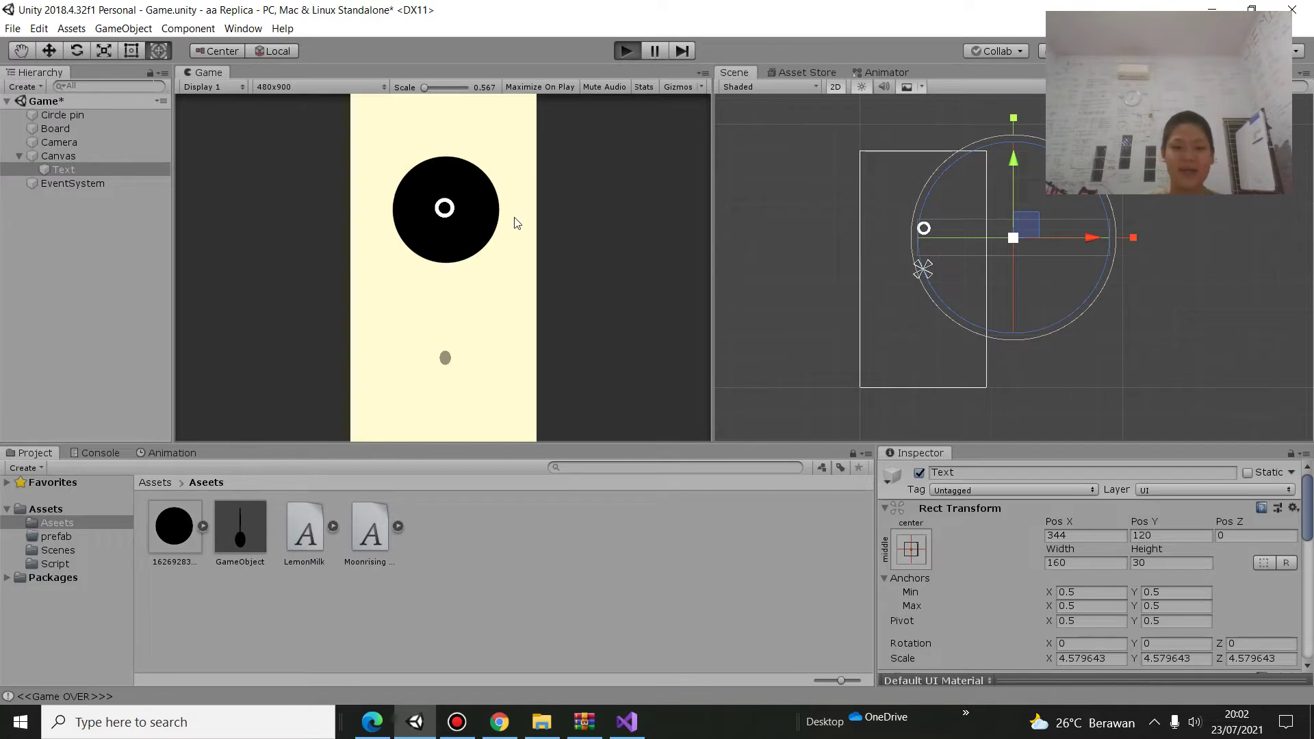
# Fire pins until game over at a score of 5, with the score centred on the board, then stop
pyautogui.click(499, 265)
pyautogui.click(499, 272)
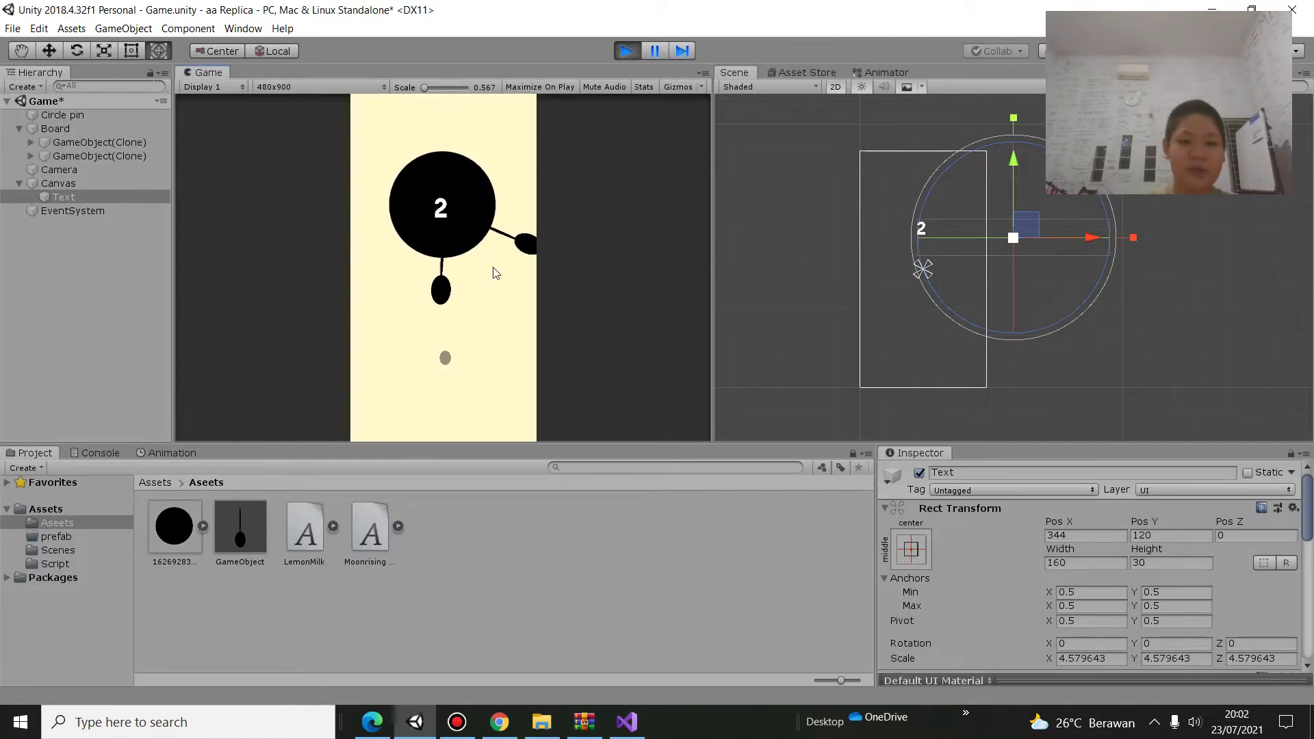
pyautogui.click(498, 269)
pyautogui.click(497, 265)
pyautogui.click(497, 264)
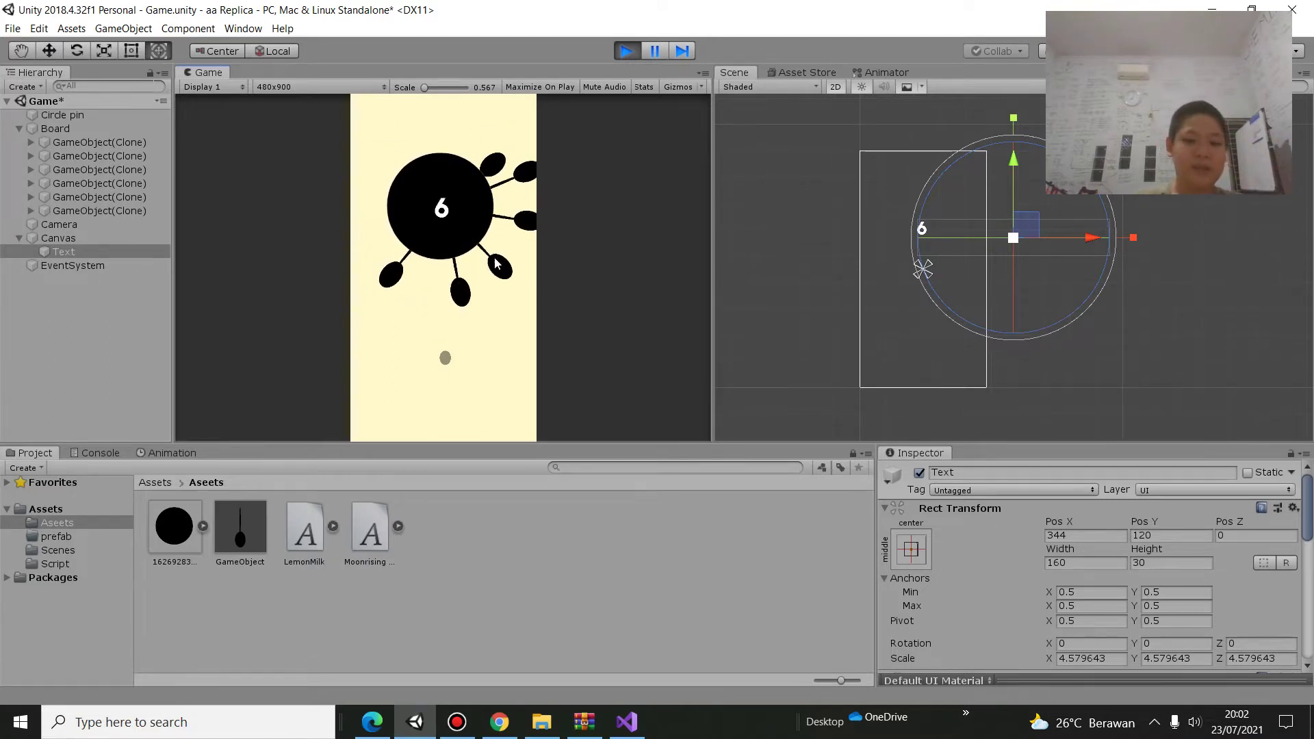
pyautogui.click(494, 258)
pyautogui.click(628, 53)
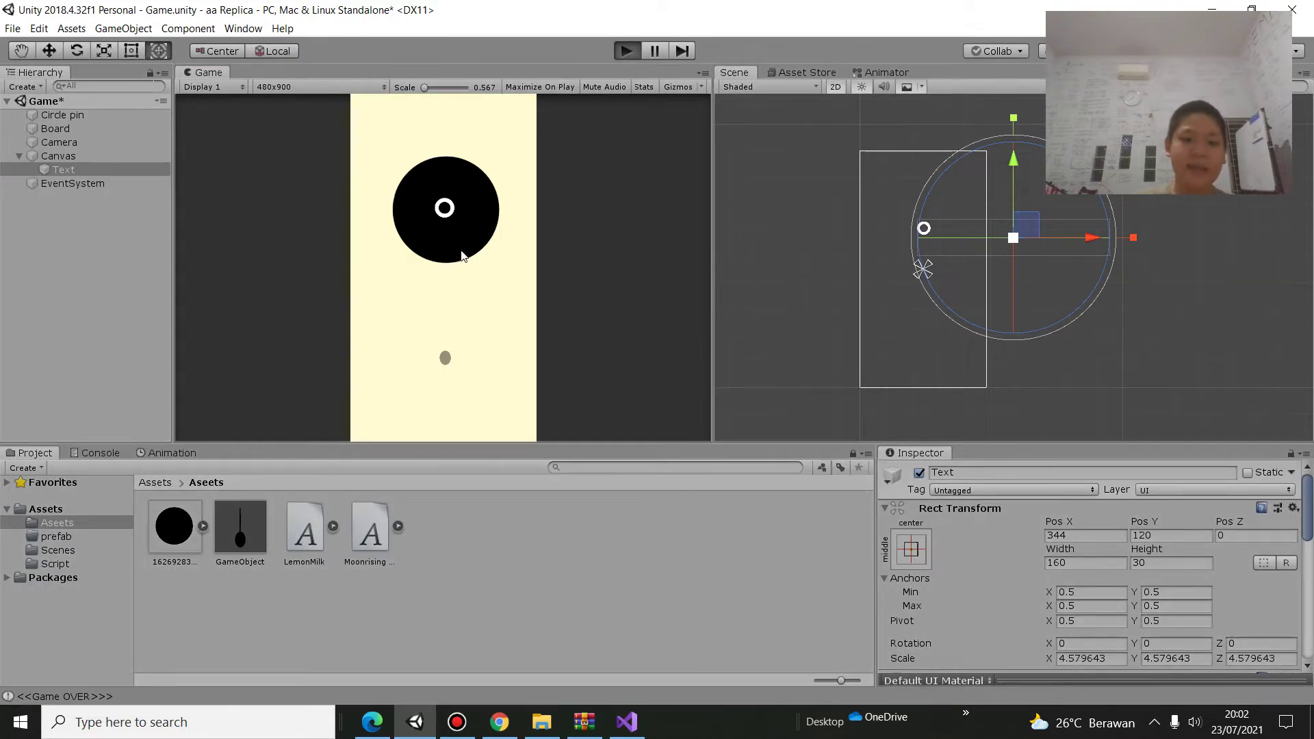
# Play another round to game over, then restart a fresh run showing a score of 0
pyautogui.hotkey('ctrl', 'p')
pyautogui.click(475, 301)
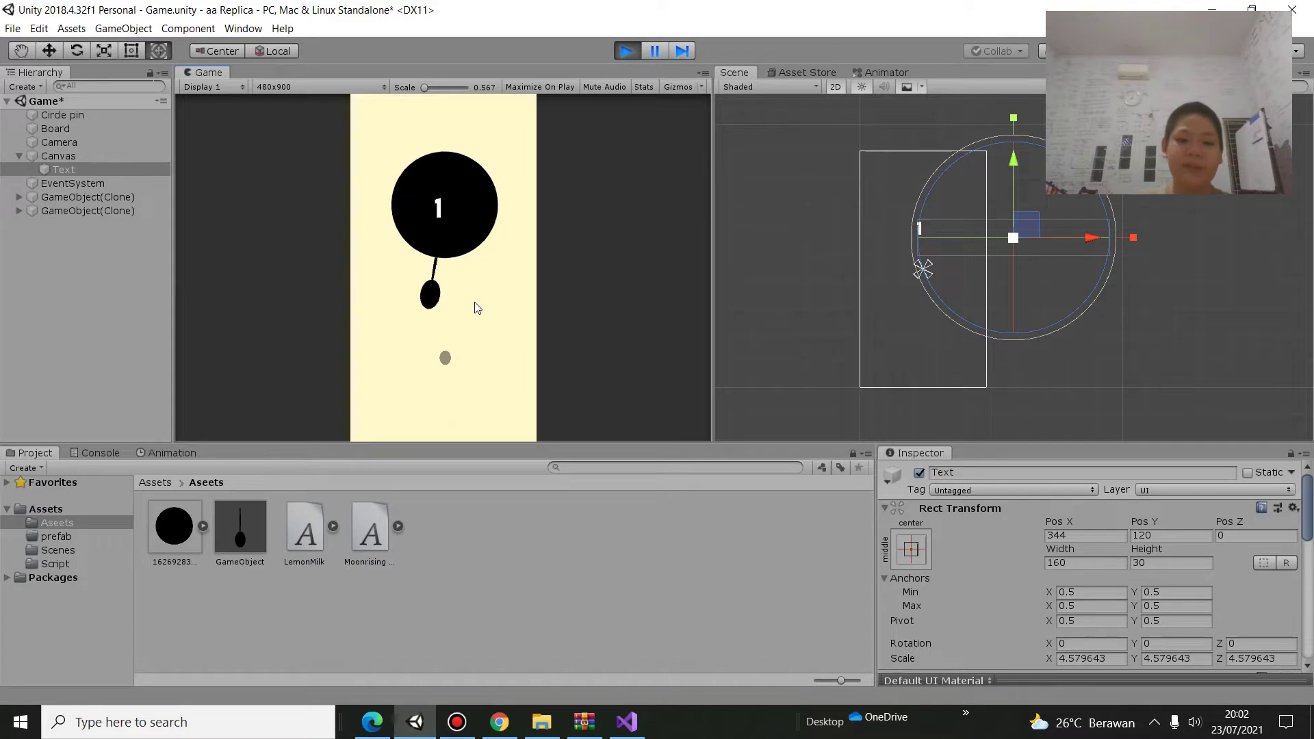
pyautogui.click(475, 305)
pyautogui.click(474, 301)
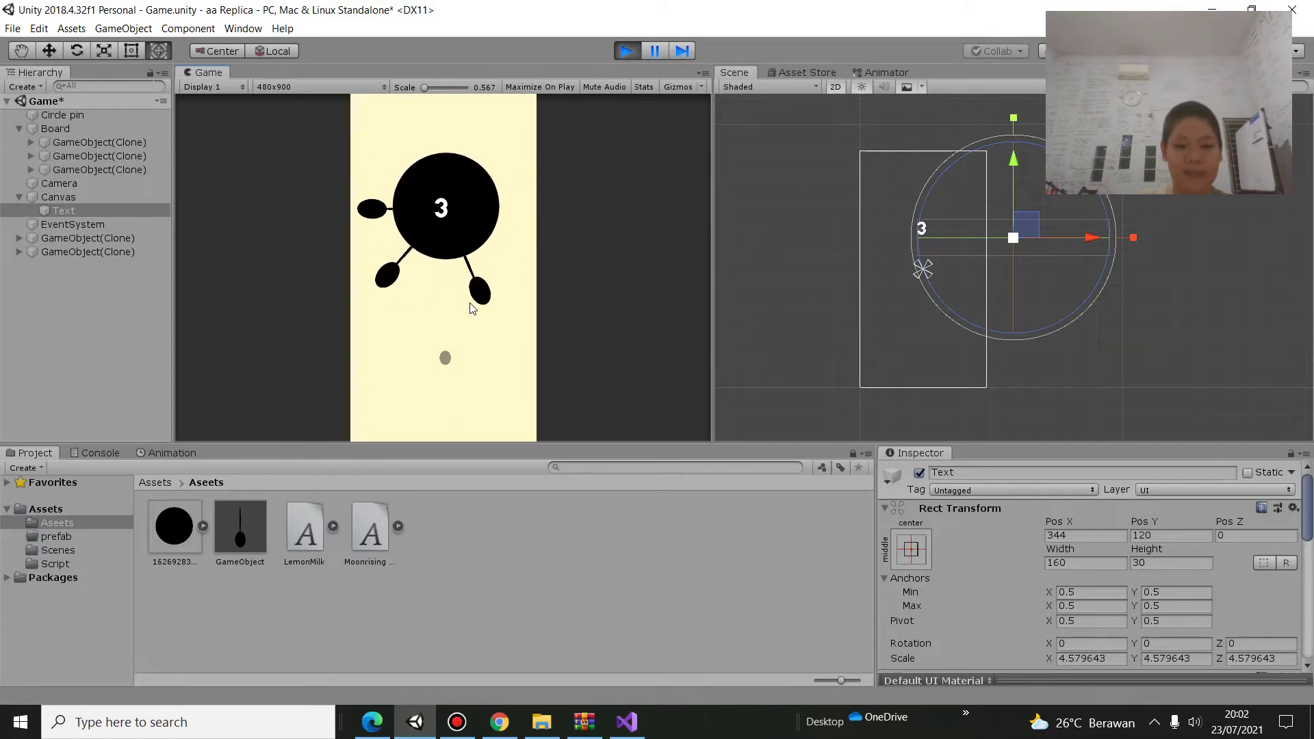
pyautogui.click(471, 304)
pyautogui.click(470, 306)
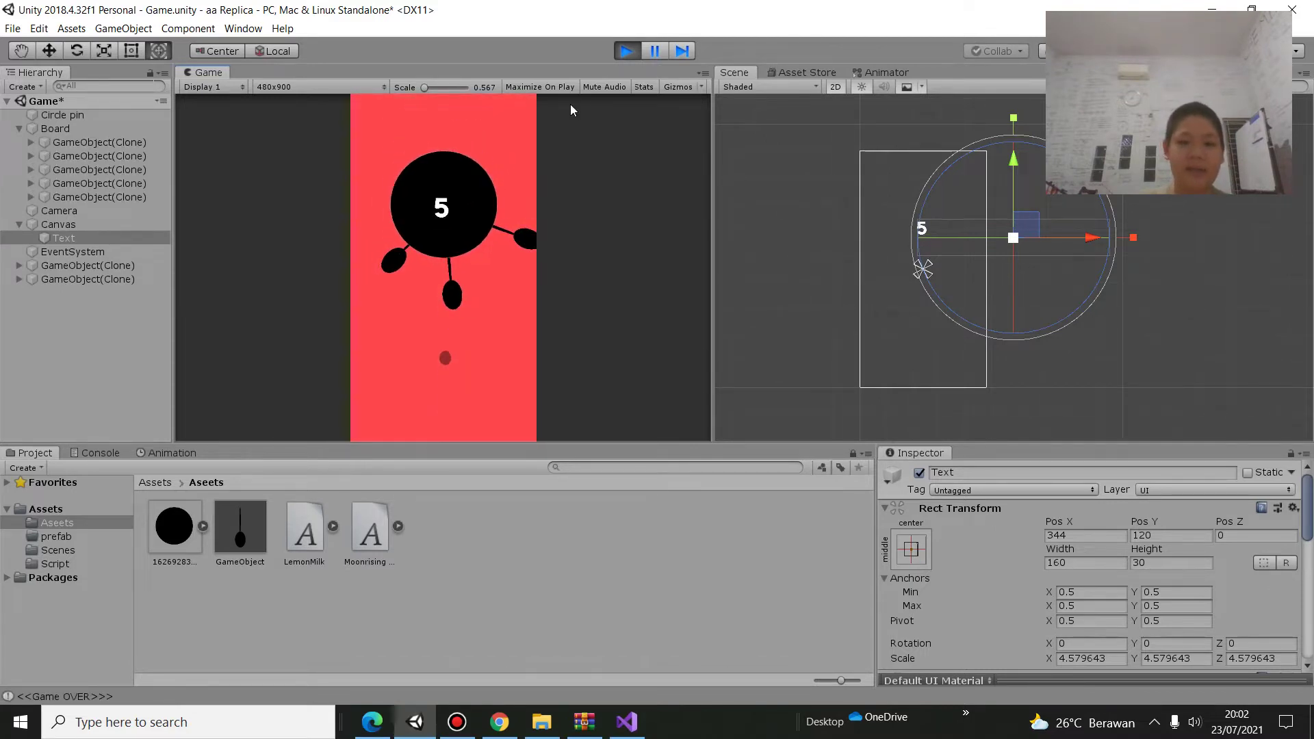
pyautogui.click(625, 61)
pyautogui.click(625, 55)
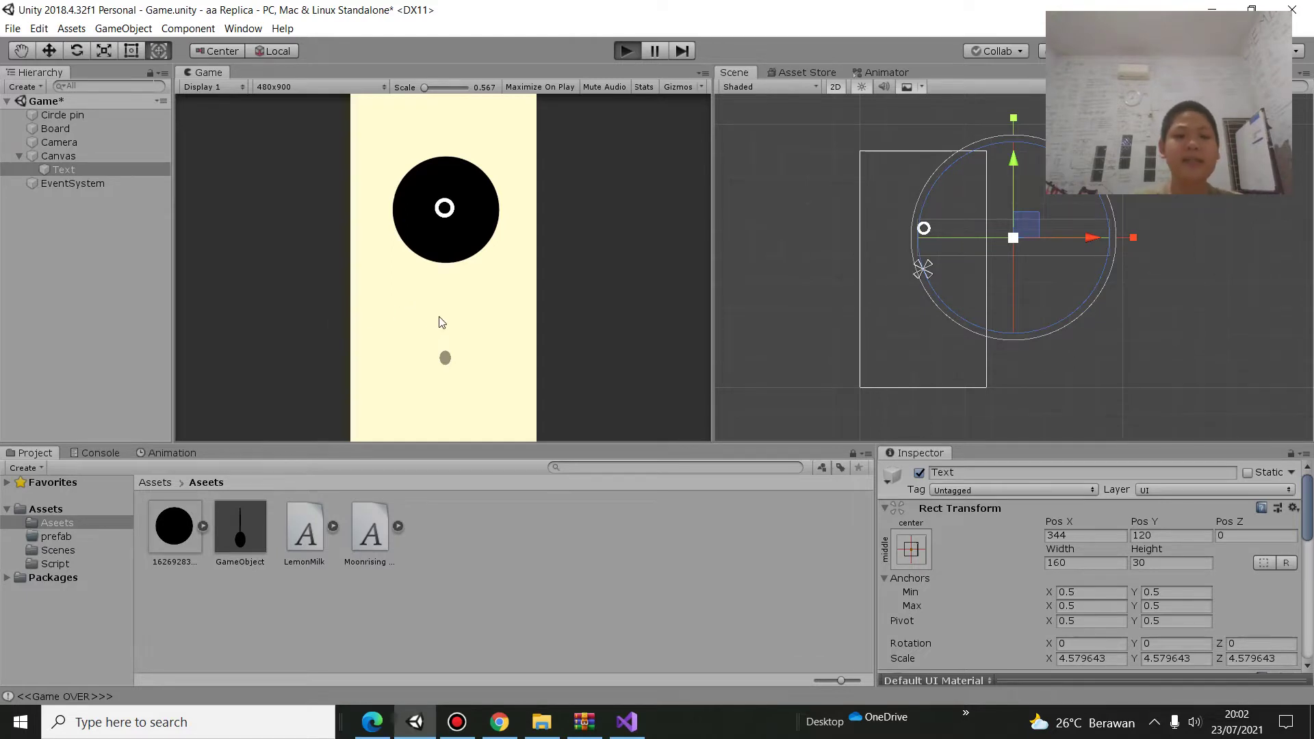
pyautogui.hotkey('ctrl', 'p')
# Fire nine pins into the spinning board, then stop the running test
pyautogui.click(482, 322)
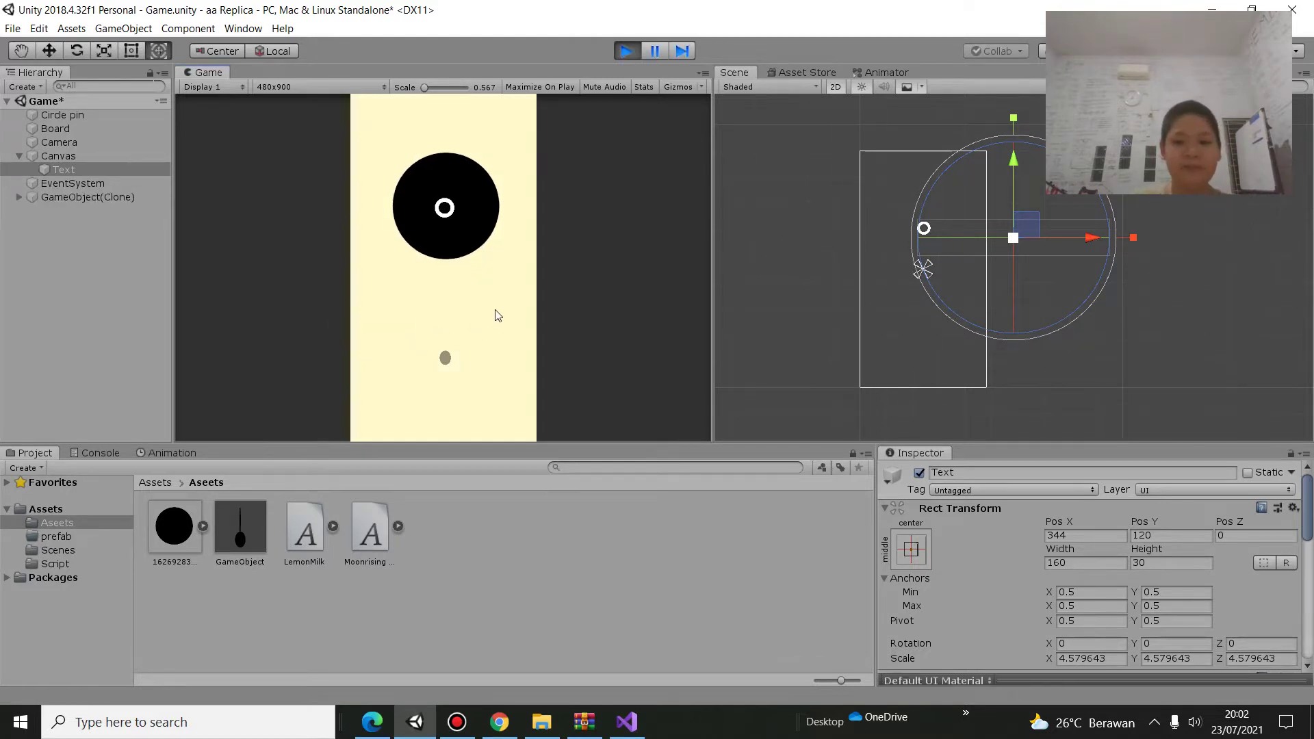
pyautogui.click(479, 332)
pyautogui.click(441, 349)
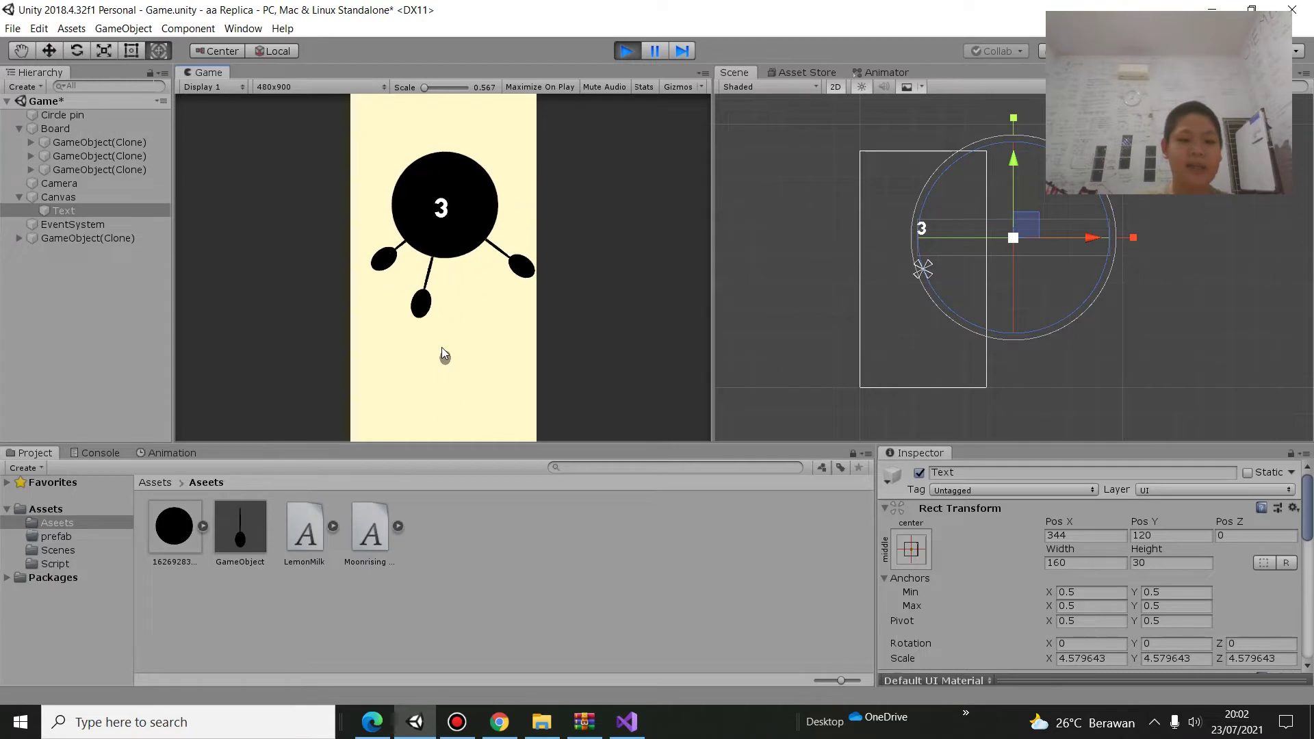
pyautogui.click(442, 348)
pyautogui.click(441, 348)
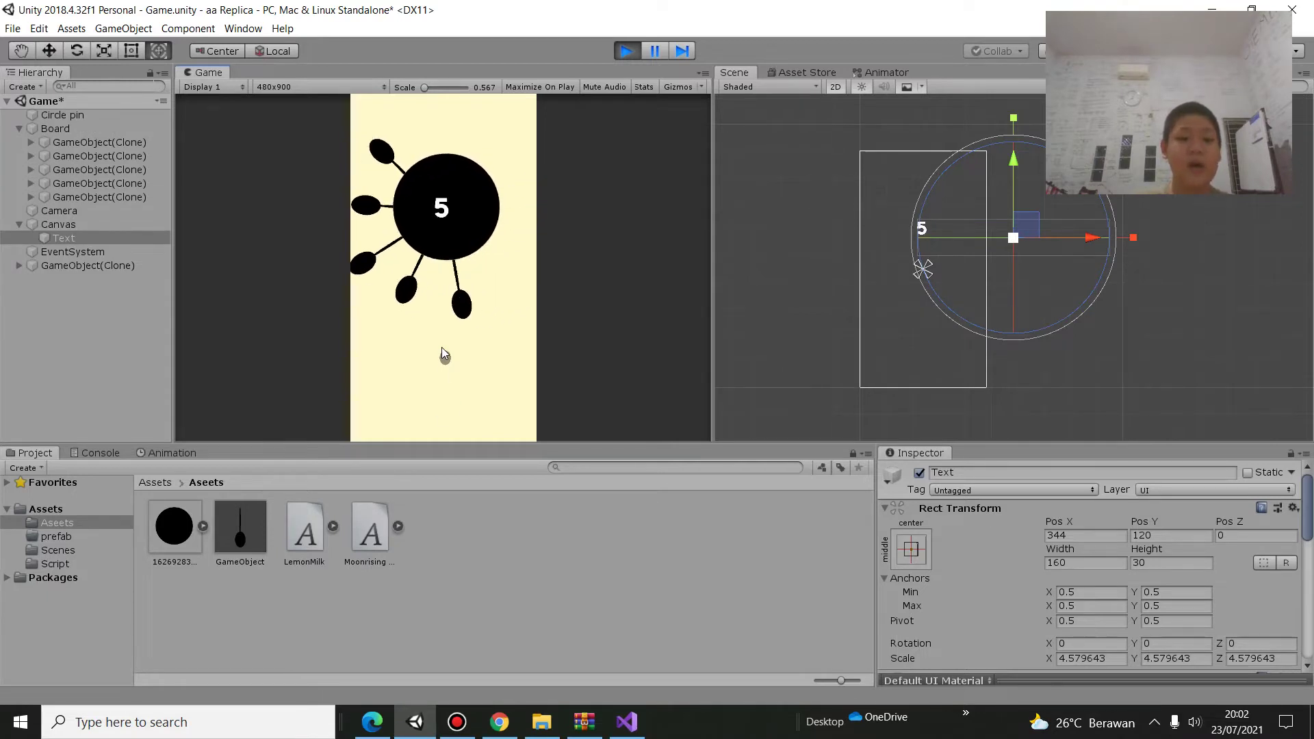
pyautogui.click(441, 348)
pyautogui.click(442, 352)
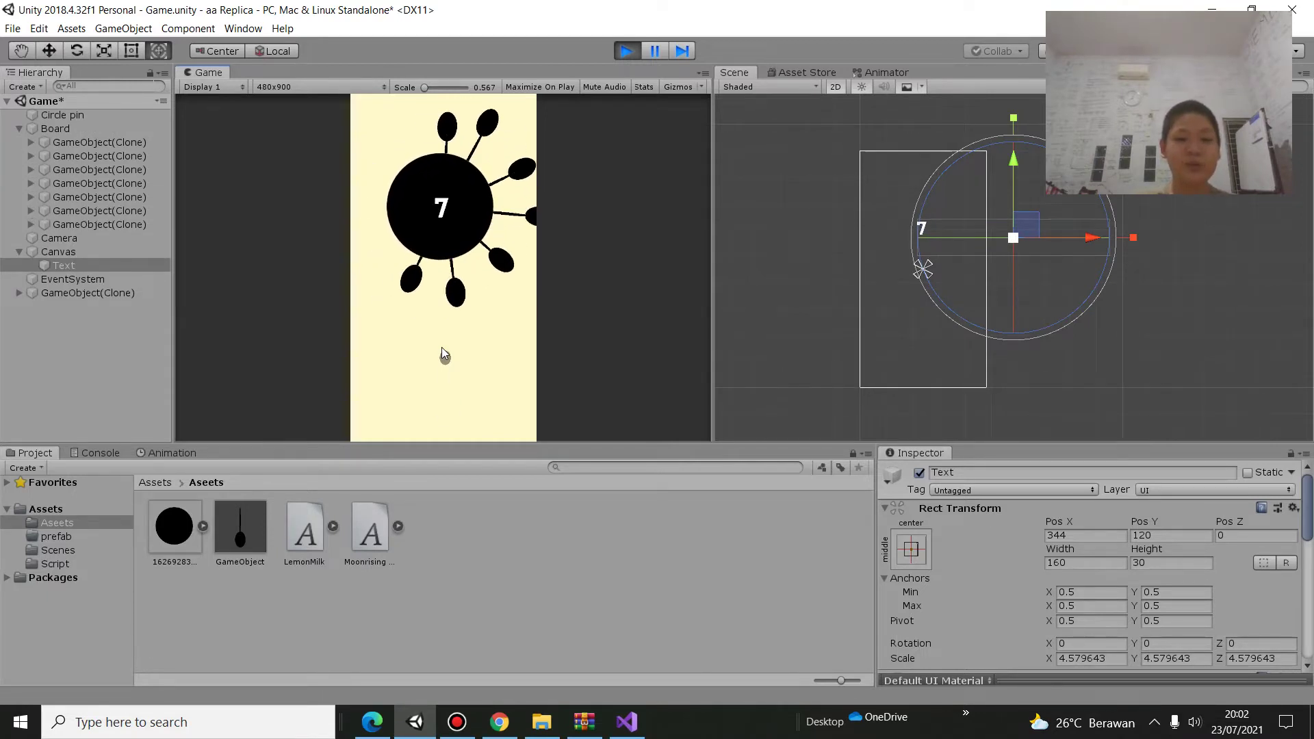
pyautogui.click(441, 348)
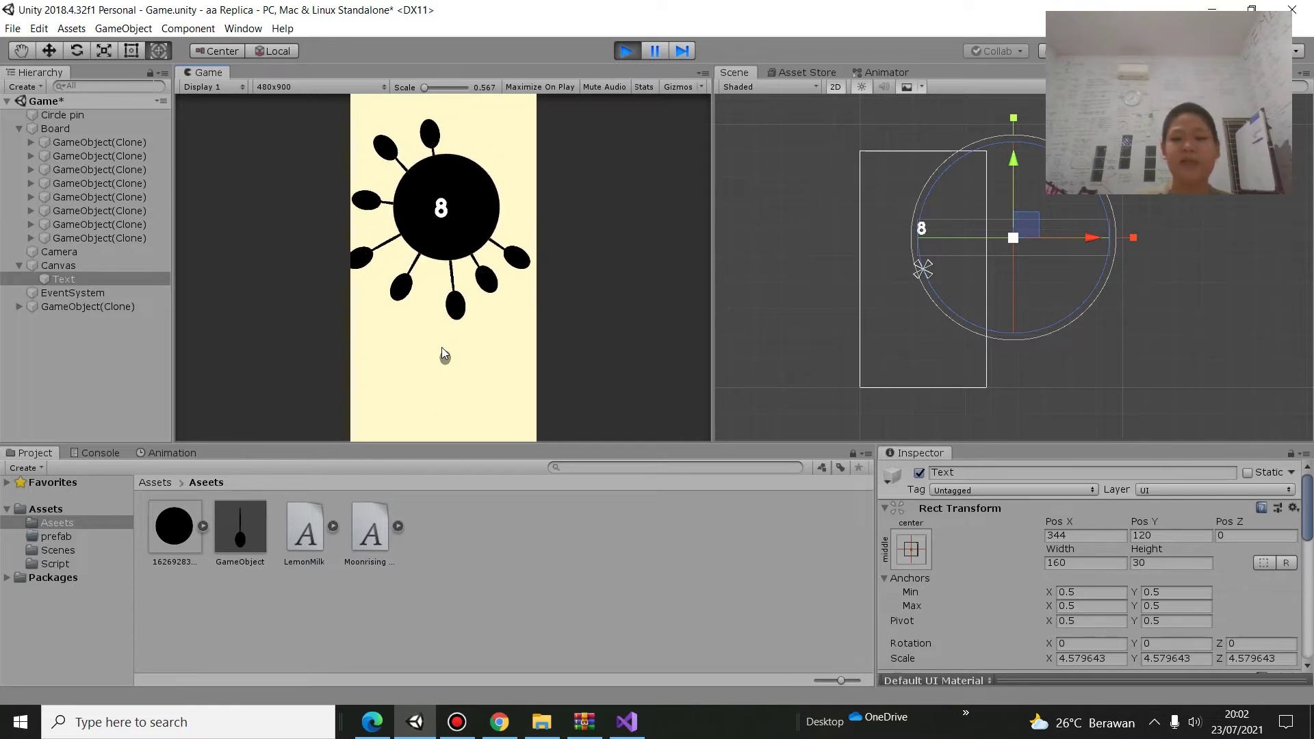
pyautogui.click(433, 352)
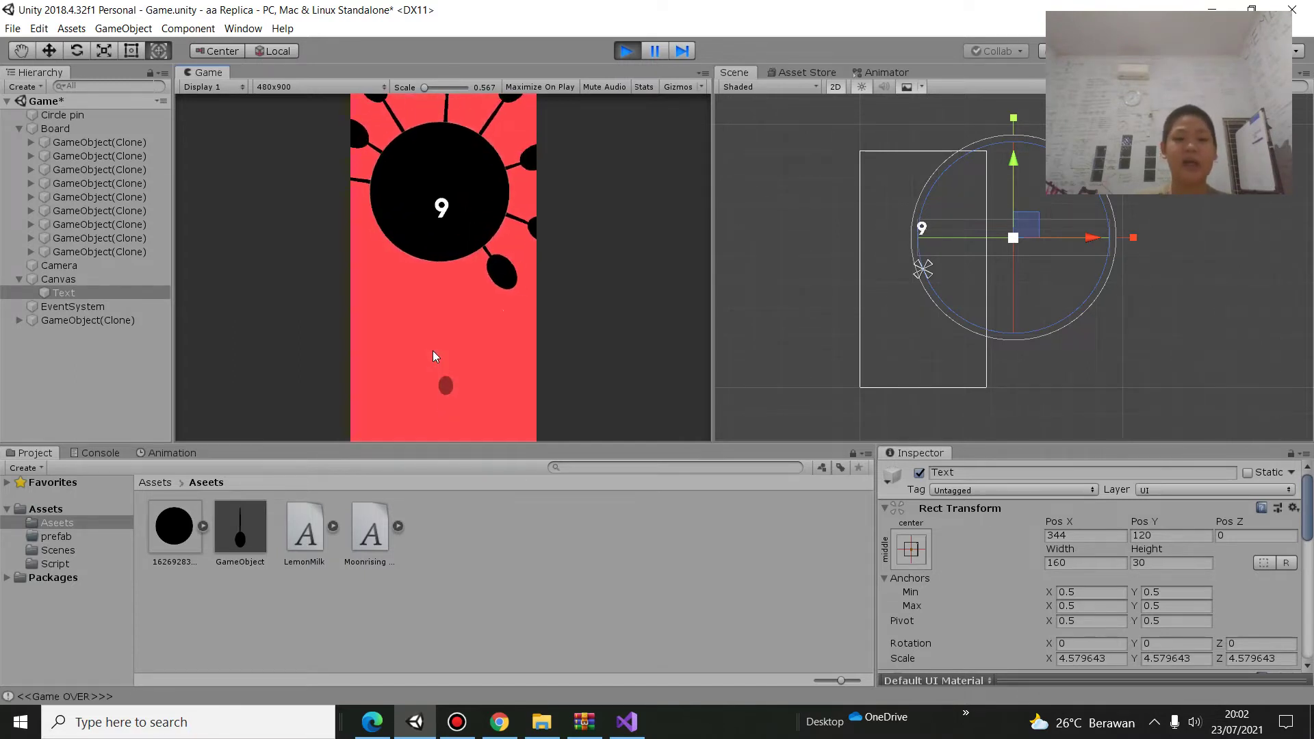
pyautogui.click(619, 54)
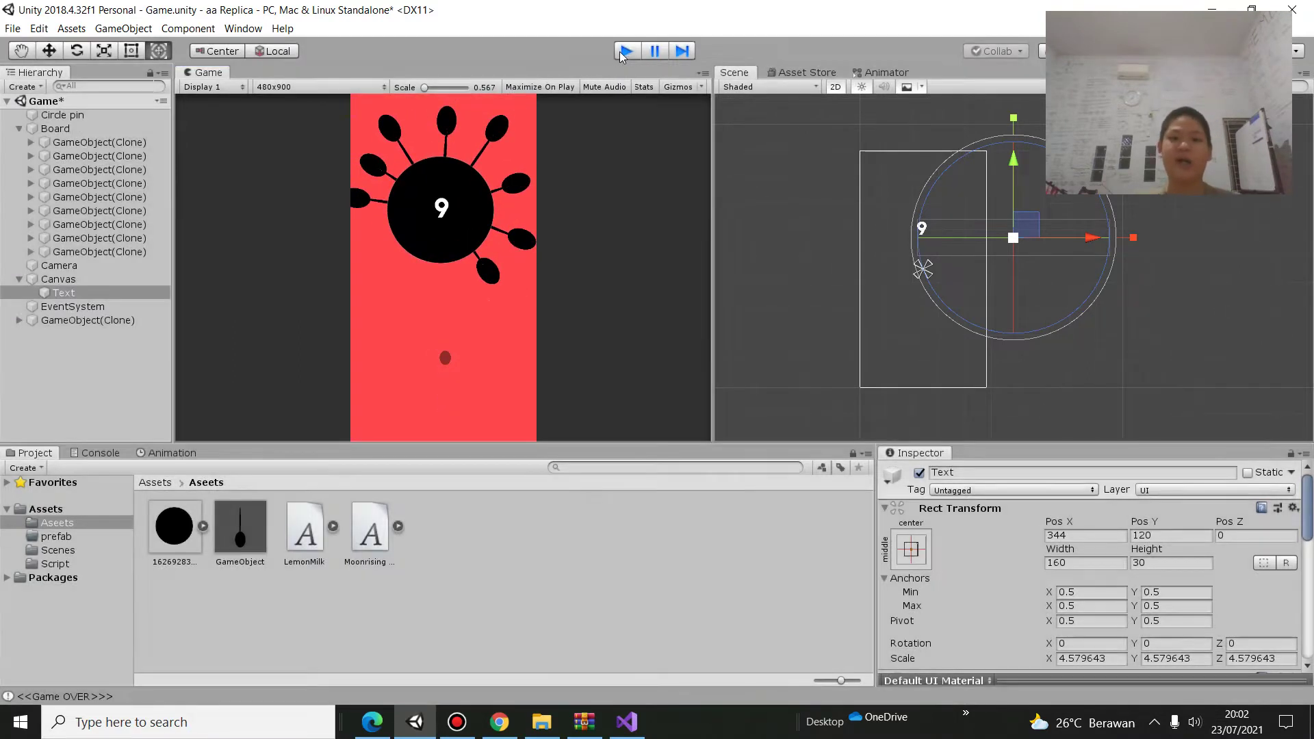
# Start a new test run, fire seven pins into the board, and stop it
pyautogui.click(619, 53)
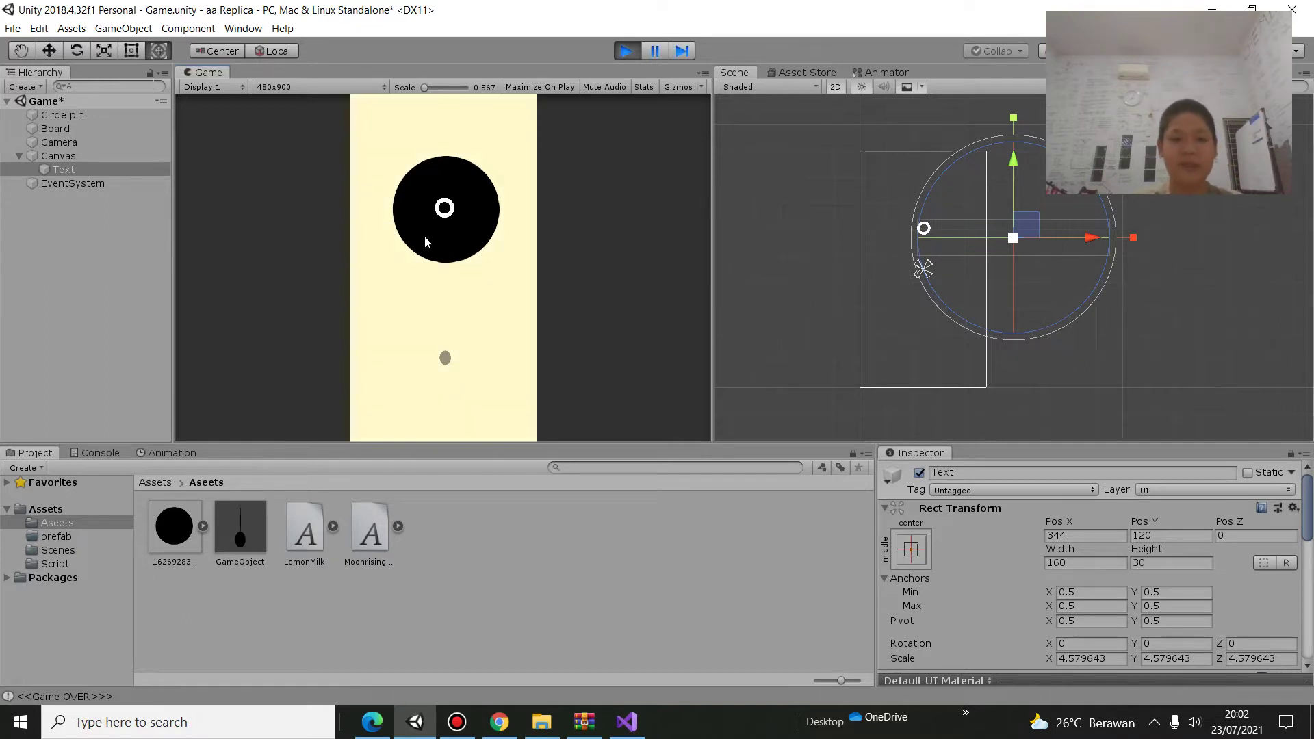
pyautogui.click(479, 287)
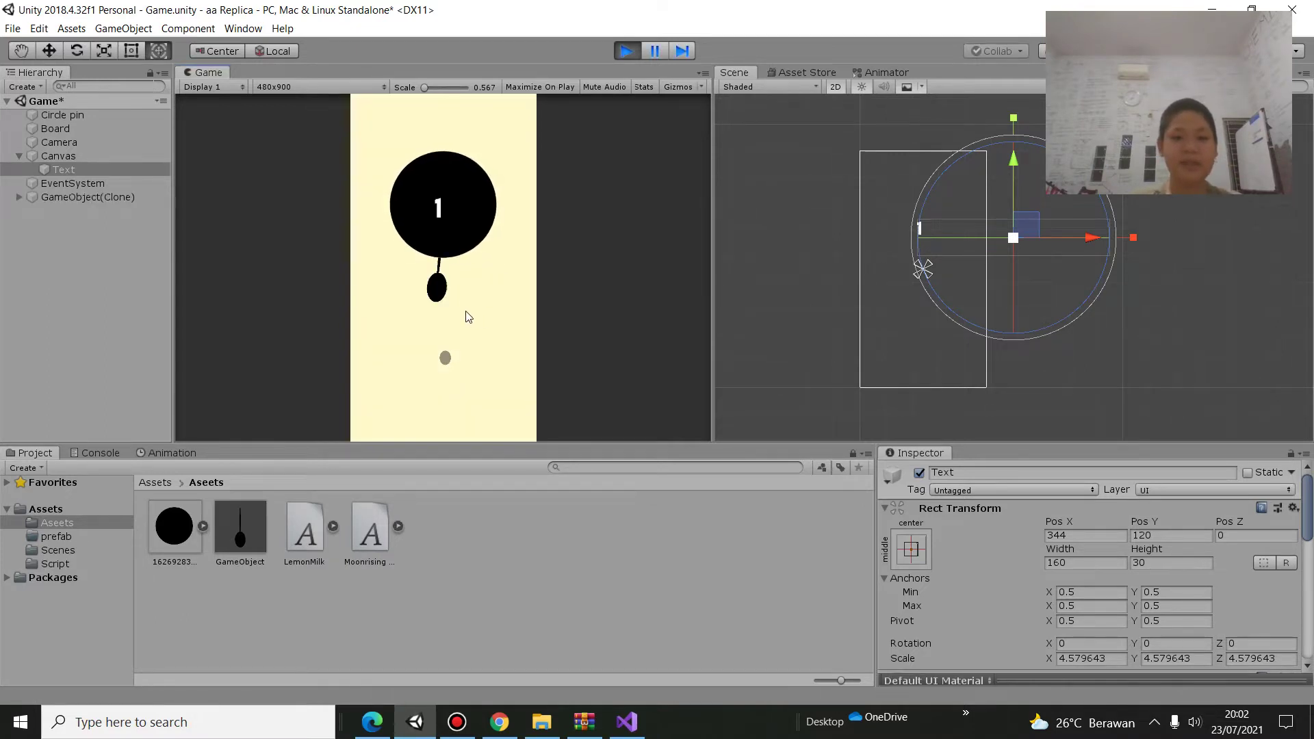
pyautogui.click(465, 319)
pyautogui.click(465, 323)
pyautogui.click(464, 325)
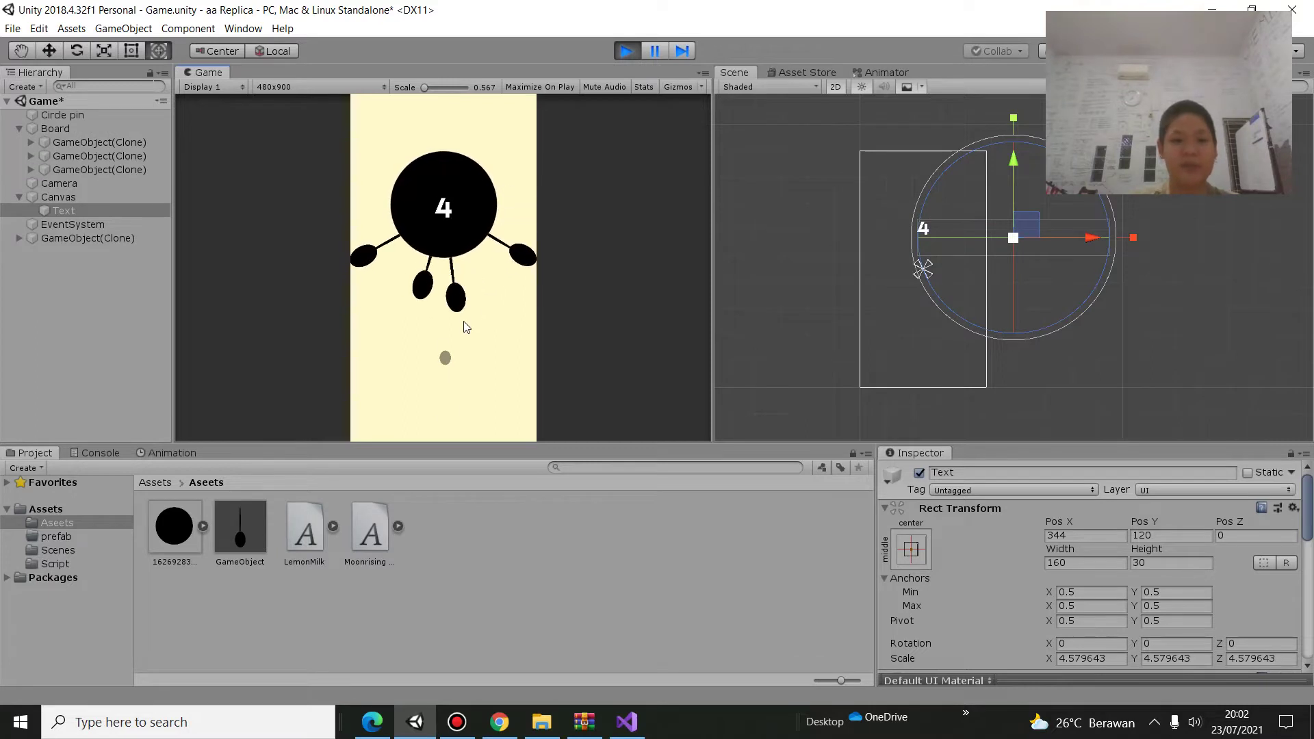
pyautogui.click(464, 327)
pyautogui.click(465, 328)
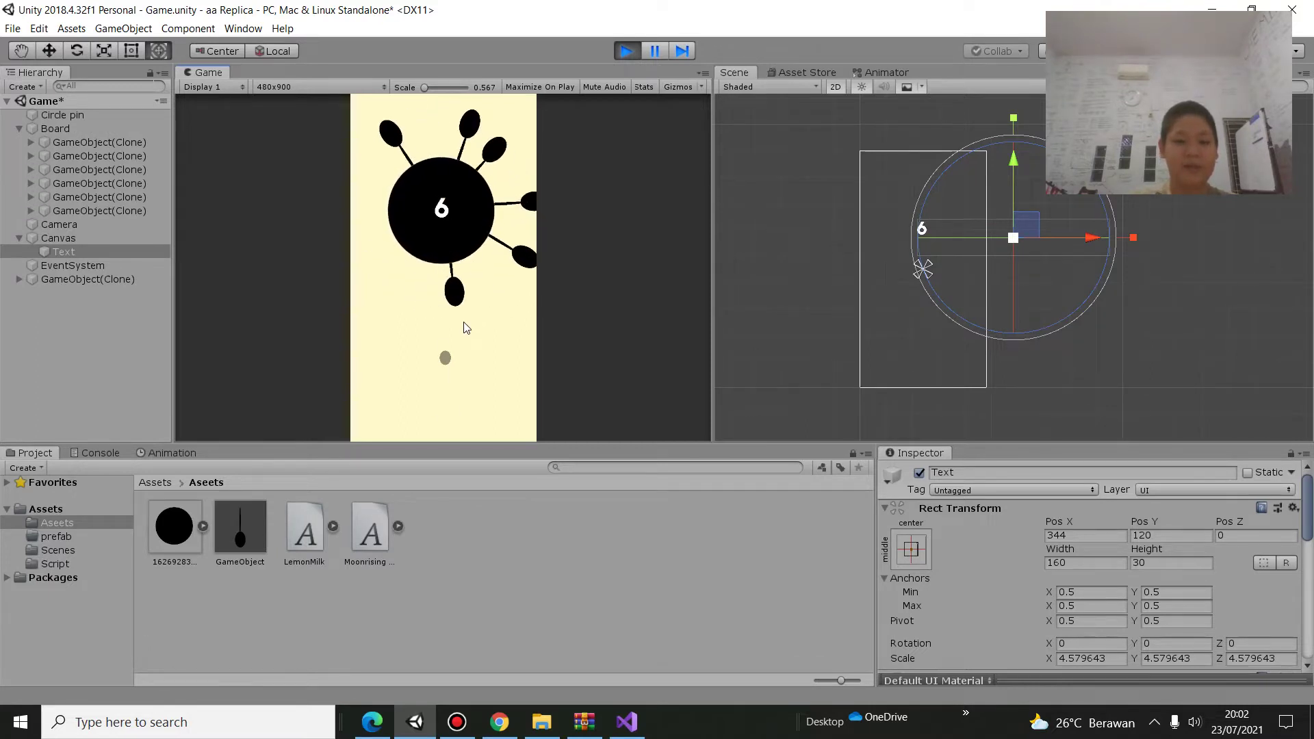
pyautogui.click(465, 328)
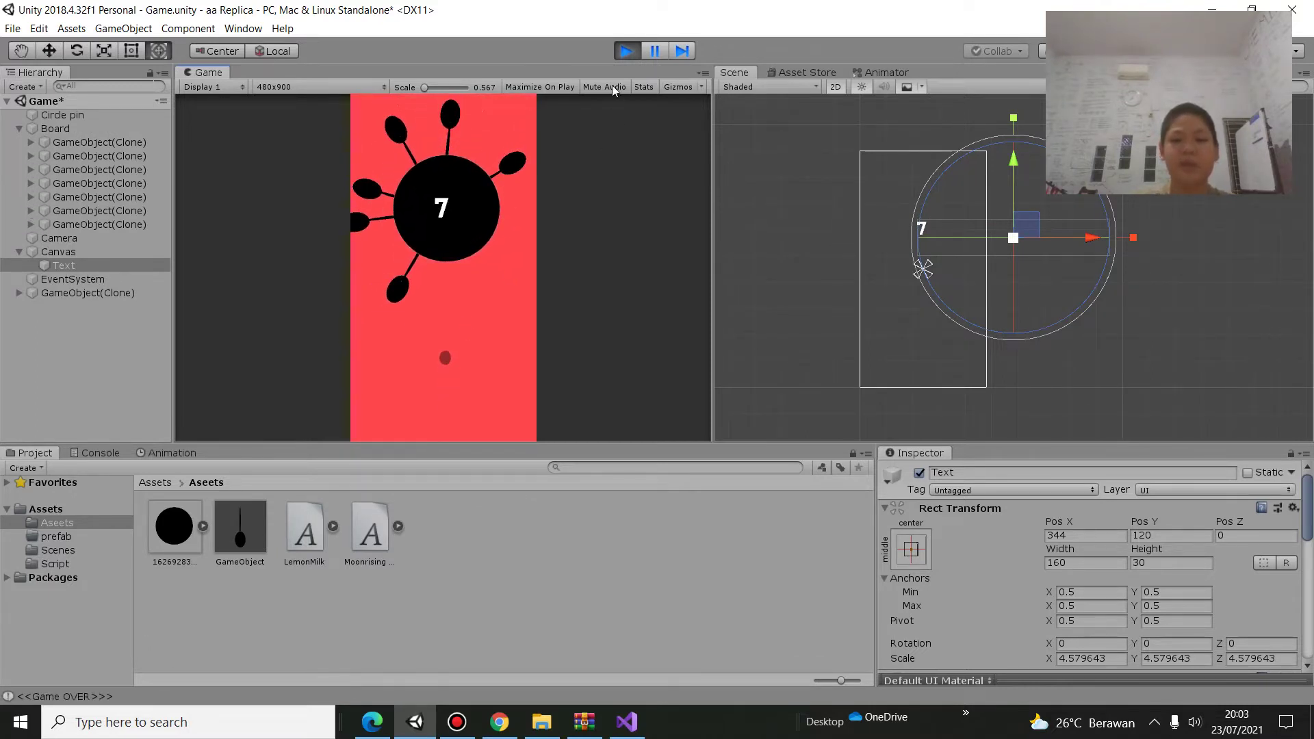
pyautogui.click(626, 51)
# Play another test, shooting seven more pins before stopping
pyautogui.click(626, 51)
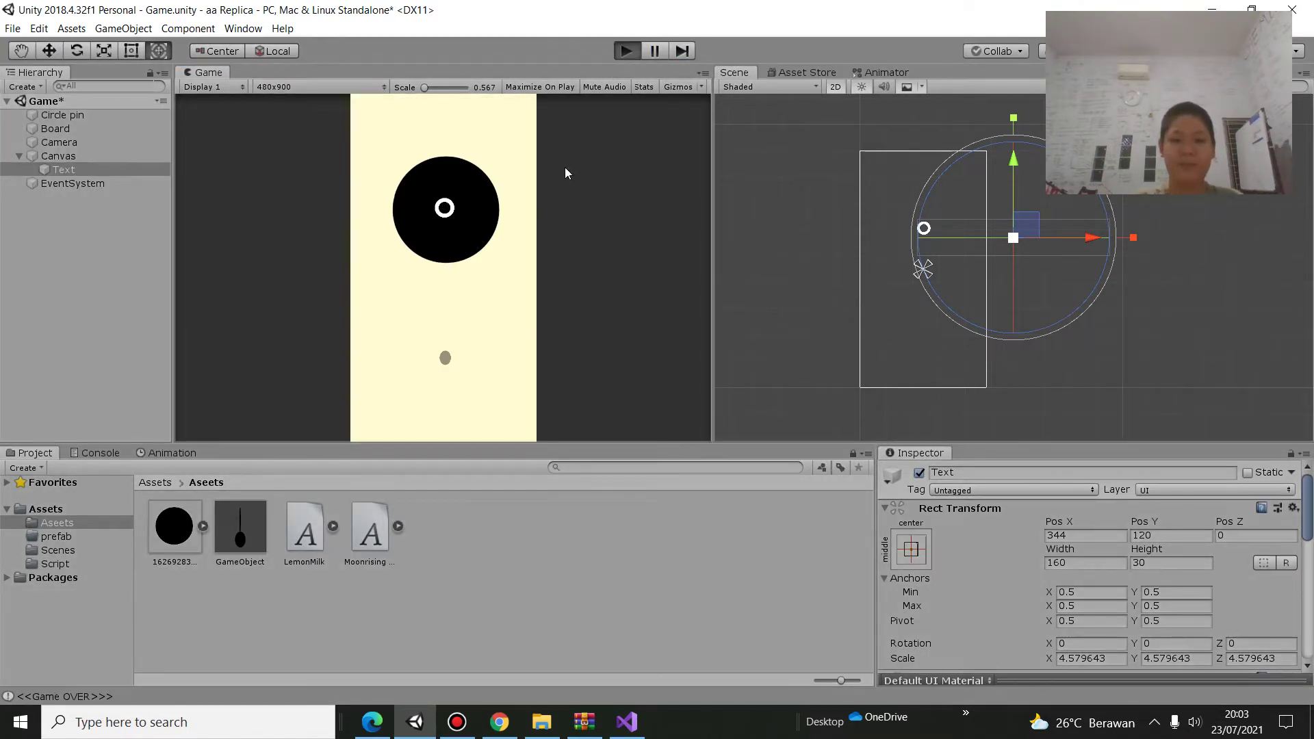
pyautogui.click(463, 274)
pyautogui.click(463, 274)
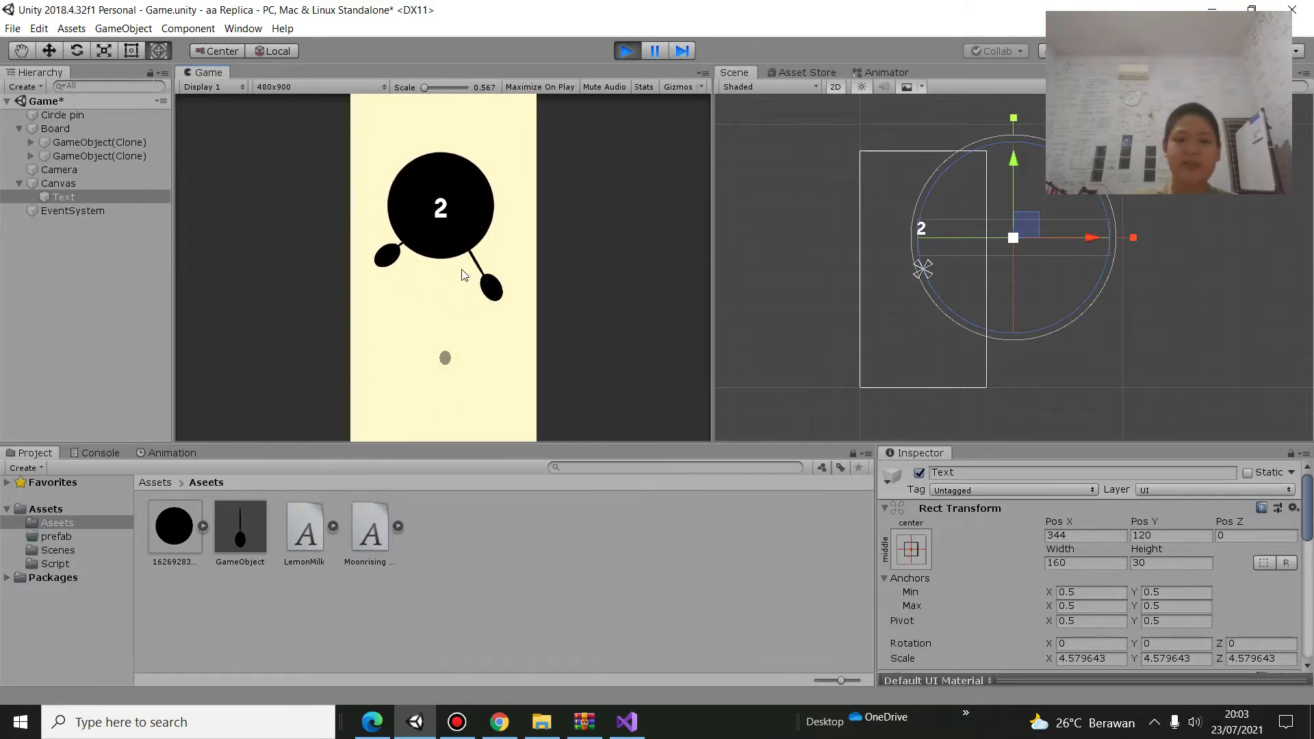
pyautogui.click(462, 275)
pyautogui.click(462, 272)
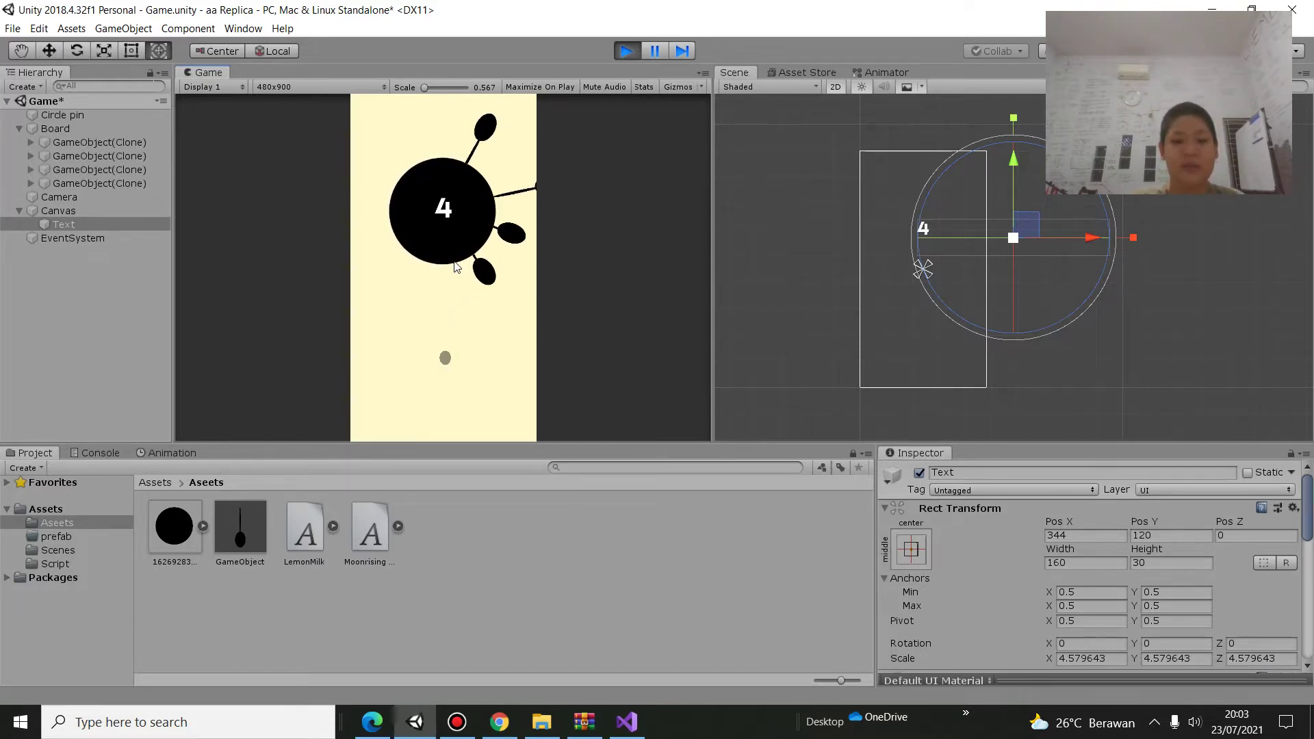
pyautogui.click(457, 261)
pyautogui.click(454, 255)
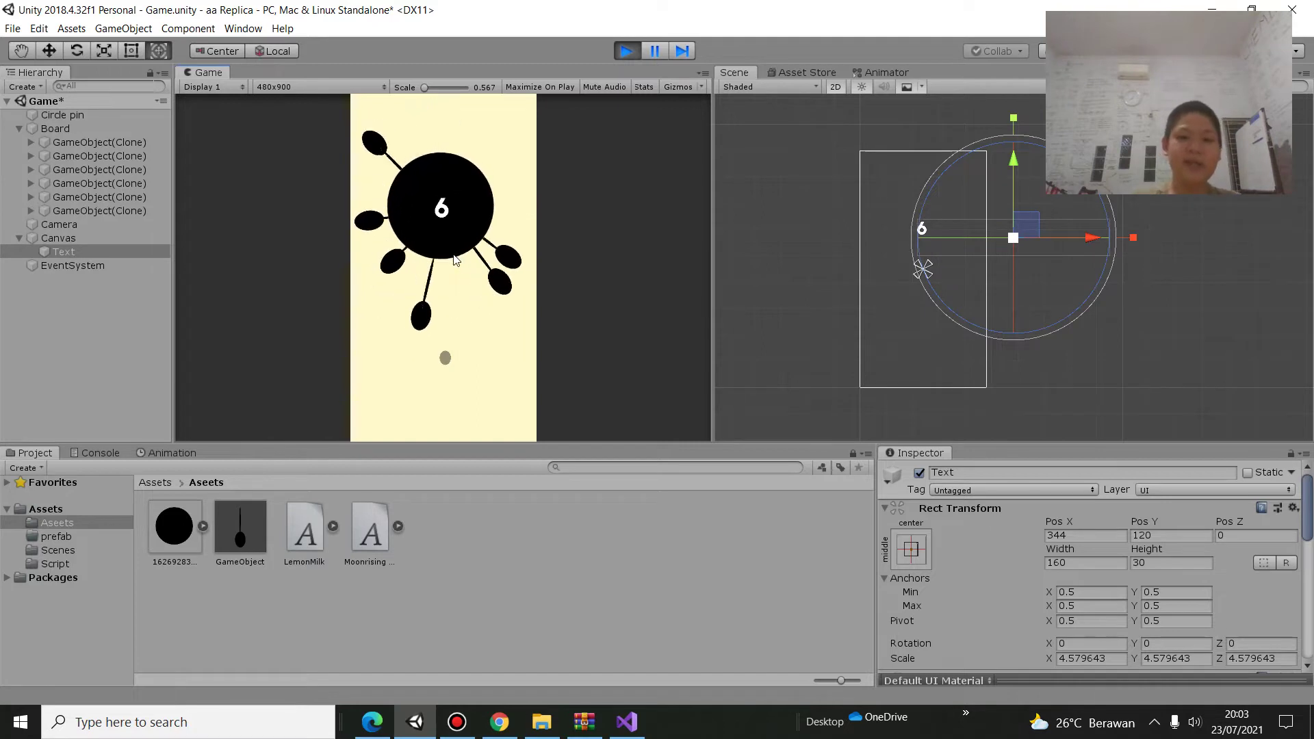
pyautogui.click(454, 253)
pyautogui.click(623, 54)
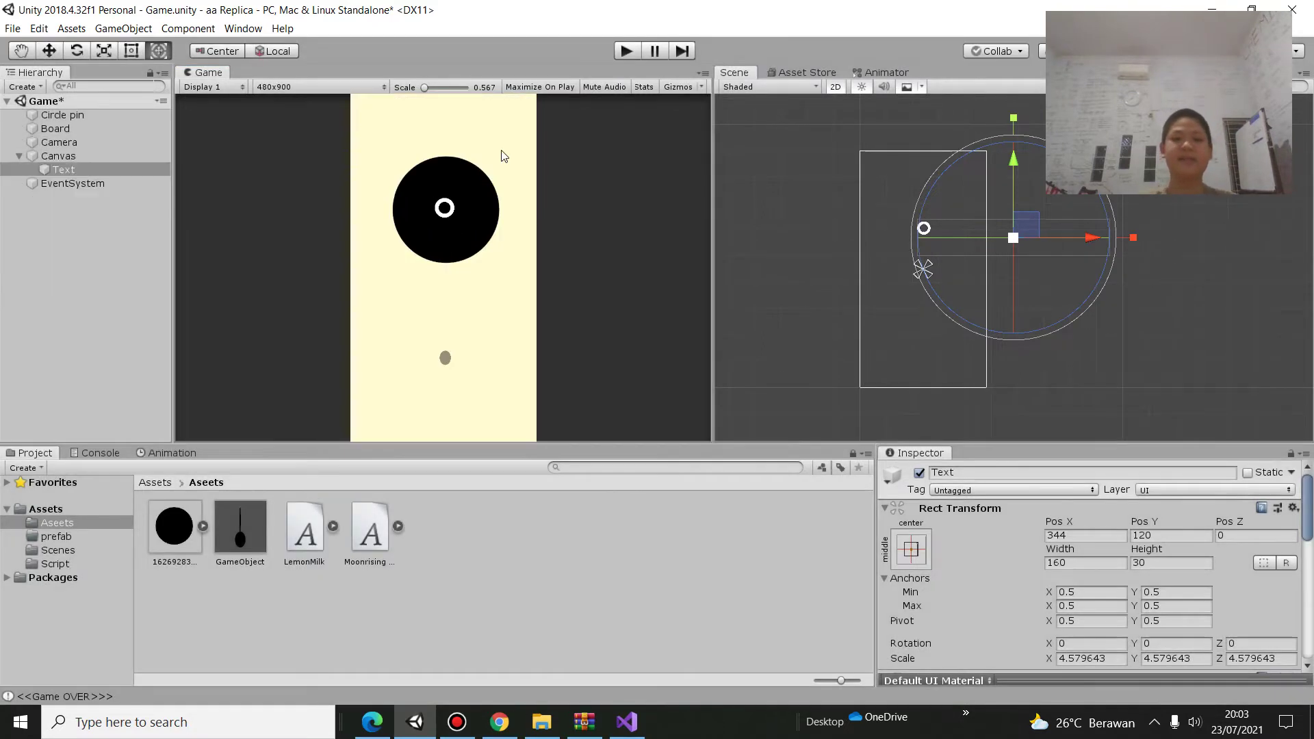
# Run a final test, reaching score 6 before a pin collision ends the game, then stop
pyautogui.click(623, 55)
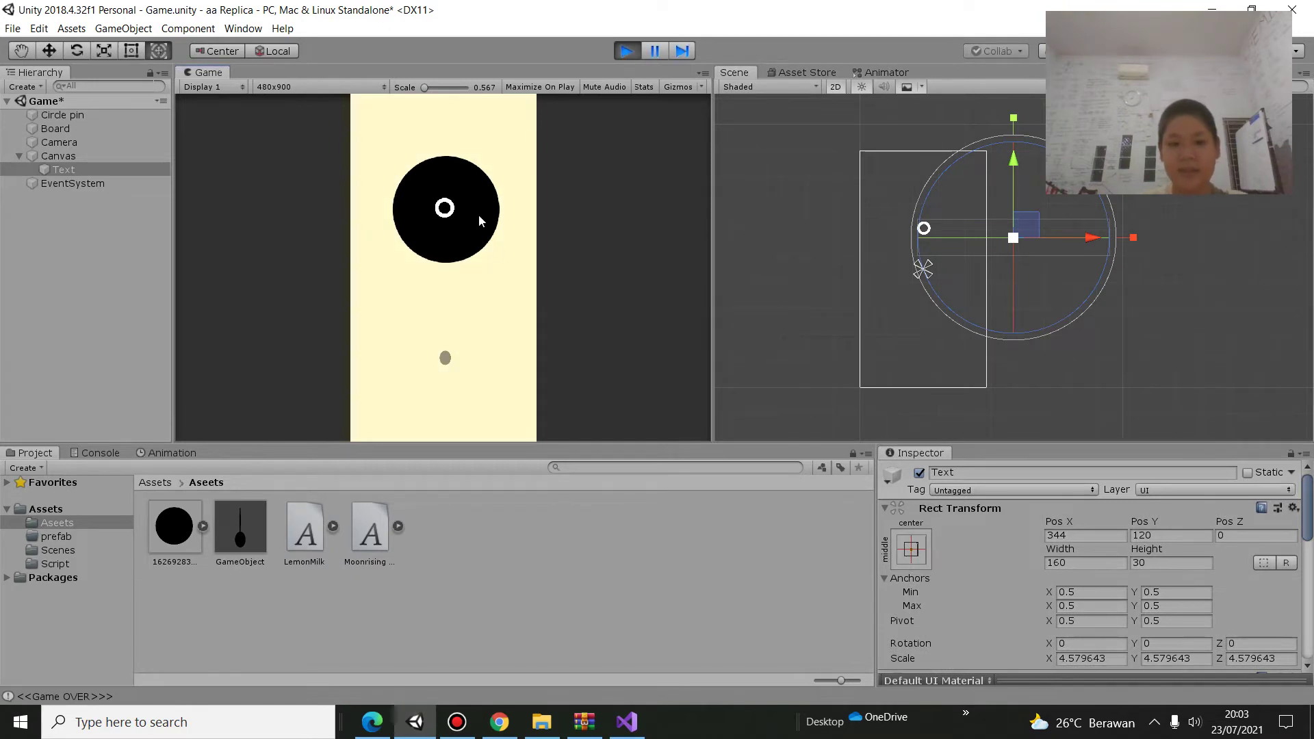
pyautogui.click(513, 190)
pyautogui.click(494, 182)
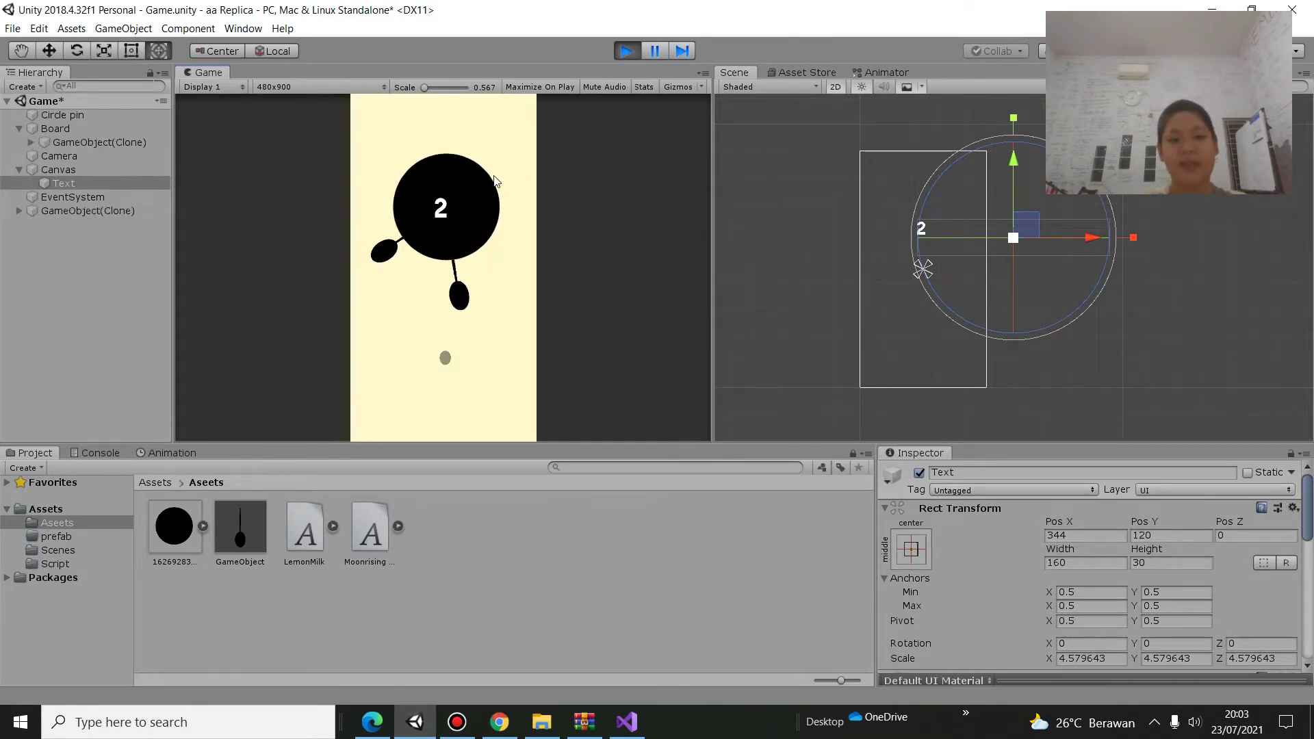
pyautogui.click(482, 179)
pyautogui.click(479, 183)
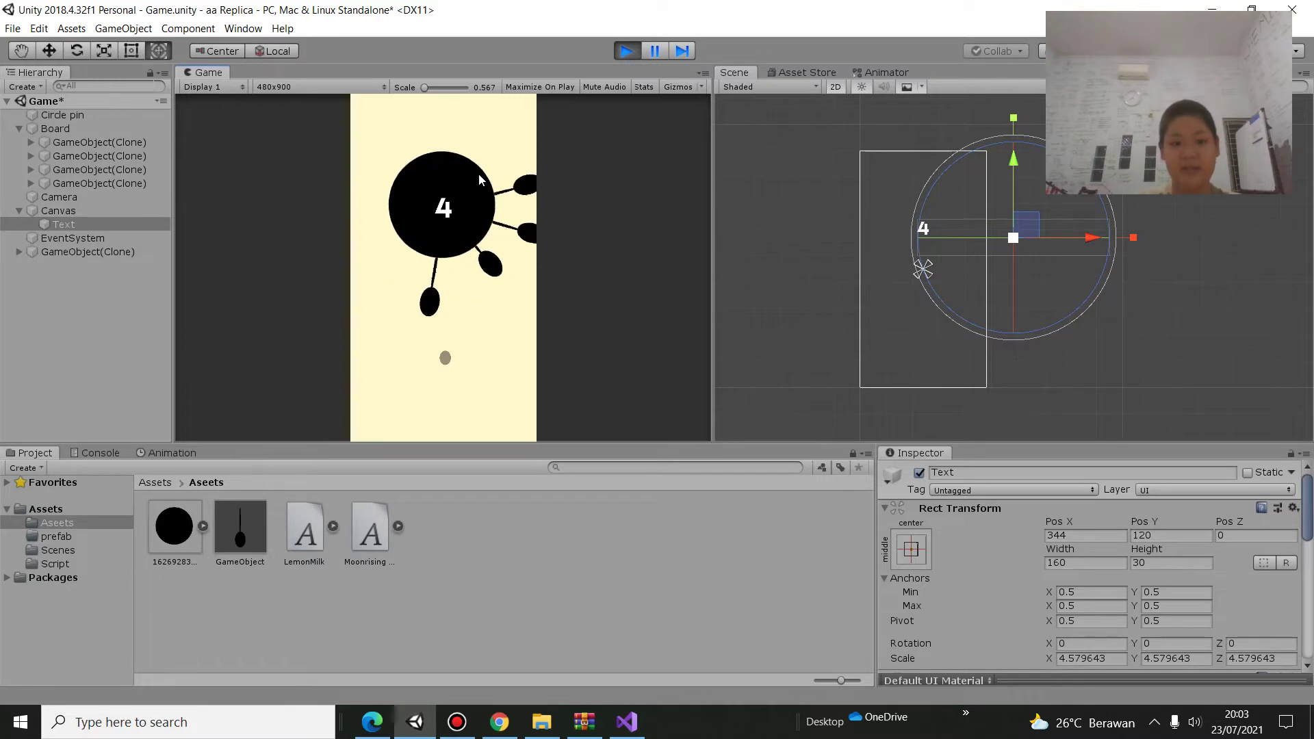
pyautogui.click(479, 182)
pyautogui.click(487, 180)
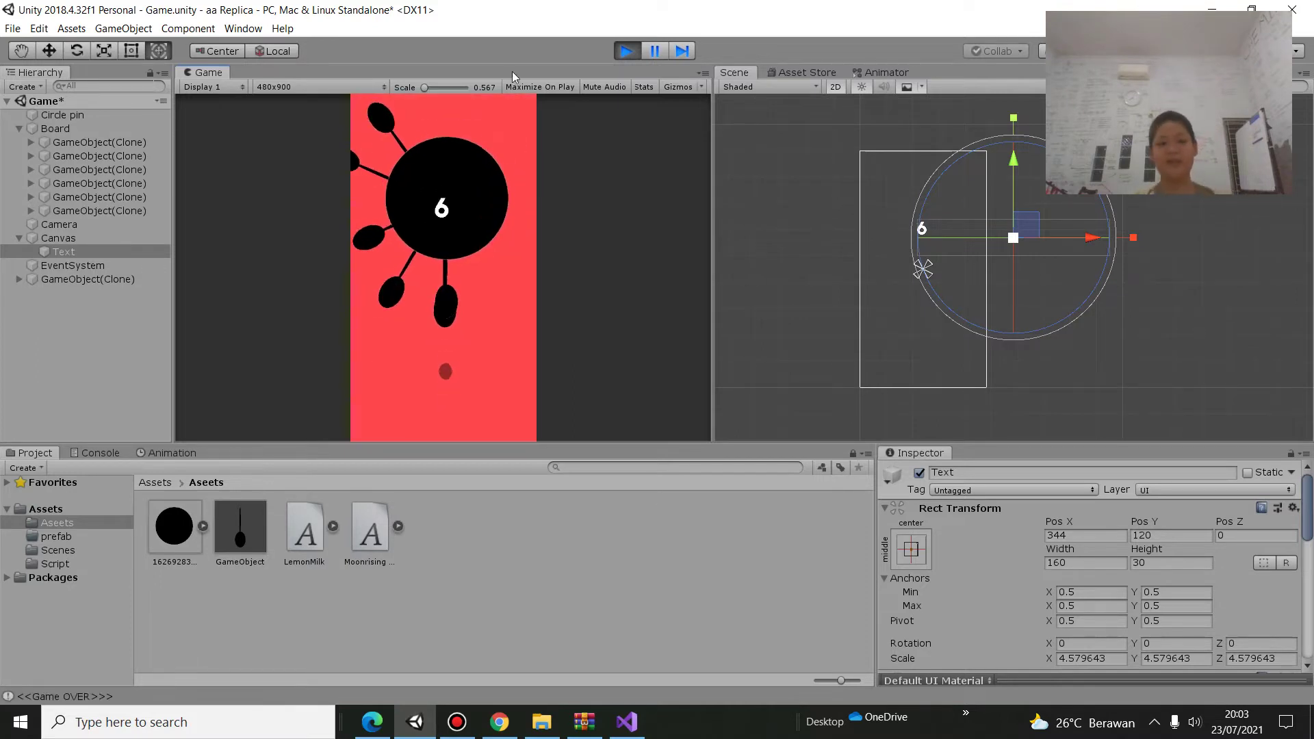
pyautogui.click(624, 53)
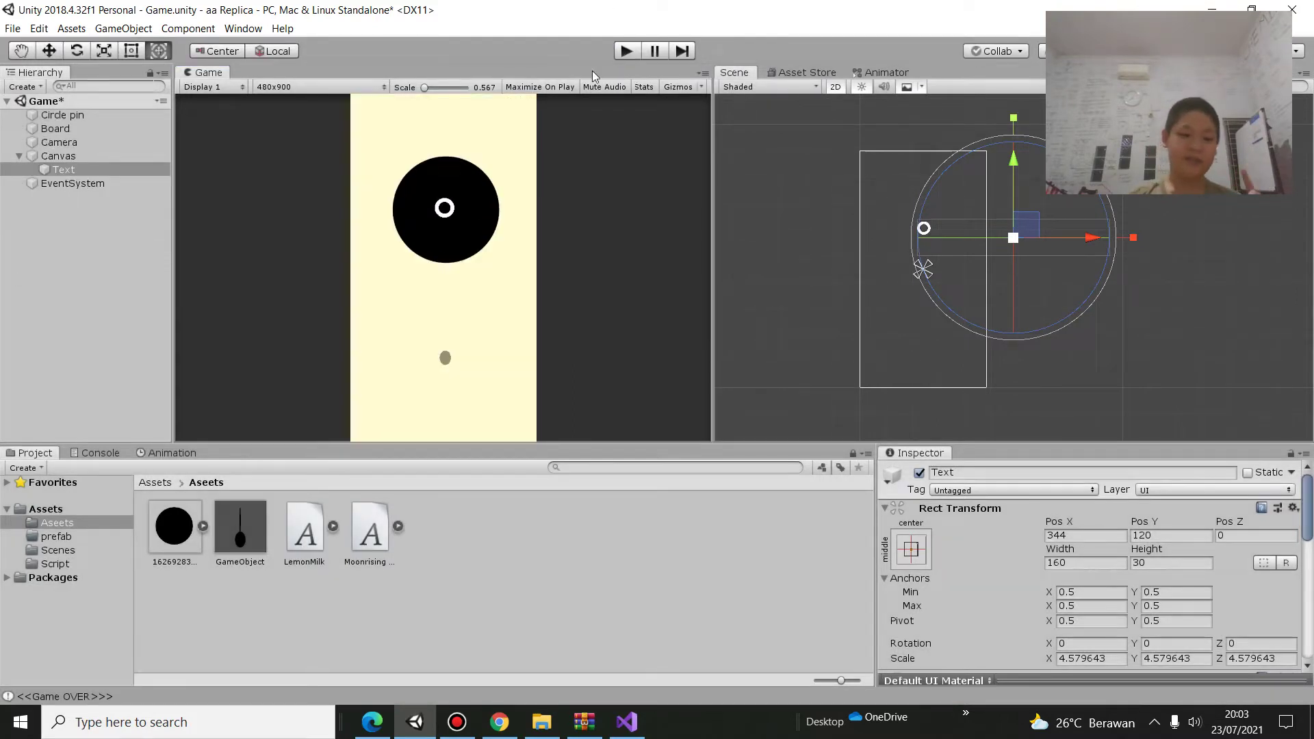
# Open the Game 1 scene from the Scenes folder, saving the Game scene's changes
pyautogui.click(57, 563)
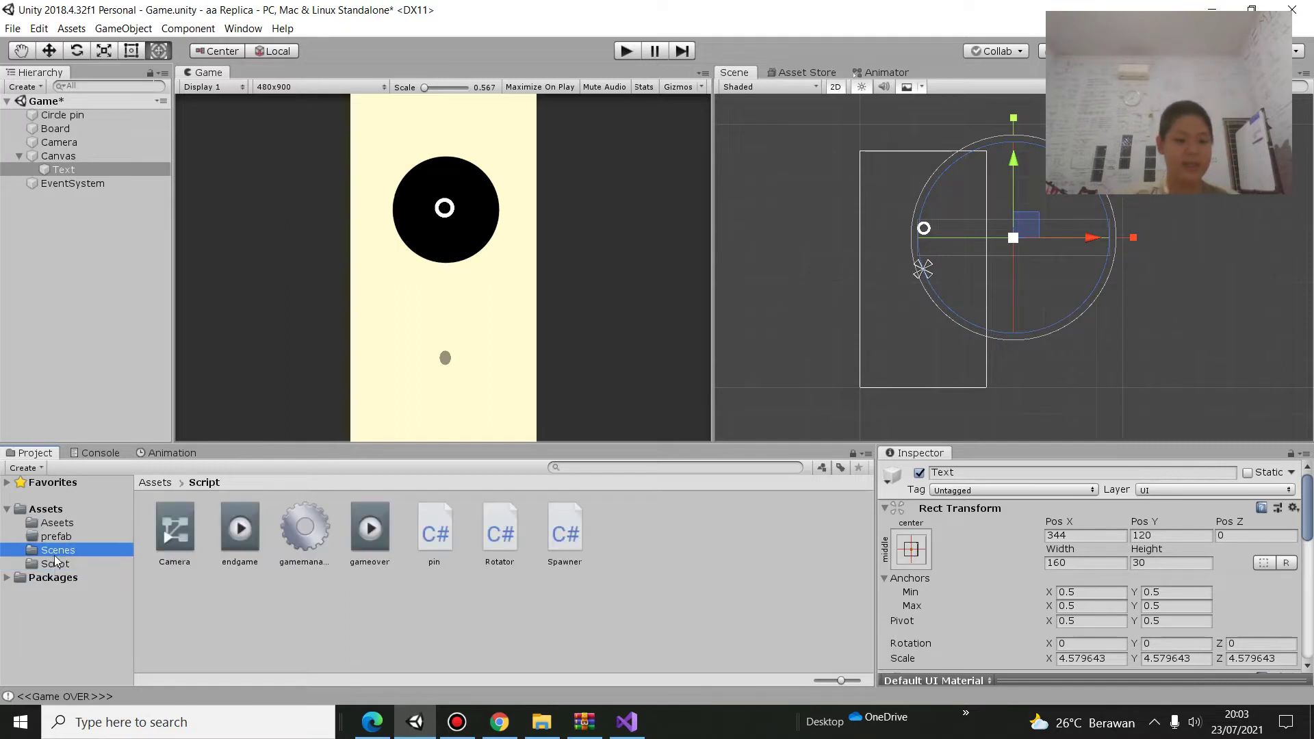
pyautogui.click(148, 561)
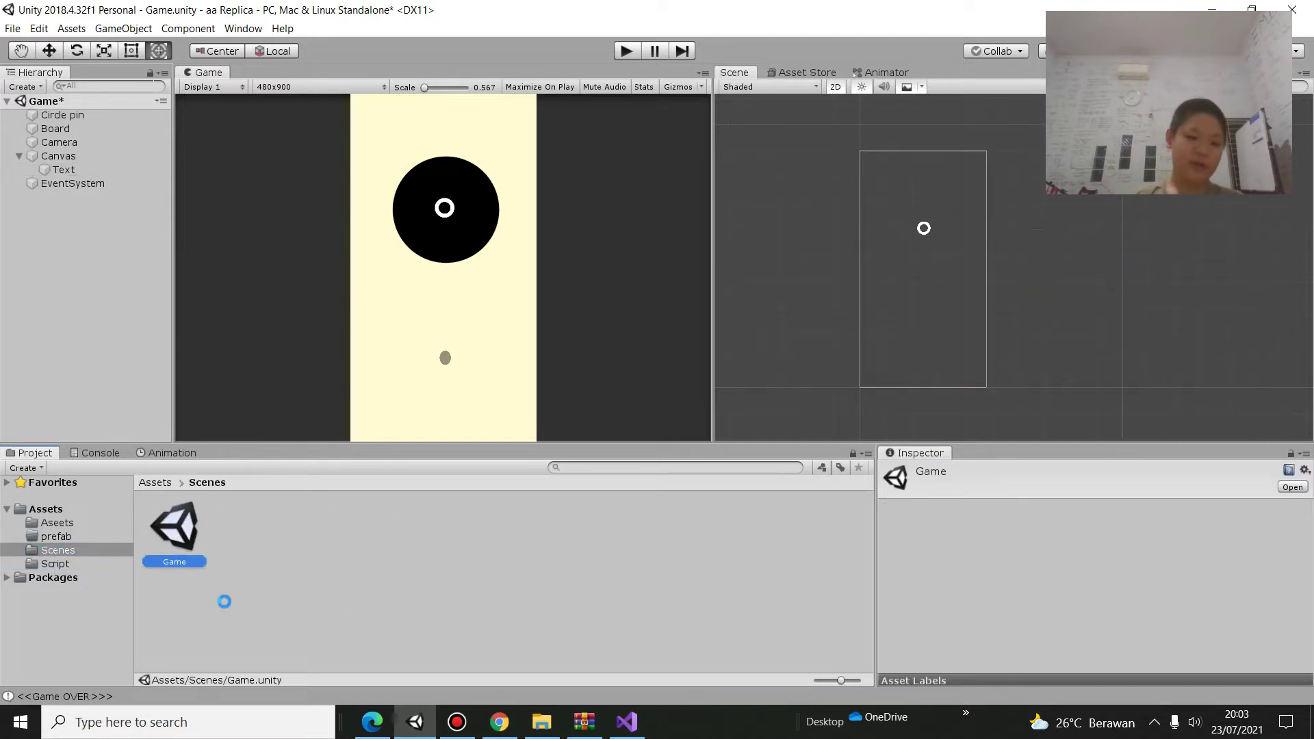
pyautogui.doubleClick(252, 537)
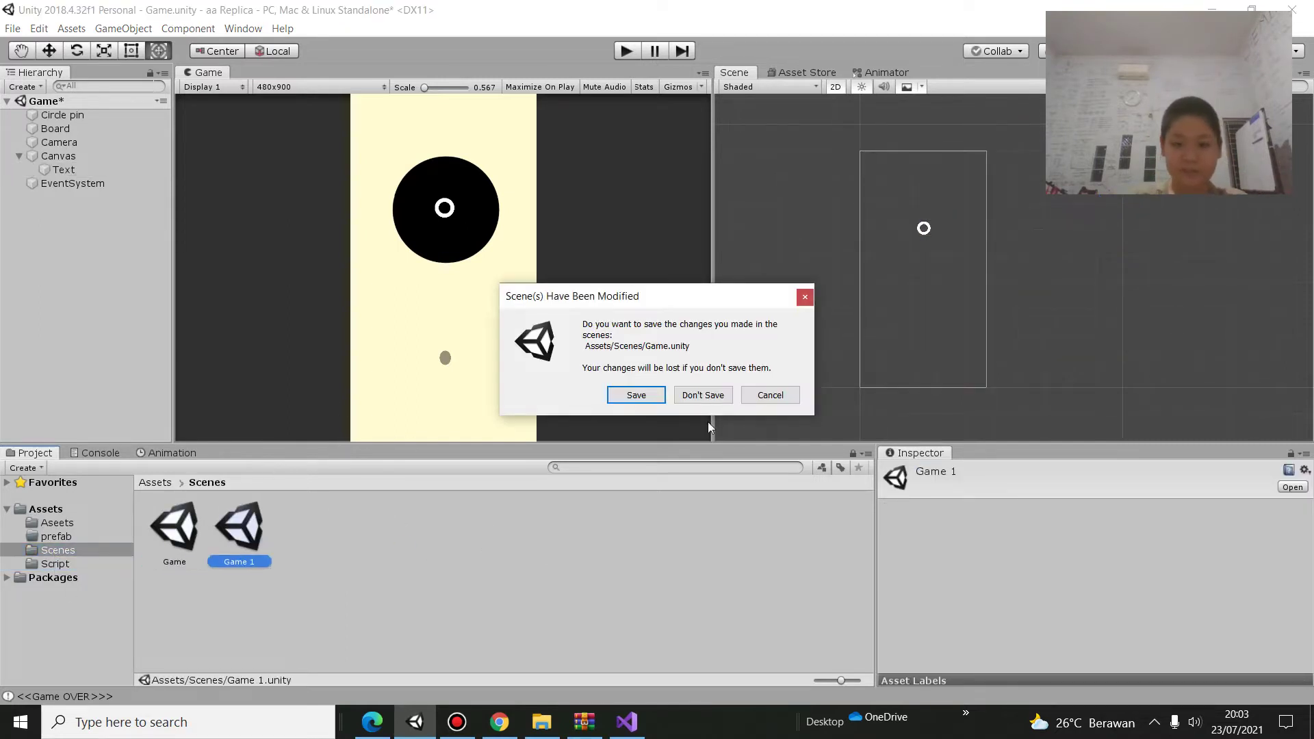
pyautogui.click(650, 400)
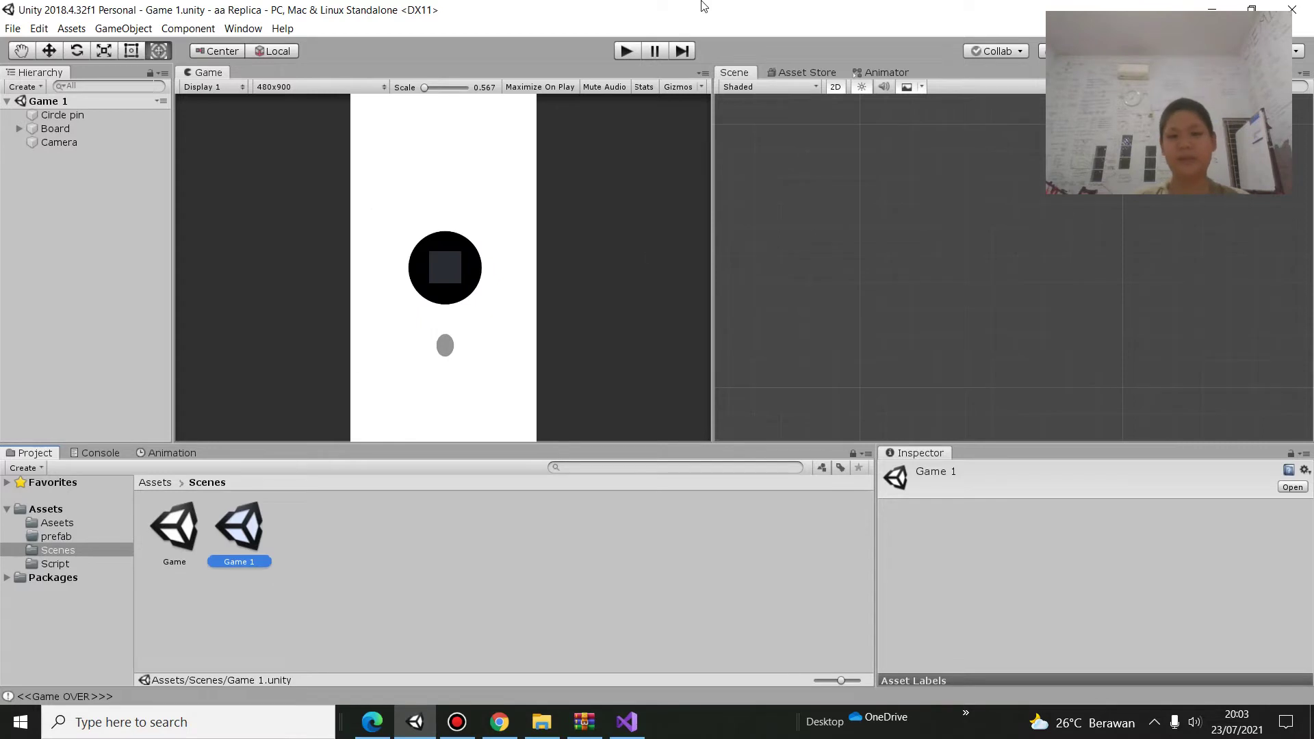
# Play-test Game 1 briefly, firing a pin at the board before stopping
pyautogui.click(627, 50)
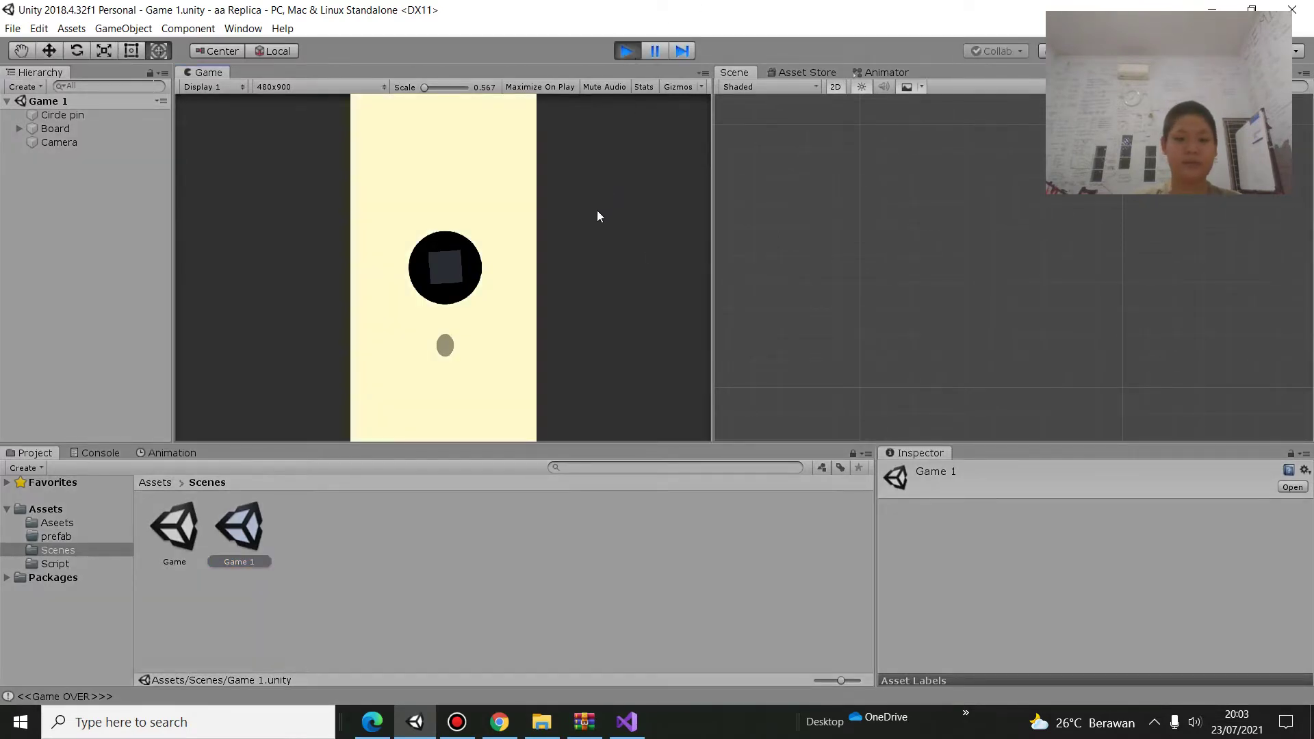
pyautogui.click(430, 361)
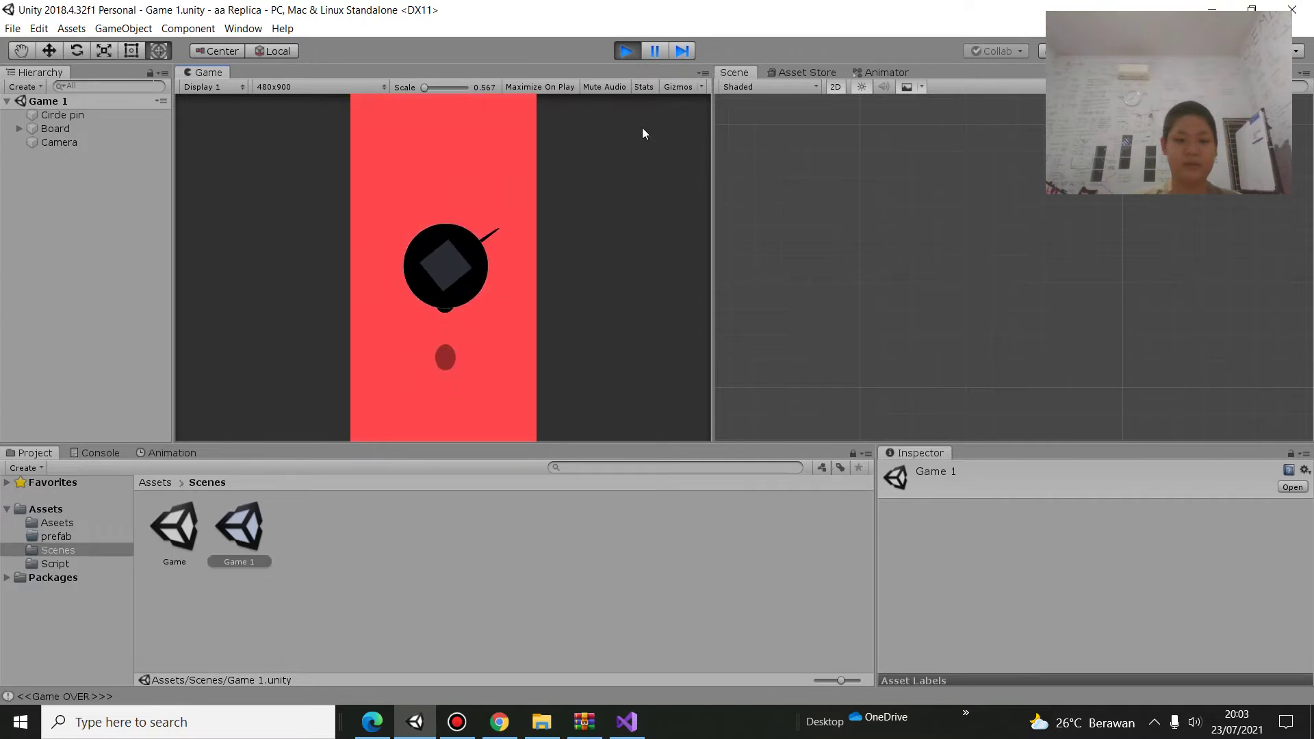
pyautogui.click(627, 51)
# Scale up the Board and move it toward the top of the play area, Position Y 1.07
pyautogui.click(48, 129)
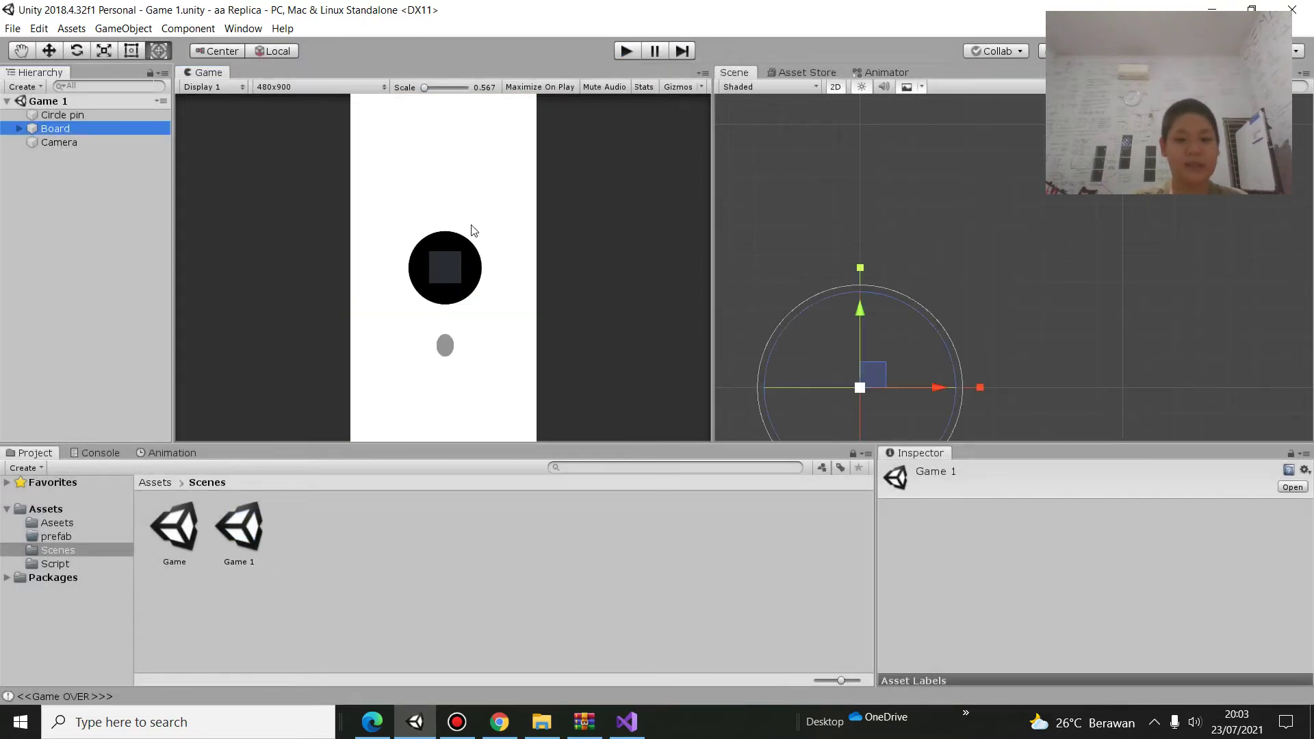
pyautogui.moveTo(861, 391)
pyautogui.mouseDown()
pyautogui.moveTo(894, 310)
pyautogui.moveTo(879, 315)
pyautogui.mouseUp()
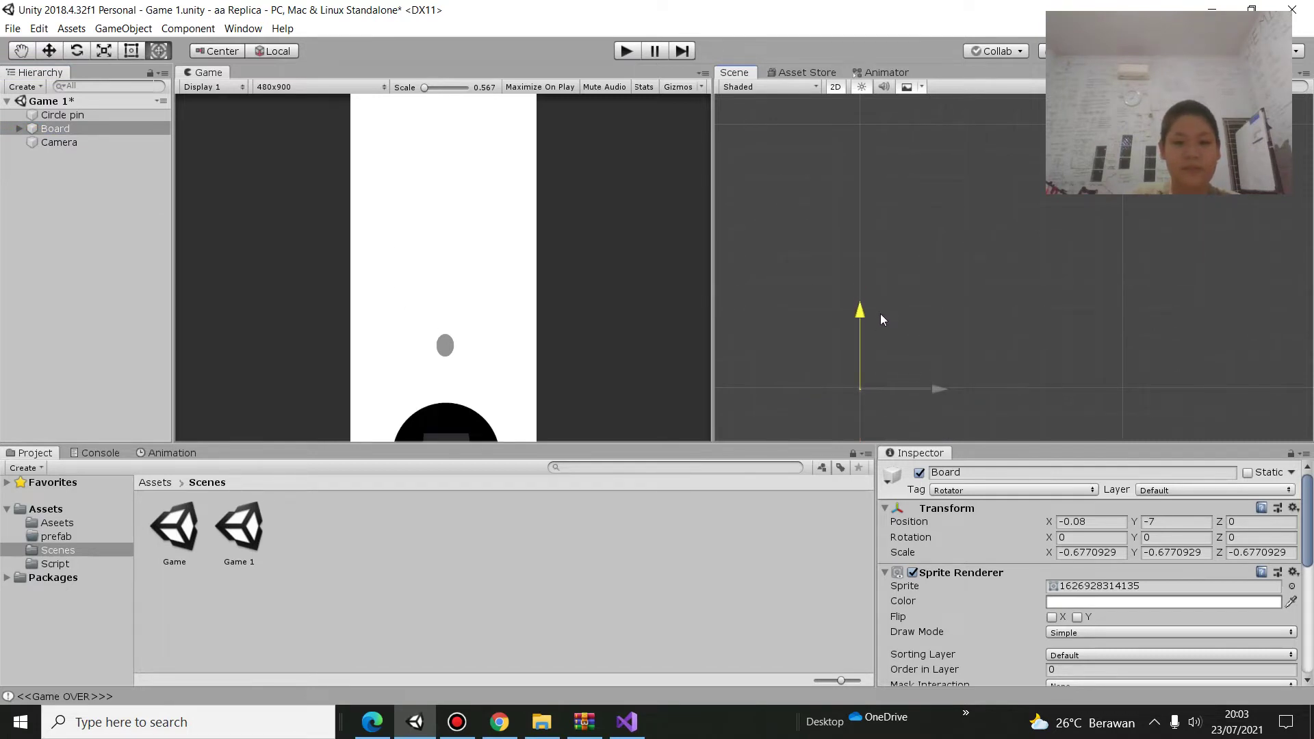
pyautogui.moveTo(878, 310); pyautogui.dragTo(881, 313)
pyautogui.doubleClick(77, 133)
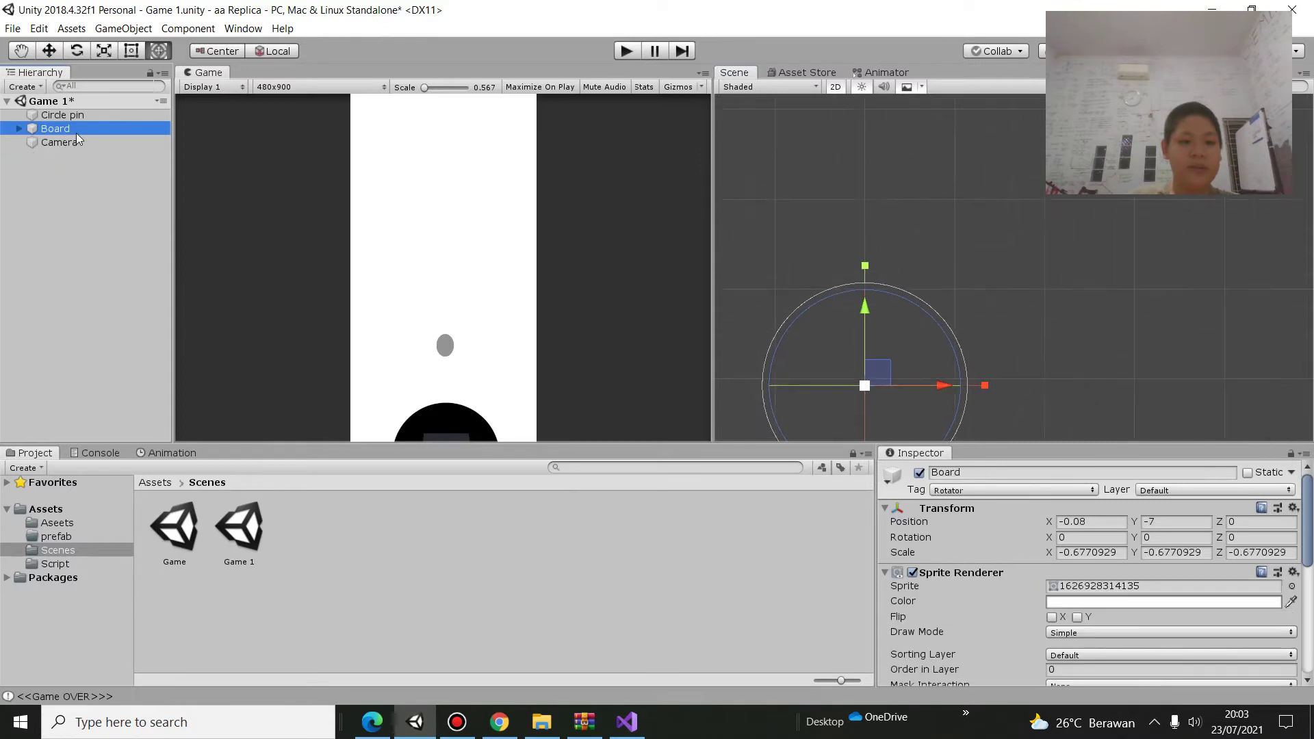
pyautogui.moveTo(998, 183); pyautogui.dragTo(1052, 702)
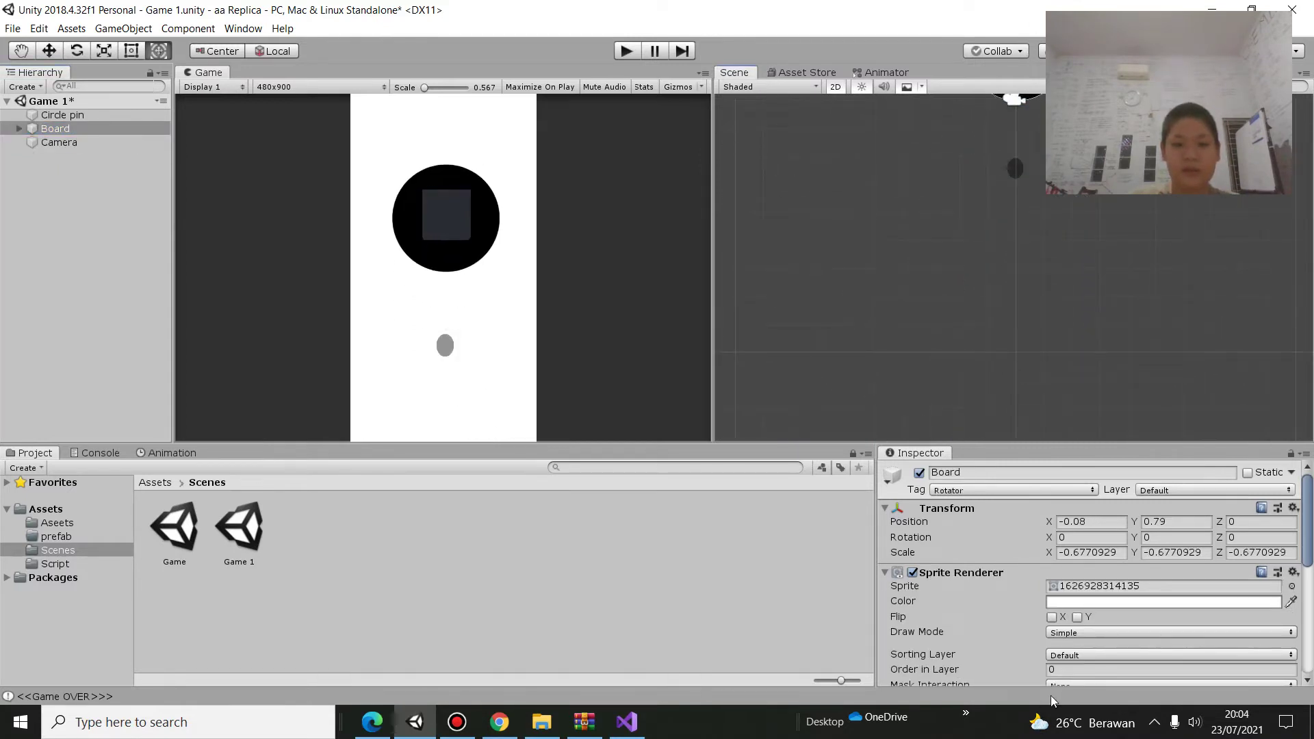
pyautogui.click(1033, 176)
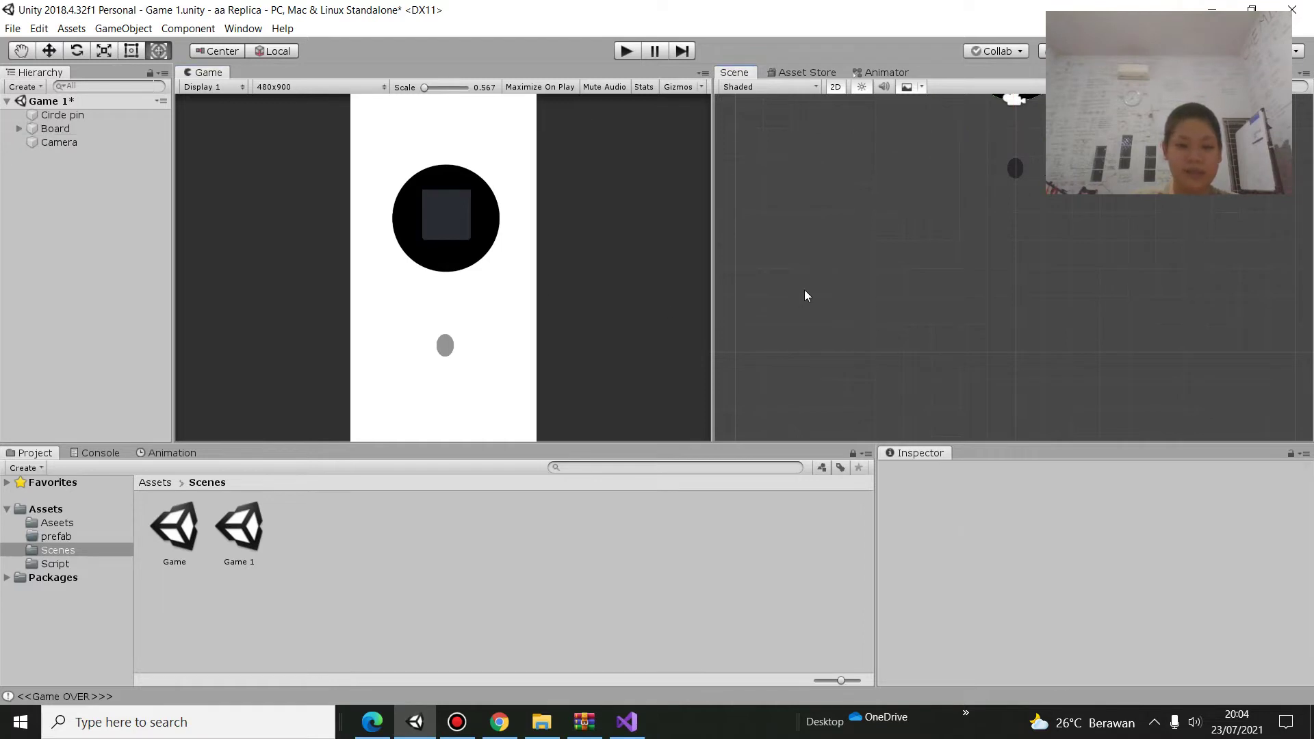
pyautogui.moveTo(803, 290); pyautogui.dragTo(880, 268, button='middle')
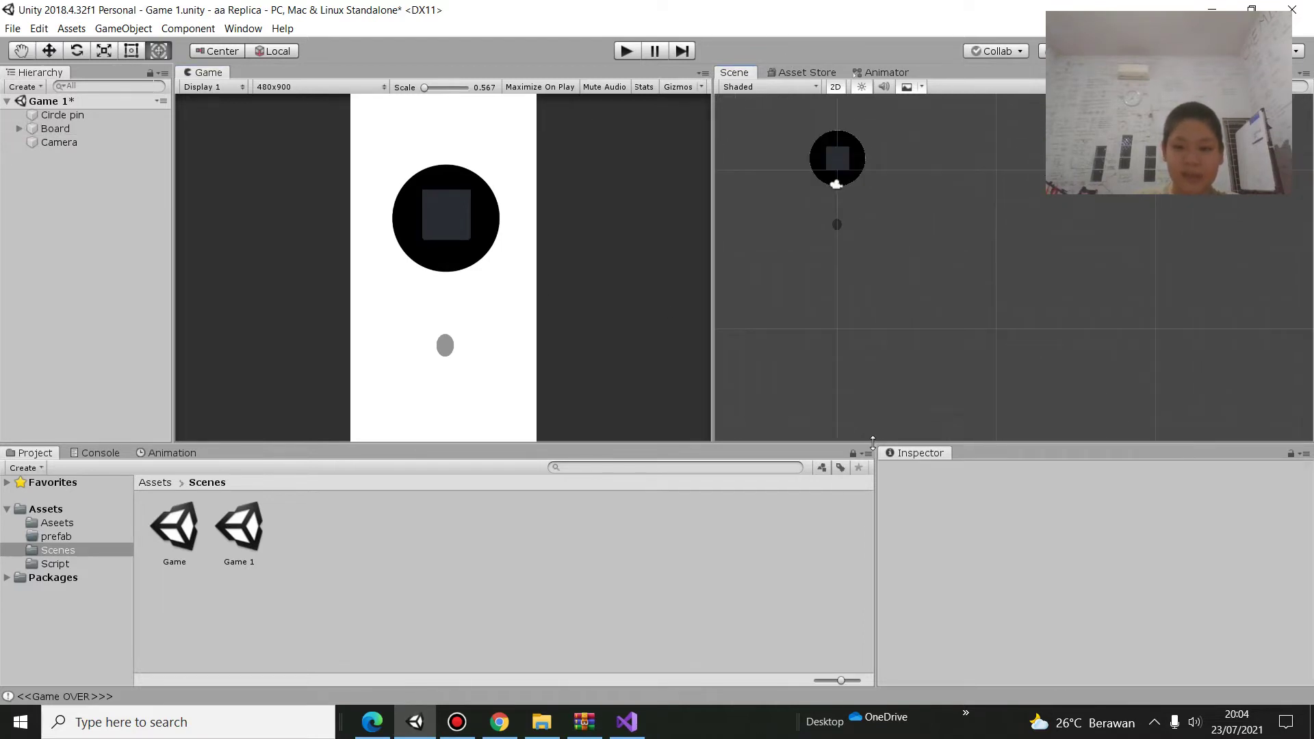
pyautogui.moveTo(832, 159); pyautogui.dragTo(844, 229, button='middle')
# Adjust the inner Cube's Y position and raise the board slightly higher
pyautogui.click(842, 230)
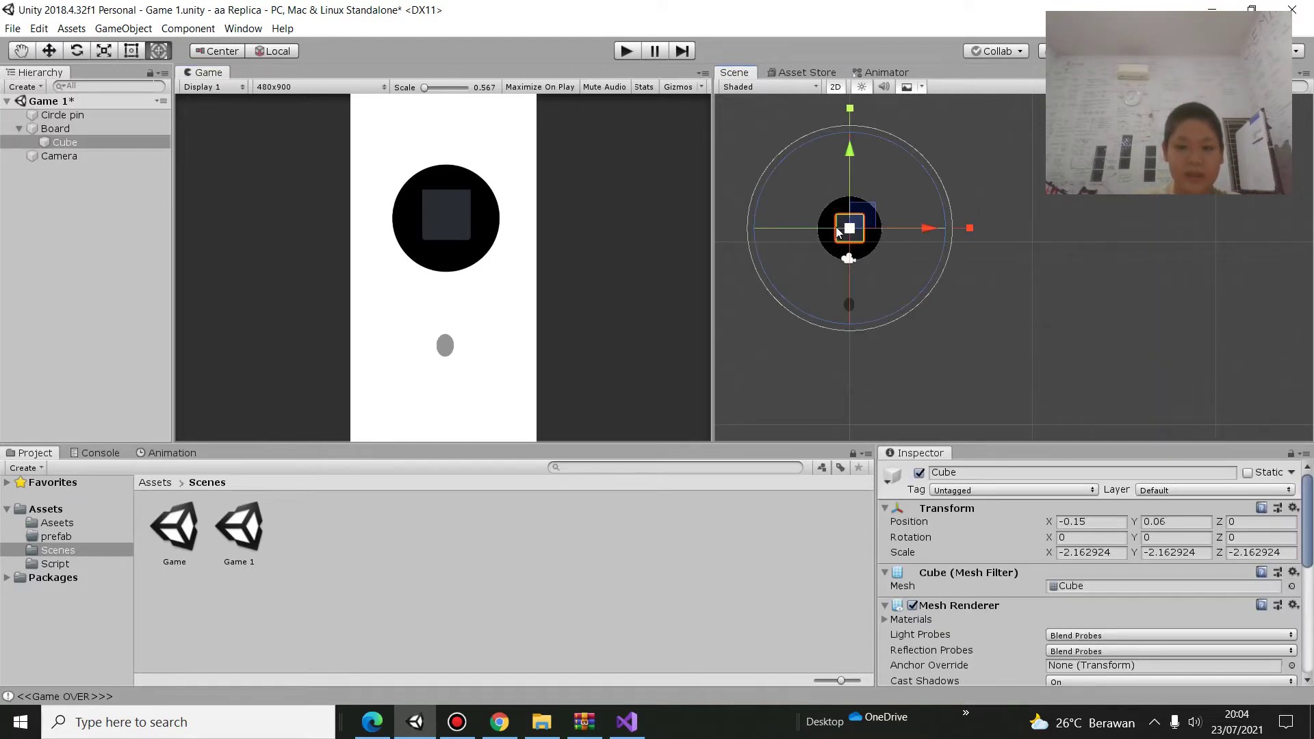
pyautogui.moveTo(852, 150); pyautogui.dragTo(850, 146)
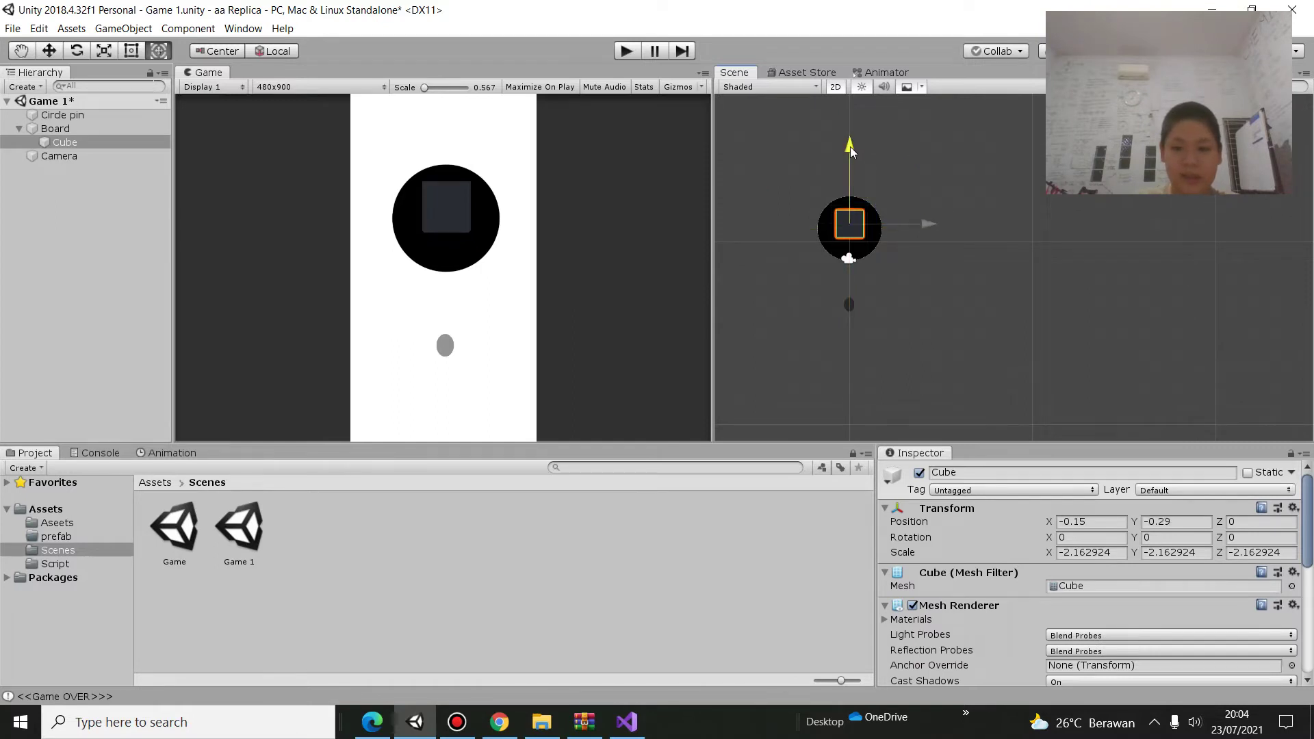
pyautogui.click(122, 128)
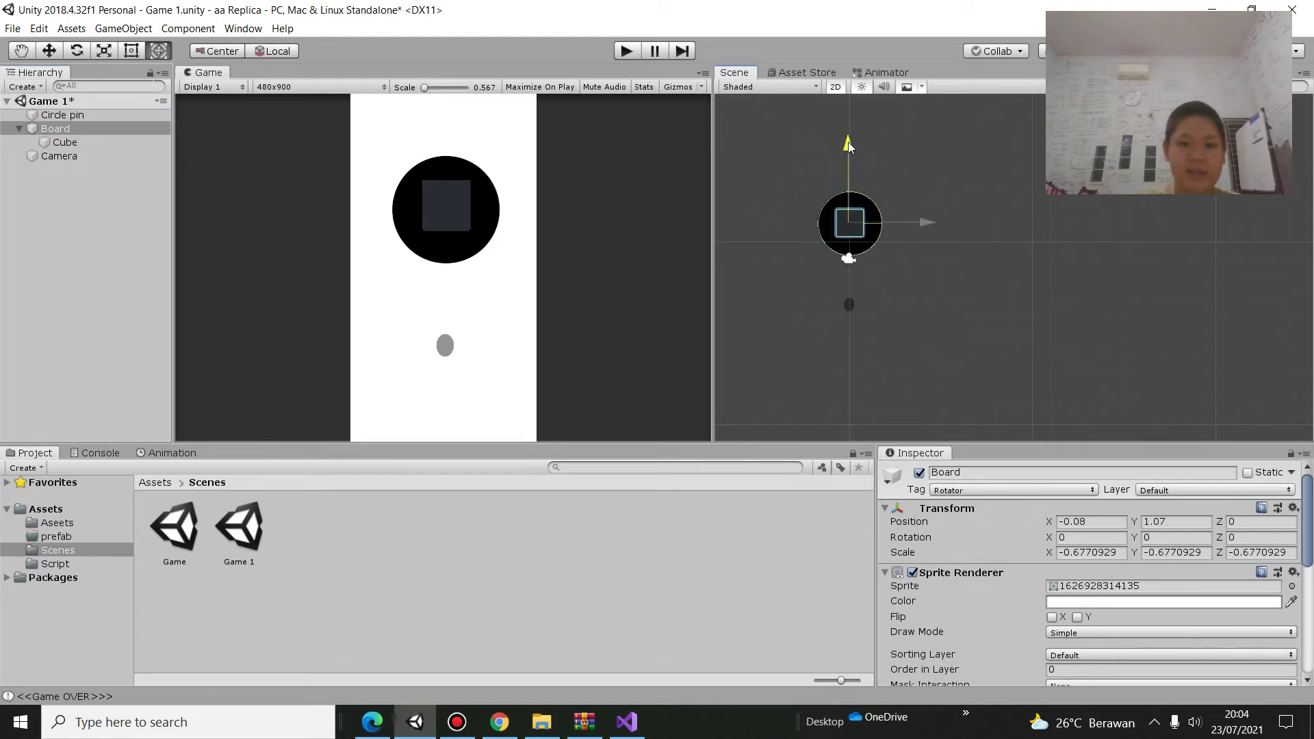
pyautogui.moveTo(847, 151); pyautogui.dragTo(848, 145)
# Drag the pin prefab into the scene below the board, at X 0.08, Y -1.14
pyautogui.click(58, 538)
pyautogui.click(59, 526)
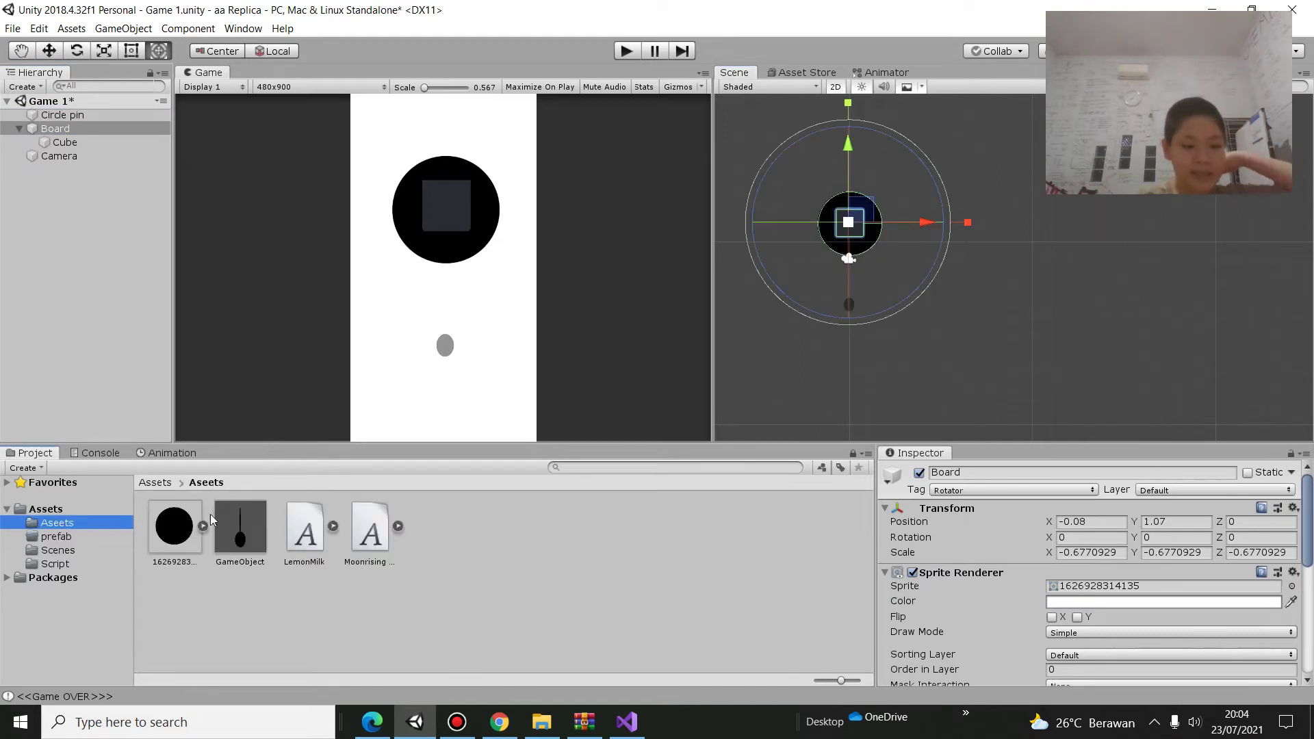
pyautogui.click(55, 128)
pyautogui.click(316, 354)
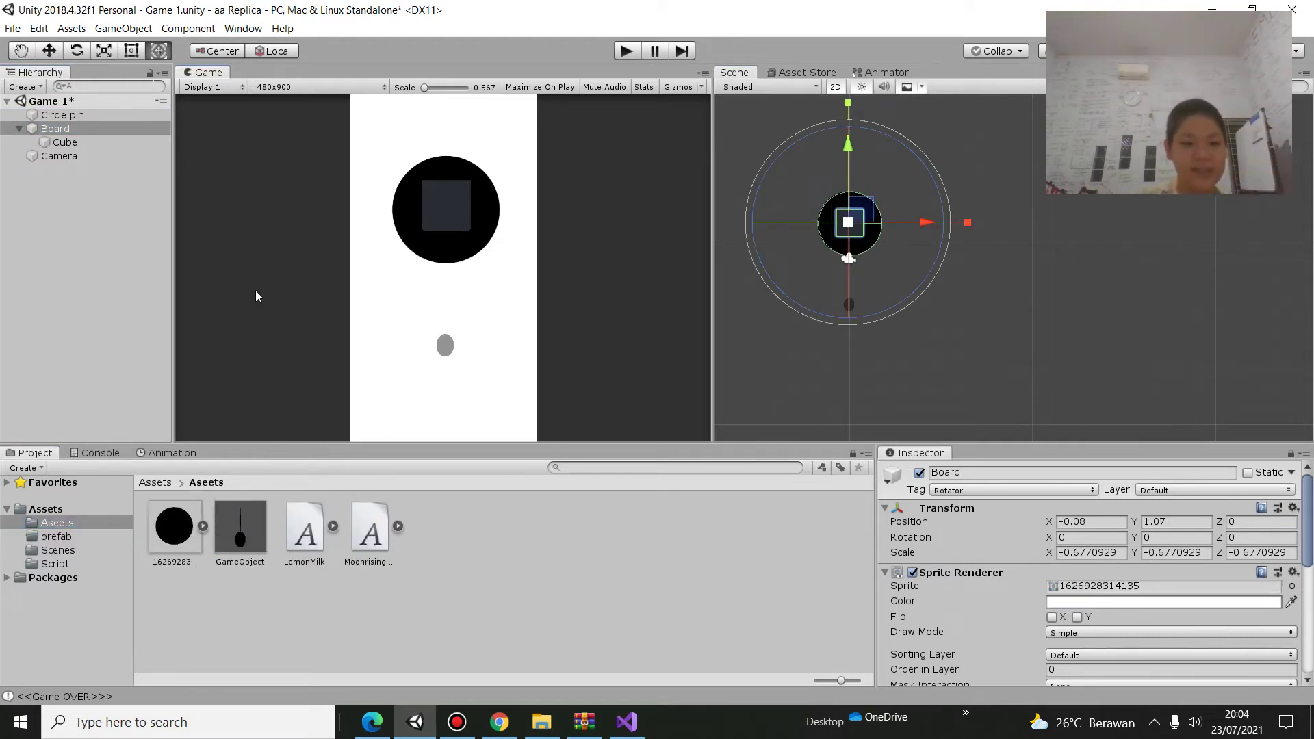
pyautogui.moveTo(241, 527)
pyautogui.mouseDown()
pyautogui.moveTo(856, 287)
pyautogui.moveTo(855, 262)
pyautogui.mouseUp()
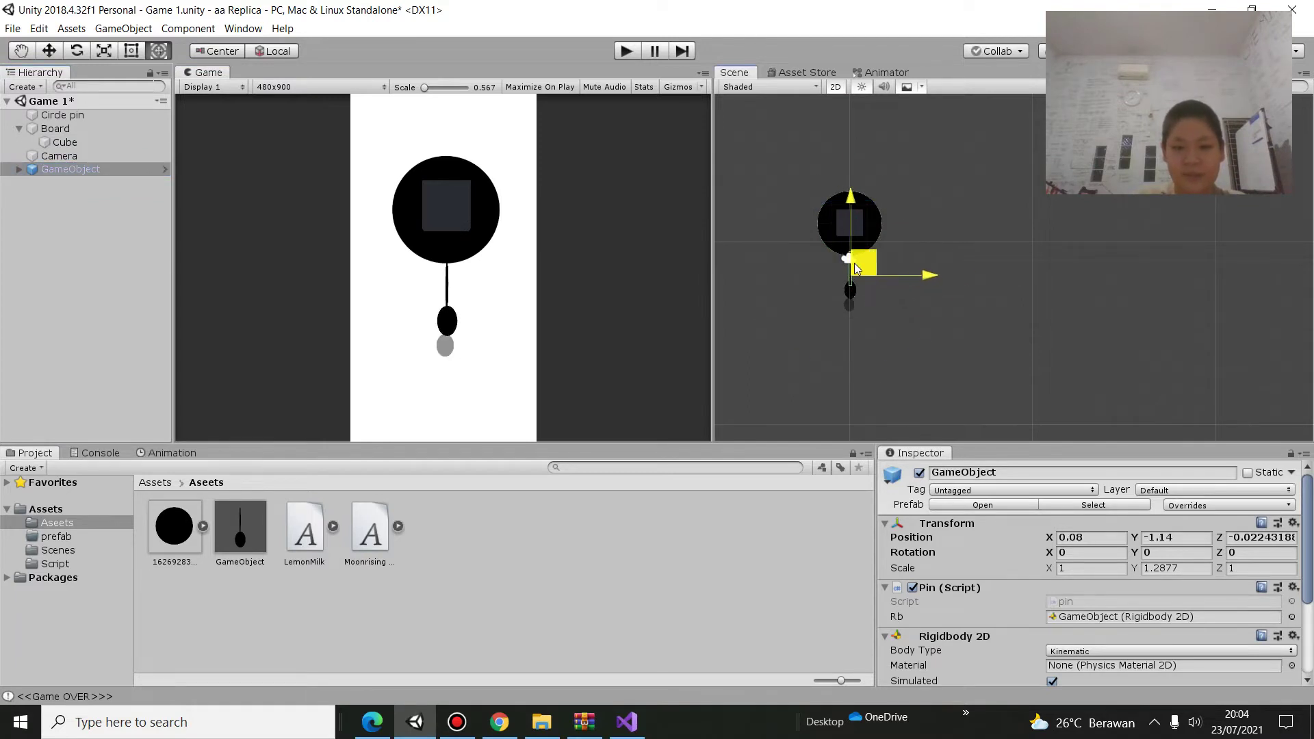
# Nudge the pin up, then duplicate it and stick the copy sideways on the board's left
pyautogui.moveTo(854, 203); pyautogui.dragTo(856, 191)
pyautogui.hotkey('ctrl', 'd')
pyautogui.moveTo(855, 258); pyautogui.dragTo(753, 232)
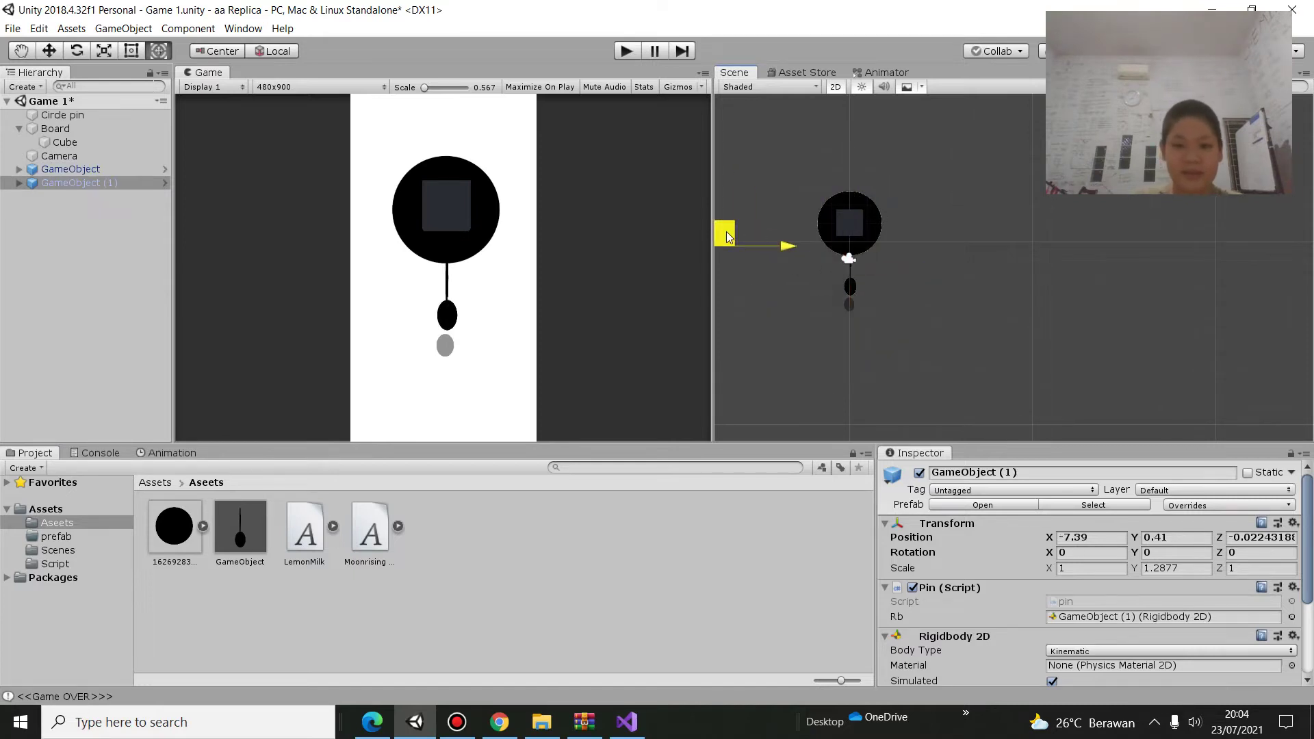
pyautogui.moveTo(830, 291)
pyautogui.mouseDown()
pyautogui.moveTo(529, 477)
pyautogui.moveTo(586, 417)
pyautogui.mouseUp()
pyautogui.moveTo(818, 246); pyautogui.dragTo(882, 248)
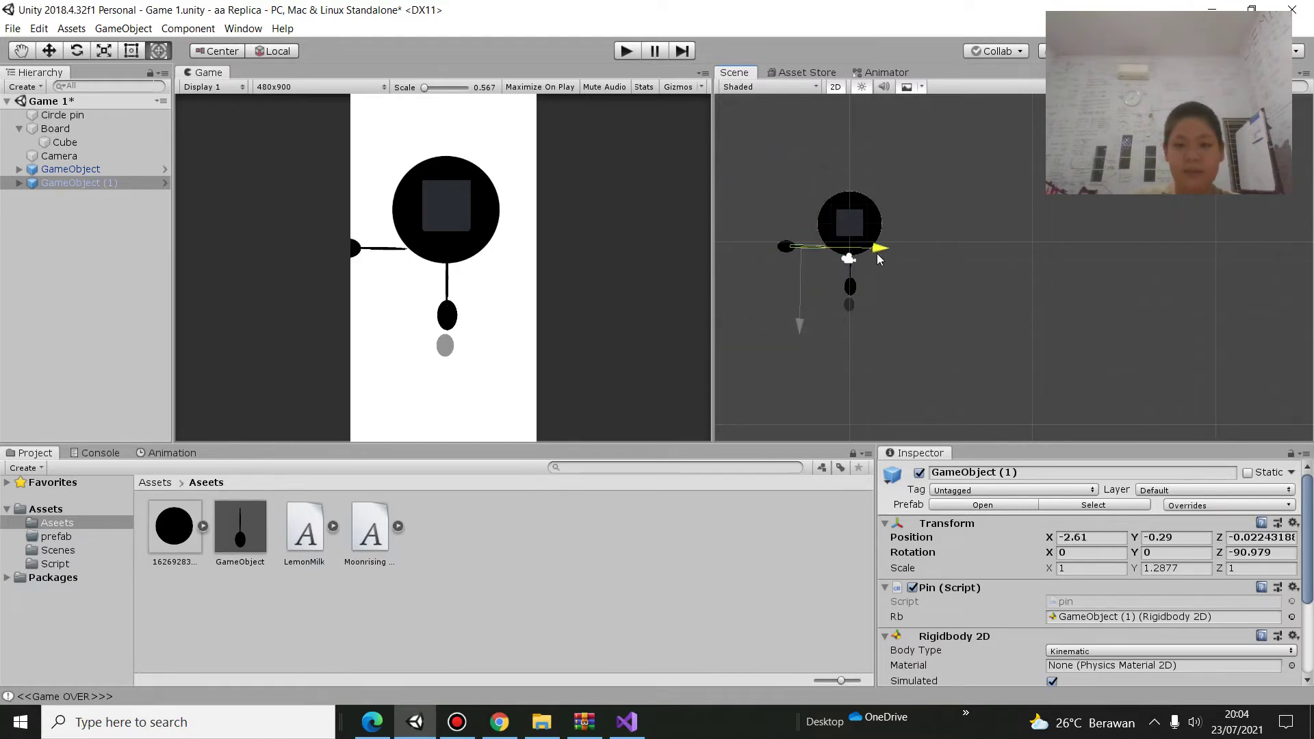
pyautogui.moveTo(812, 341); pyautogui.dragTo(813, 300)
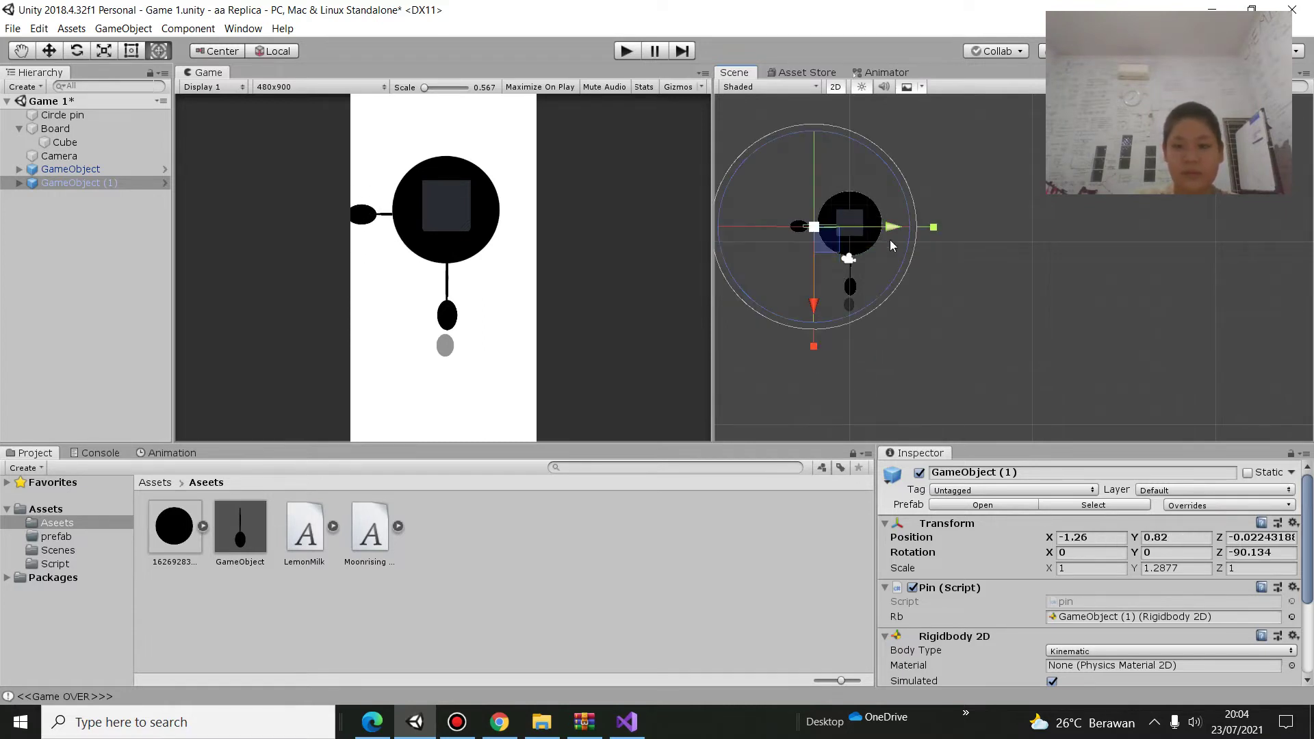
pyautogui.moveTo(892, 245); pyautogui.dragTo(876, 241)
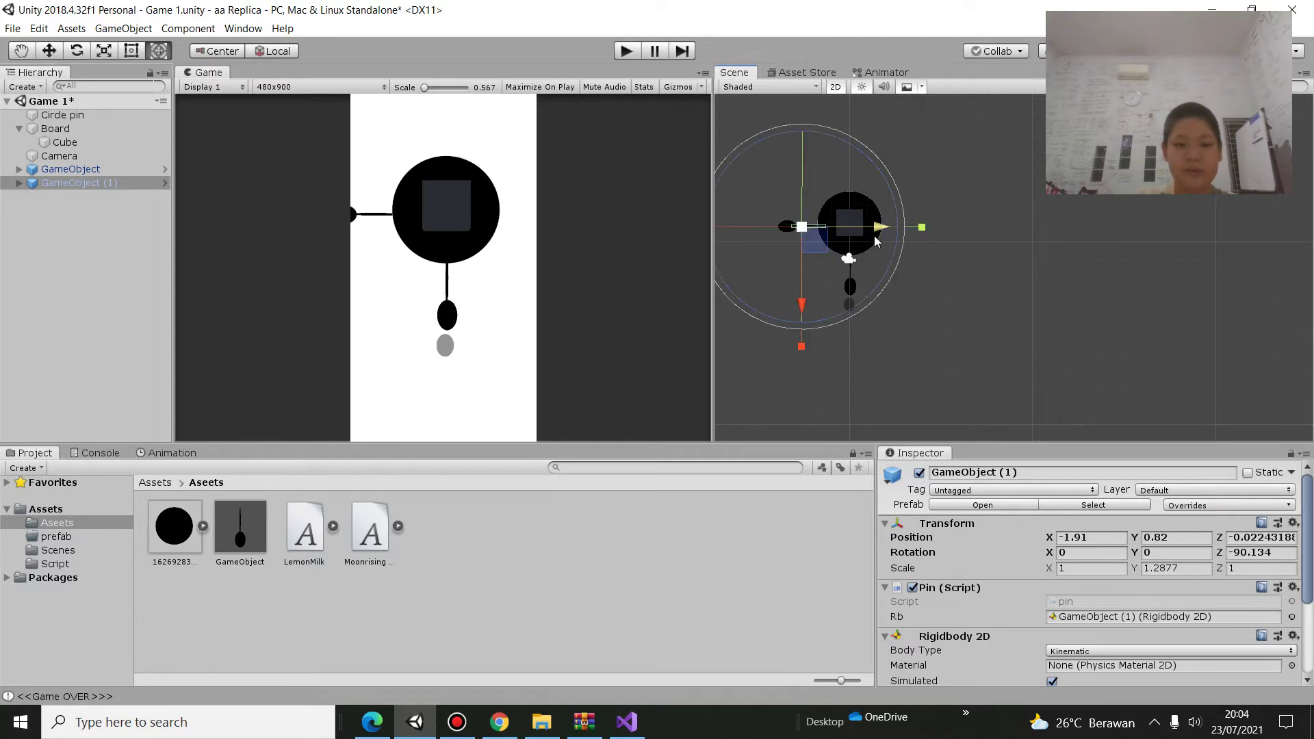
# Duplicate the sideways pin and place the copy above it, tilted into the board
pyautogui.hotkey('ctrl', 'd')
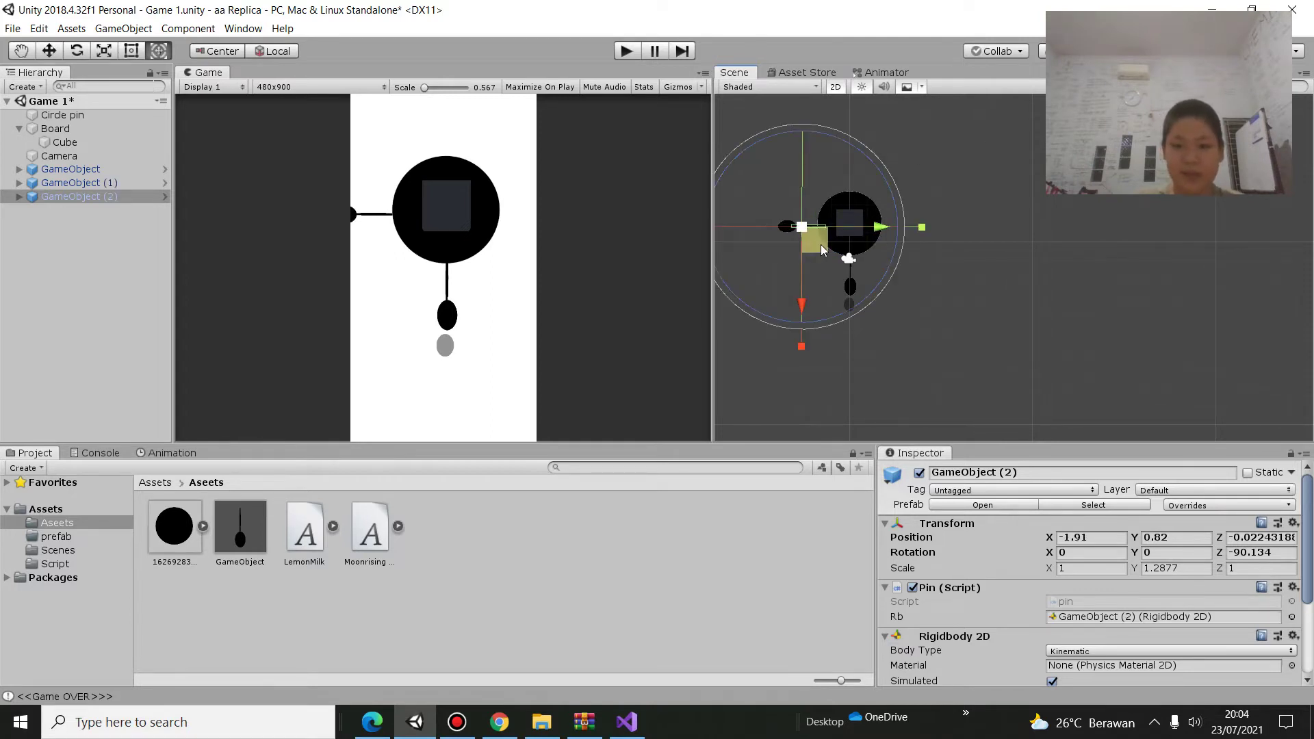
pyautogui.moveTo(823, 249); pyautogui.dragTo(825, 231)
pyautogui.moveTo(899, 216); pyautogui.dragTo(905, 244)
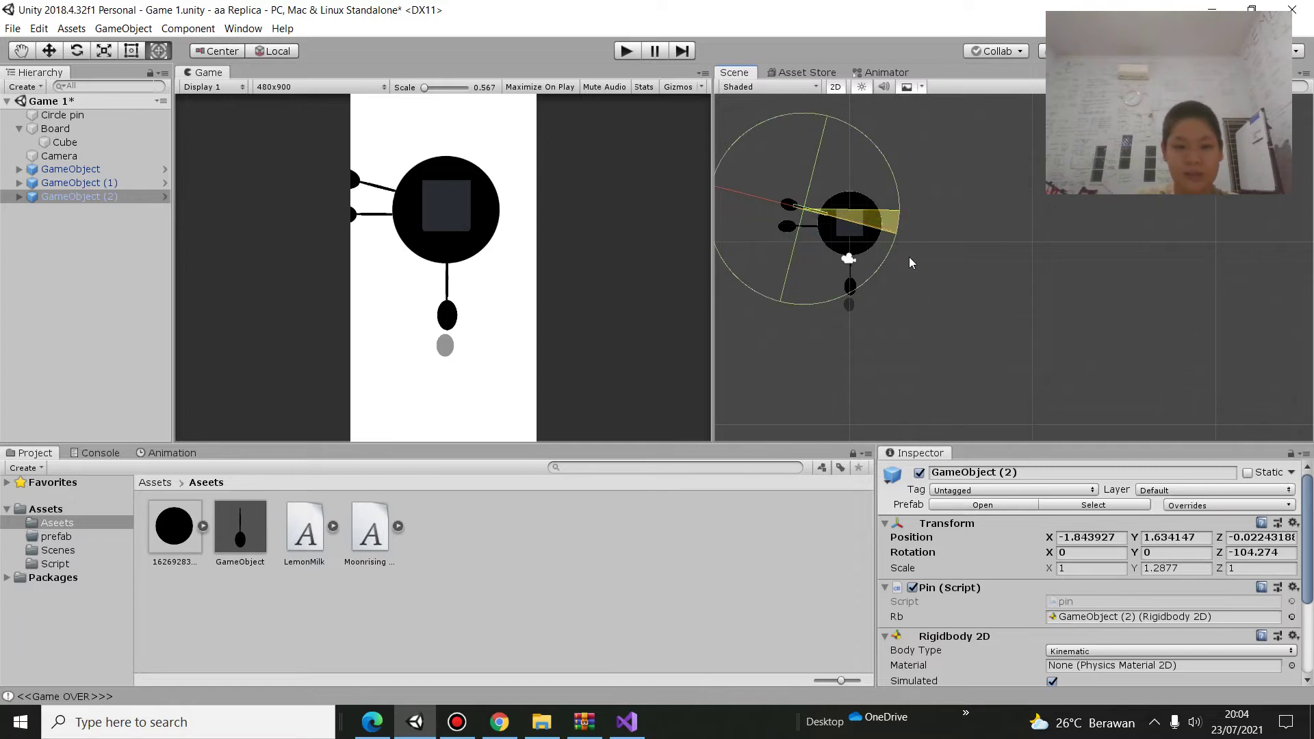
pyautogui.moveTo(905, 244); pyautogui.dragTo(910, 258)
pyautogui.click(950, 258)
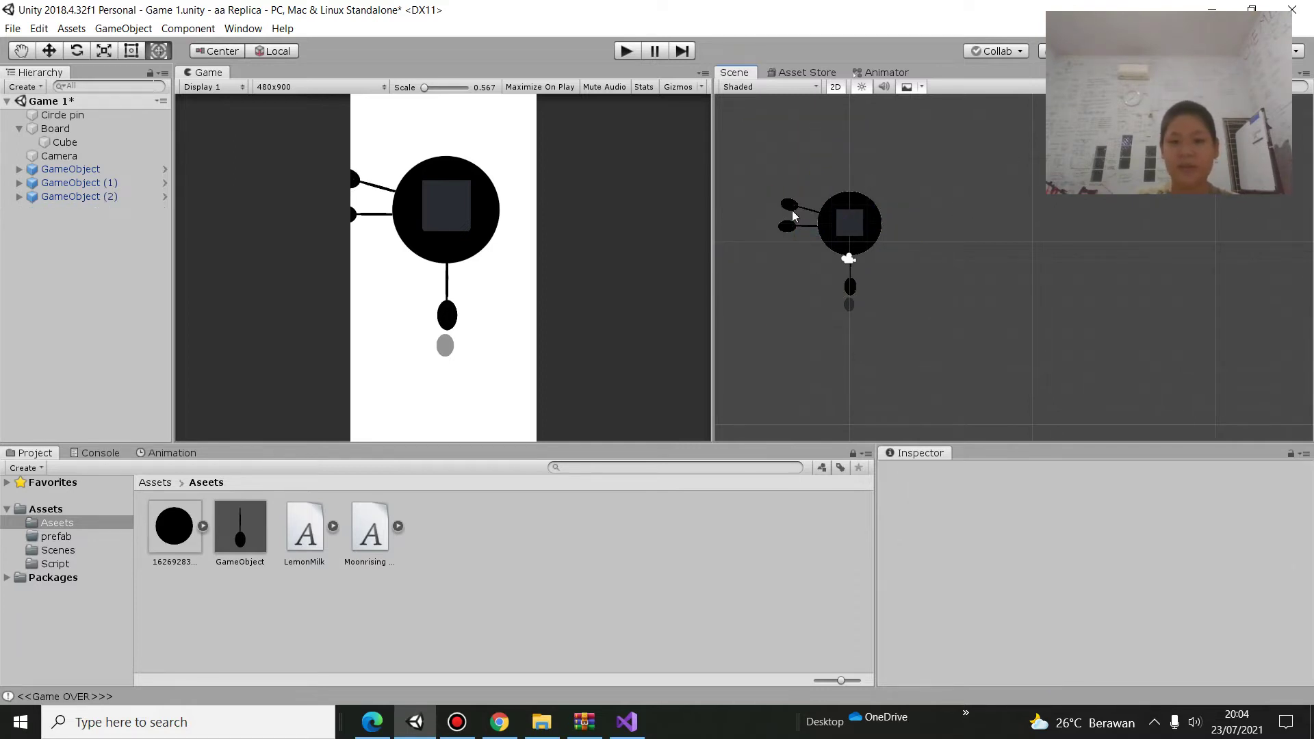
# Add another pin copy at the lower right, rotated to Z 62.8, at X 1.9, Y 0.14
pyautogui.click(853, 286)
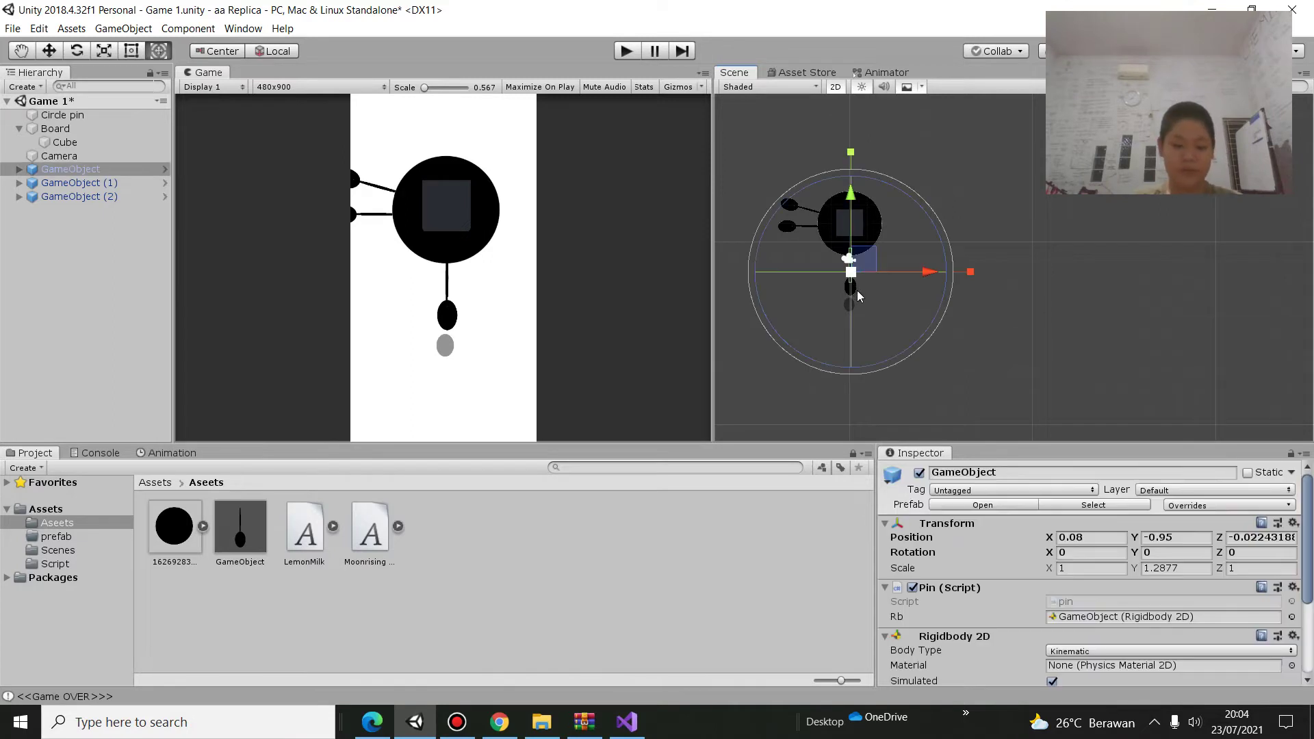
pyautogui.hotkey('ctrl', 'd')
pyautogui.moveTo(864, 261); pyautogui.dragTo(893, 245)
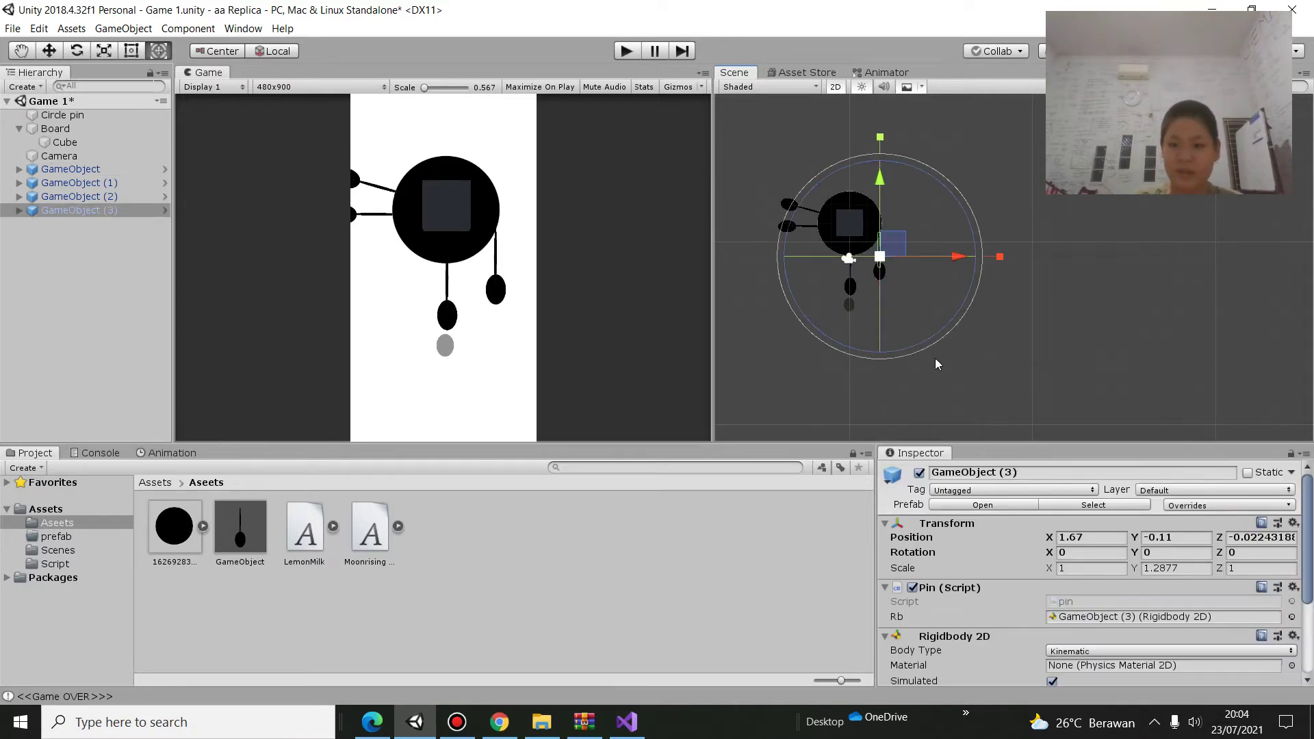
pyautogui.moveTo(937, 343); pyautogui.dragTo(1084, 278)
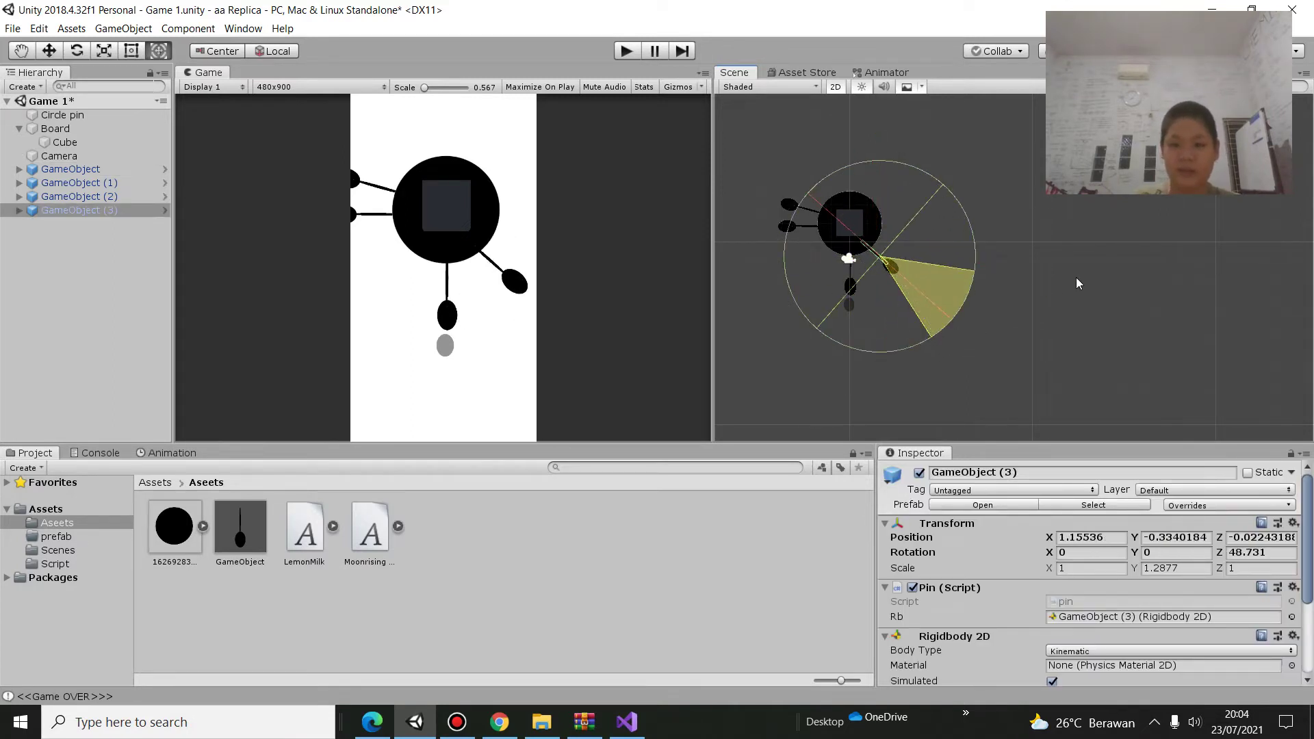
pyautogui.moveTo(1083, 279); pyautogui.dragTo(1116, 255)
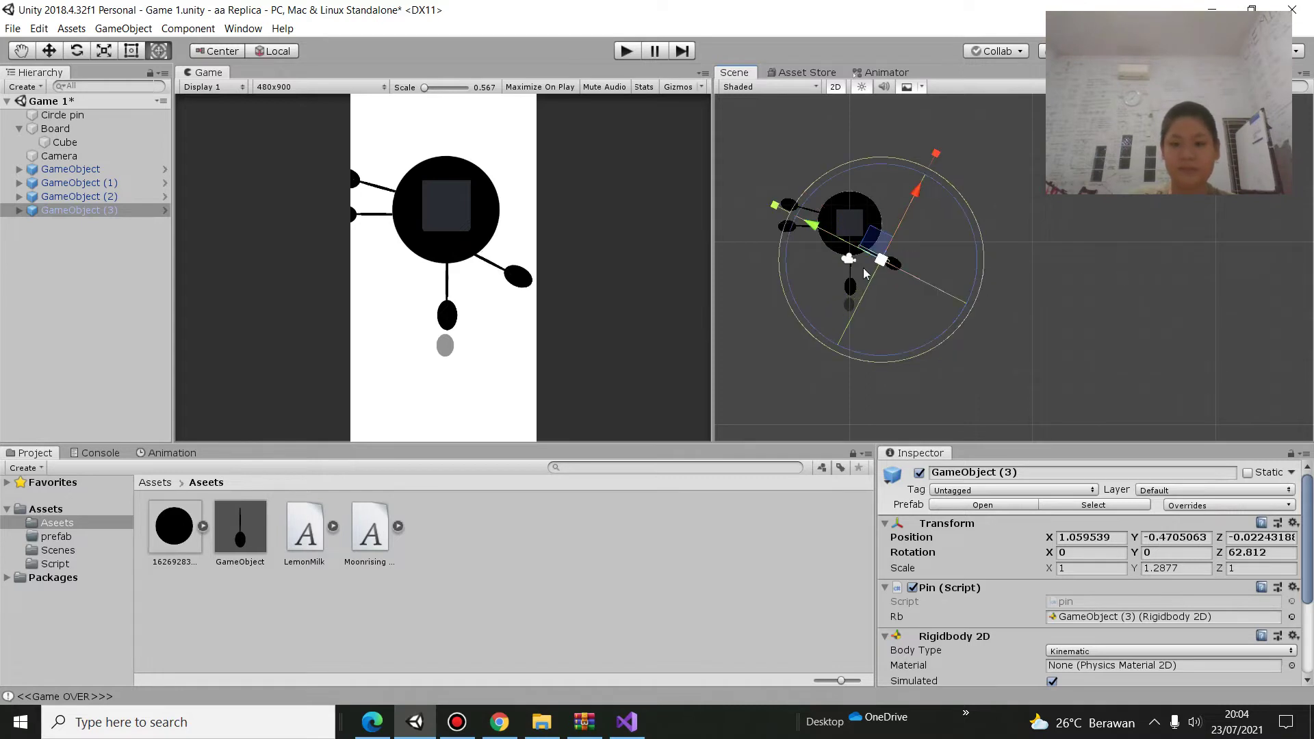
pyautogui.moveTo(887, 243); pyautogui.dragTo(900, 234)
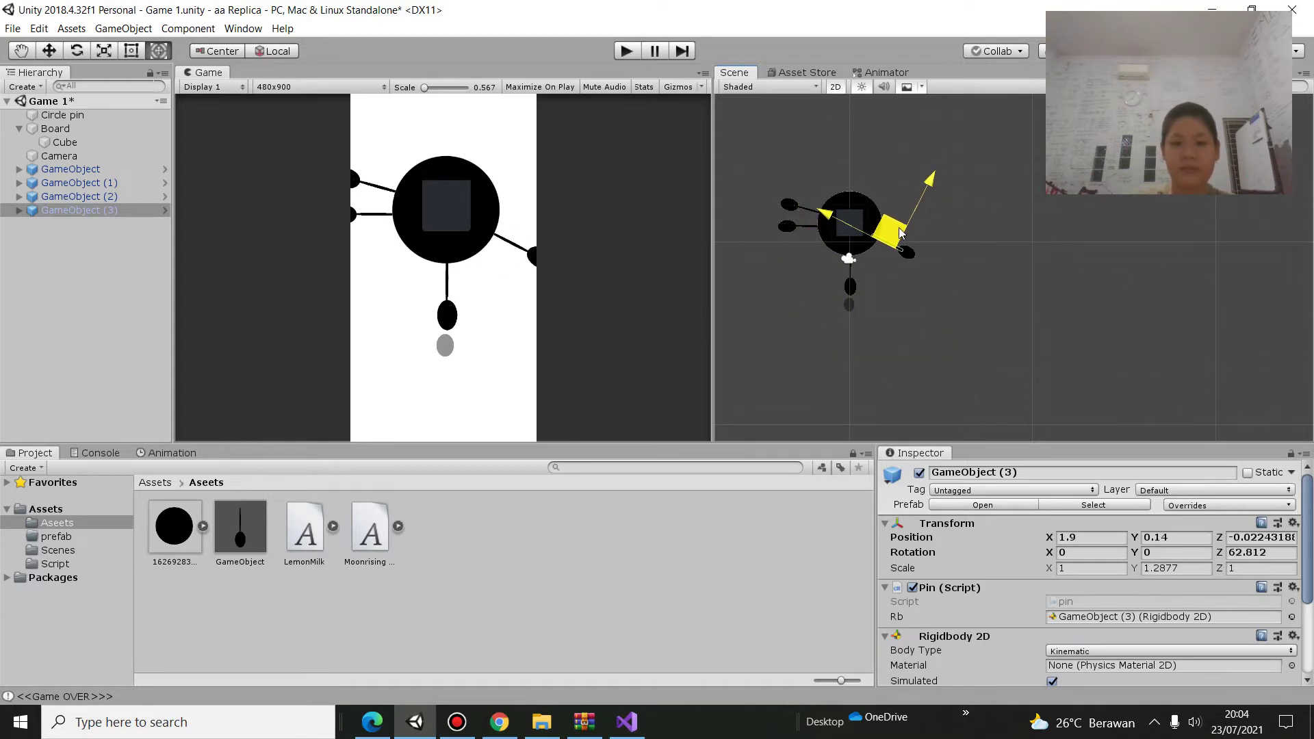
pyautogui.click(1065, 223)
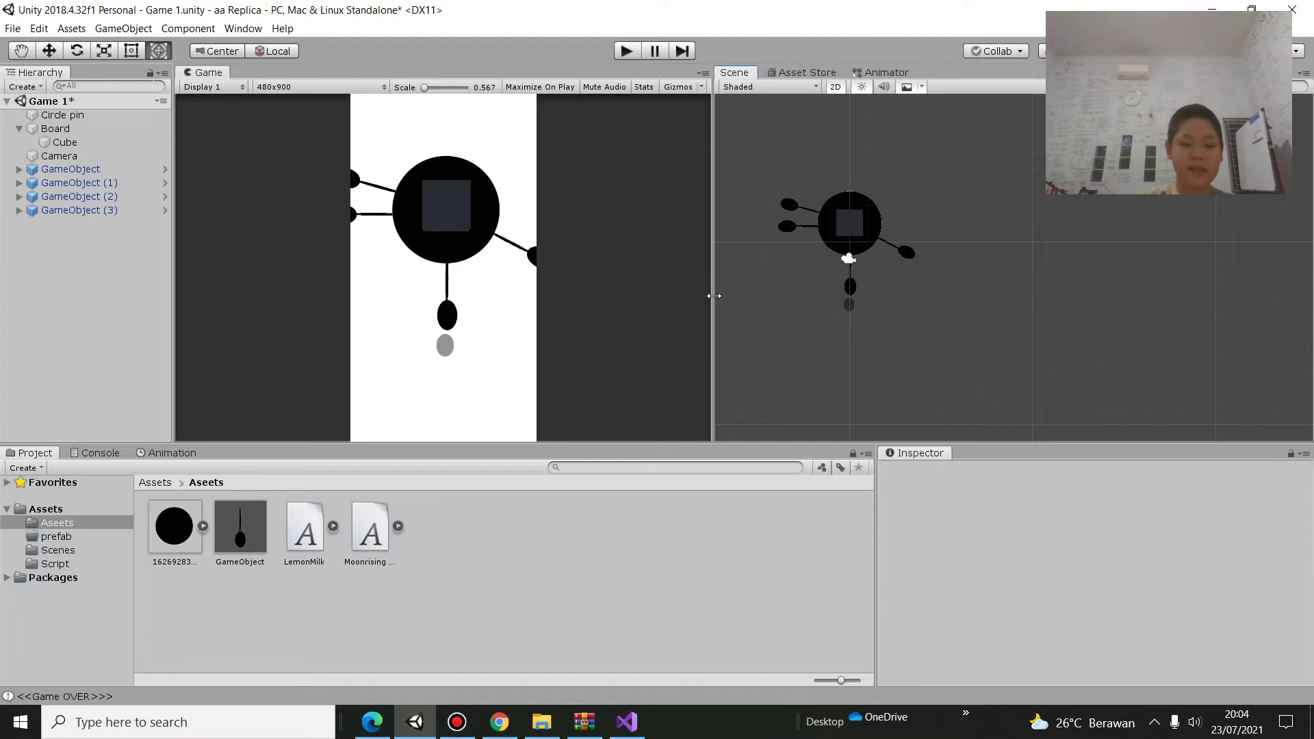
# Create a UI Text object and set its text to 0
pyautogui.rightClick(2, 298)
pyautogui.moveTo(77, 521)
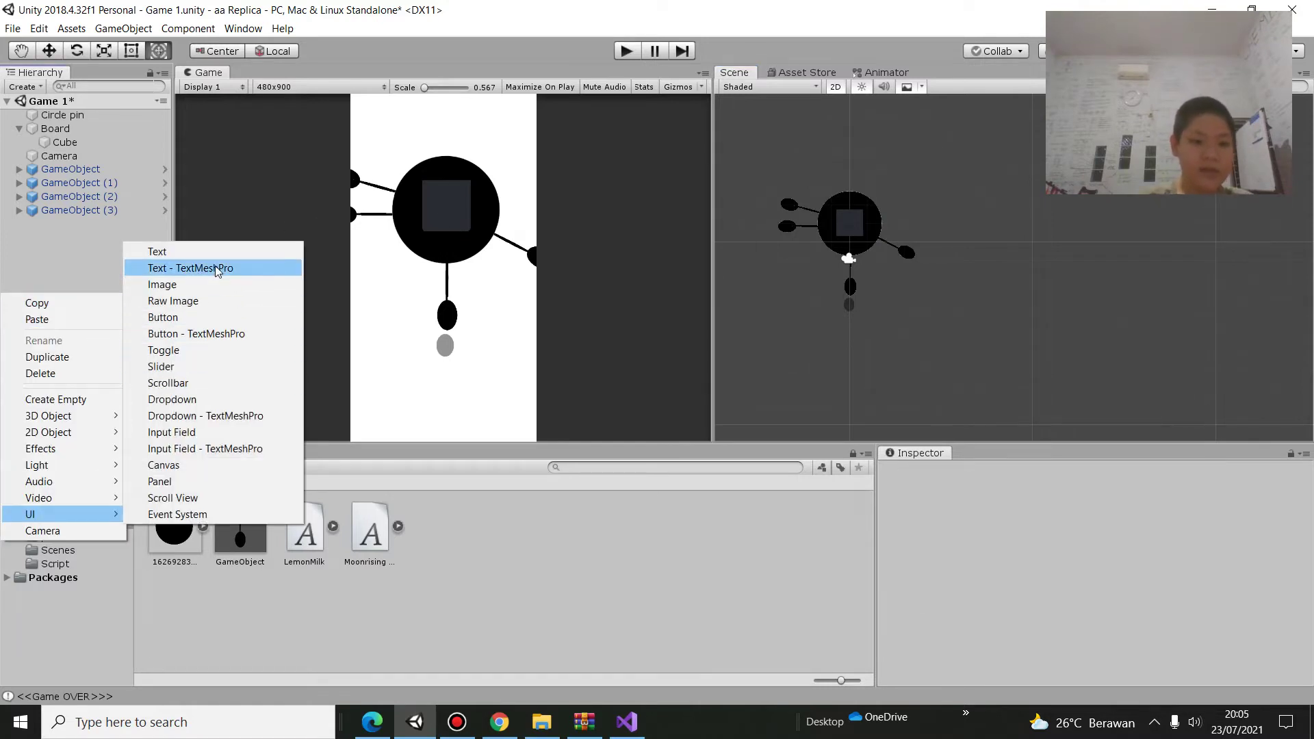
pyautogui.click(157, 251)
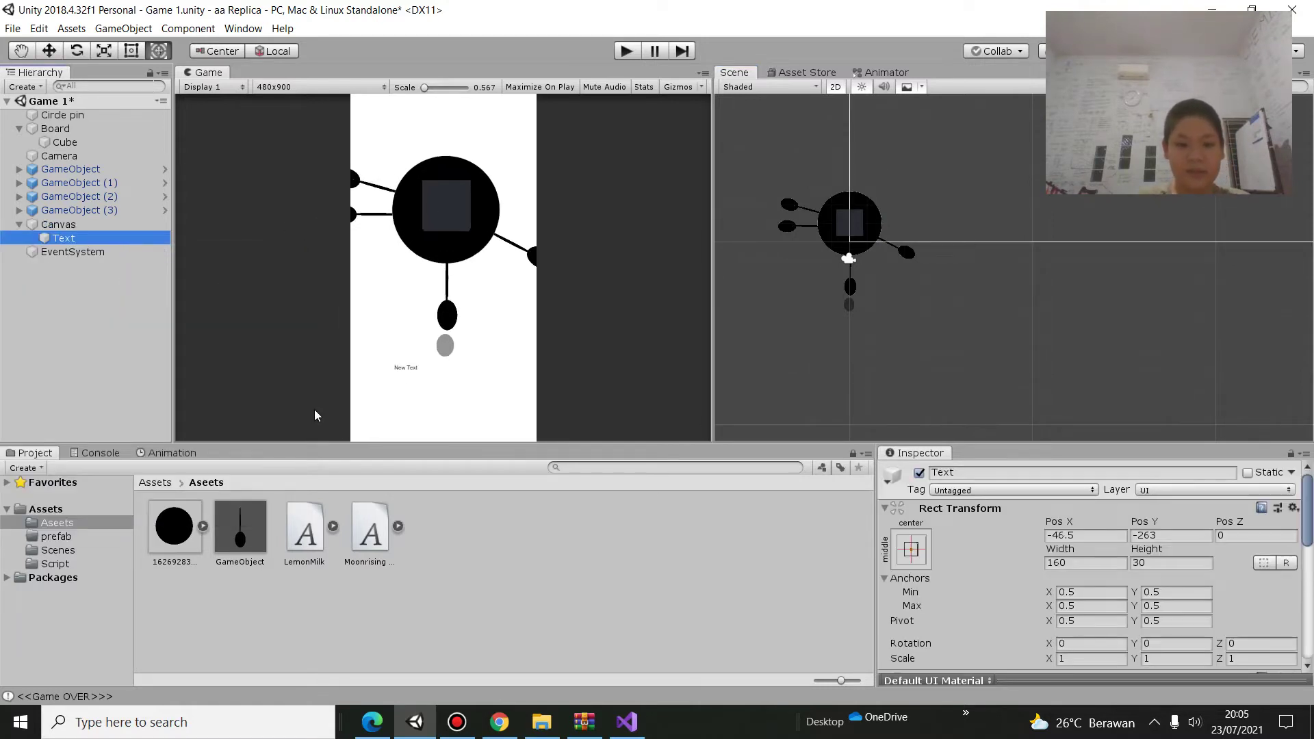
pyautogui.doubleClick(64, 238)
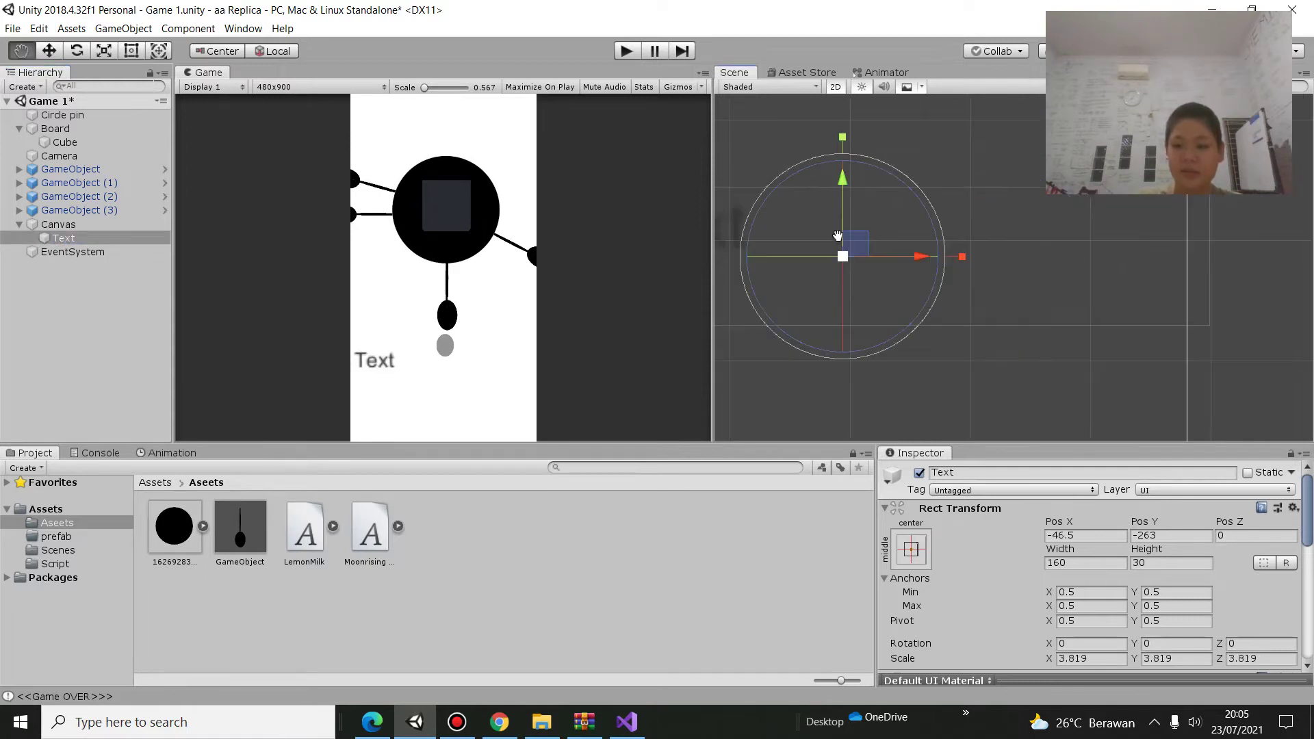
pyautogui.scroll(-10, 1004, 588)
pyautogui.scroll(3, 1004, 587)
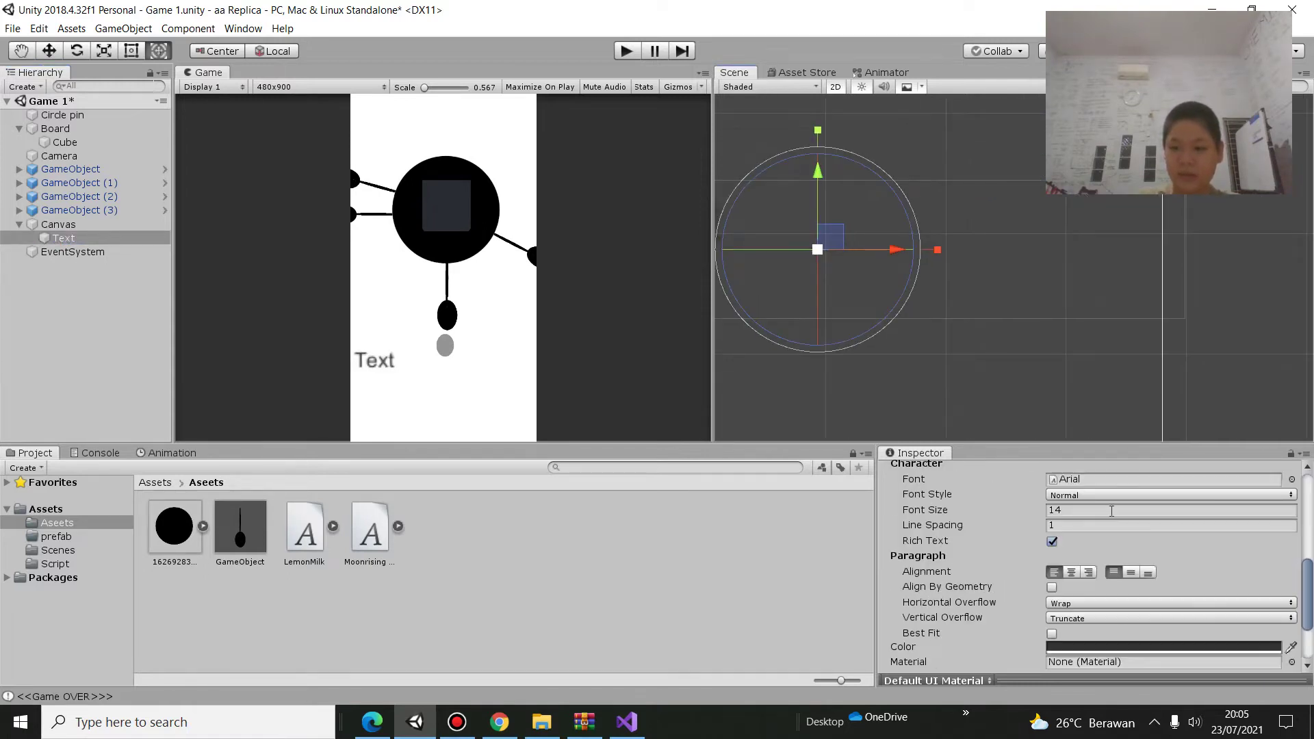
pyautogui.scroll(3, 1111, 511)
pyautogui.write('0')
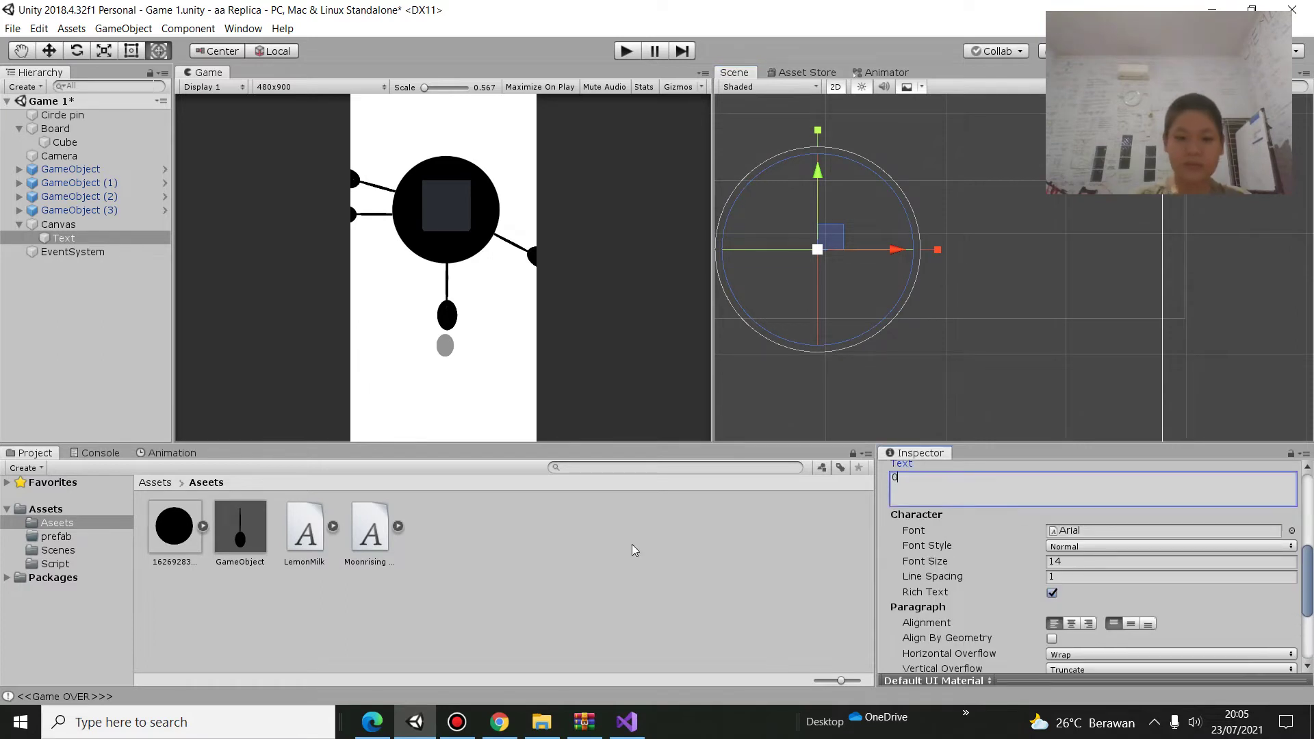
# Make the text colour white (FFFFFF) and position it at the board's centre
pyautogui.moveTo(832, 241); pyautogui.dragTo(911, 175)
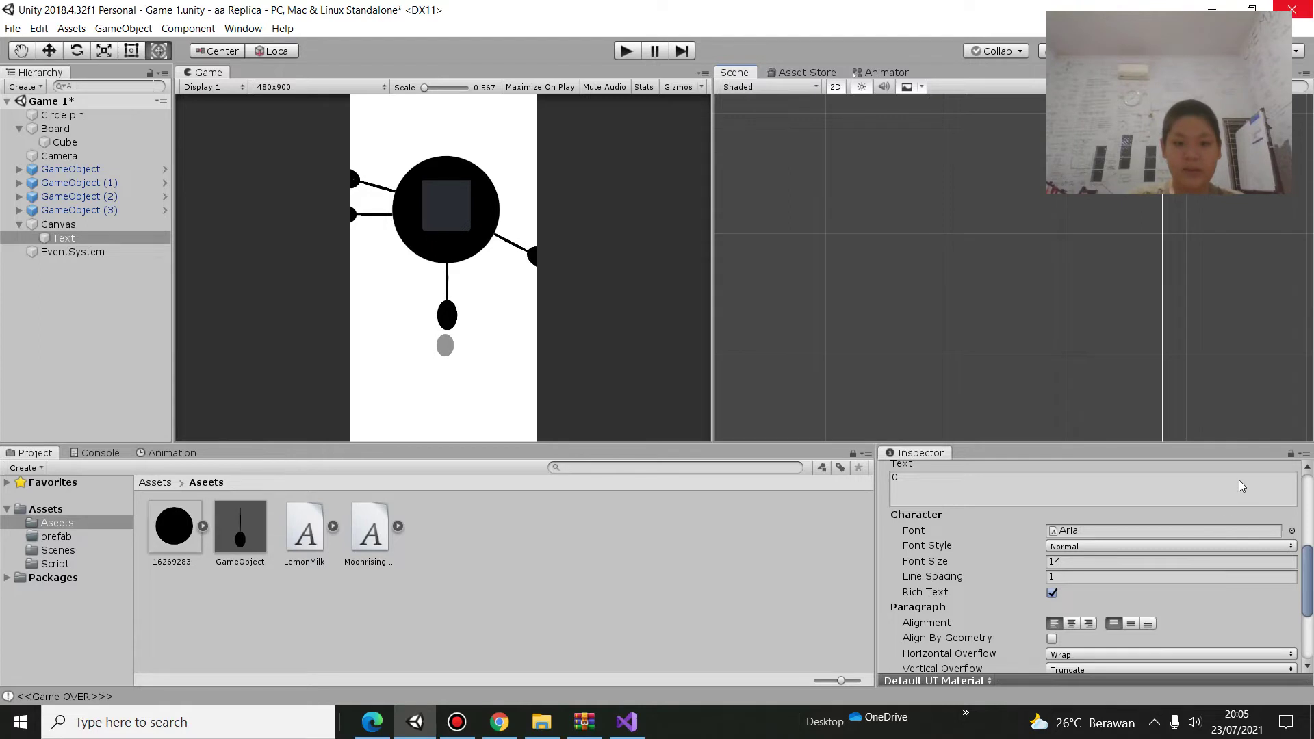
pyautogui.scroll(-5, 1093, 578)
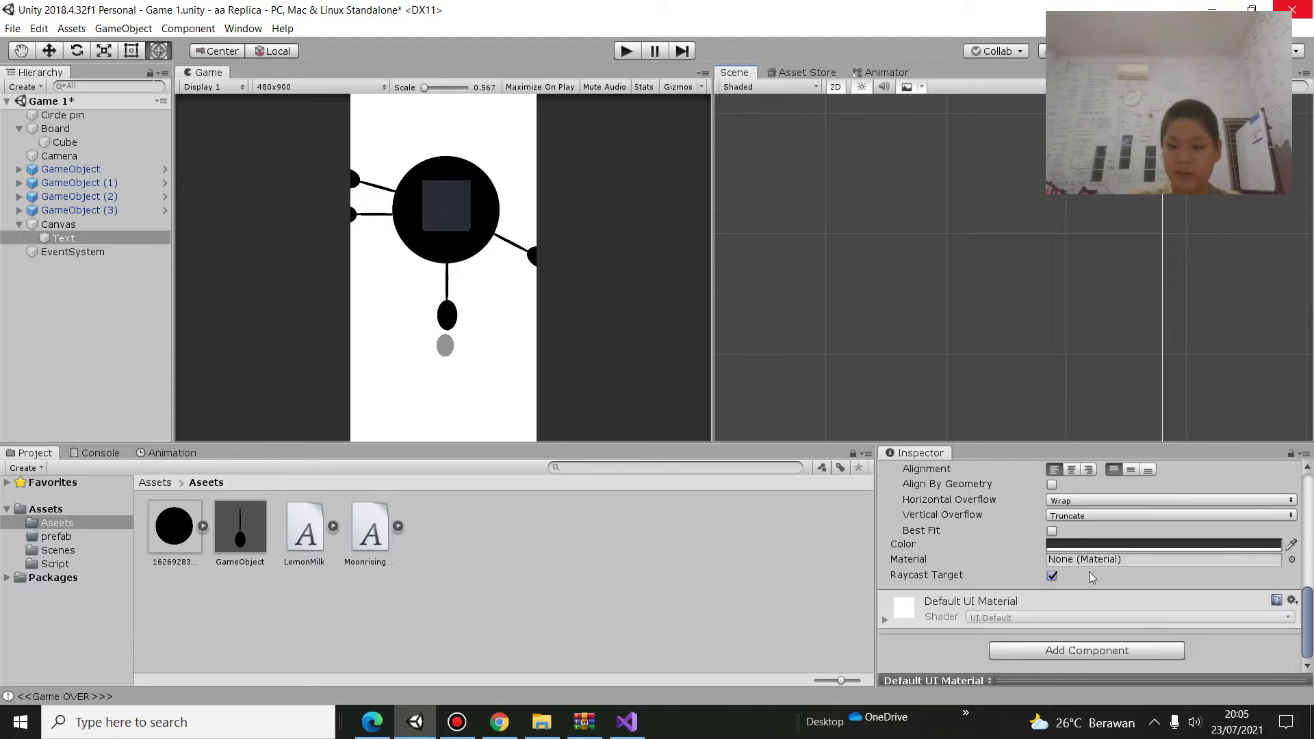
pyautogui.click(1117, 545)
pyautogui.click(31, 410)
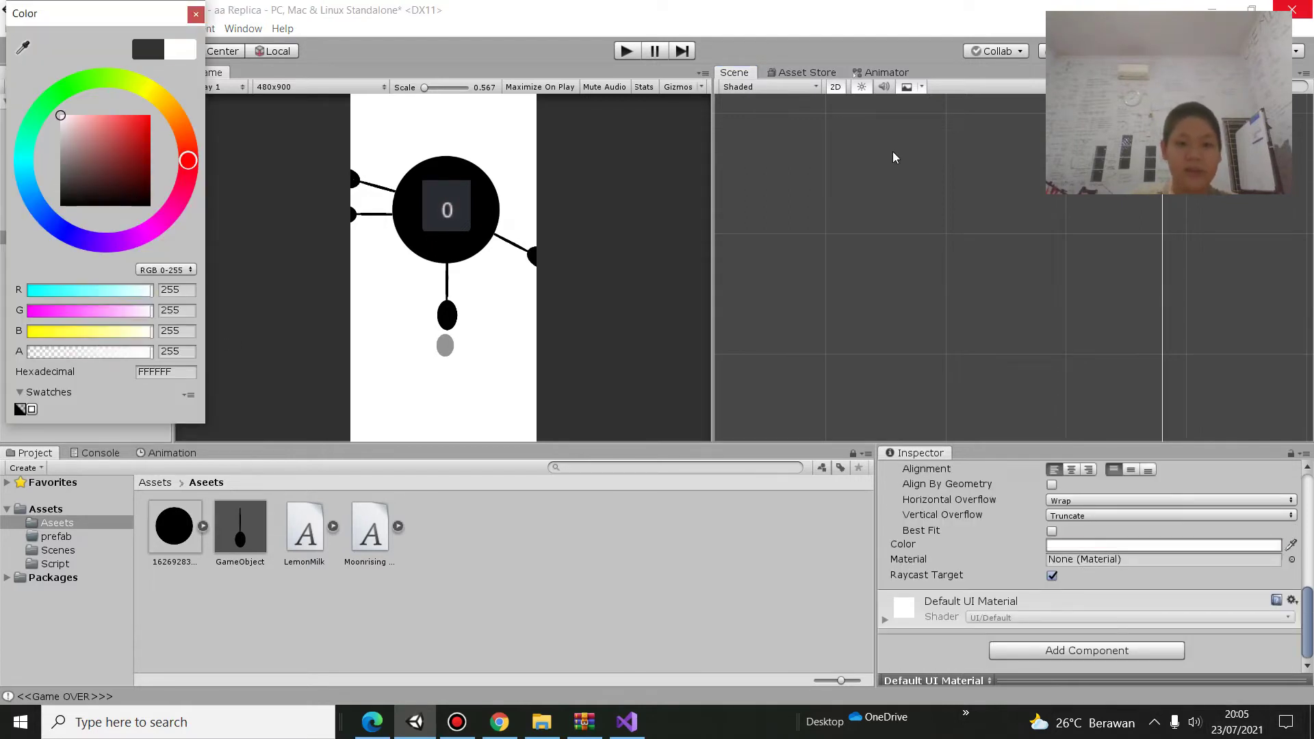
pyautogui.click(1011, 184)
pyautogui.scroll(-5, 833, 219)
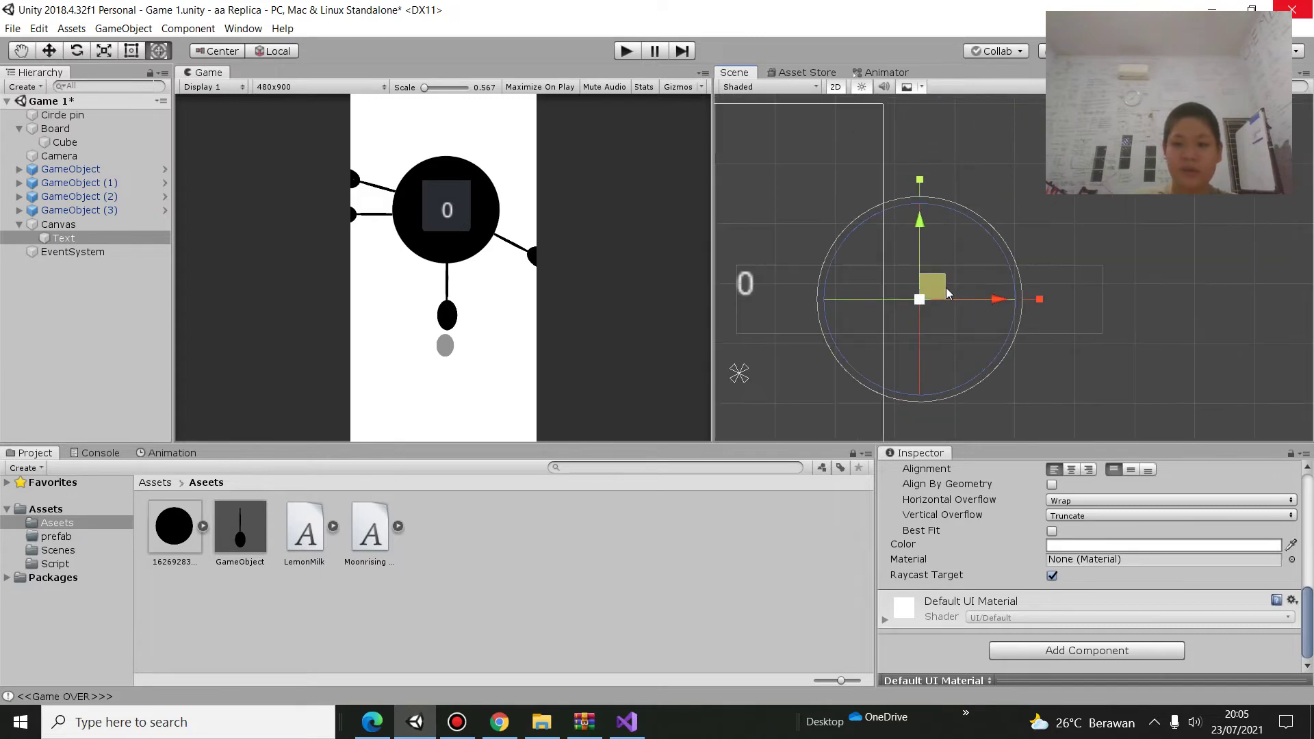
pyautogui.moveTo(948, 293); pyautogui.dragTo(946, 289)
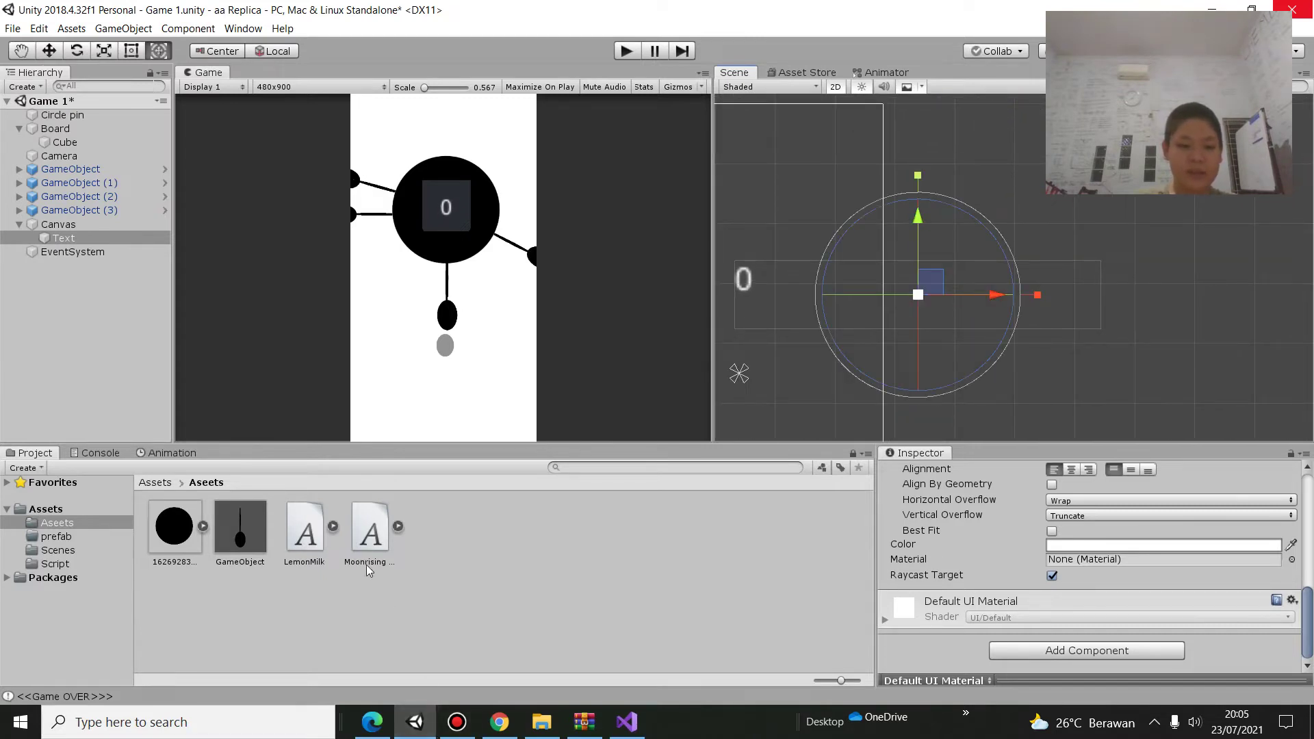
# Set the LemonMilk font's Character import setting to Dynamic and apply it
pyautogui.click(305, 531)
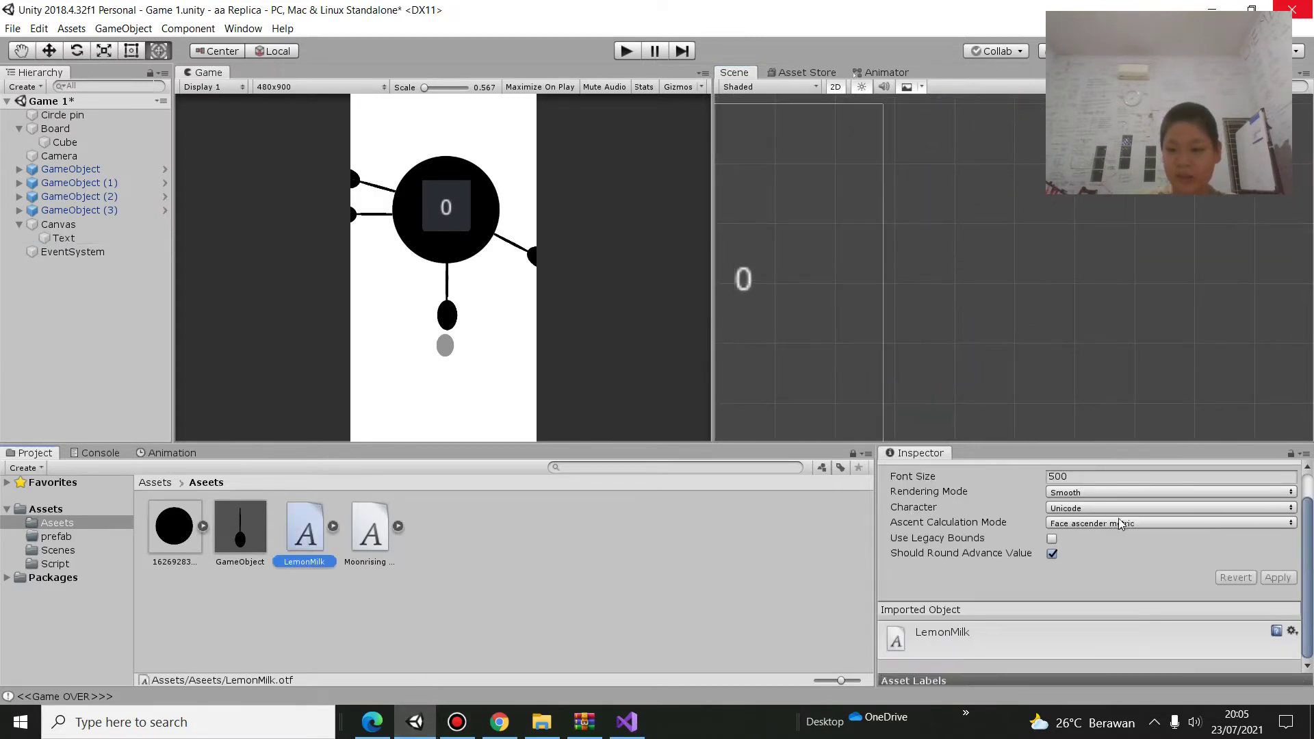
pyautogui.click(1083, 510)
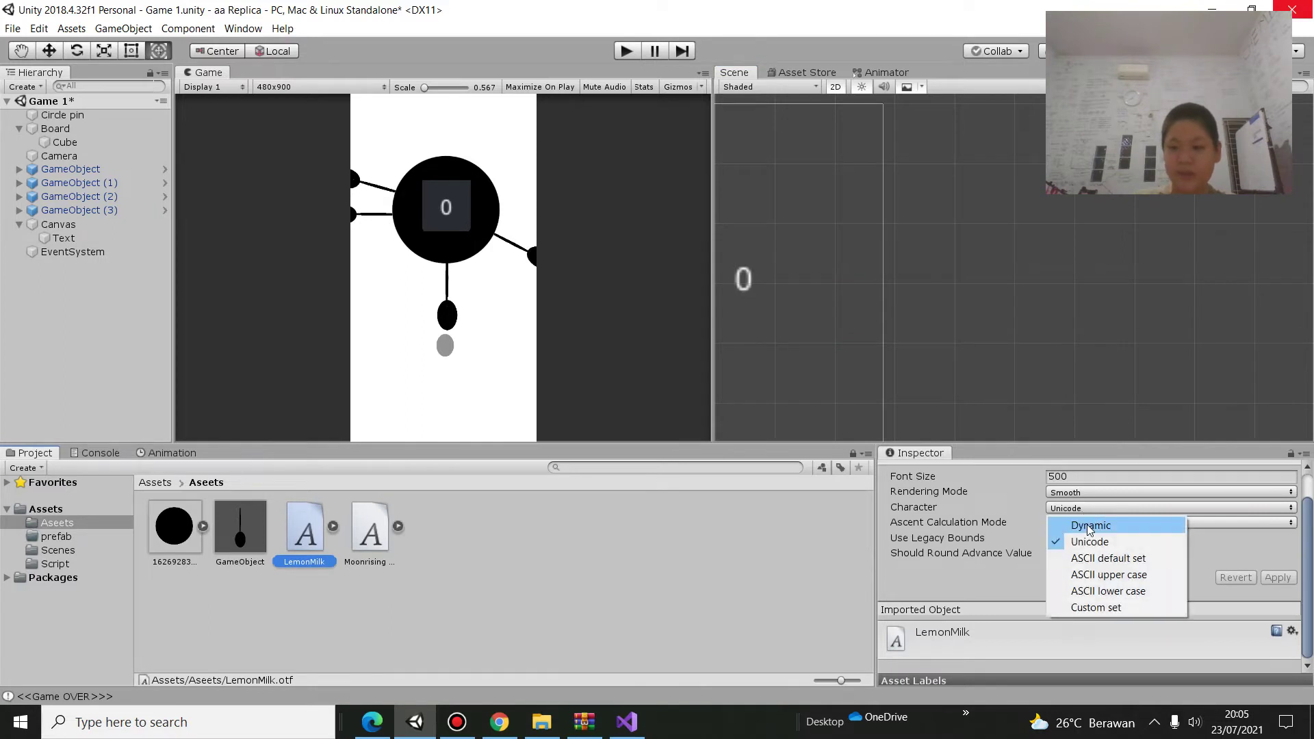
pyautogui.click(1092, 527)
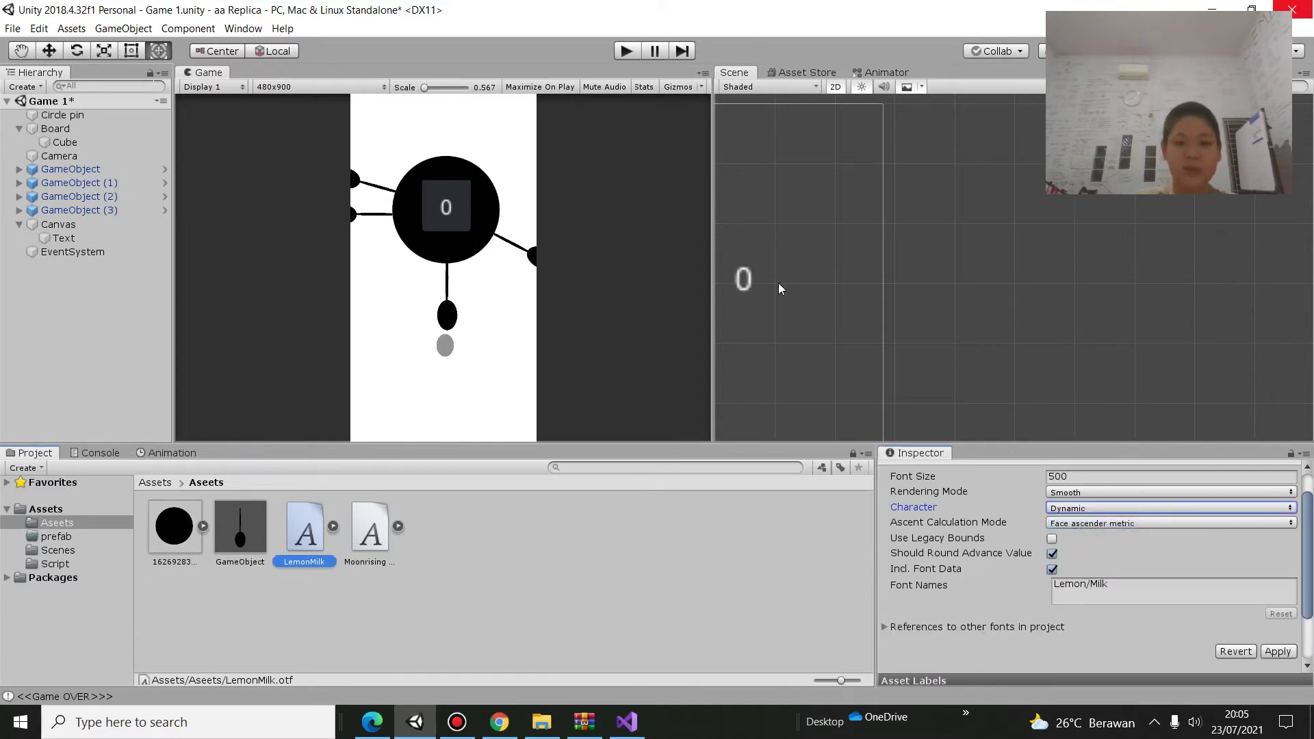
pyautogui.click(749, 281)
pyautogui.click(710, 396)
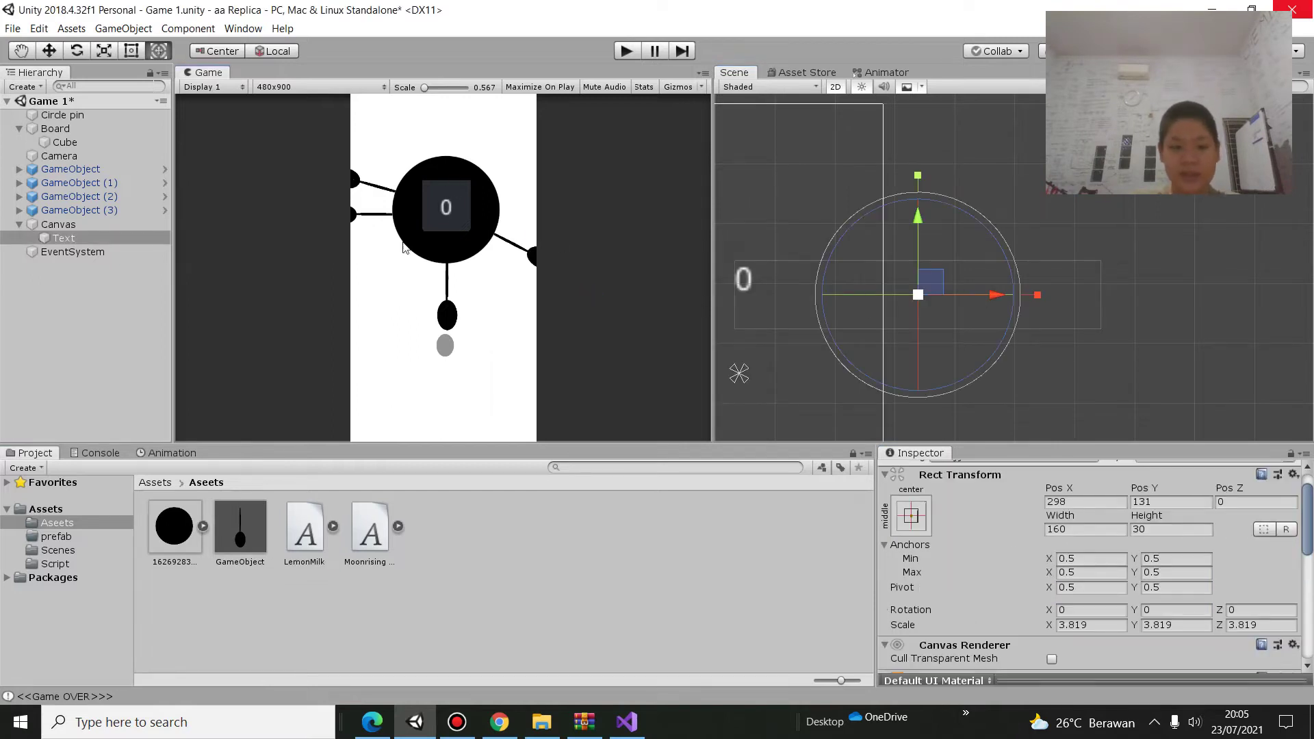
# Assign LemonMilk to the score Text's Font field
pyautogui.click(84, 240)
pyautogui.scroll(-5, 1008, 573)
pyautogui.scroll(-5, 1008, 573)
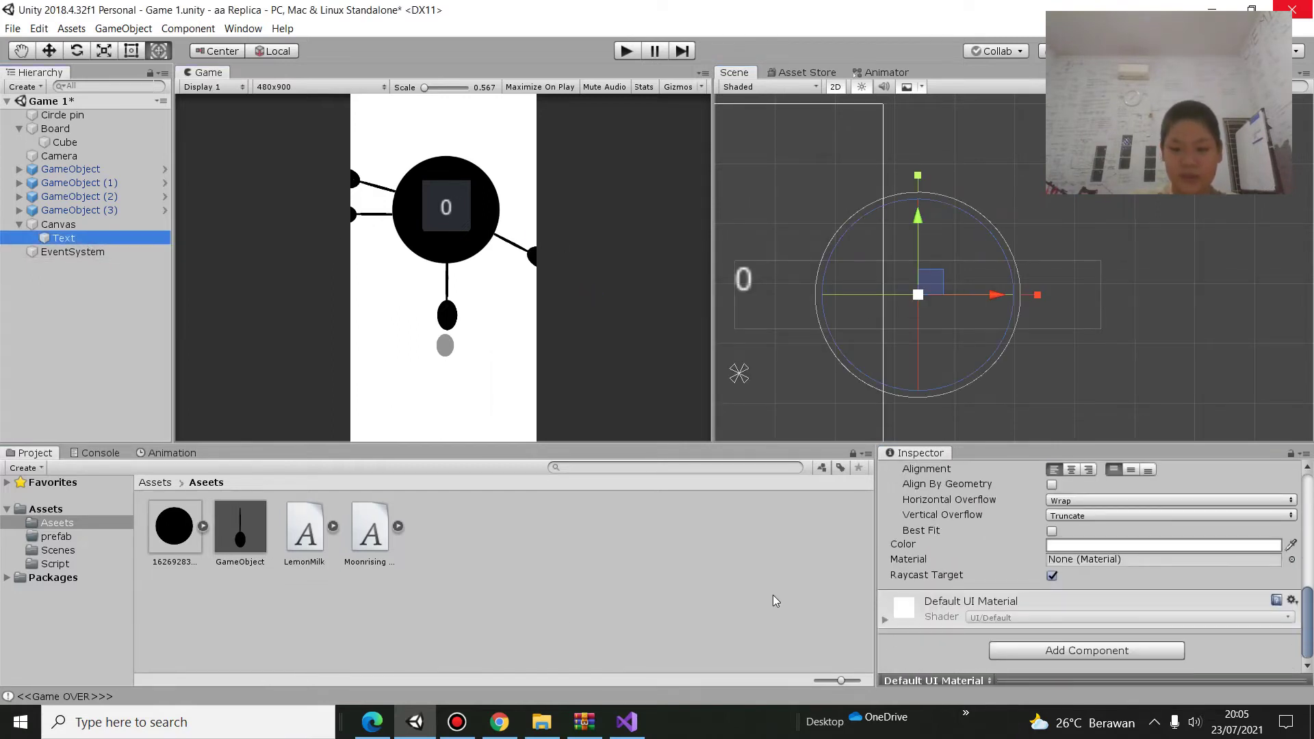
pyautogui.moveTo(327, 556); pyautogui.dragTo(393, 645)
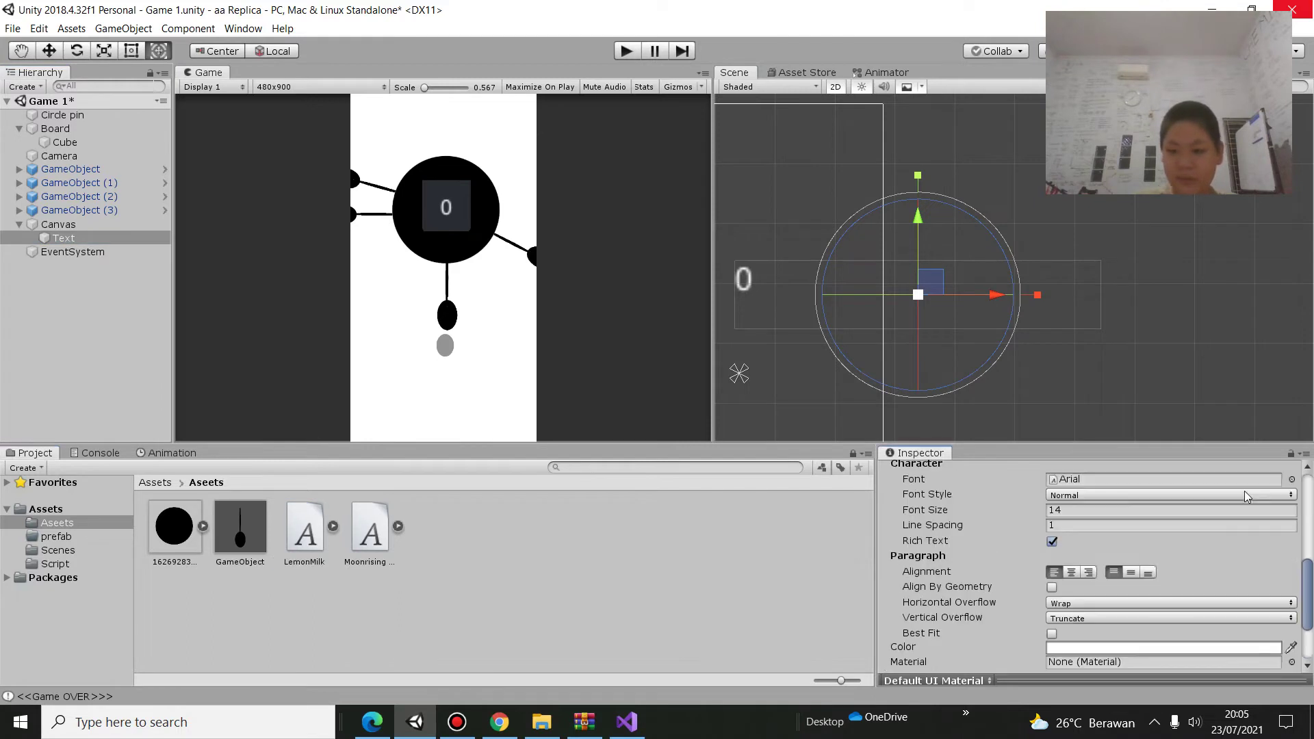
pyautogui.scroll(10, 1257, 503)
pyautogui.scroll(-3, 928, 555)
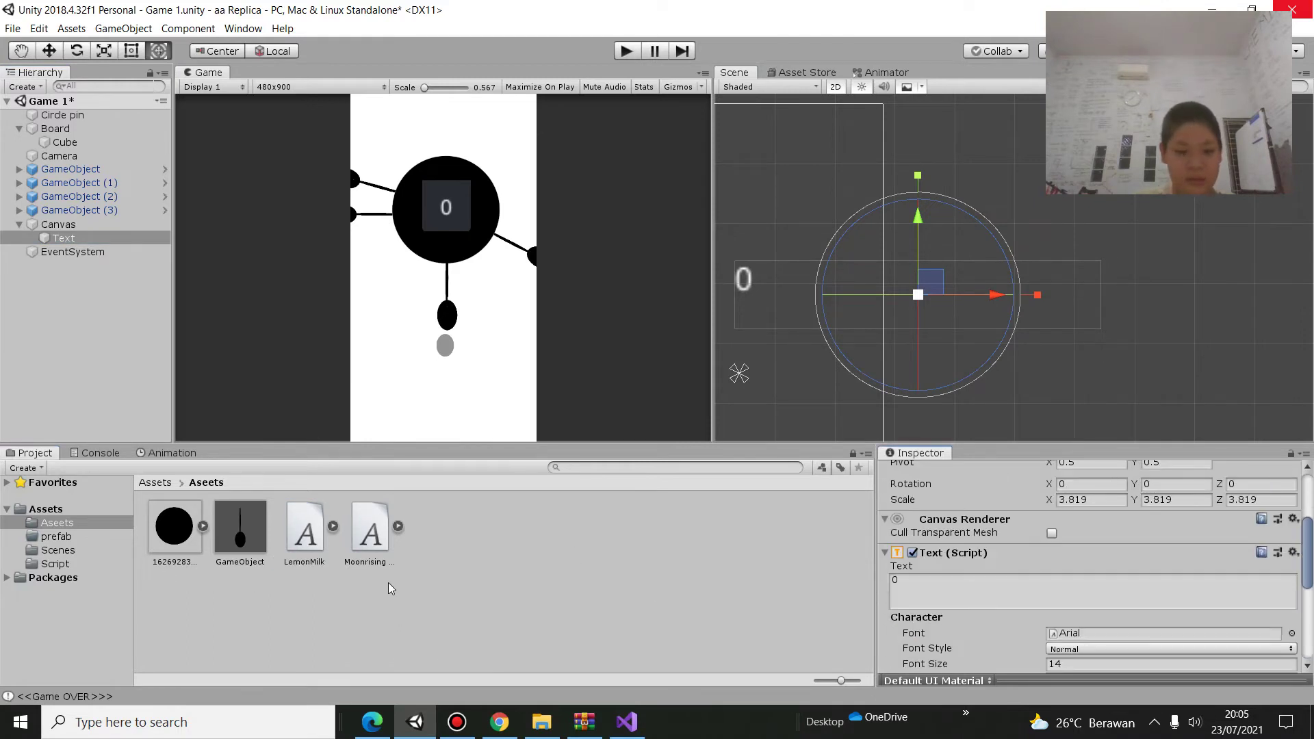
pyautogui.moveTo(305, 527); pyautogui.dragTo(1123, 632)
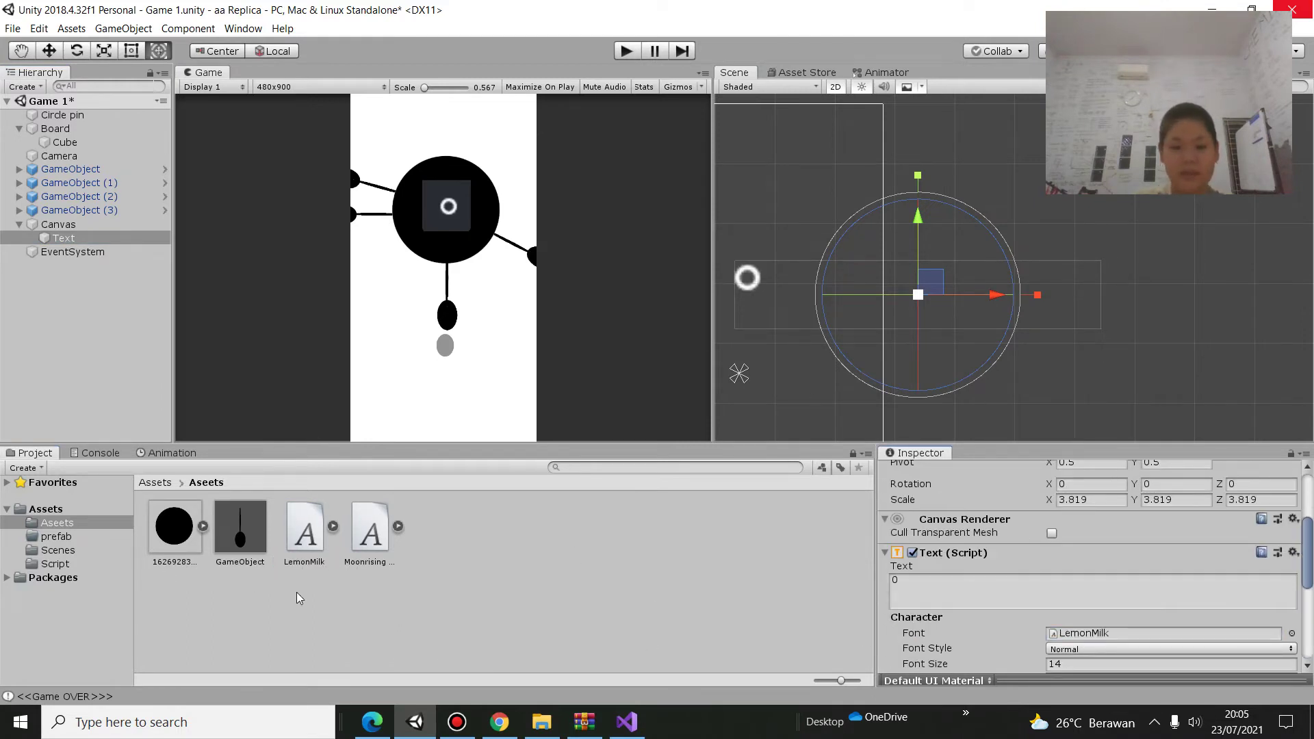
# Switch LemonMilk's Character setting back to Unicode and apply the change
pyautogui.click(305, 541)
pyautogui.scroll(2, 1084, 545)
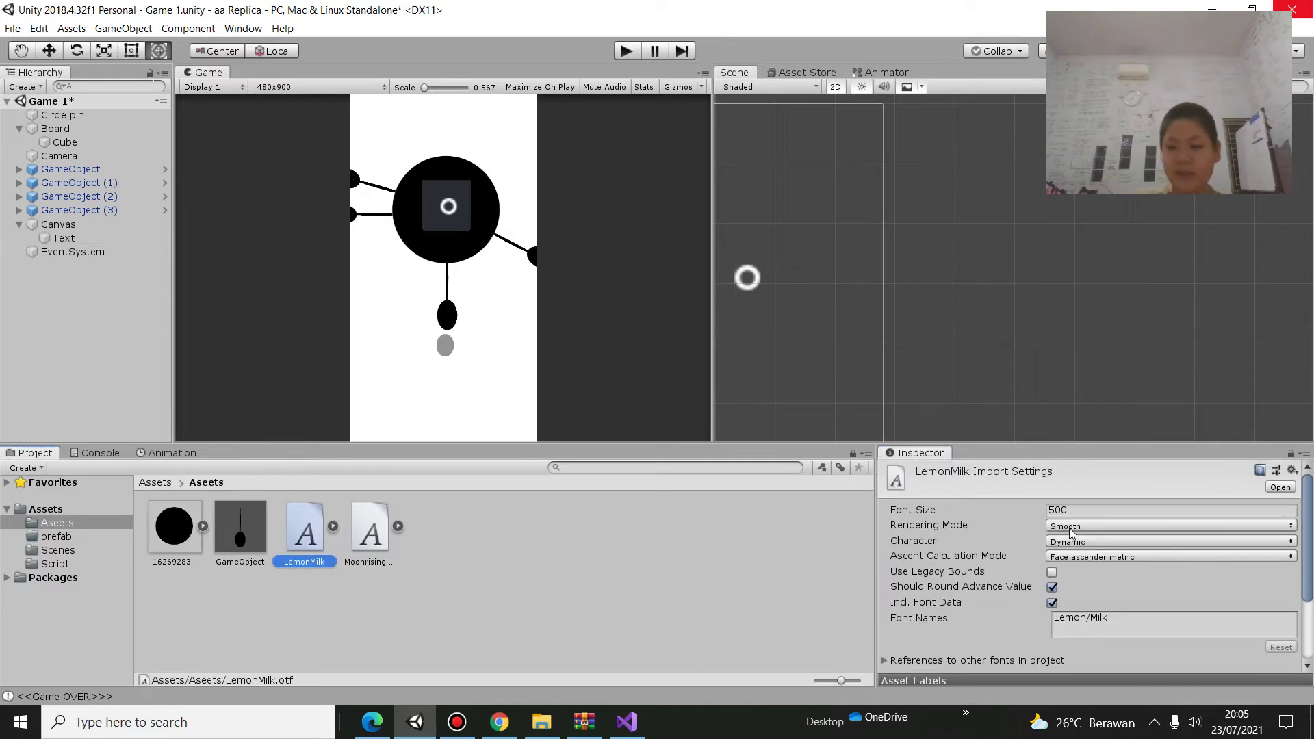
pyautogui.click(1085, 543)
pyautogui.click(1098, 576)
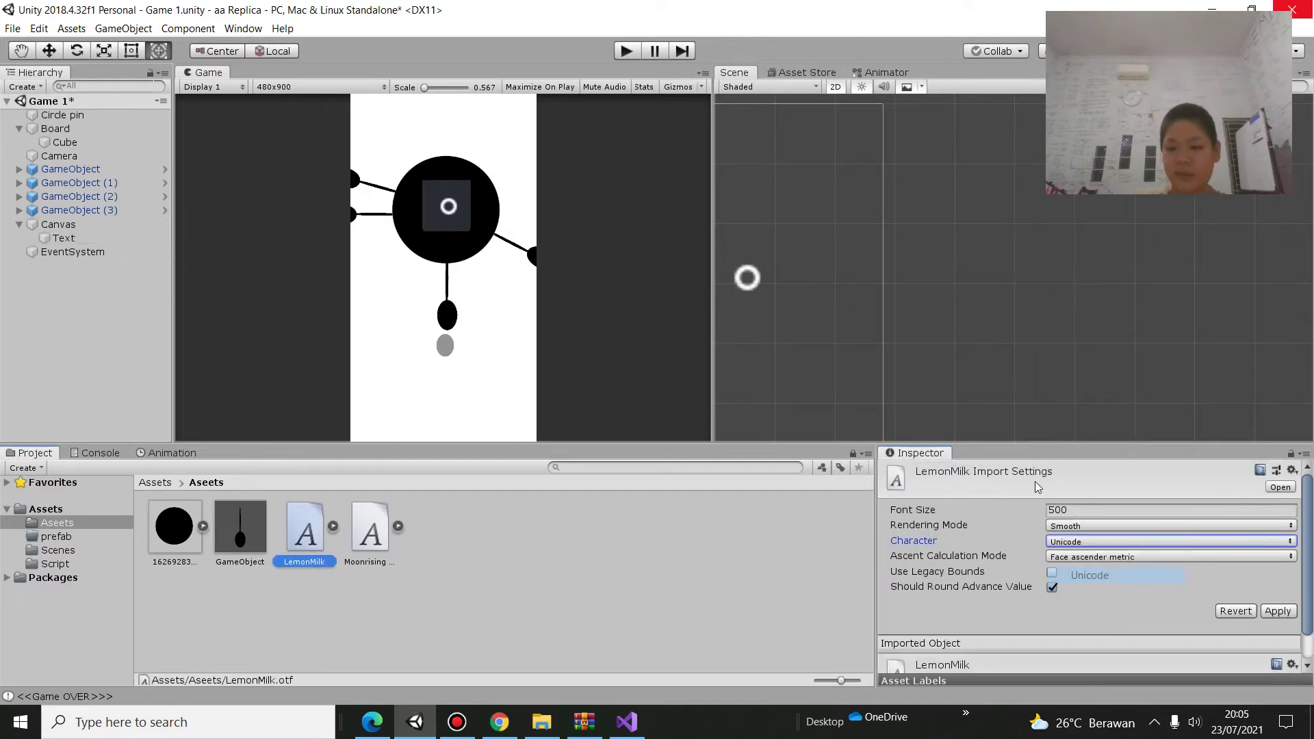
pyautogui.click(1277, 612)
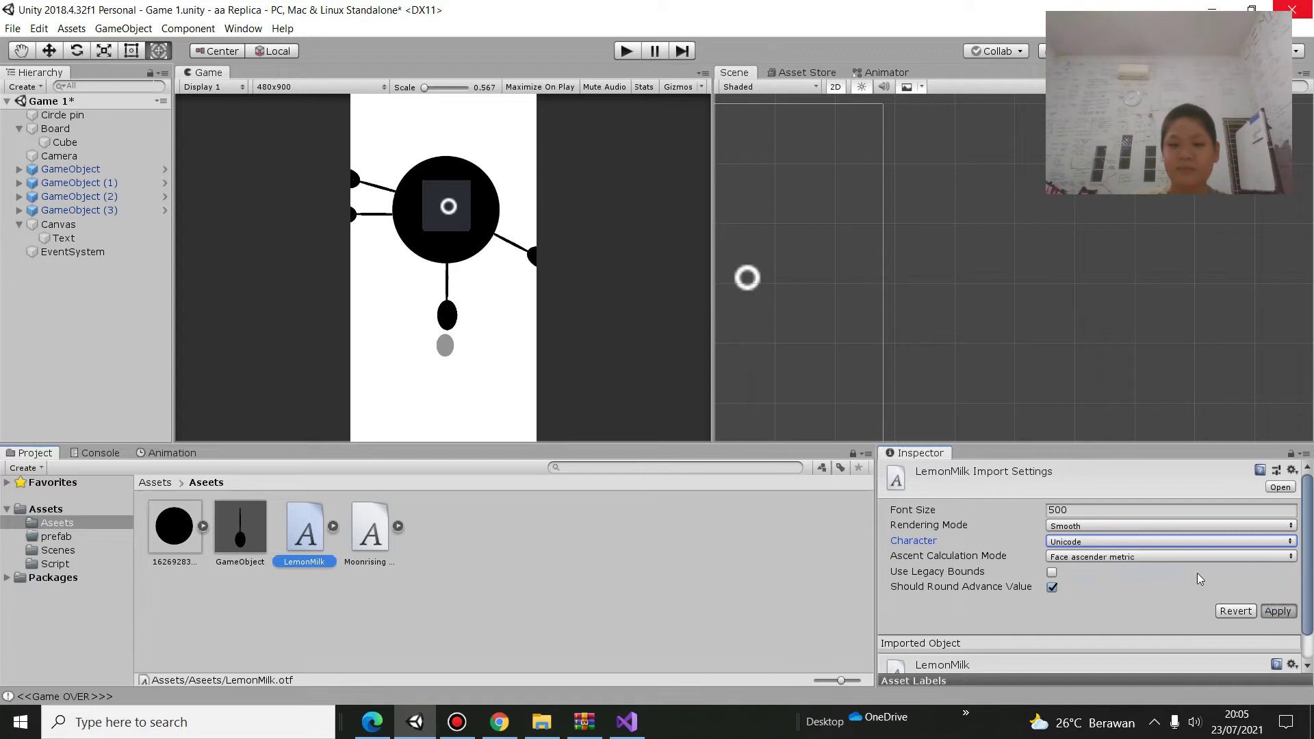
# Turn off the paused play toggle and reselect the score text
pyautogui.click(654, 53)
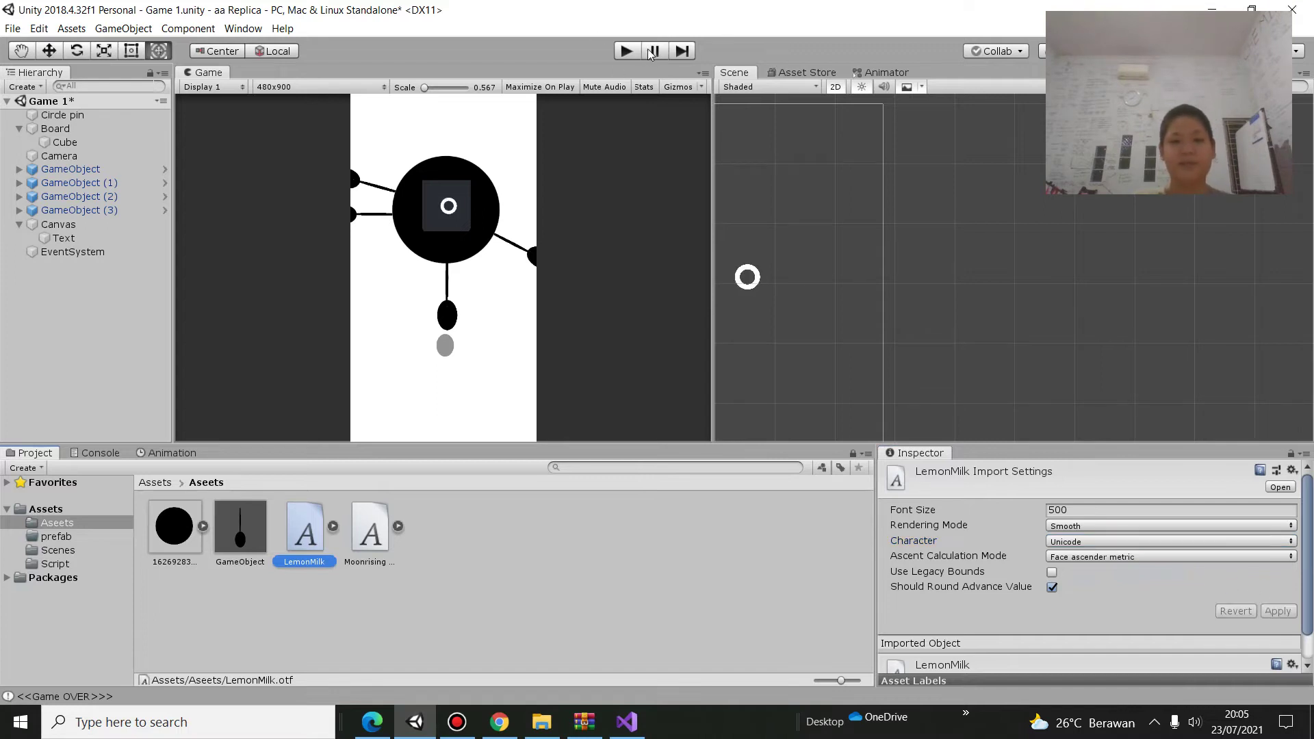
pyautogui.scroll(-2, 1086, 636)
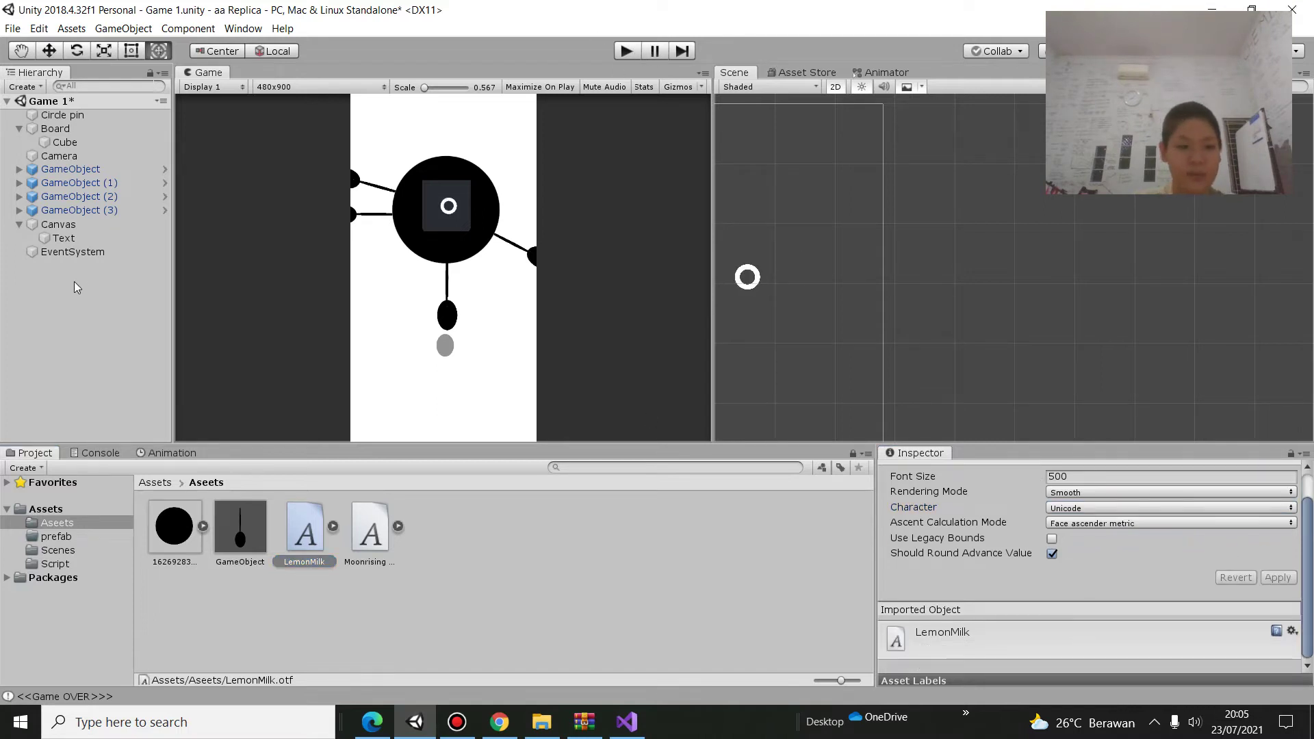
pyautogui.click(69, 238)
pyautogui.scroll(-5, 1121, 658)
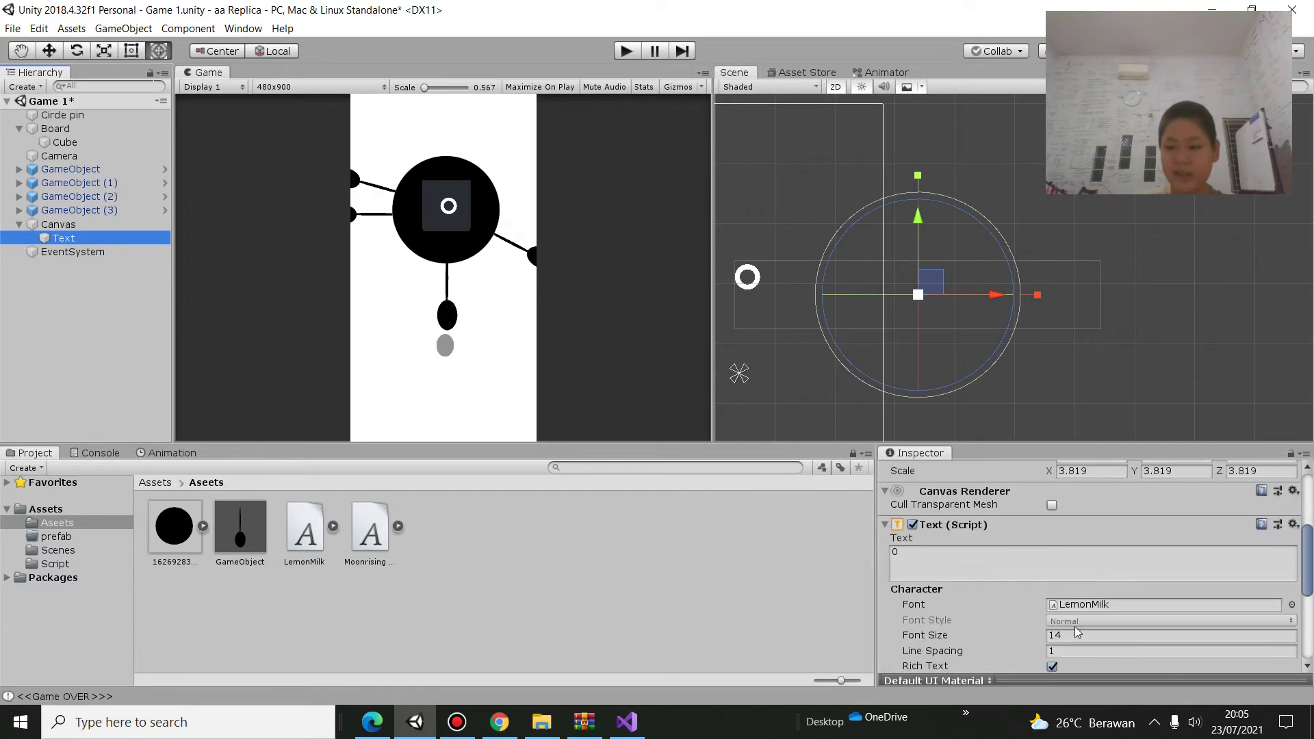
# Add a Score component to Text, link Text into its Text field, and start Play
pyautogui.scroll(-5, 1077, 631)
pyautogui.click(1077, 652)
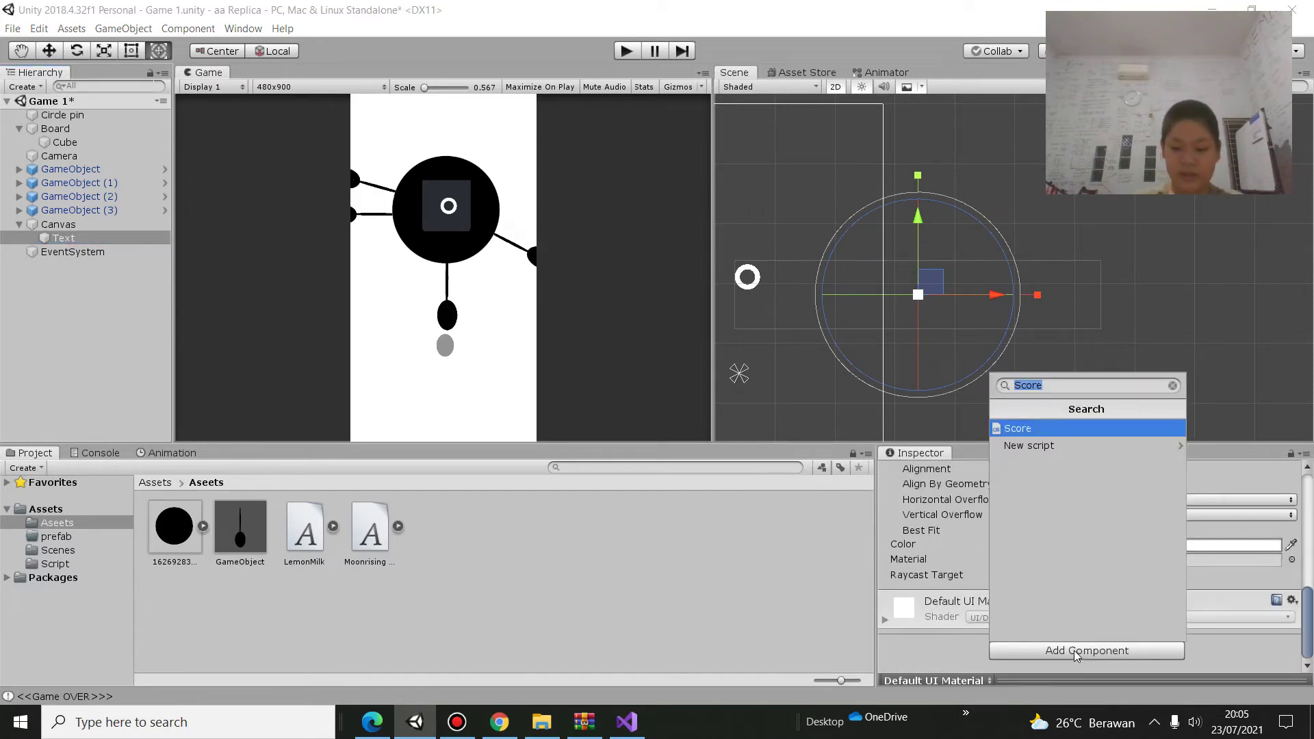
pyautogui.press('Return')
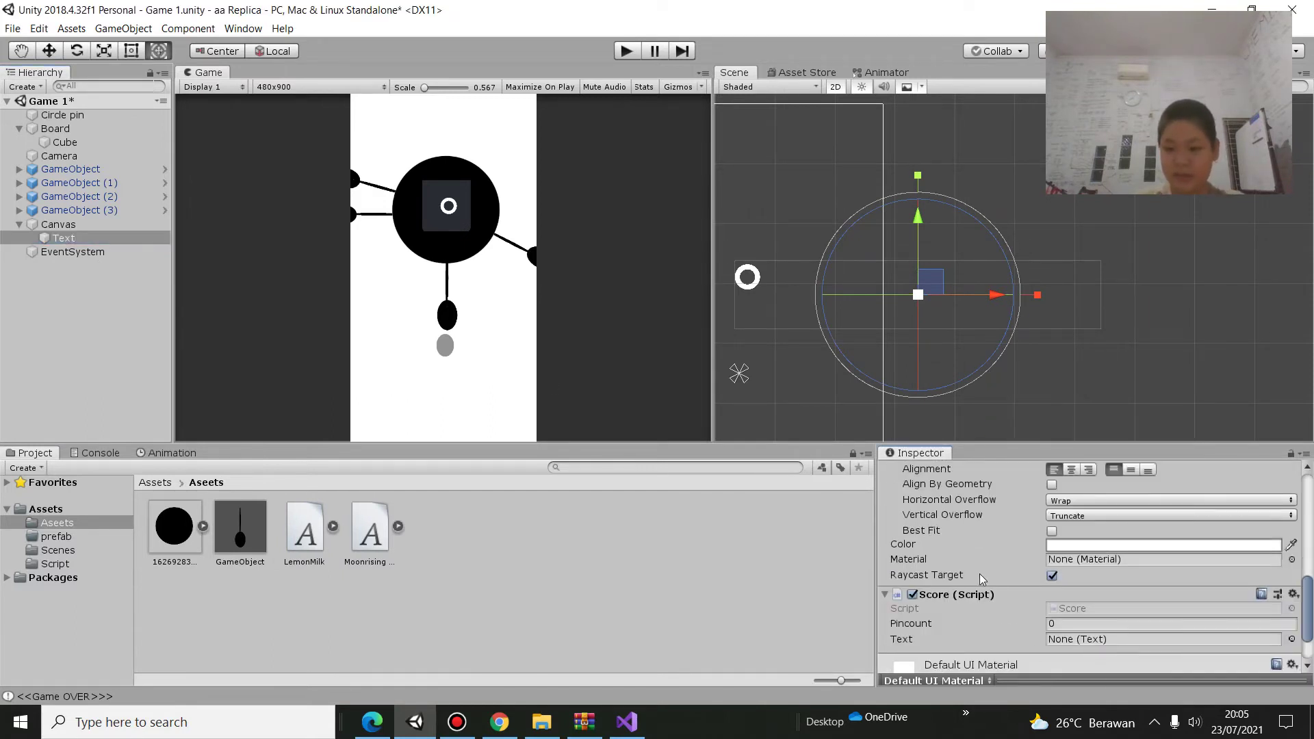
pyautogui.moveTo(64, 238); pyautogui.dragTo(1078, 639)
pyautogui.moveTo(918, 294); pyautogui.dragTo(981, 284)
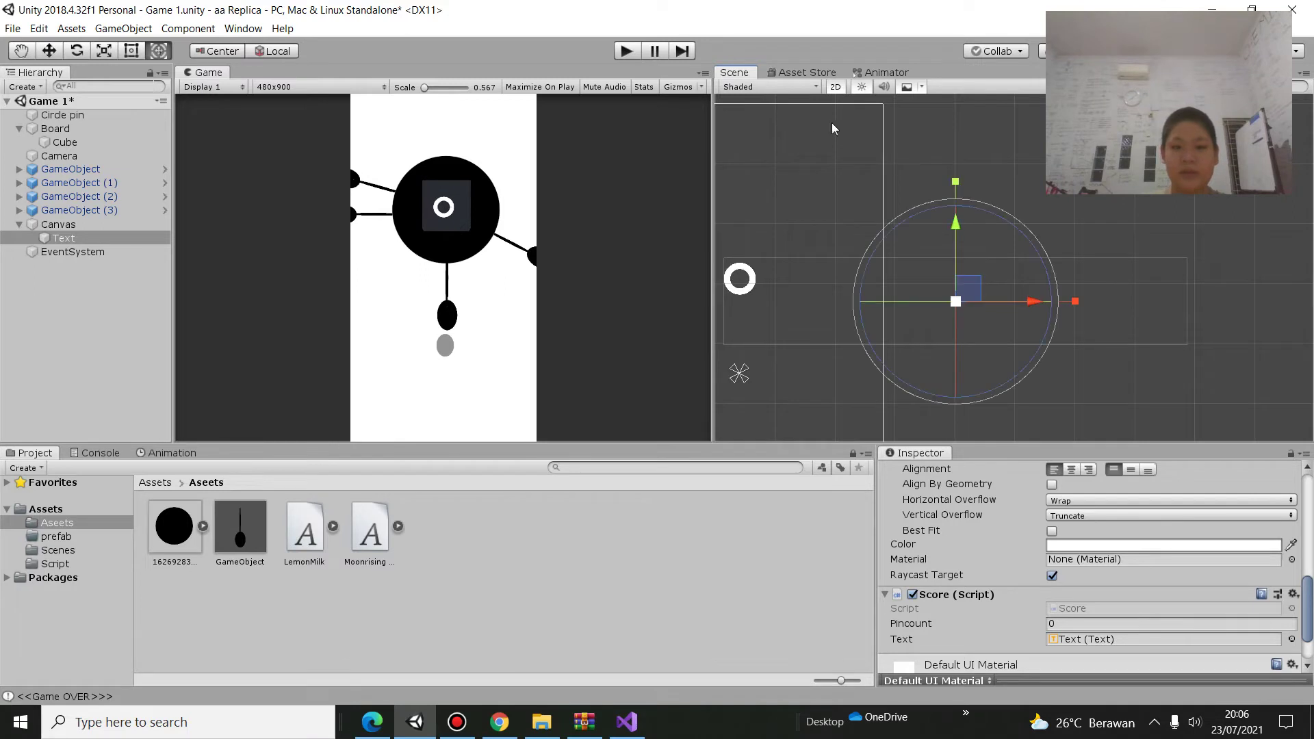
pyautogui.click(617, 48)
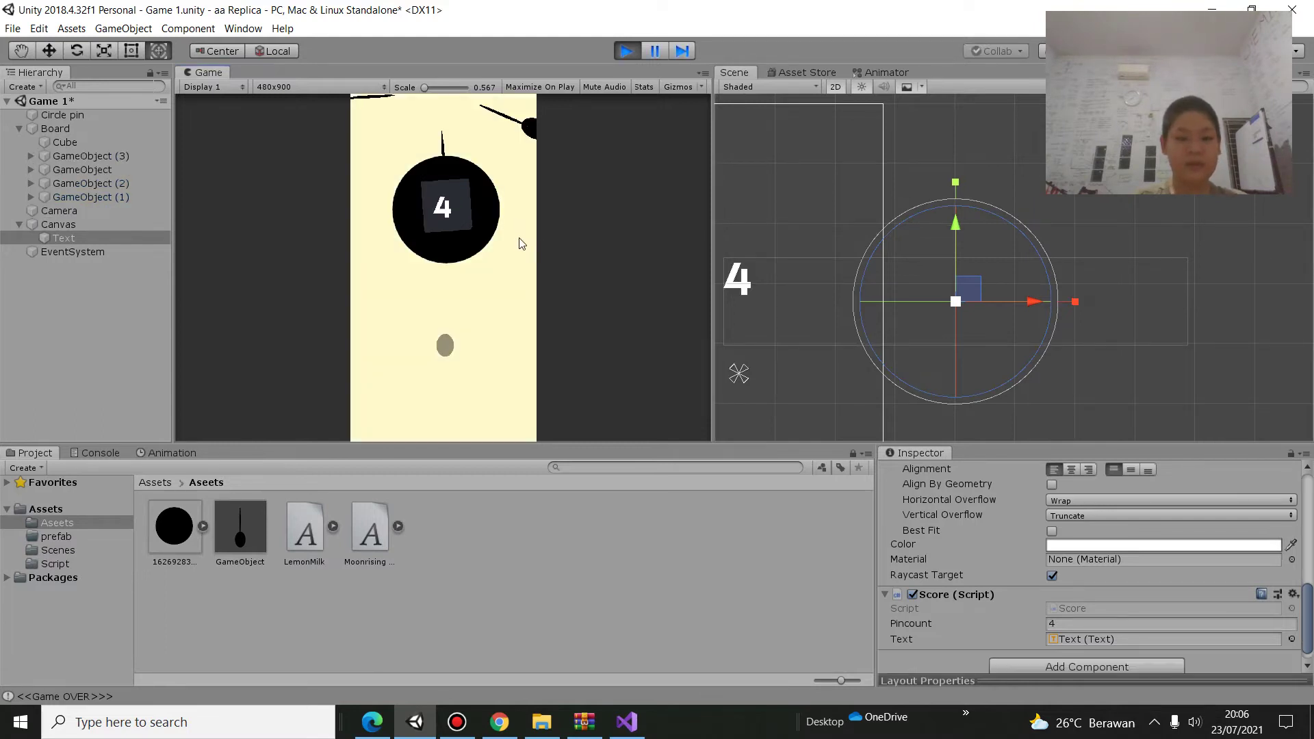
# Shoot four pins until the score reaches 8 and the game ends, then stop Play
pyautogui.click(503, 299)
pyautogui.click(502, 300)
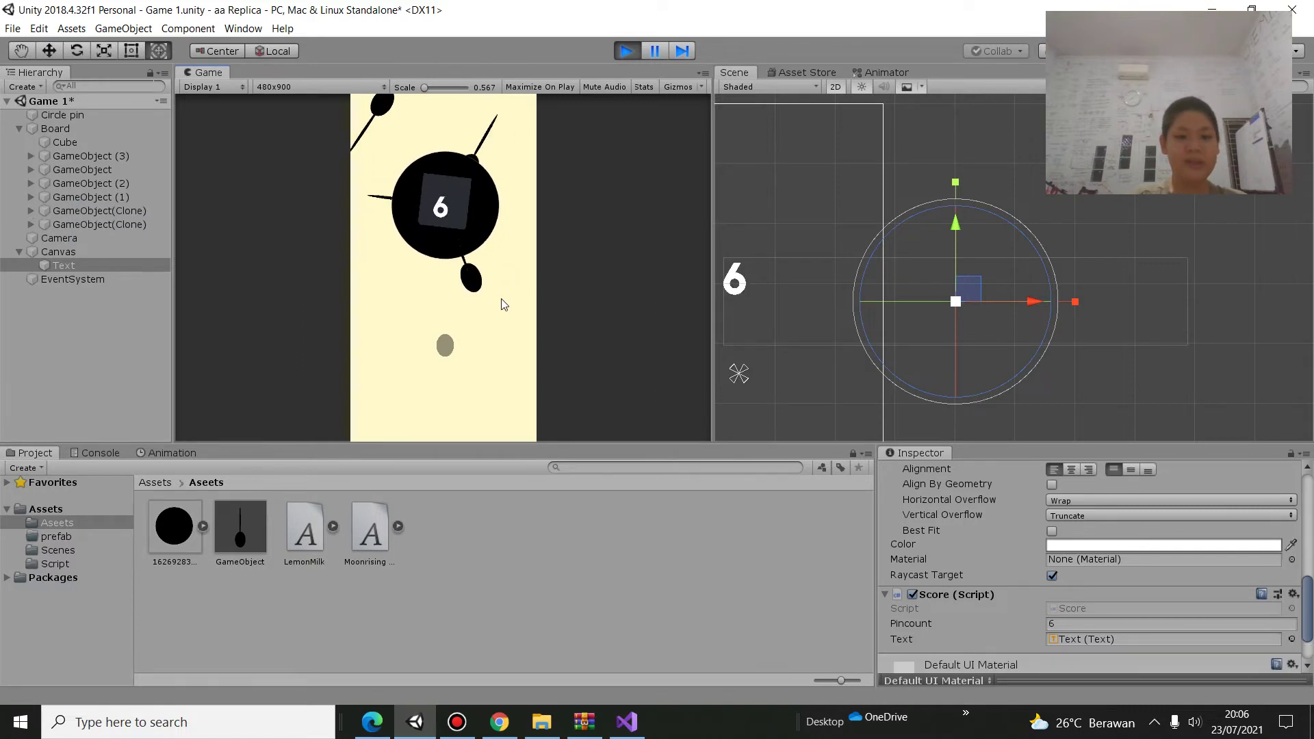
pyautogui.click(501, 301)
pyautogui.click(500, 302)
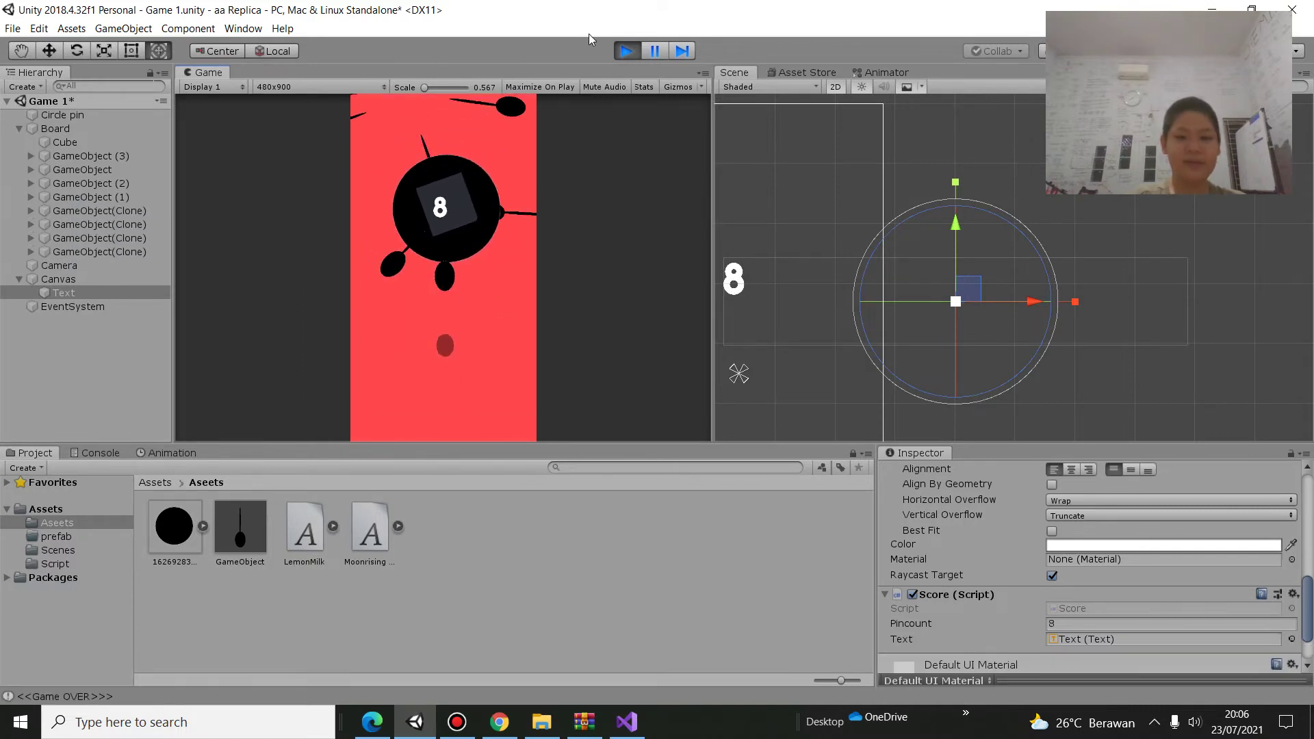
pyautogui.click(626, 50)
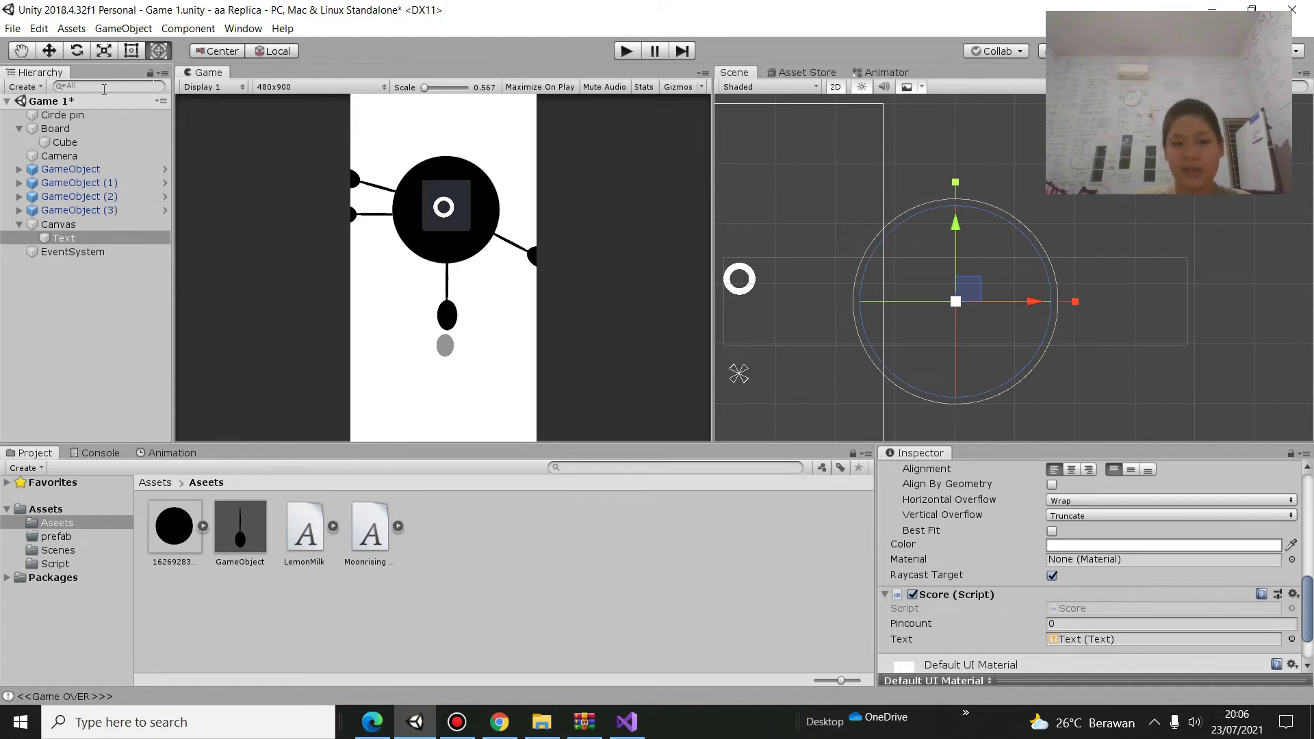
# Remove the Animator component from the Camera
pyautogui.click(81, 115)
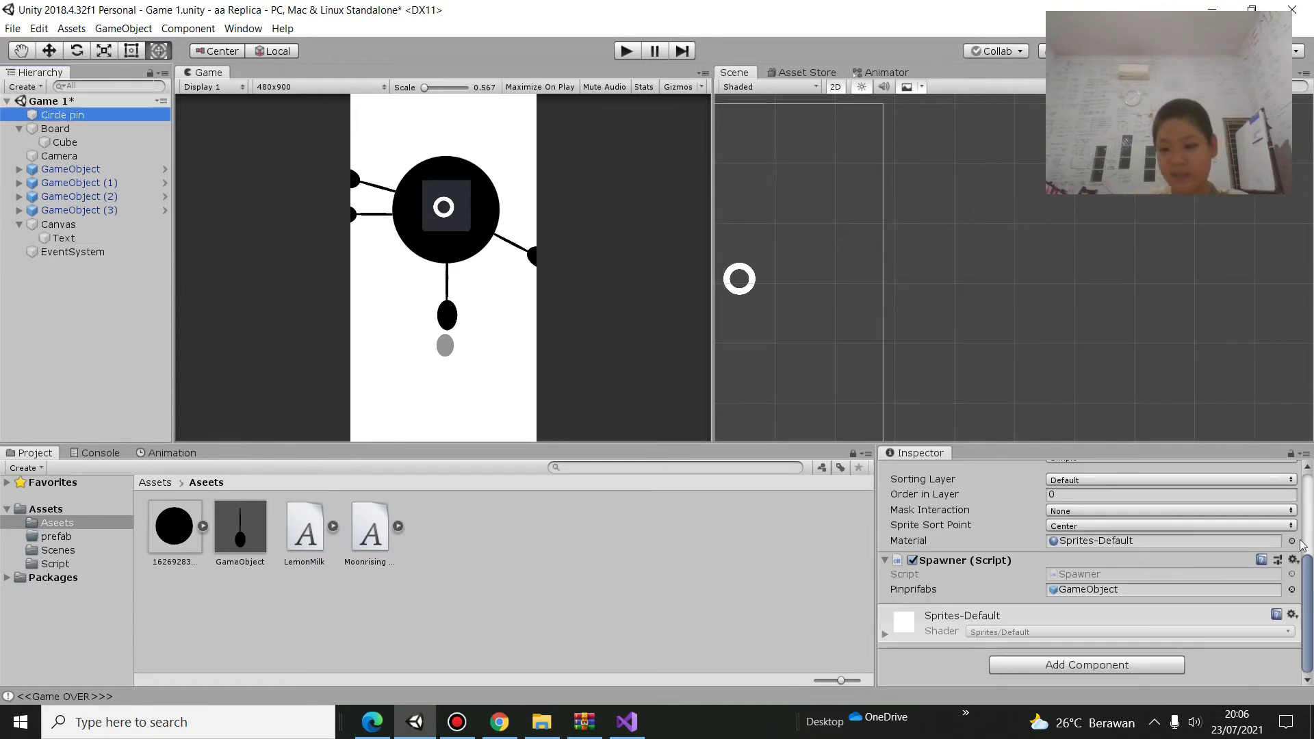
pyautogui.scroll(5, 1303, 545)
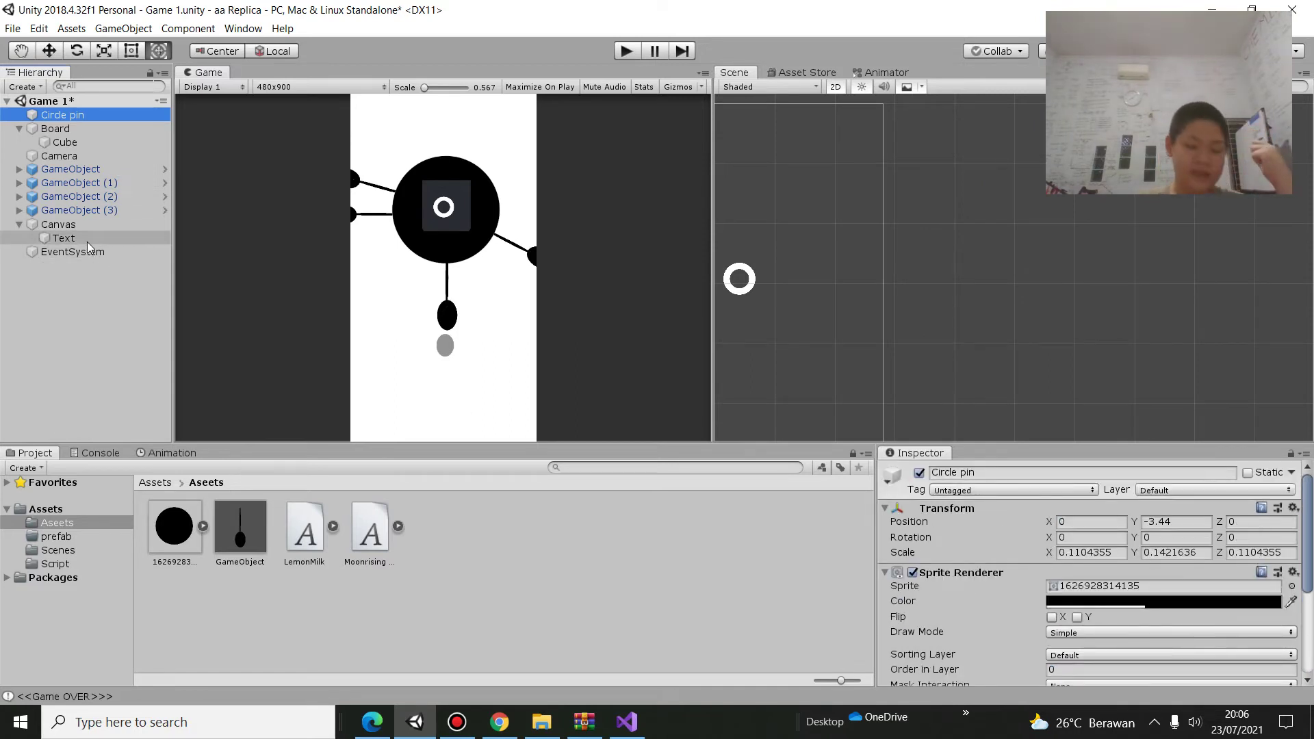
pyautogui.click(82, 155)
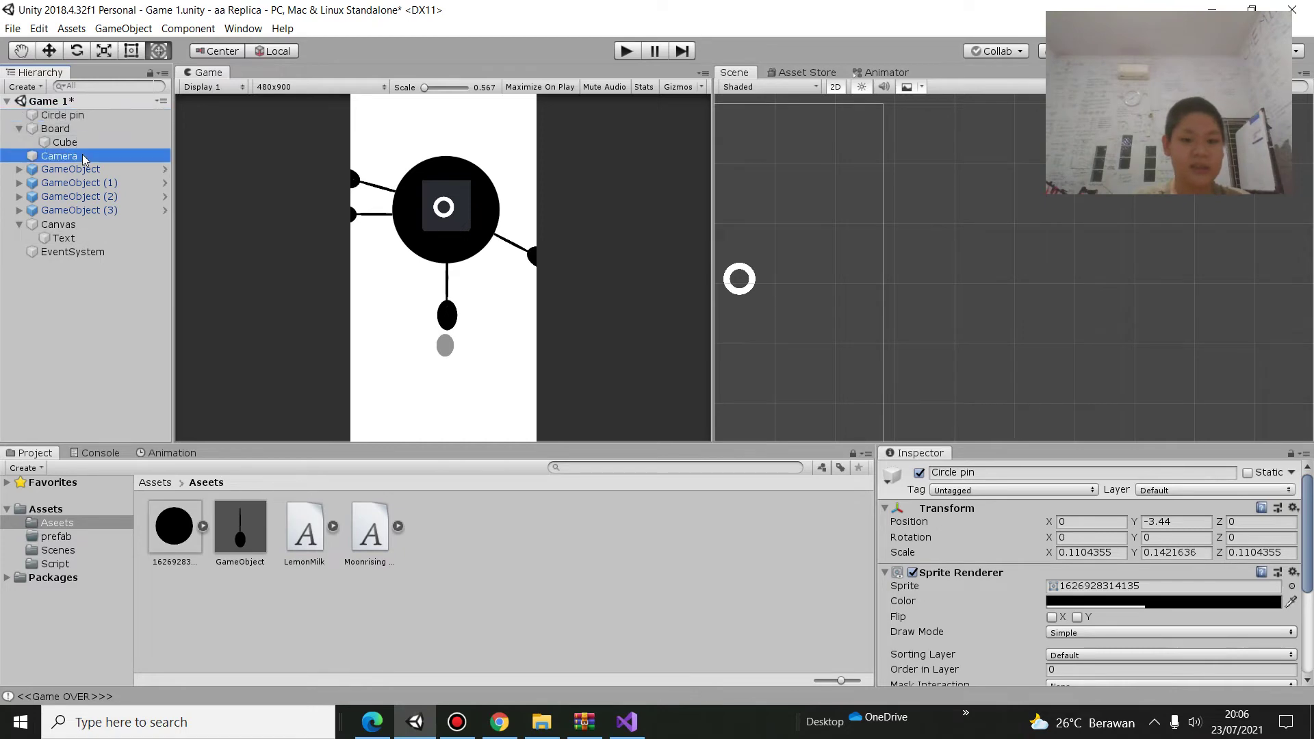
pyautogui.scroll(-3, 1079, 642)
pyautogui.scroll(-5, 1055, 570)
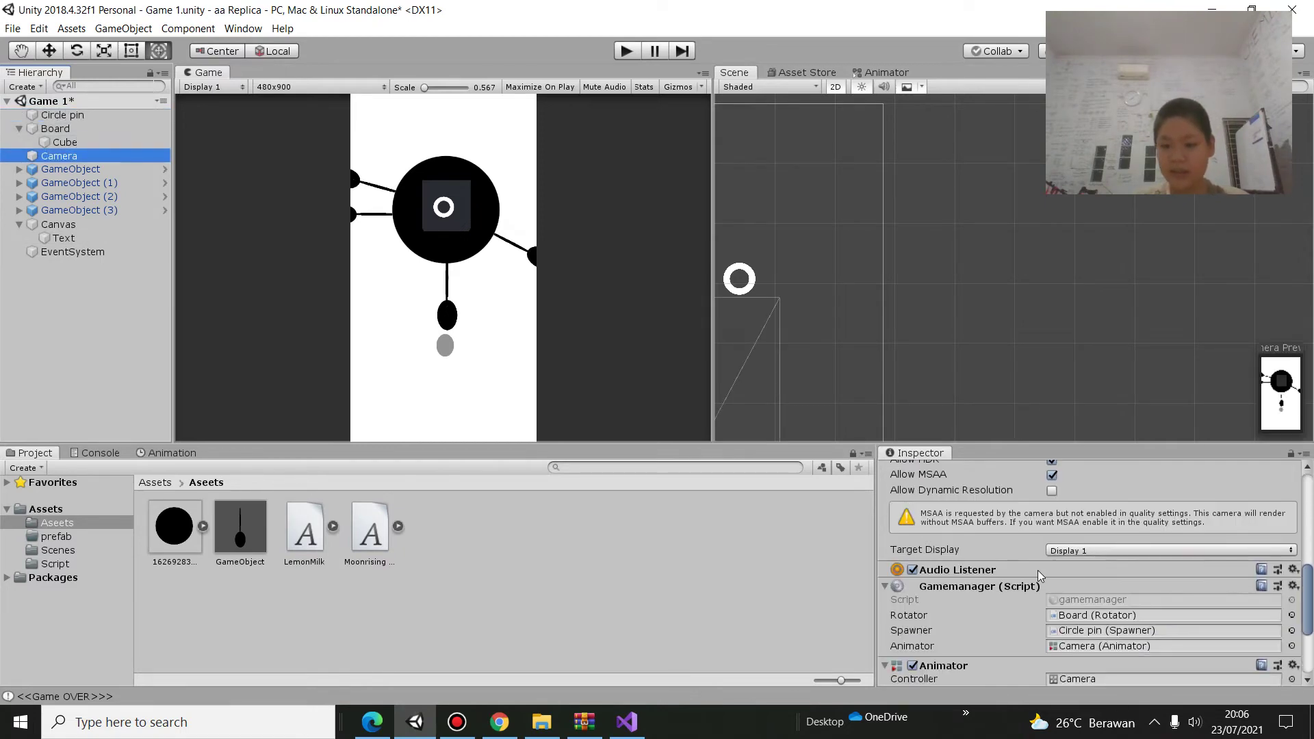
pyautogui.scroll(-3, 1038, 570)
pyautogui.rightClick(1007, 565)
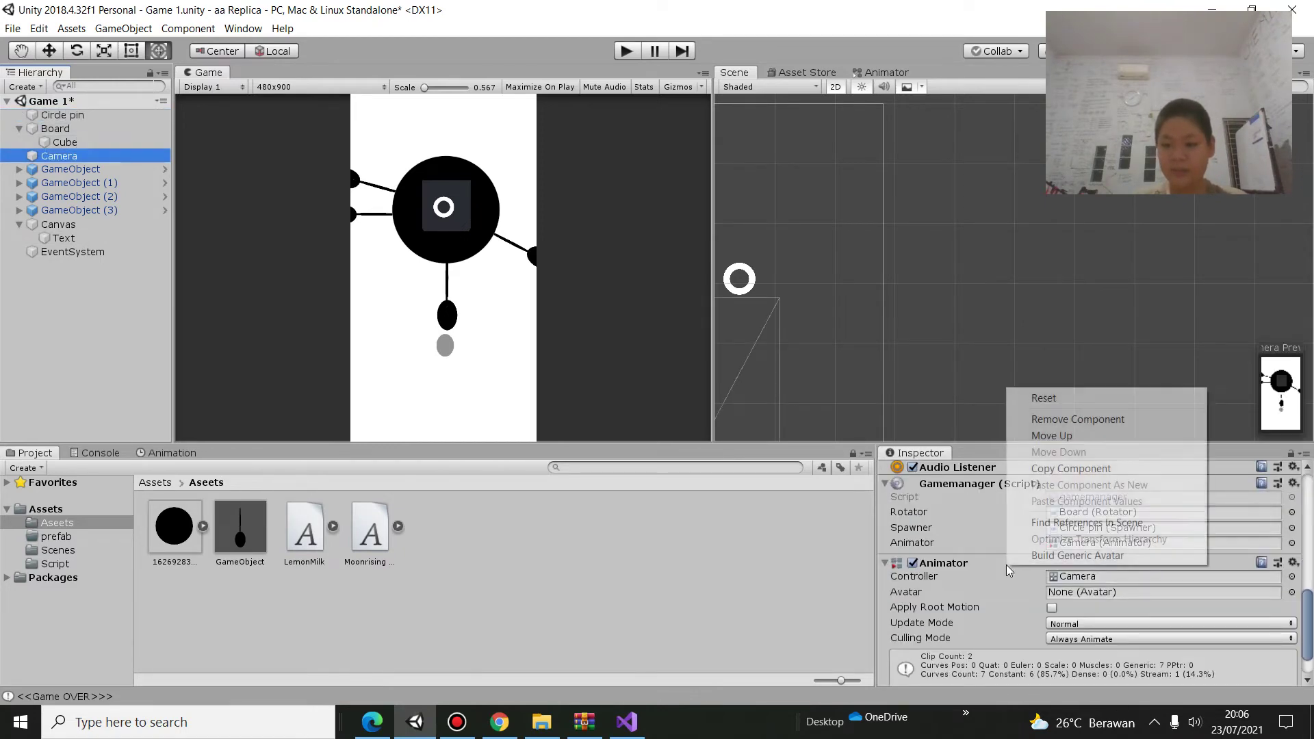
pyautogui.click(1088, 420)
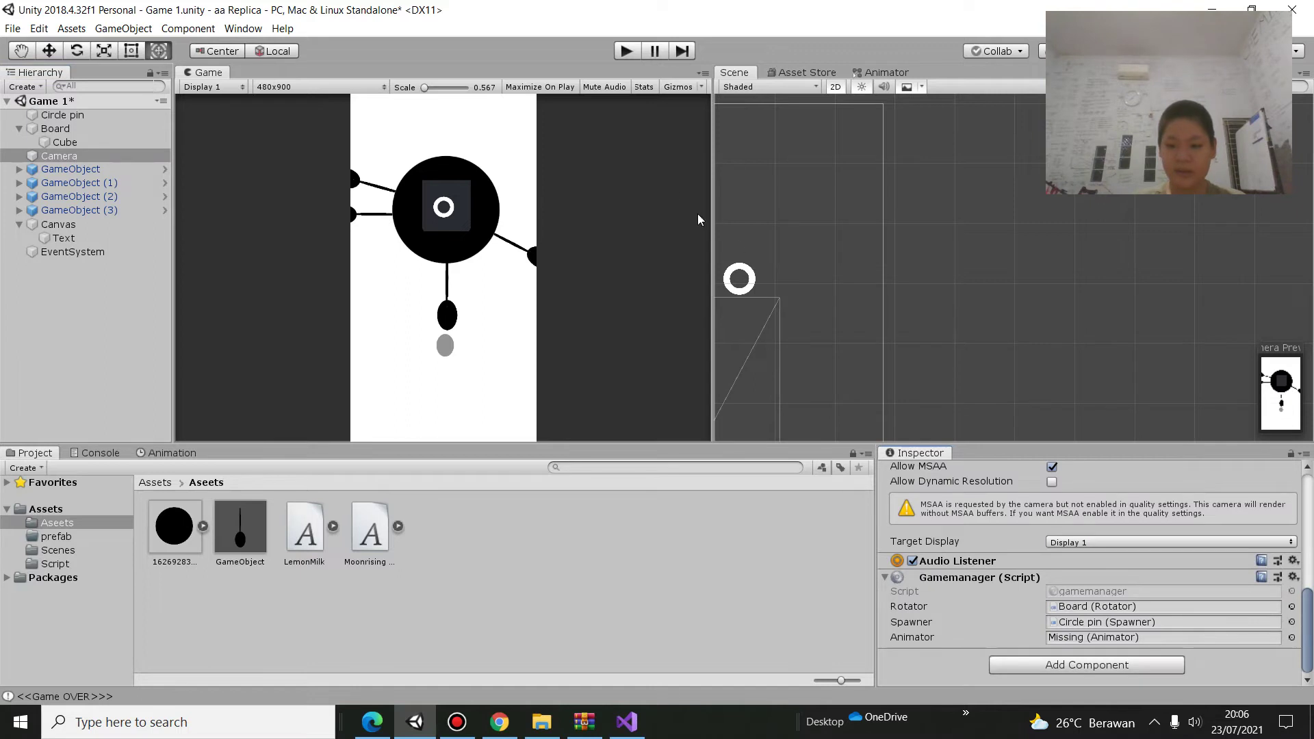
# Play-test again, shooting pins until the score hits 8, then stop
pyautogui.click(627, 58)
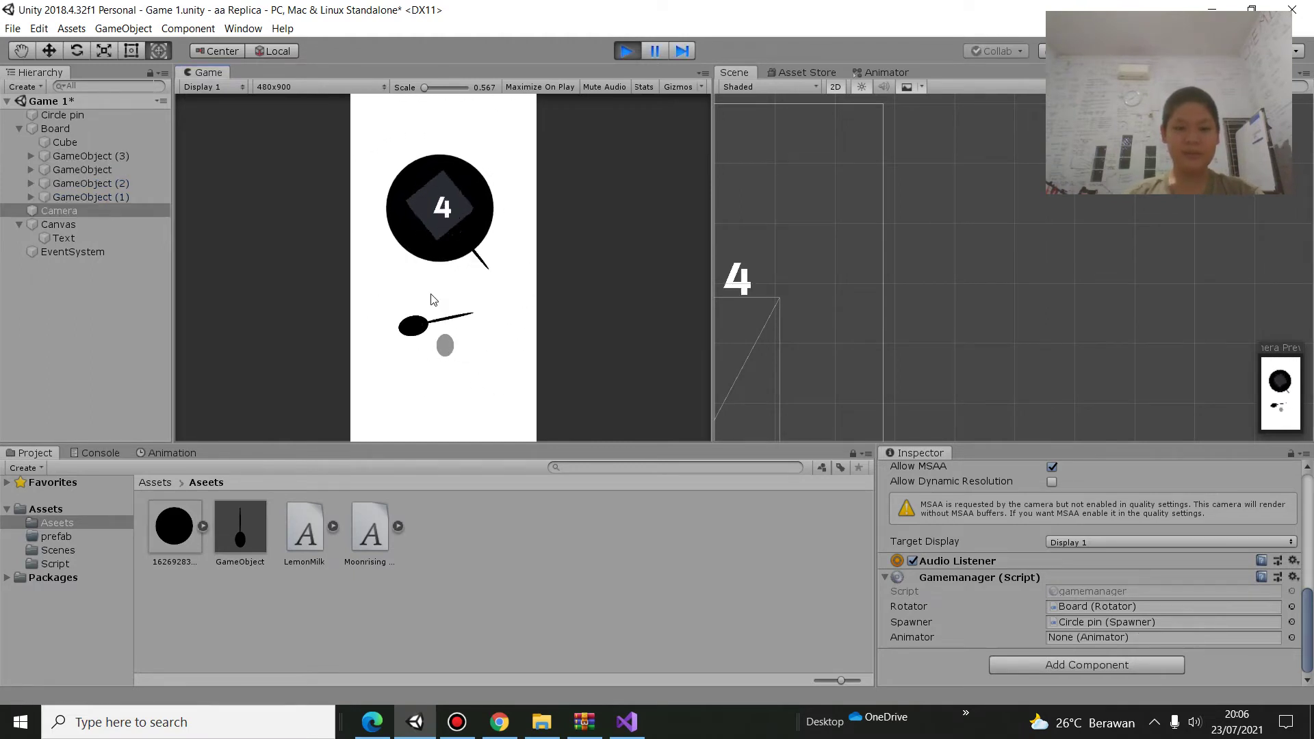
pyautogui.click(472, 208)
pyautogui.click(478, 195)
pyautogui.click(482, 183)
pyautogui.click(482, 183)
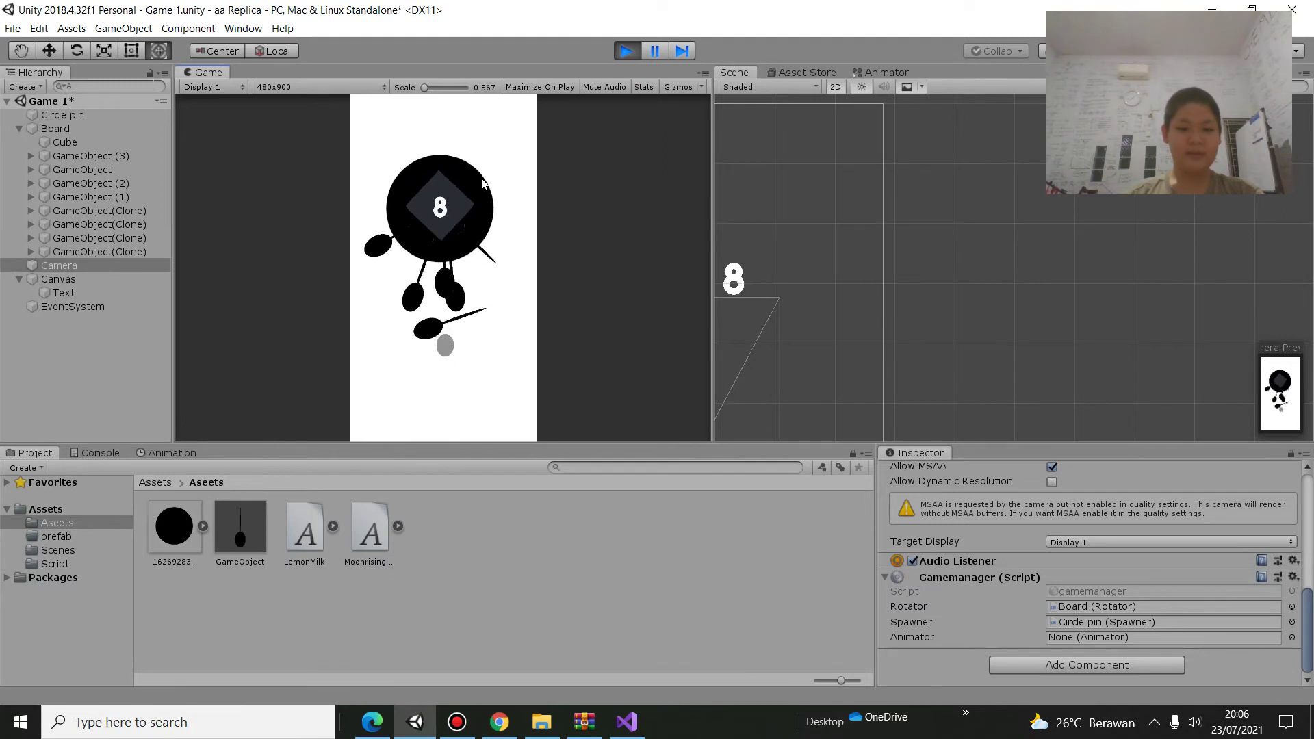
pyautogui.click(623, 51)
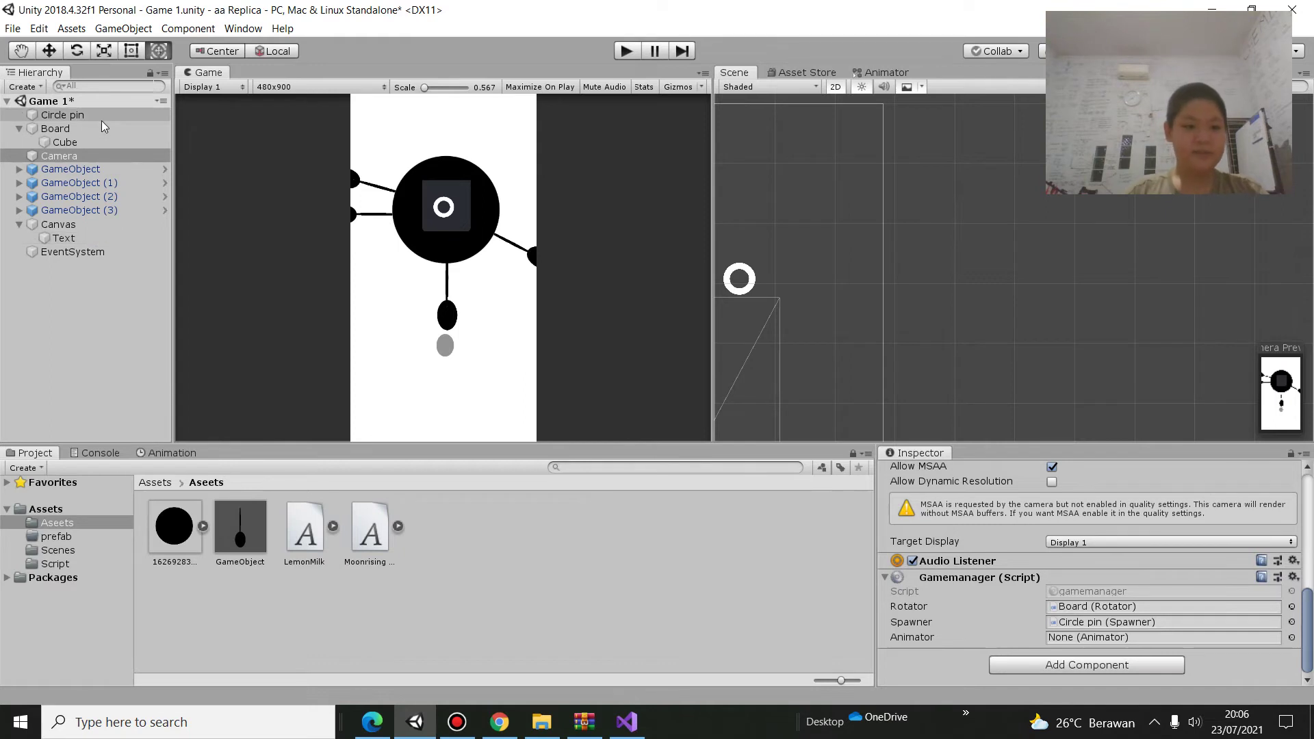
# Parent GameObject through GameObject (3) under Board, then collapse Board in the Hierarchy
pyautogui.click(96, 172)
pyautogui.keyDown('shift'); pyautogui.click(119, 211); pyautogui.keyUp('shift')
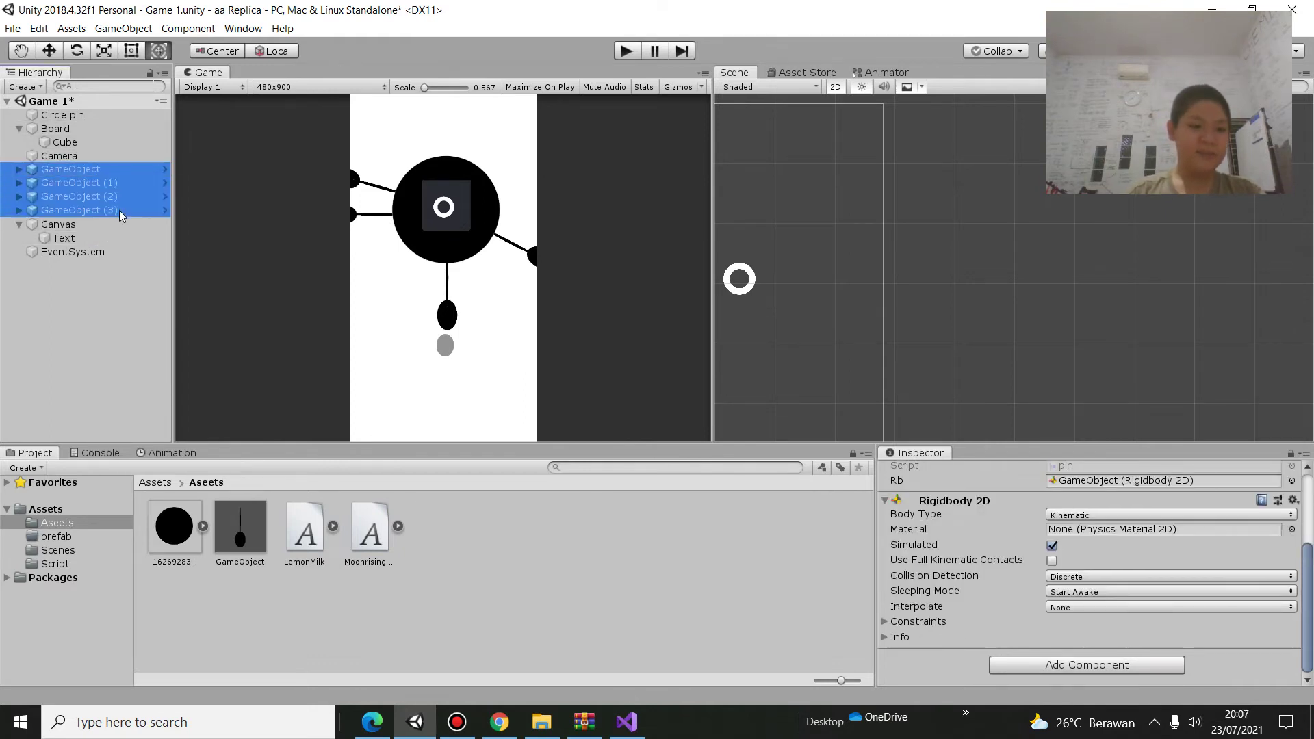
pyautogui.moveTo(100, 199)
pyautogui.mouseDown()
pyautogui.moveTo(113, 132)
pyautogui.moveTo(96, 134)
pyautogui.mouseUp()
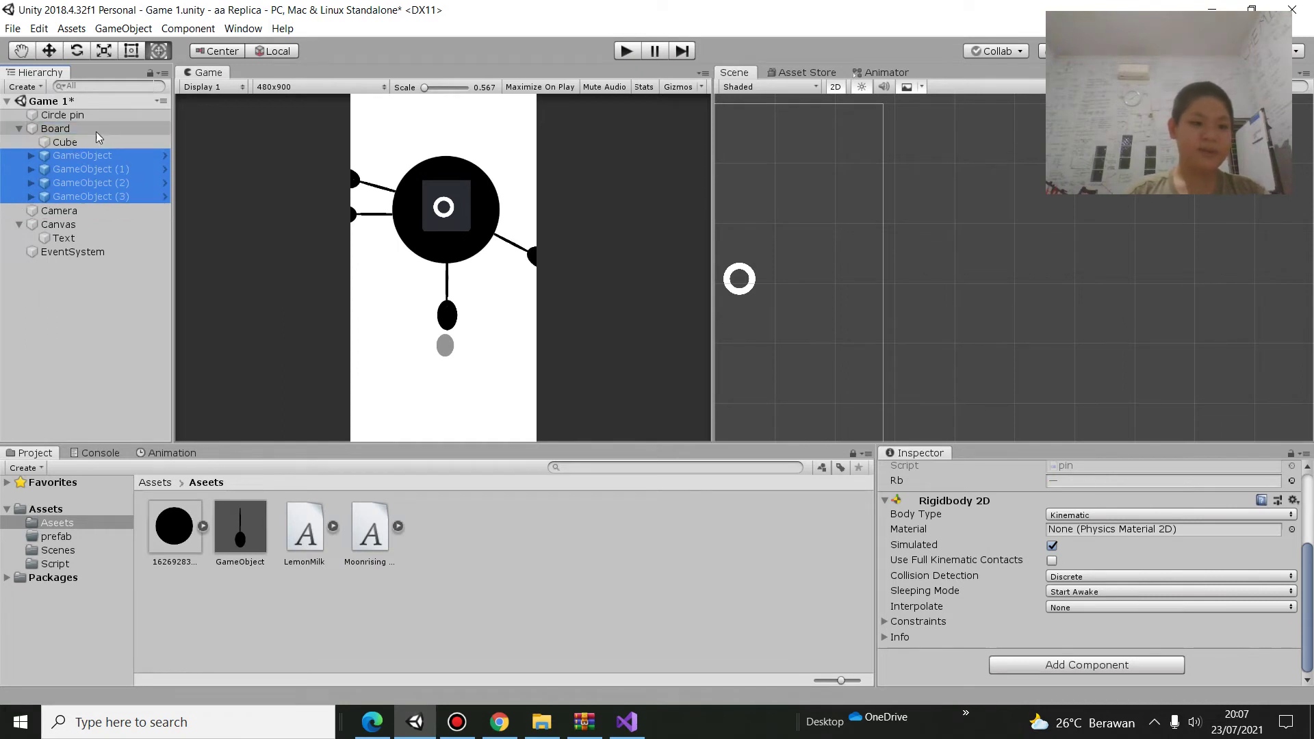
pyautogui.click(19, 130)
# Play-test the game to a score of 4, checking the Canvas, then stop
pyautogui.click(631, 47)
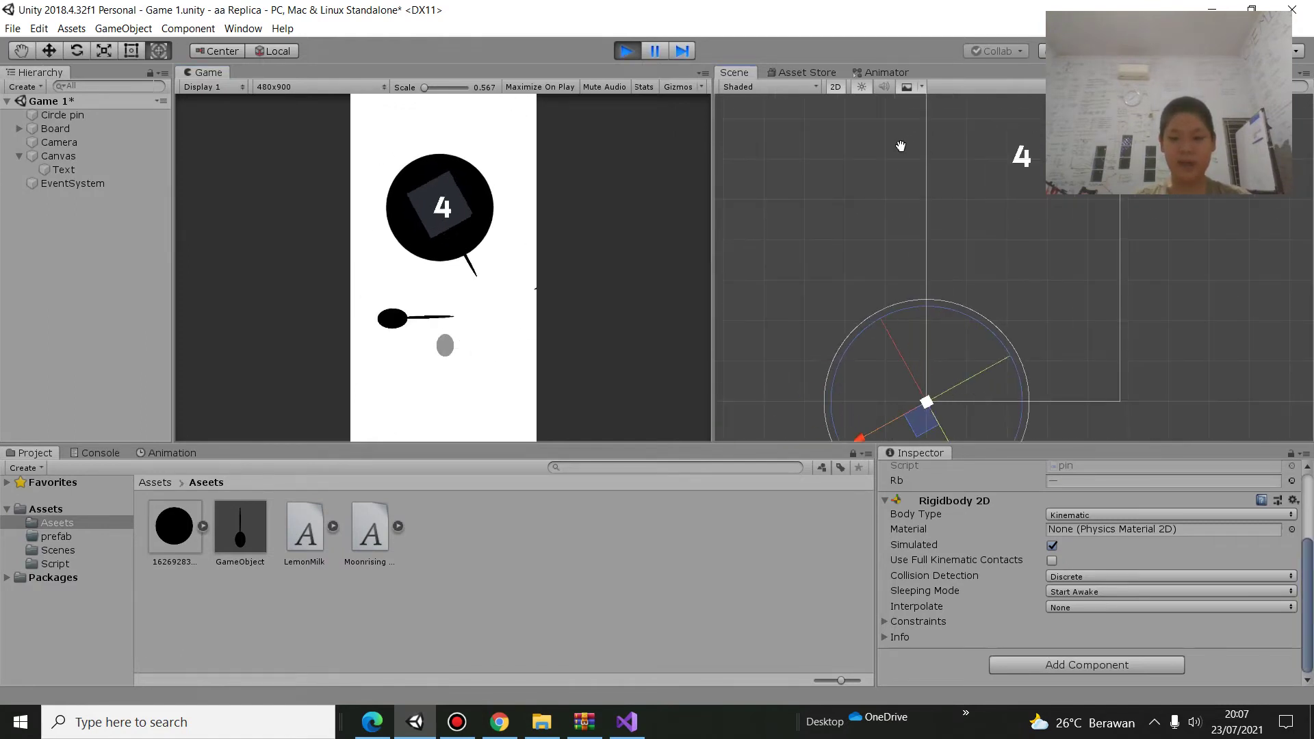
pyautogui.click(39, 158)
pyautogui.doubleClick(81, 124)
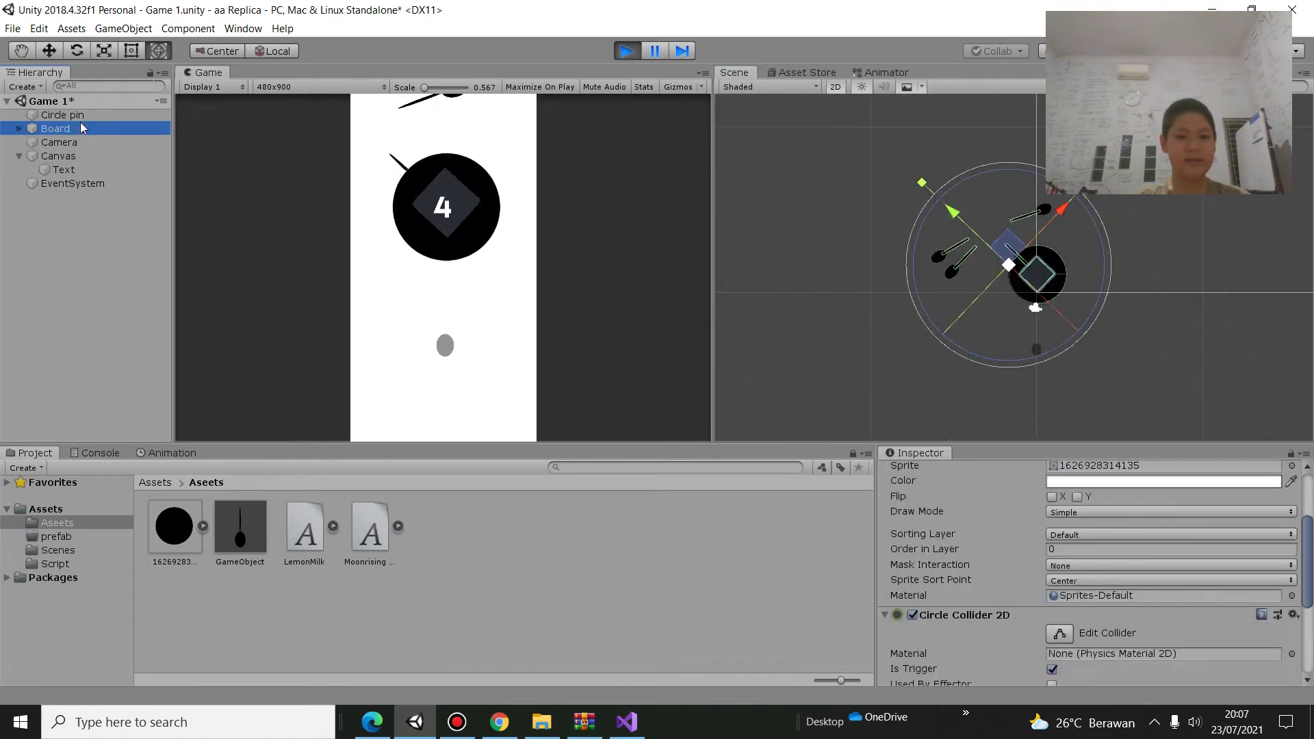
pyautogui.click(58, 156)
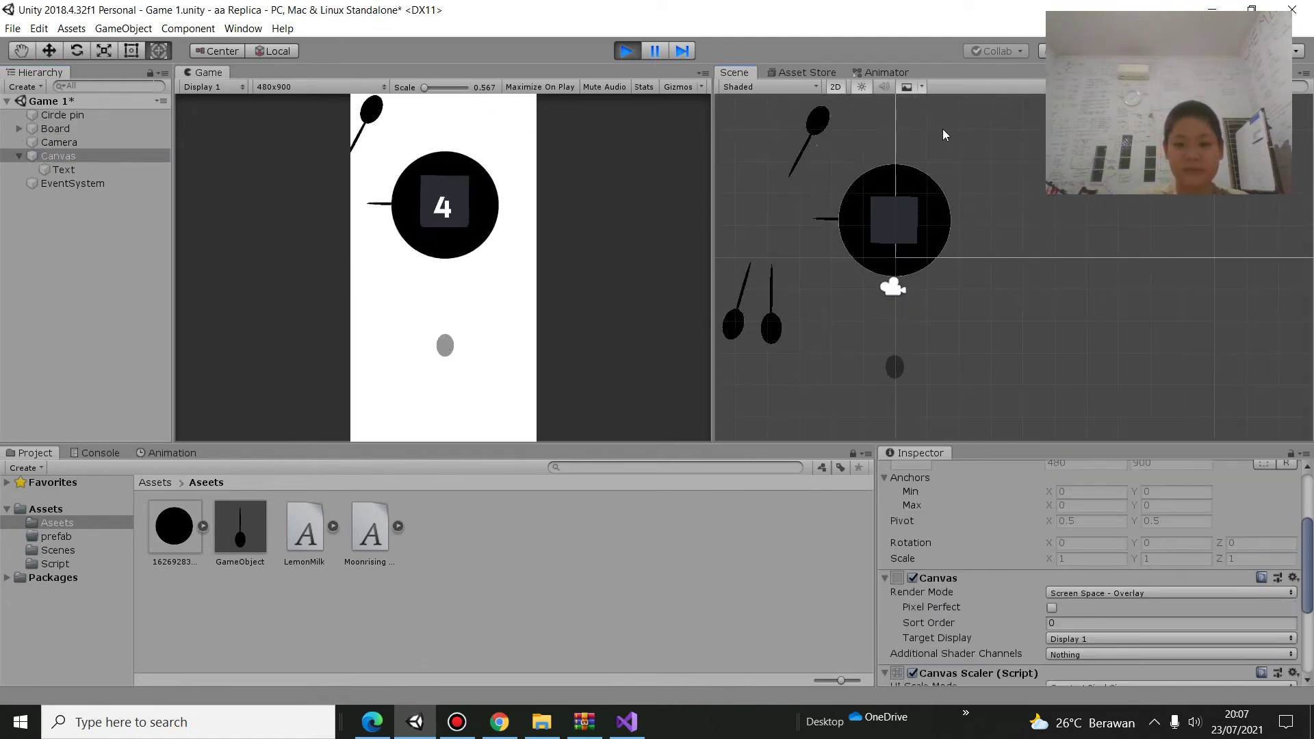
pyautogui.click(627, 51)
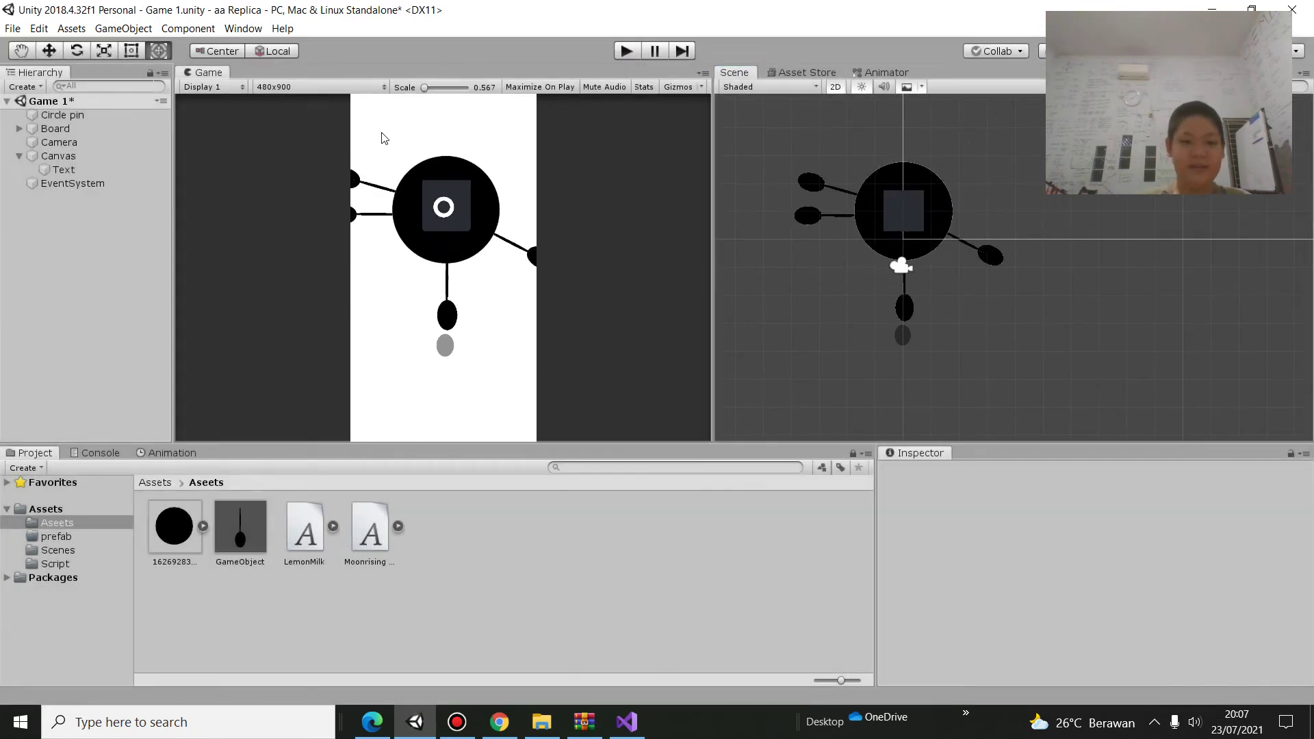
# Expand Board and review the first preset pin's Pin (Script) and Rigidbody 2D settings
pyautogui.click(82, 130)
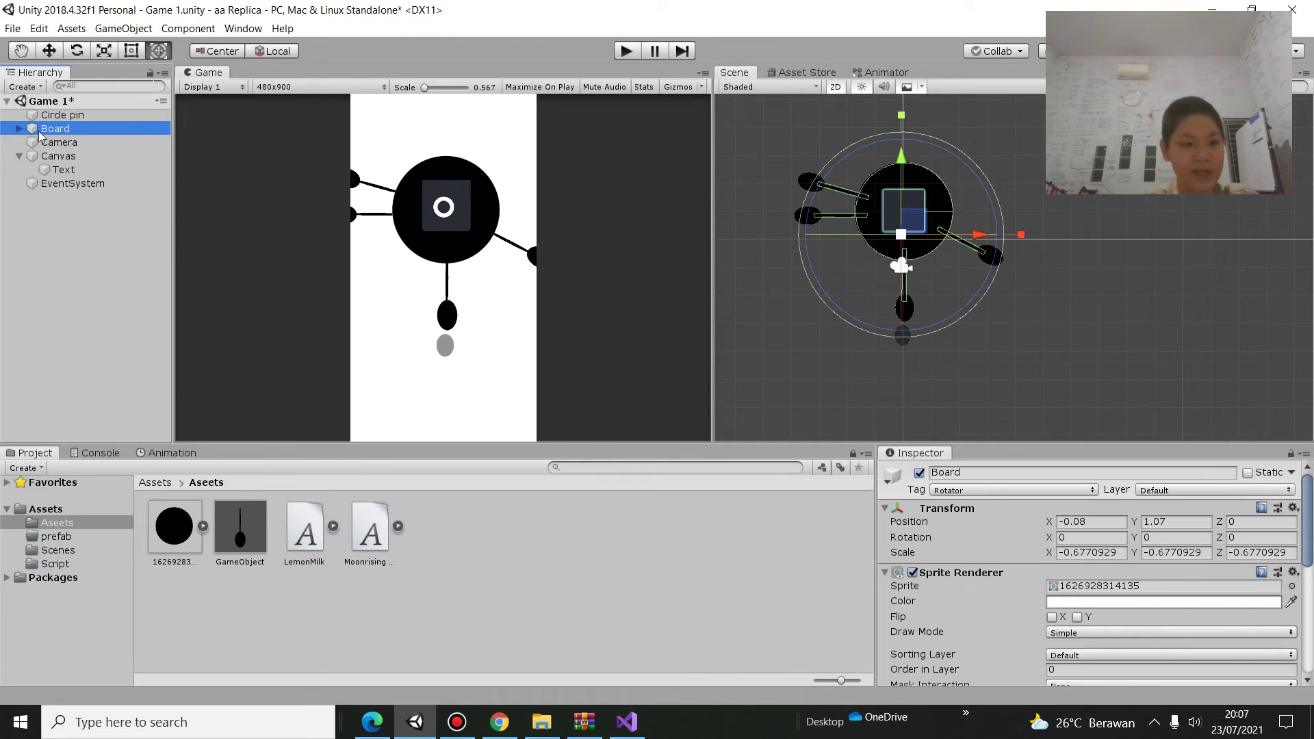
pyautogui.click(18, 128)
pyautogui.click(75, 155)
pyautogui.scroll(-5, 1103, 564)
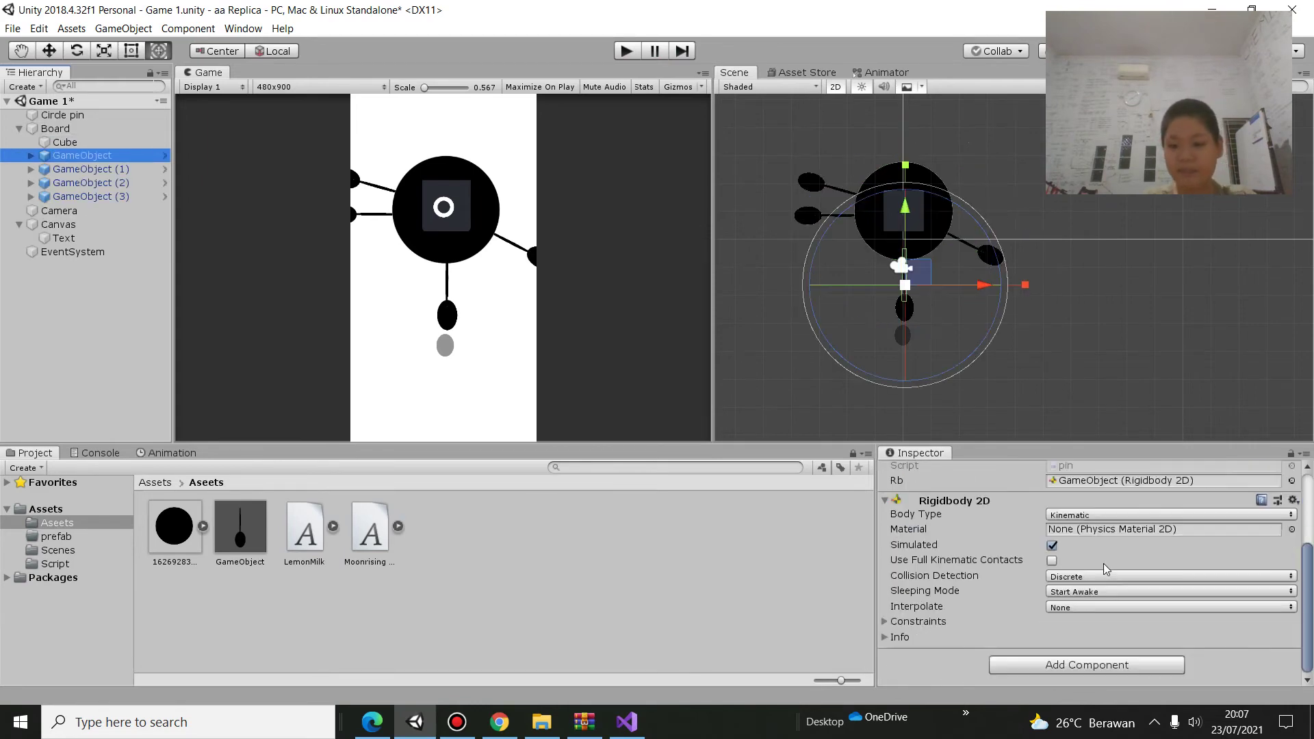
pyautogui.scroll(4, 1103, 564)
pyautogui.scroll(-3, 1103, 564)
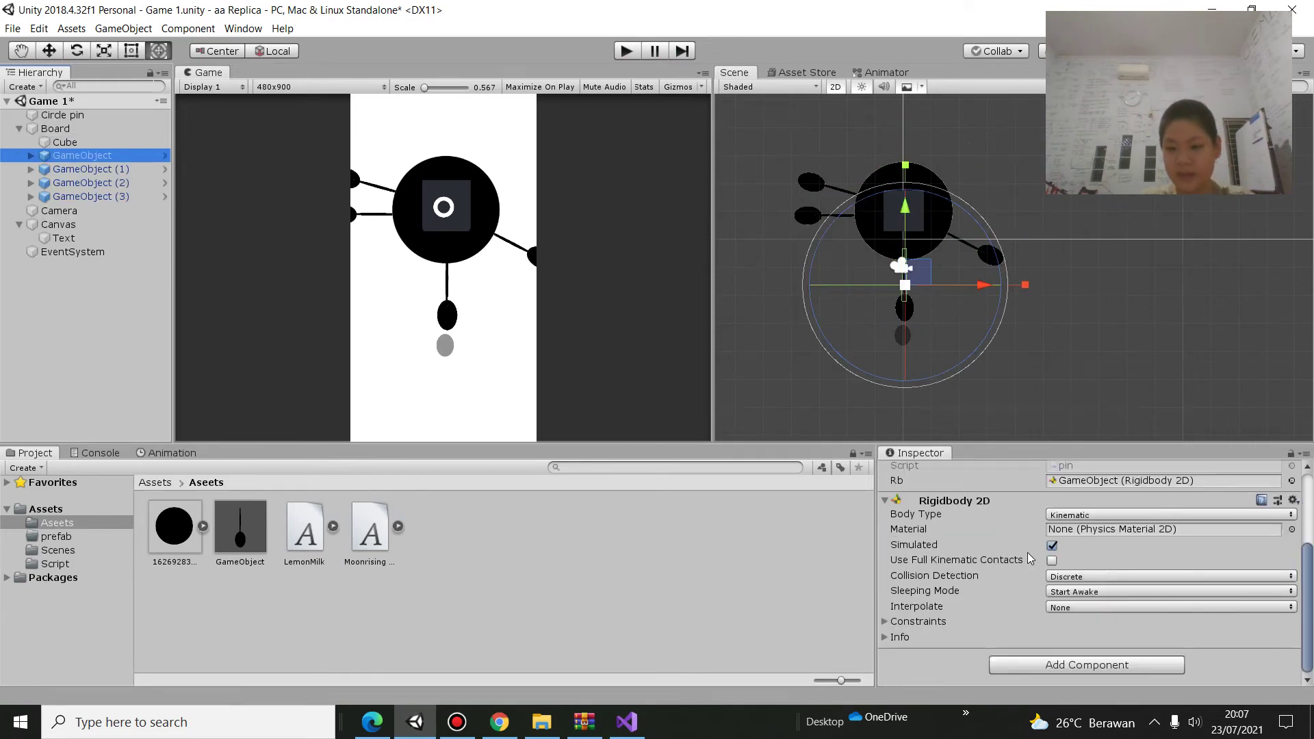
pyautogui.scroll(2, 1028, 553)
pyautogui.click(915, 552)
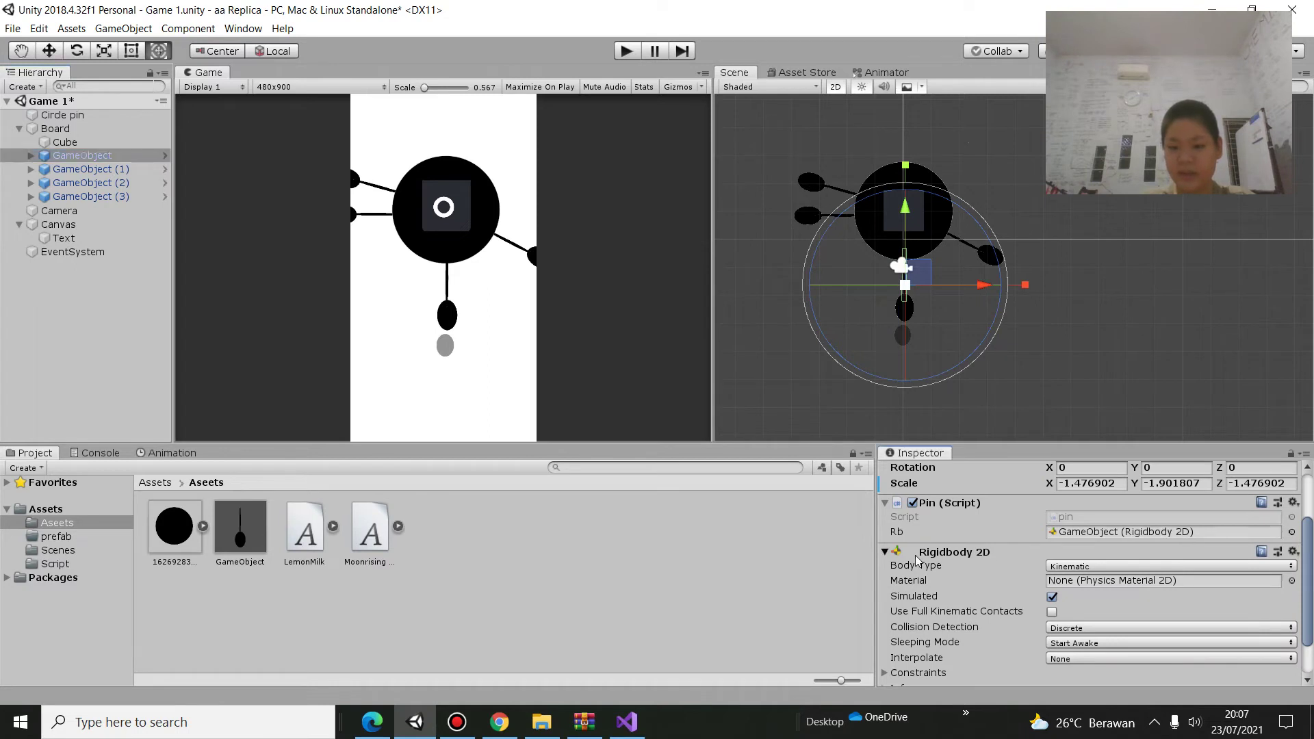
pyautogui.click(906, 637)
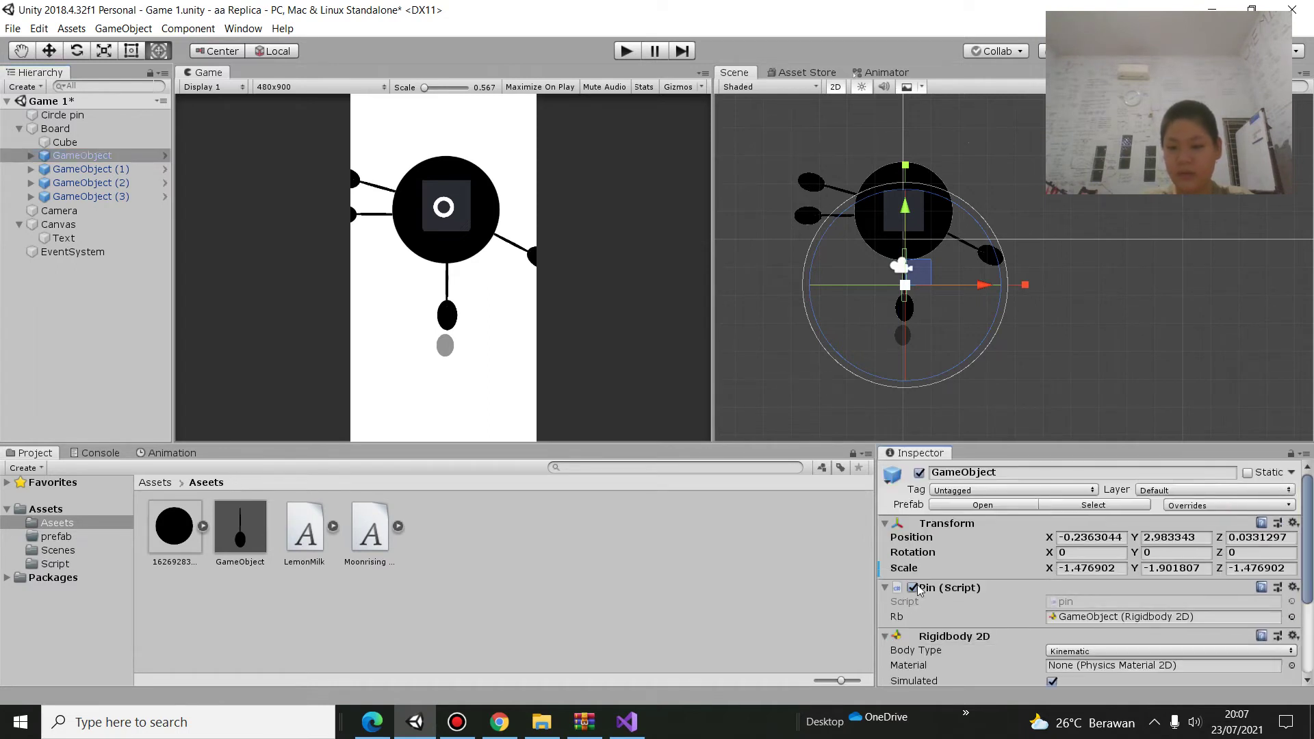
pyautogui.scroll(-2, 910, 568)
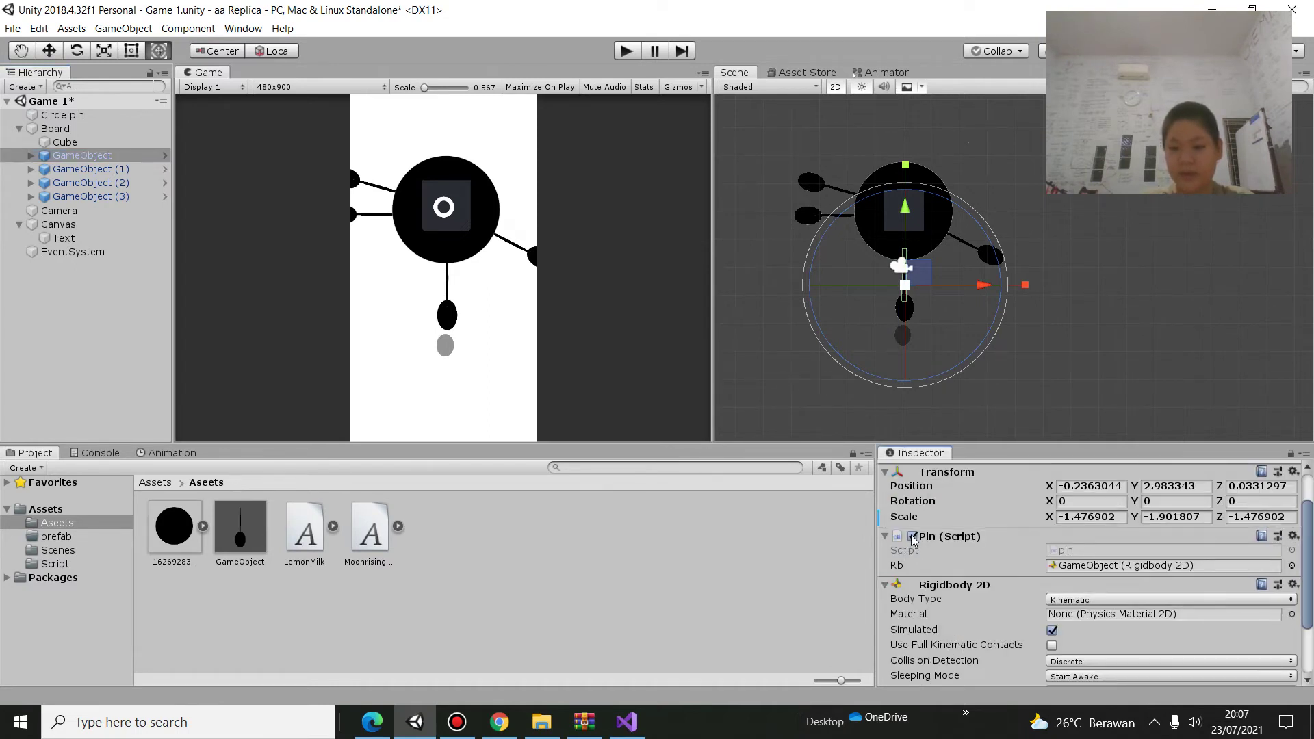
# Select GameObject (1) through (3), check the Canvas, and start a new play-test
pyautogui.click(36, 171)
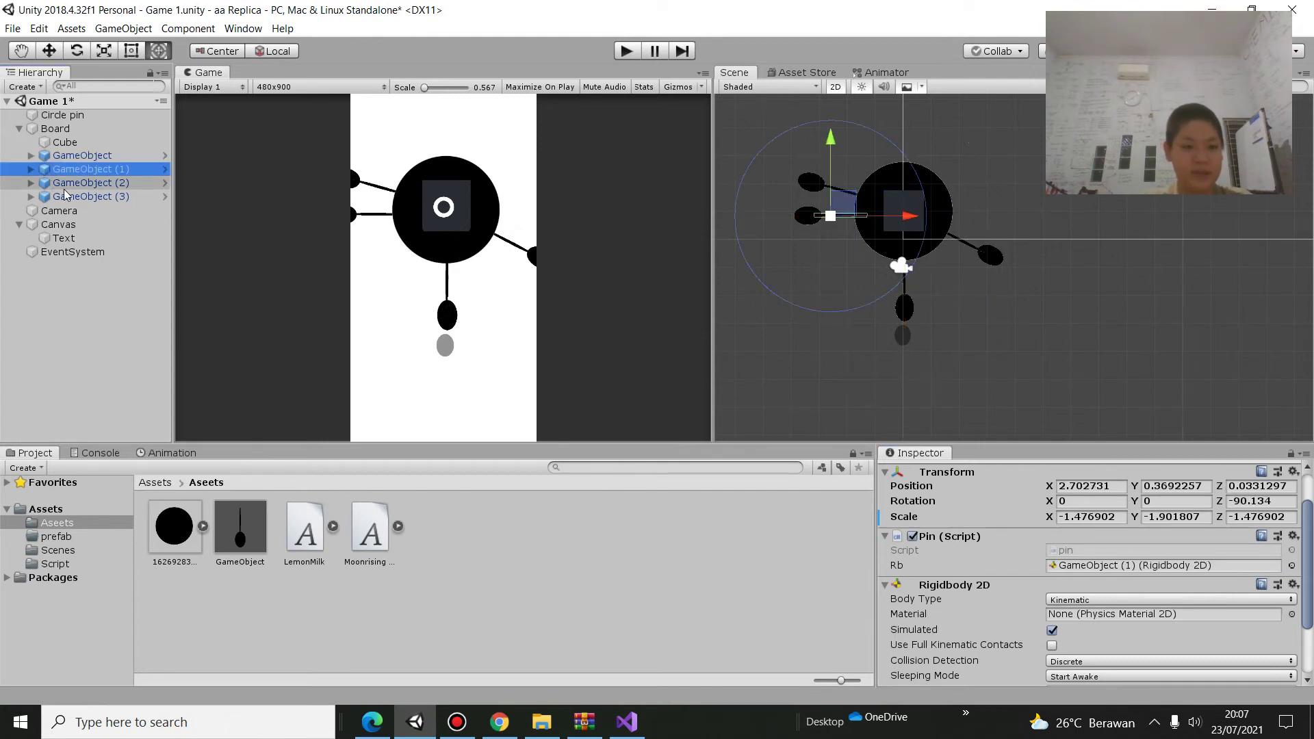
pyautogui.keyDown('shift'); pyautogui.click(82, 197); pyautogui.keyUp('shift')
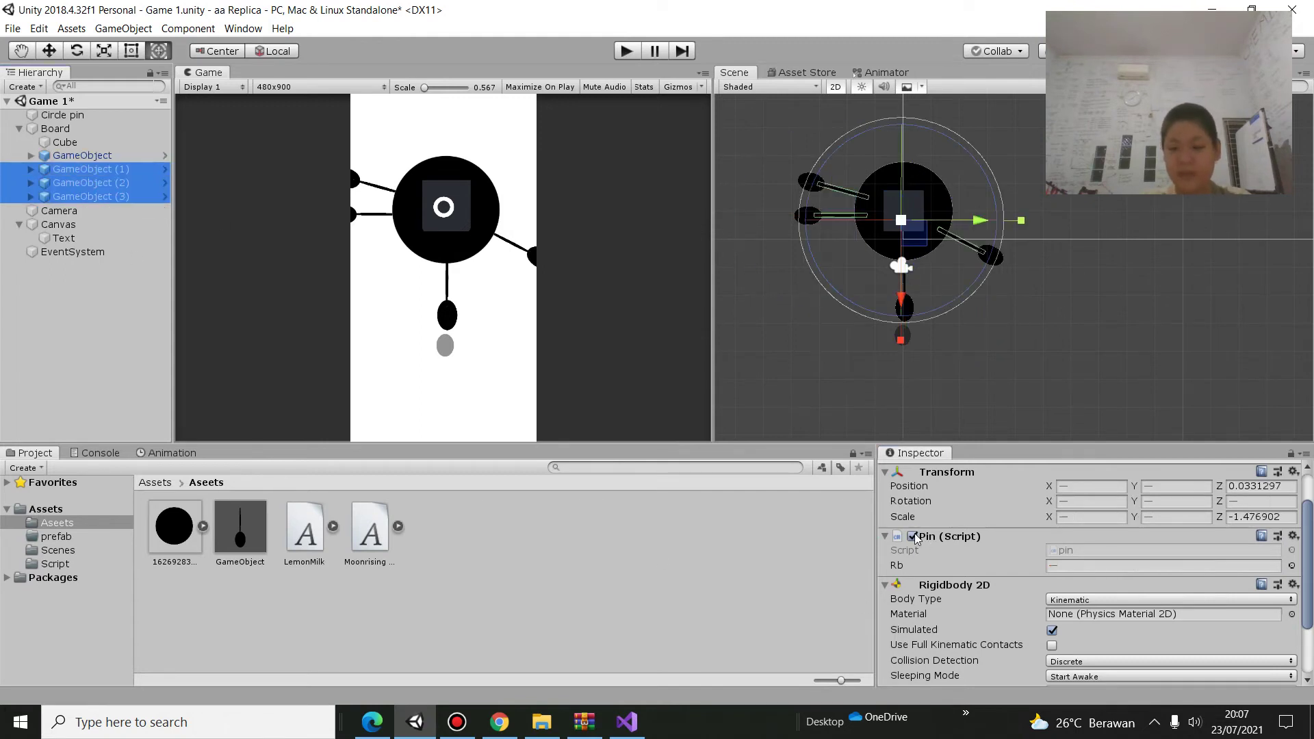
pyautogui.click(1082, 224)
pyautogui.click(622, 56)
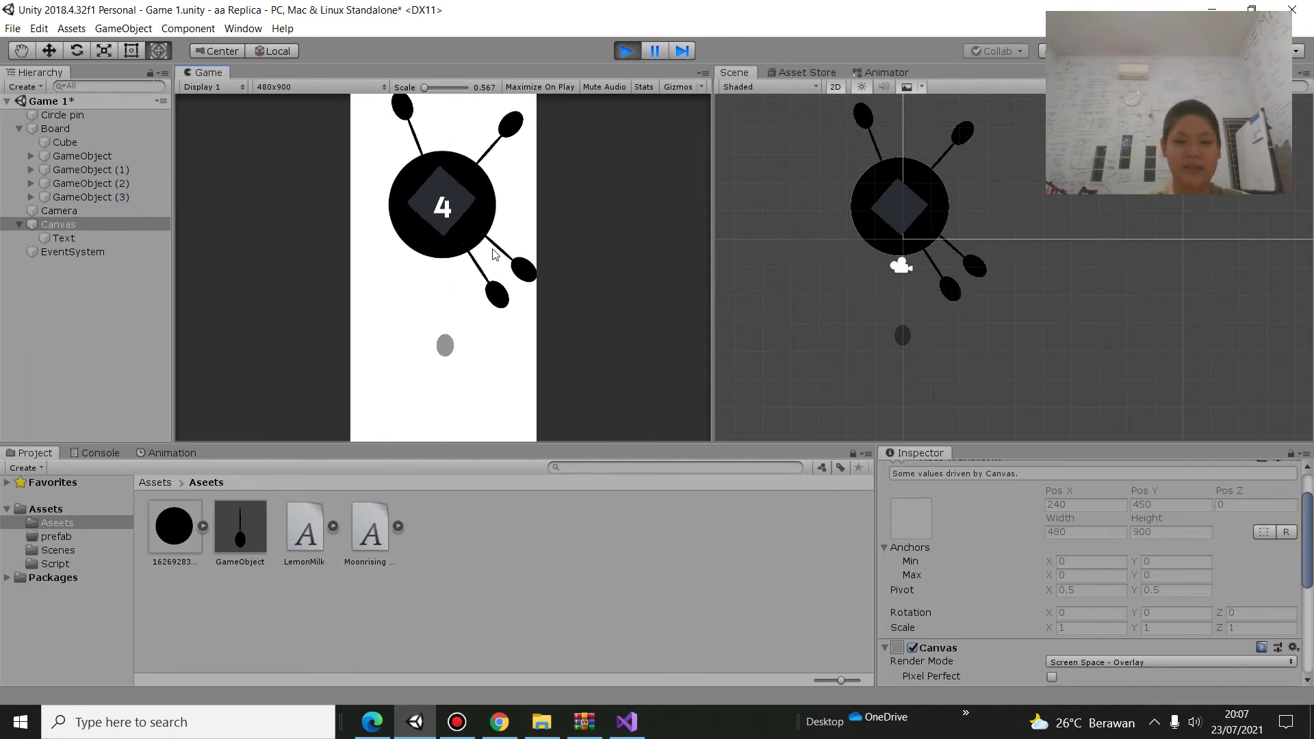
# Shoot pins in two quick play-tests, reaching a score of 6
pyautogui.click(496, 255)
pyautogui.click(499, 254)
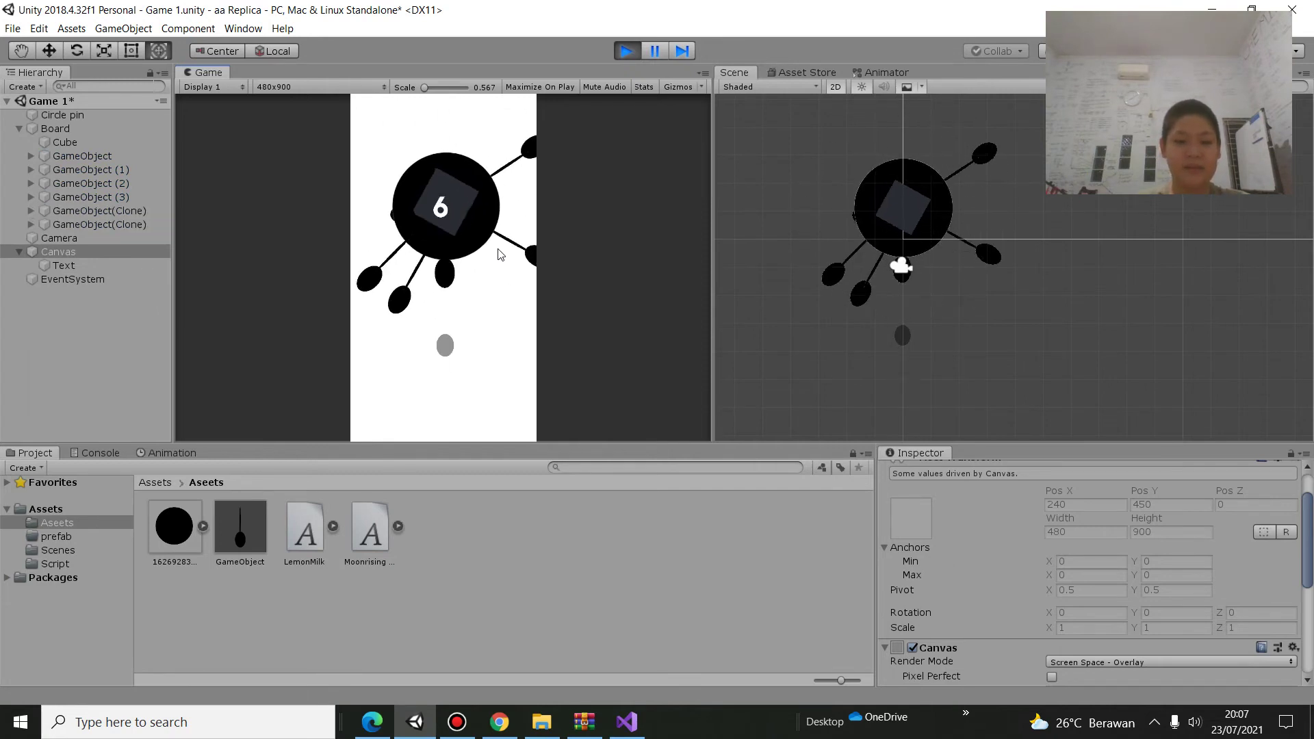
pyautogui.click(629, 52)
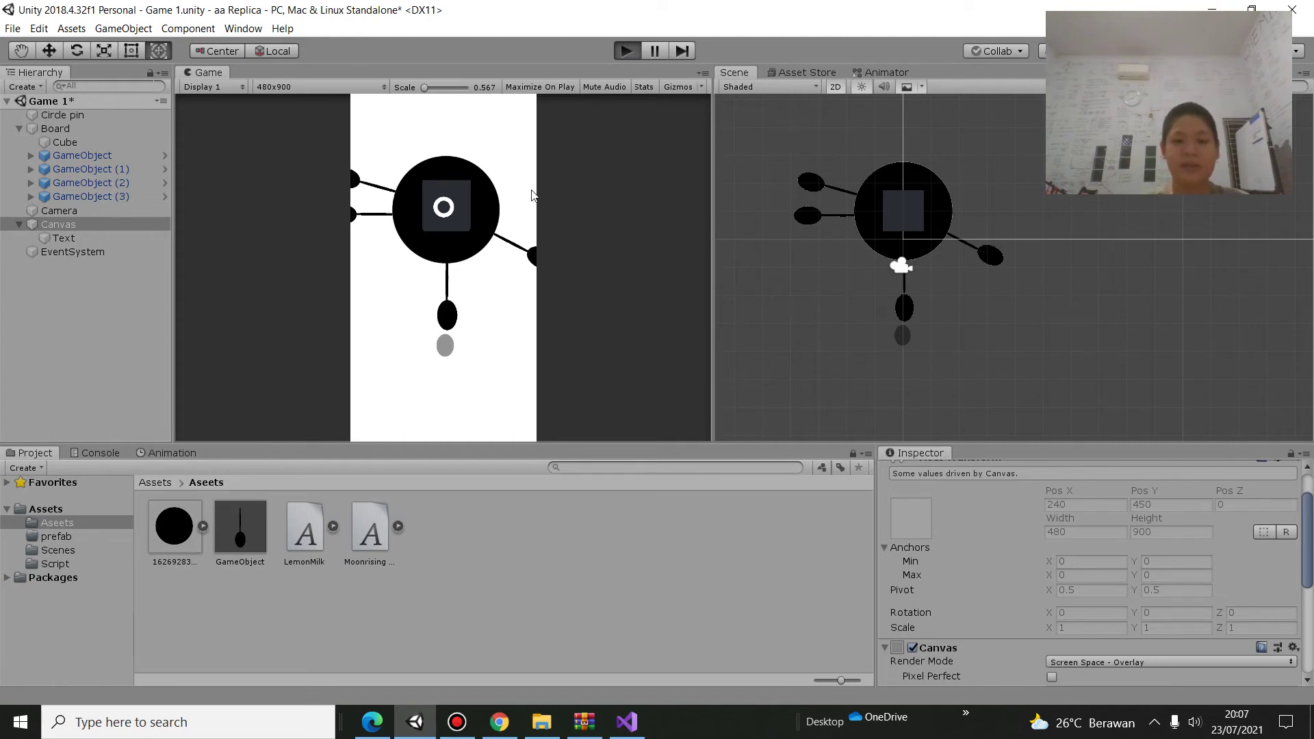
pyautogui.hotkey('ctrl', 'p')
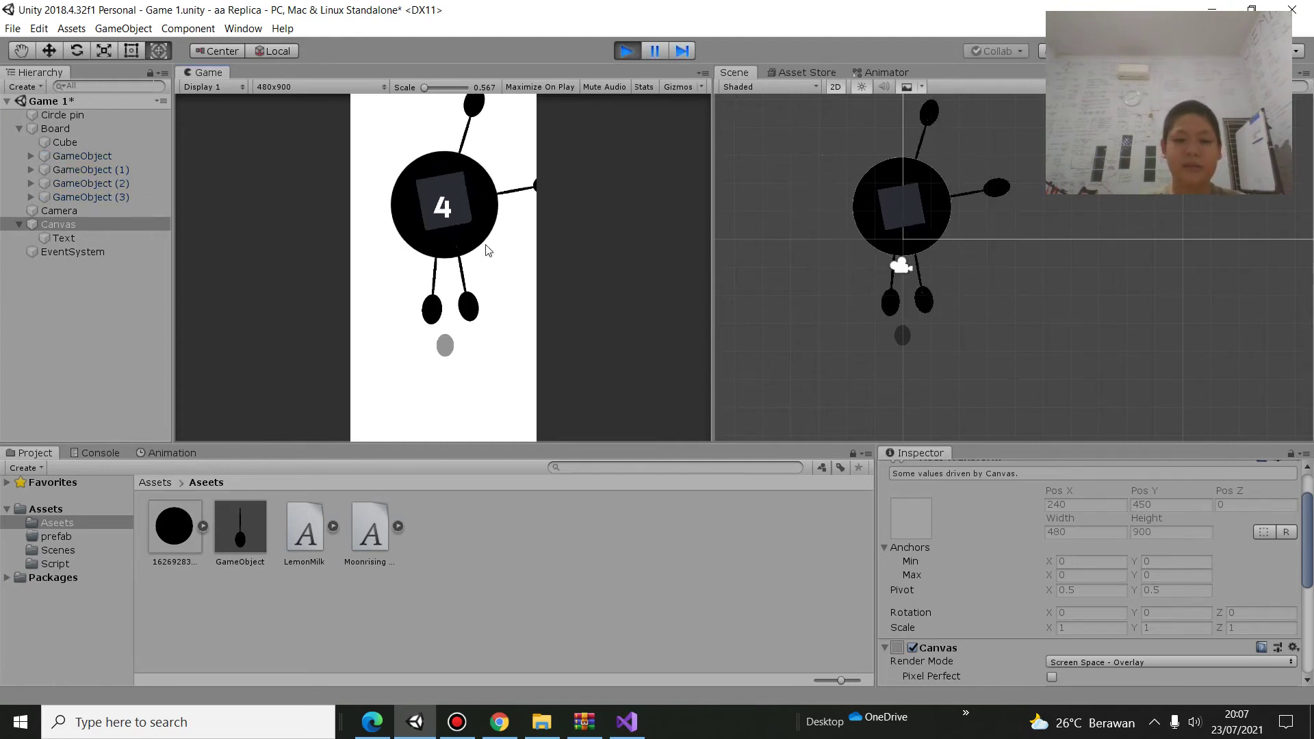
pyautogui.click(487, 251)
pyautogui.click(488, 251)
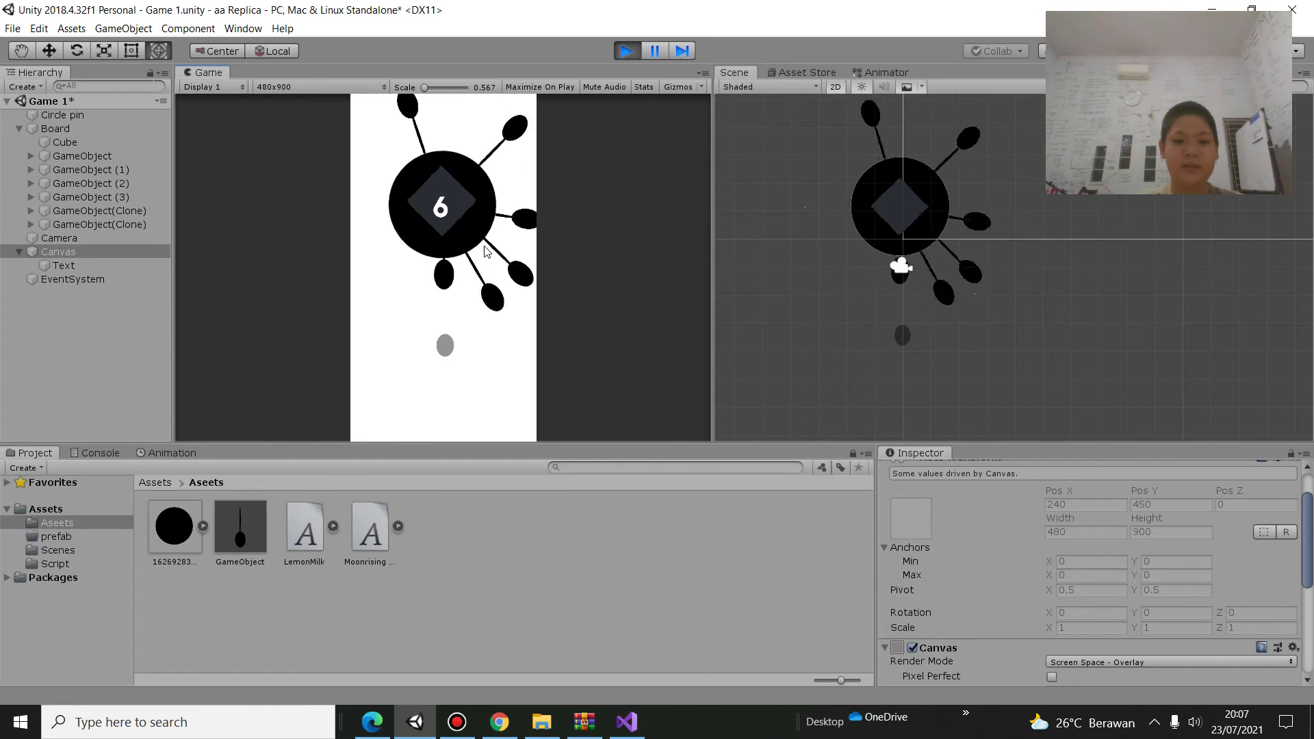
pyautogui.click(484, 256)
pyautogui.click(634, 49)
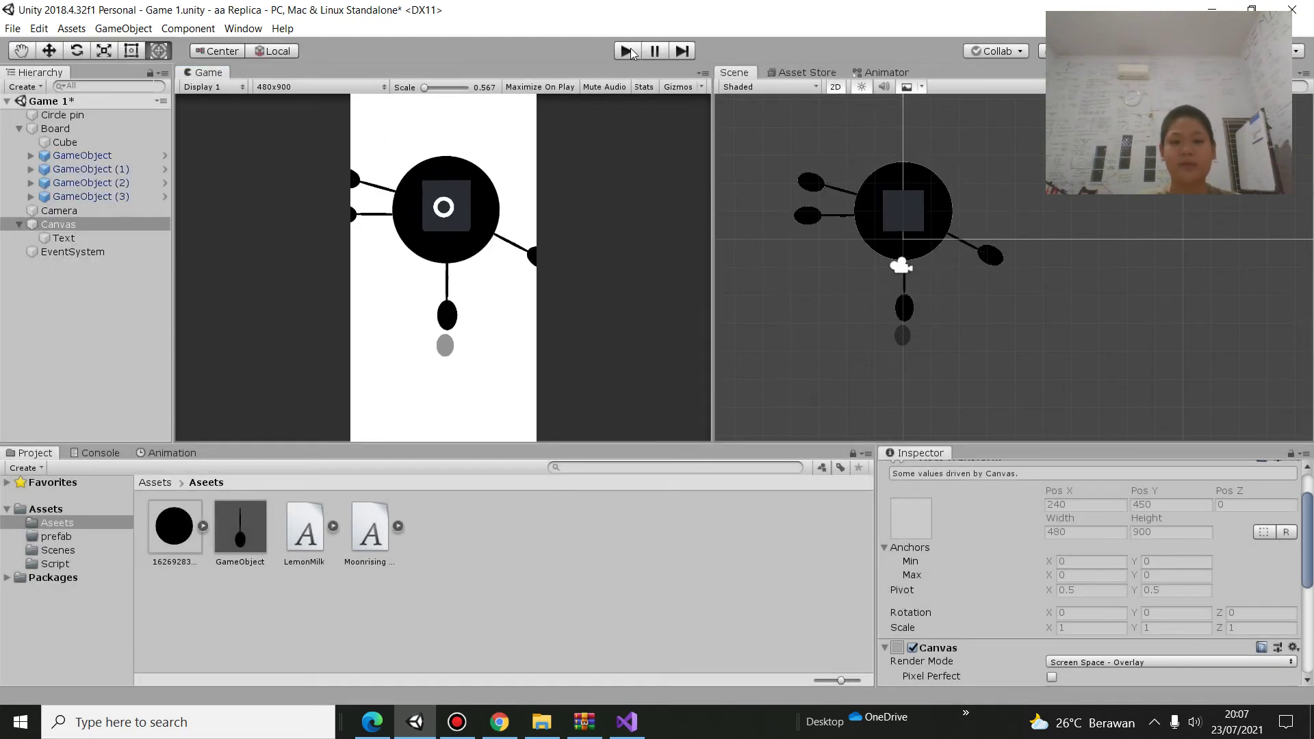
# Raise the Board to Y 2.72 with its move handle
pyautogui.click(85, 120)
pyautogui.click(75, 129)
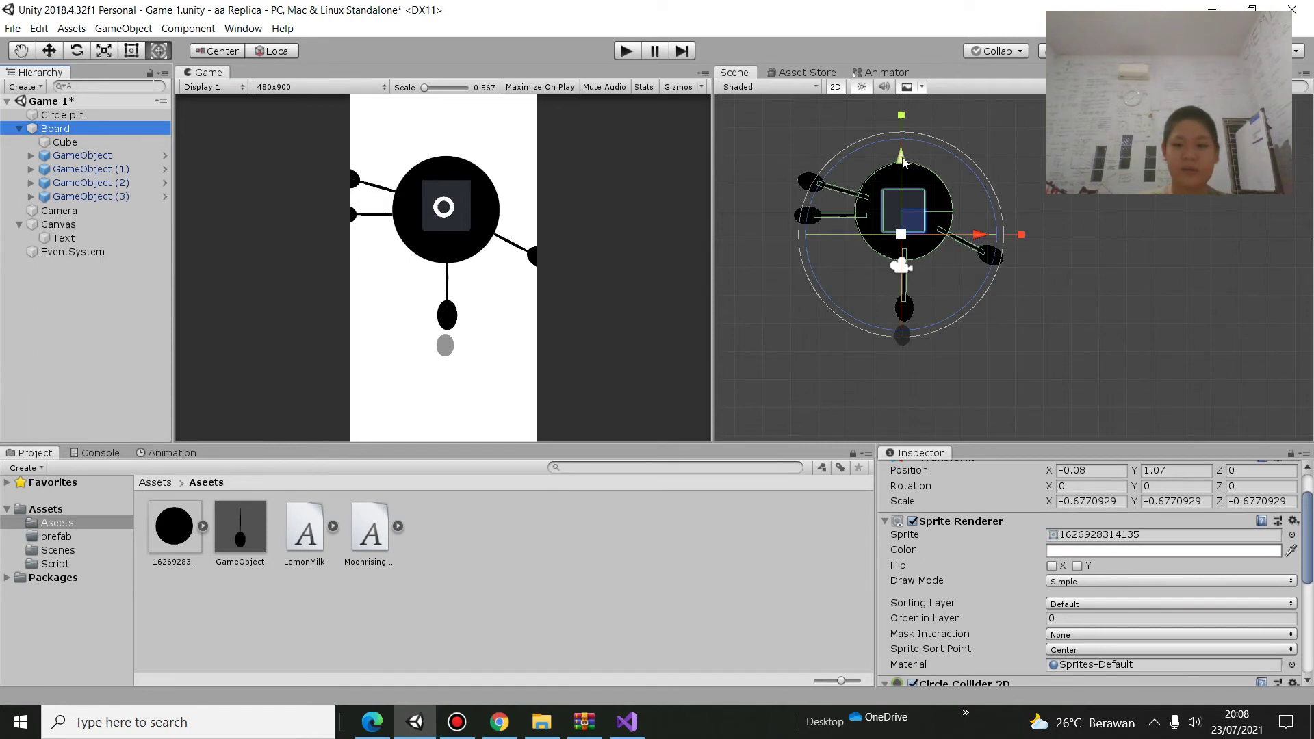
pyautogui.moveTo(901, 159); pyautogui.dragTo(901, 113)
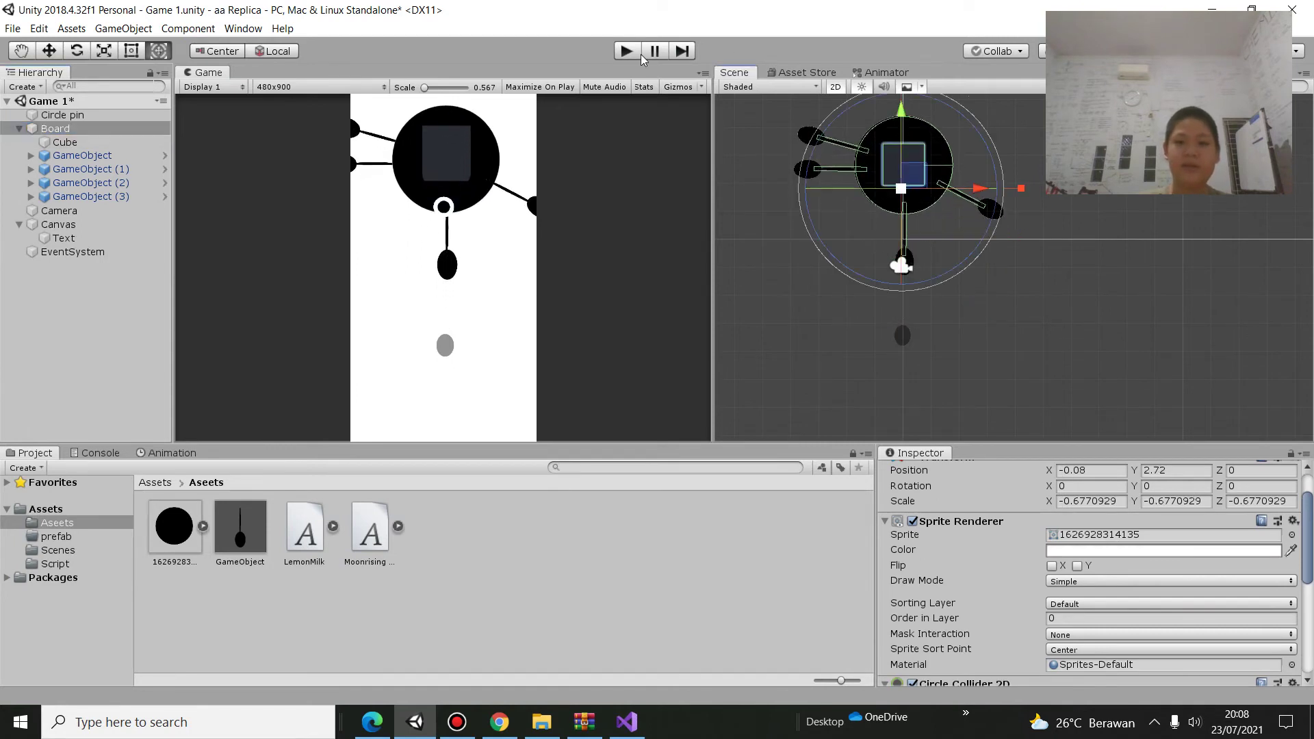
pyautogui.click(64, 237)
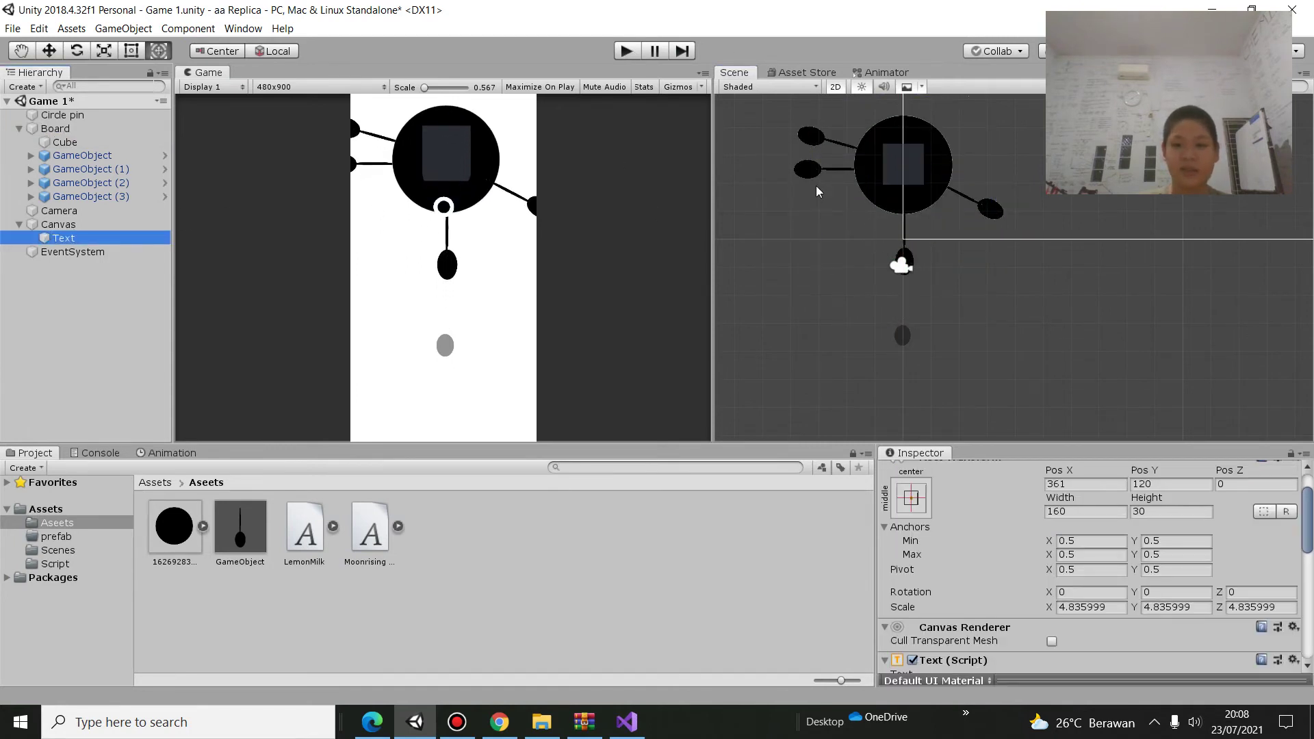
# Move the score Text up to Pos Y 249, centred on the raised board
pyautogui.scroll(-10, 816, 191)
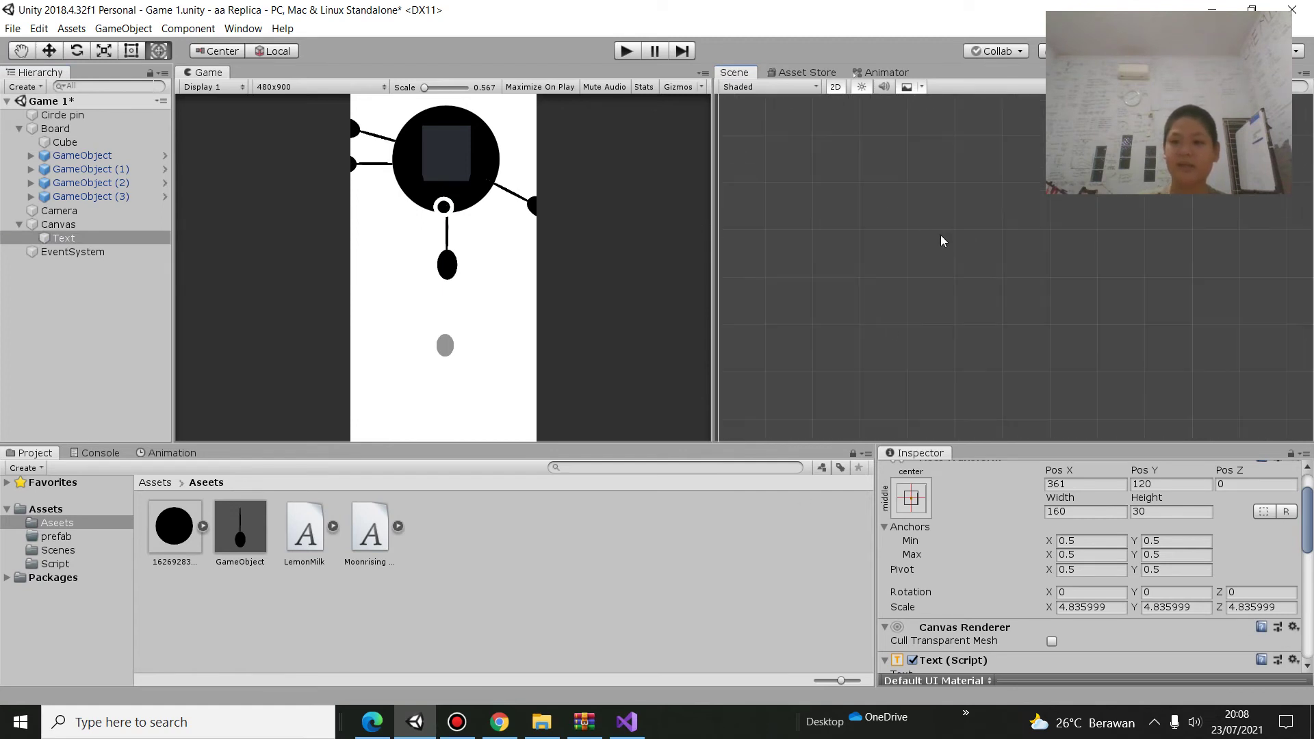
pyautogui.scroll(5, 942, 241)
pyautogui.scroll(5, 949, 255)
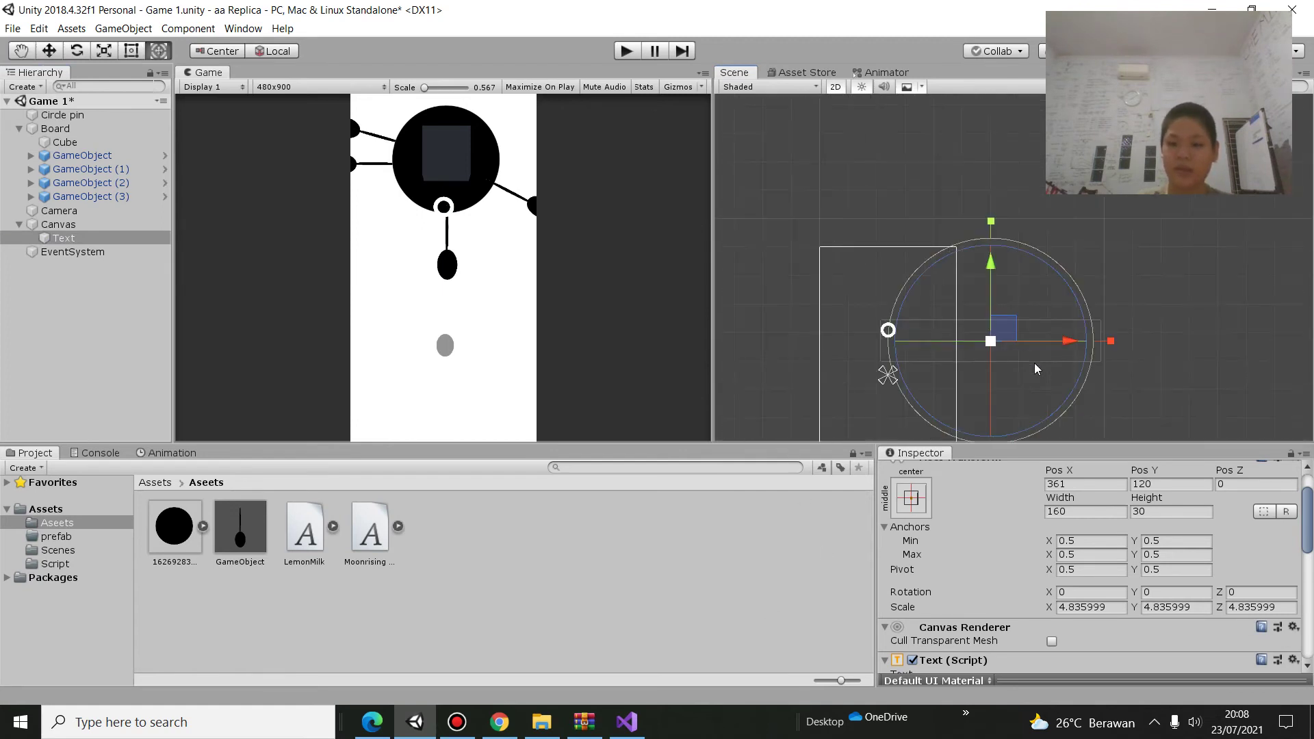
pyautogui.moveTo(1000, 282); pyautogui.dragTo(1000, 246)
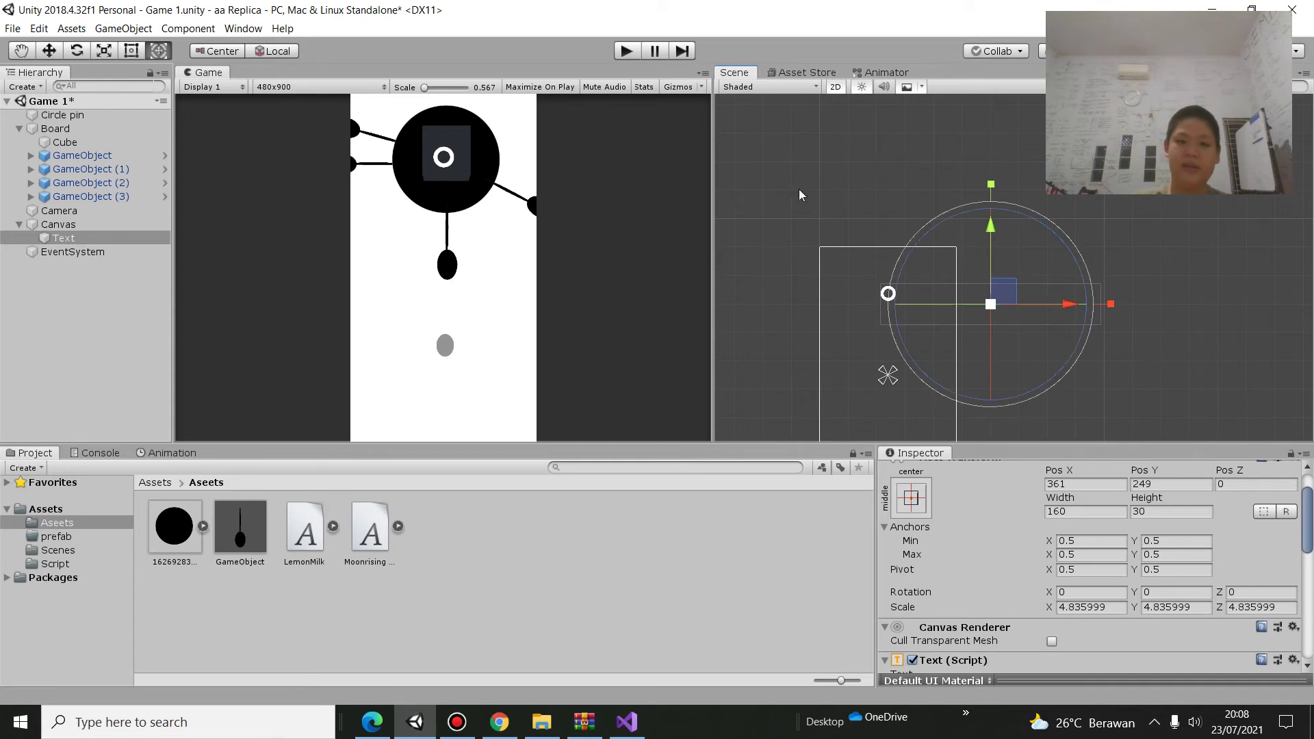
# Play-test by shooting three pins, reaching a score of 6, then stop
pyautogui.click(618, 53)
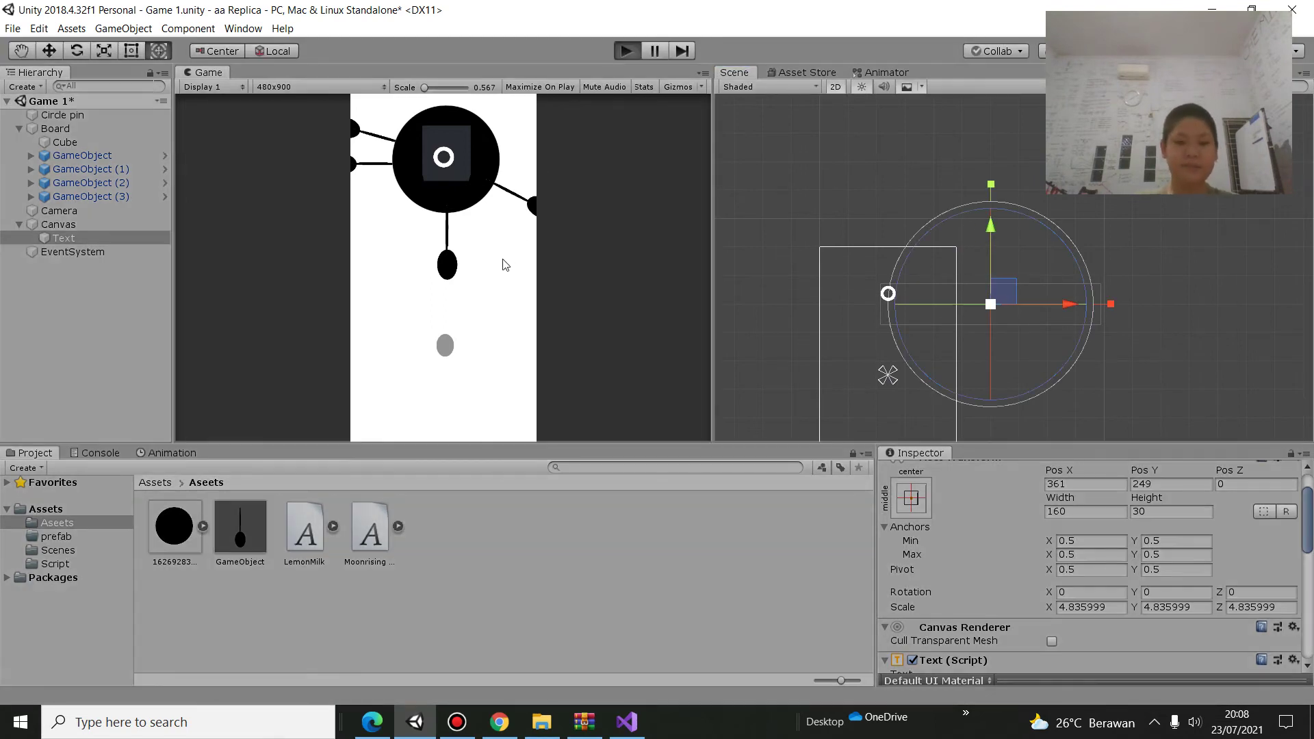
pyautogui.click(479, 291)
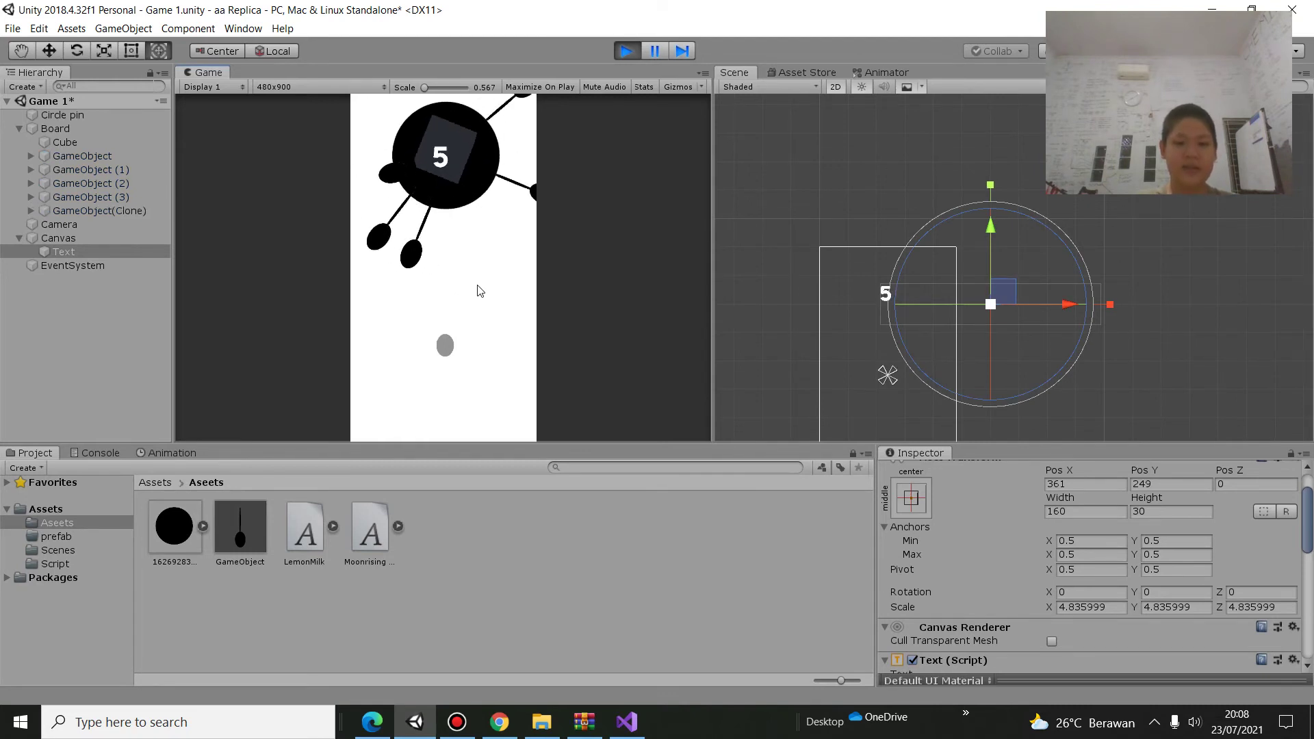
pyautogui.click(479, 291)
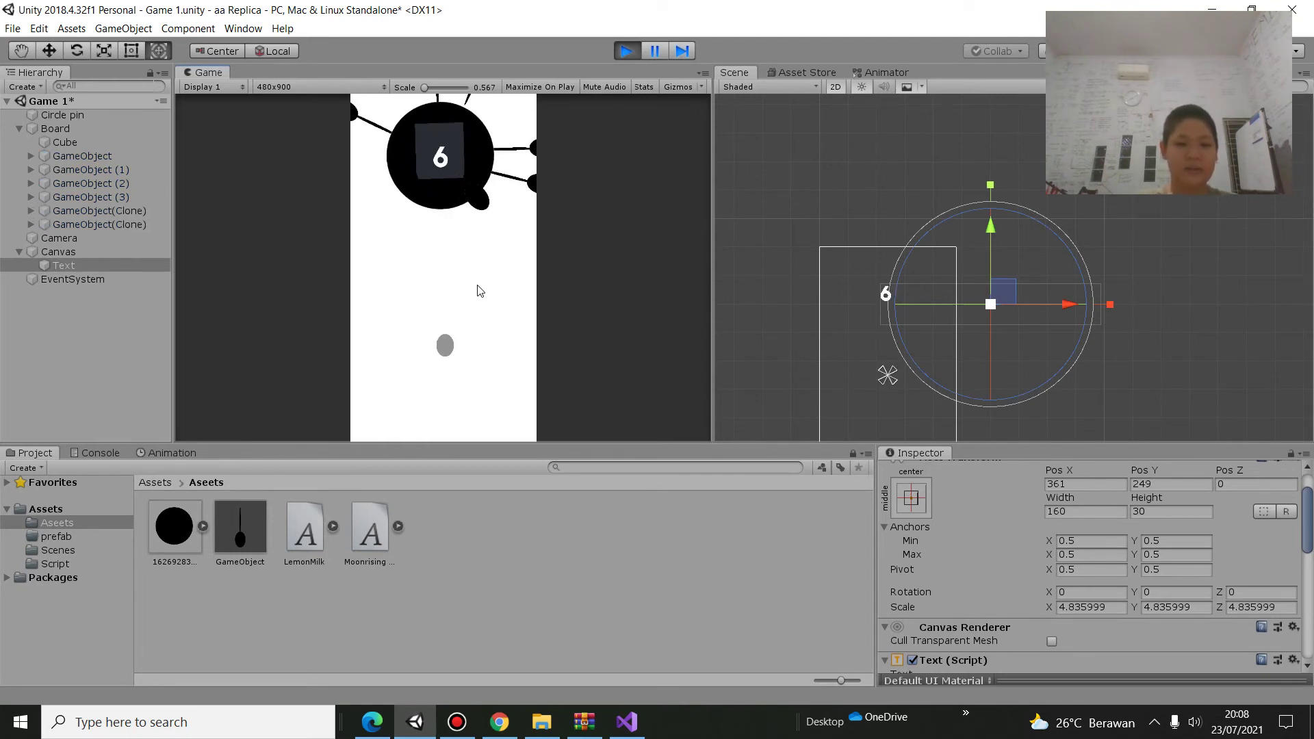
pyautogui.click(479, 291)
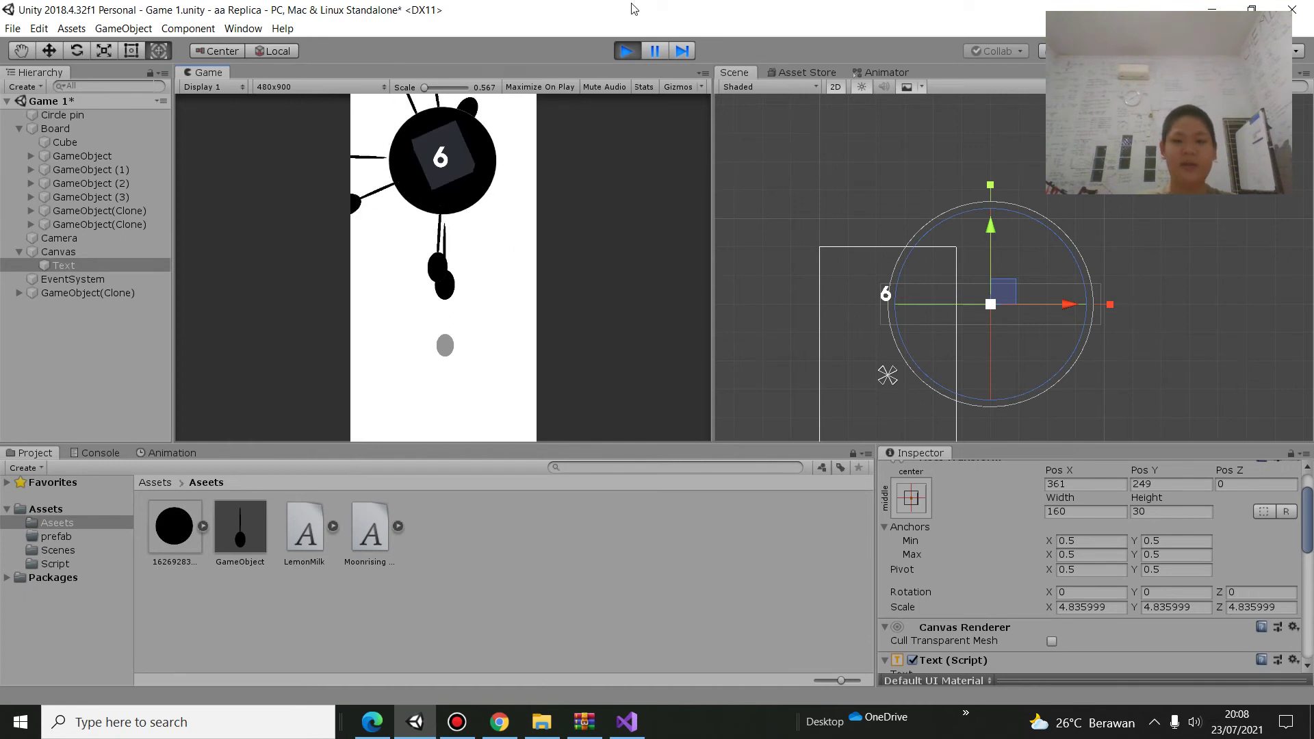
pyautogui.click(628, 49)
# Frame the Board and lower it slightly to Y 2.22
pyautogui.click(55, 129)
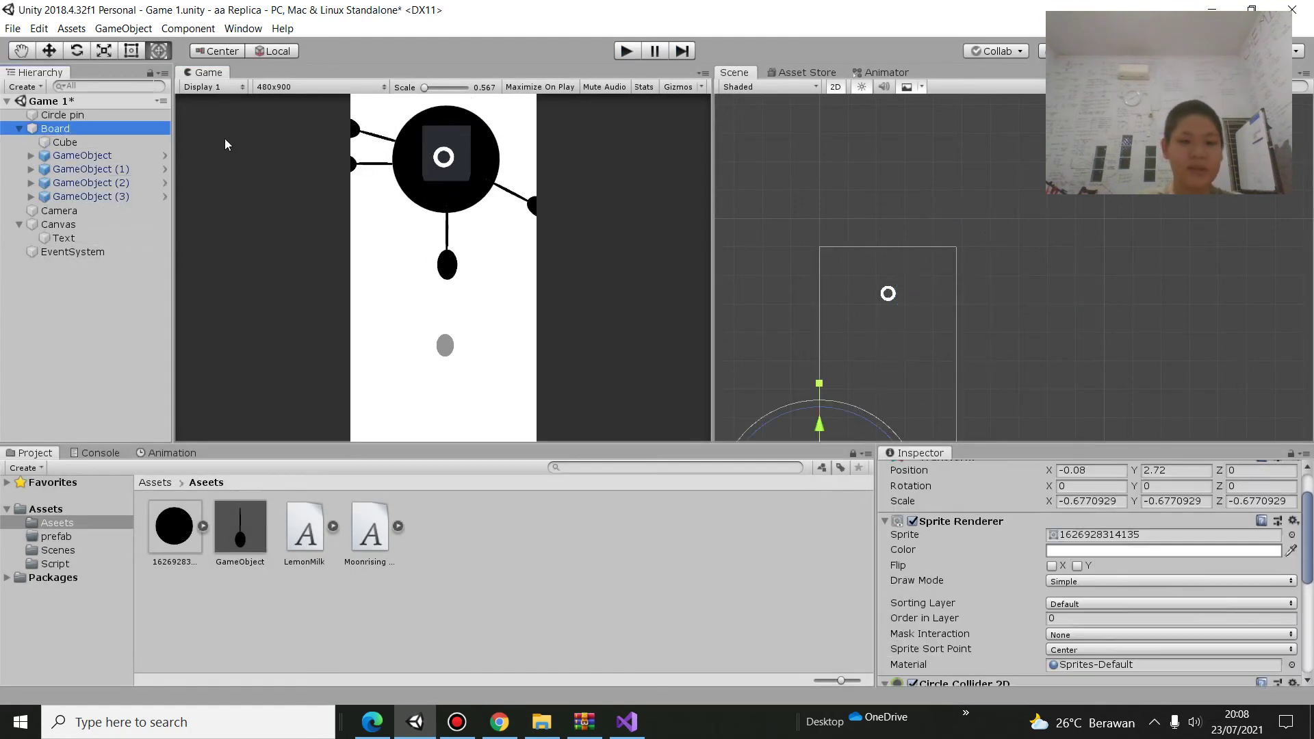
pyautogui.click(815, 425)
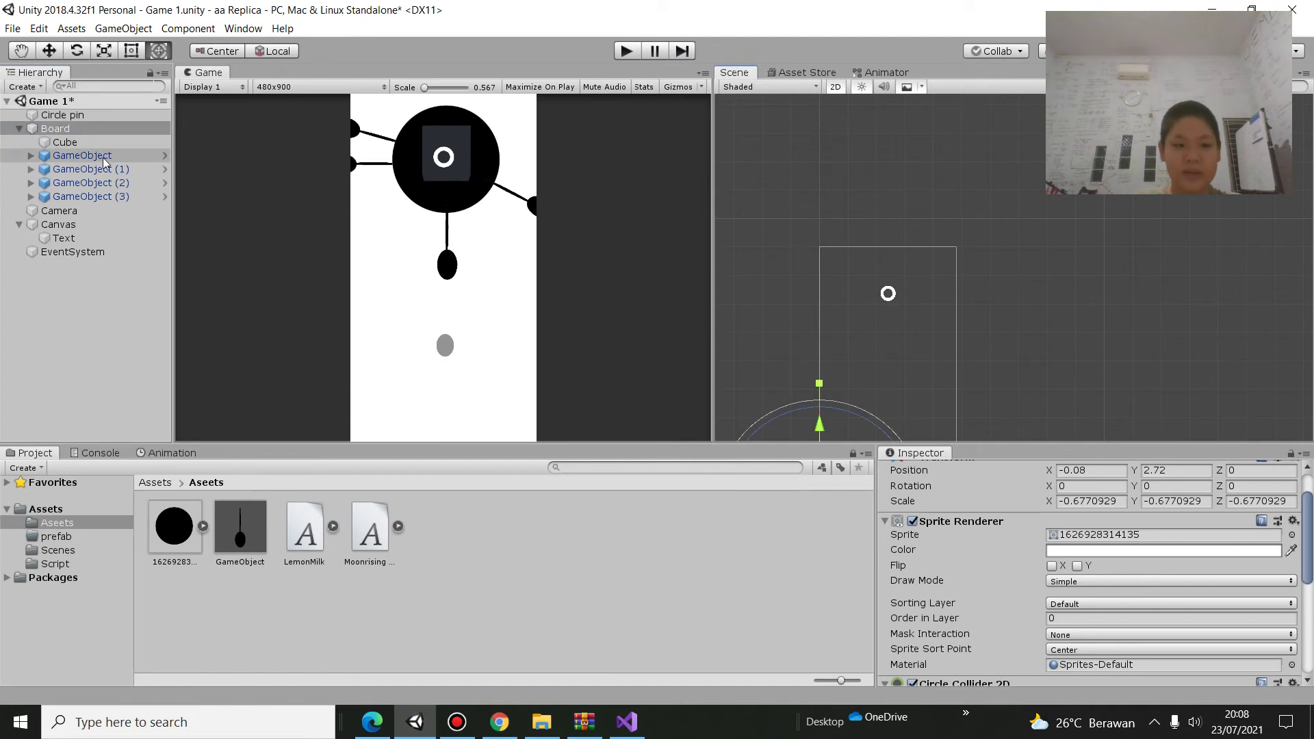
pyautogui.click(96, 129)
pyautogui.doubleClick(97, 132)
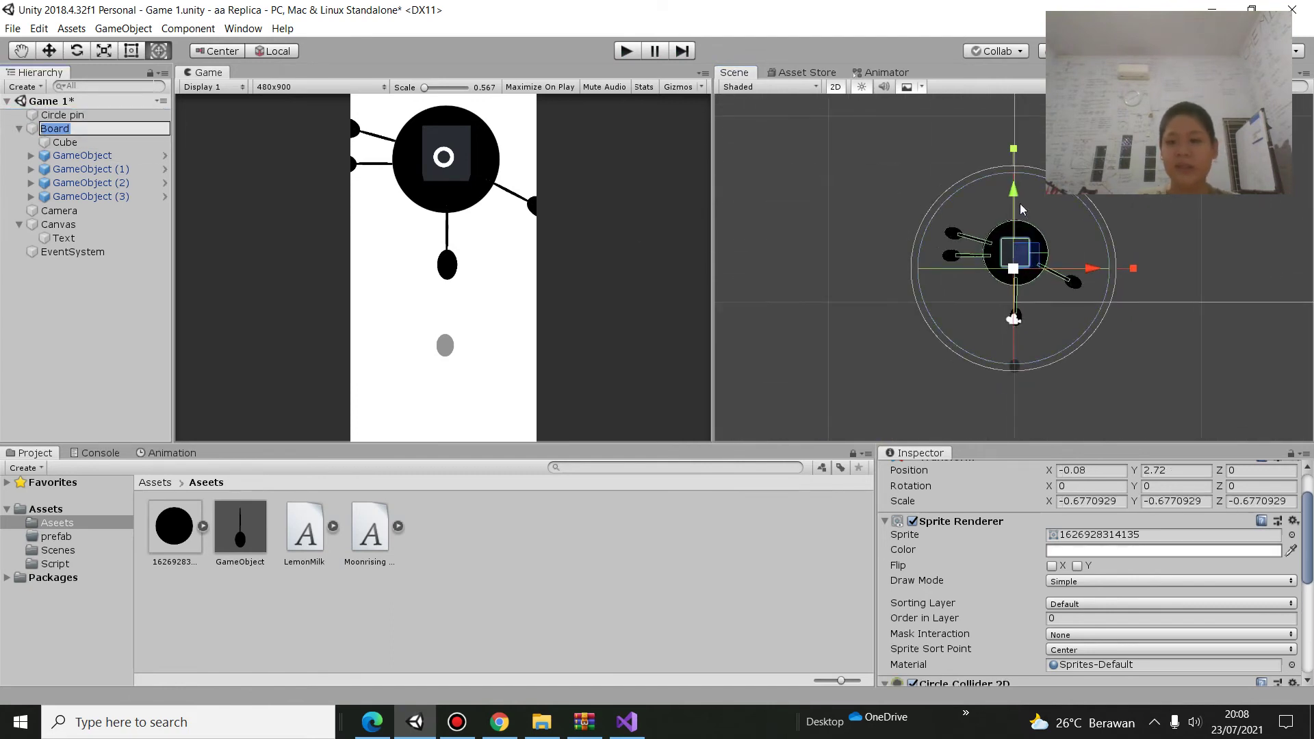
pyautogui.moveTo(1021, 191); pyautogui.dragTo(1024, 206)
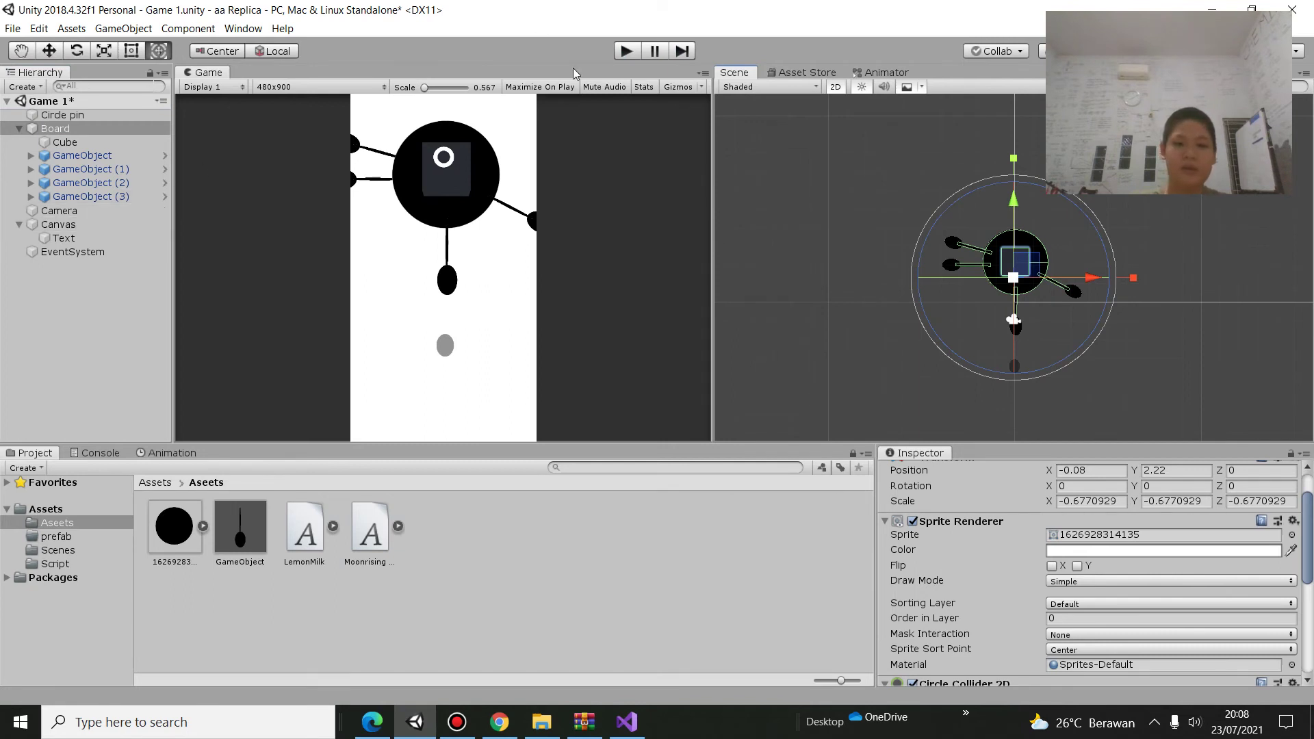
# Play-test by shooting five pins, reaching a score of 7, then stop
pyautogui.click(630, 55)
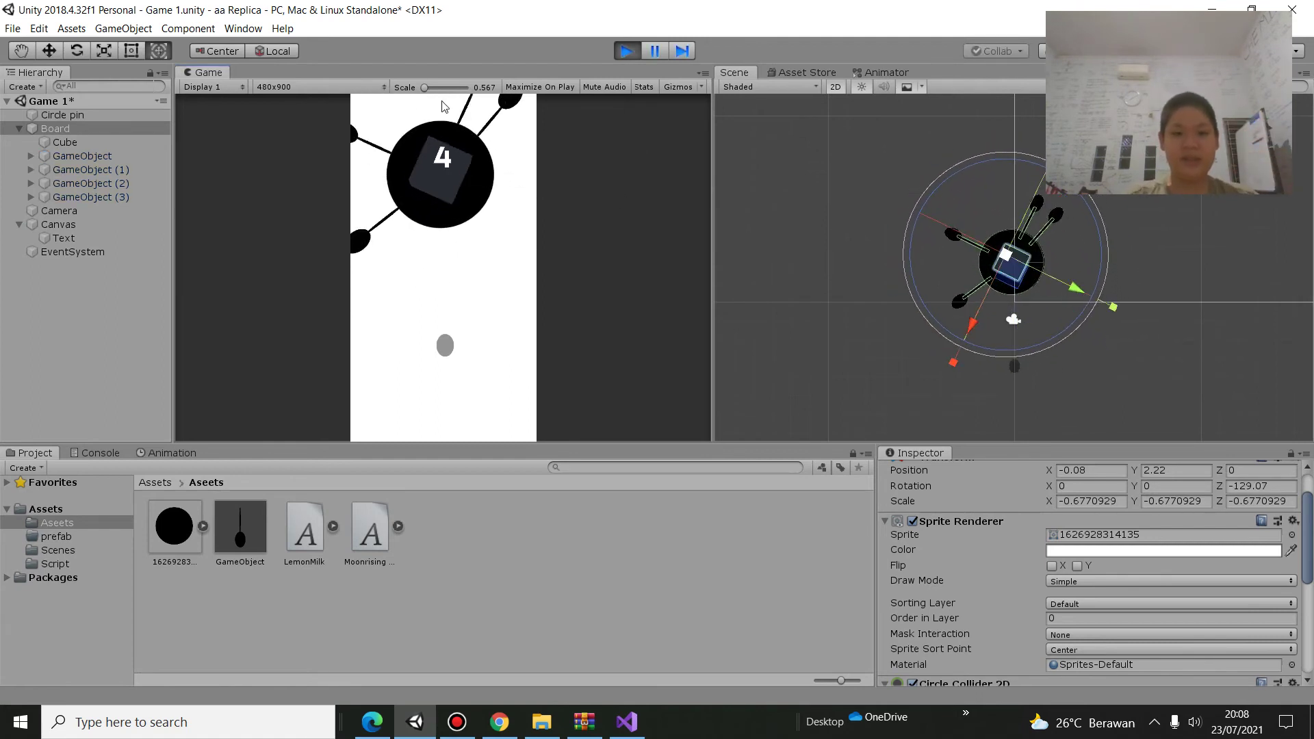
pyautogui.click(487, 237)
pyautogui.click(487, 254)
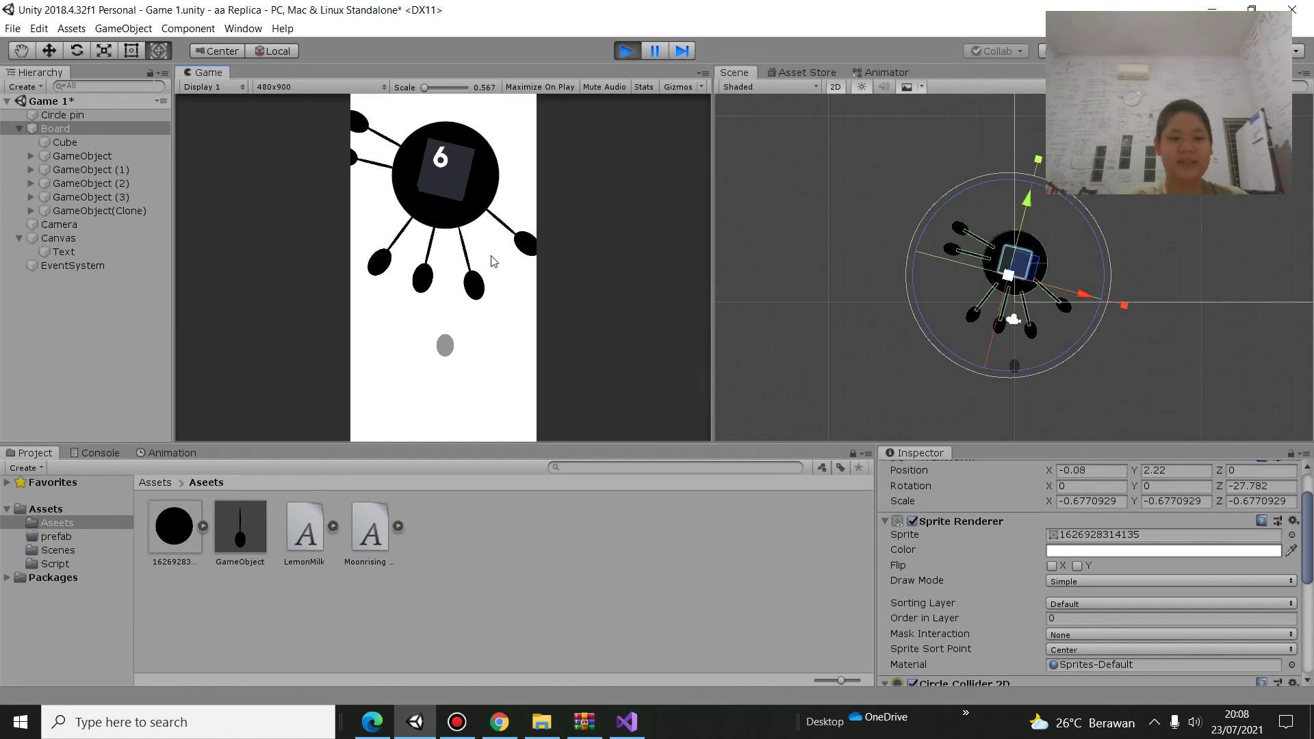
pyautogui.click(484, 274)
pyautogui.click(484, 271)
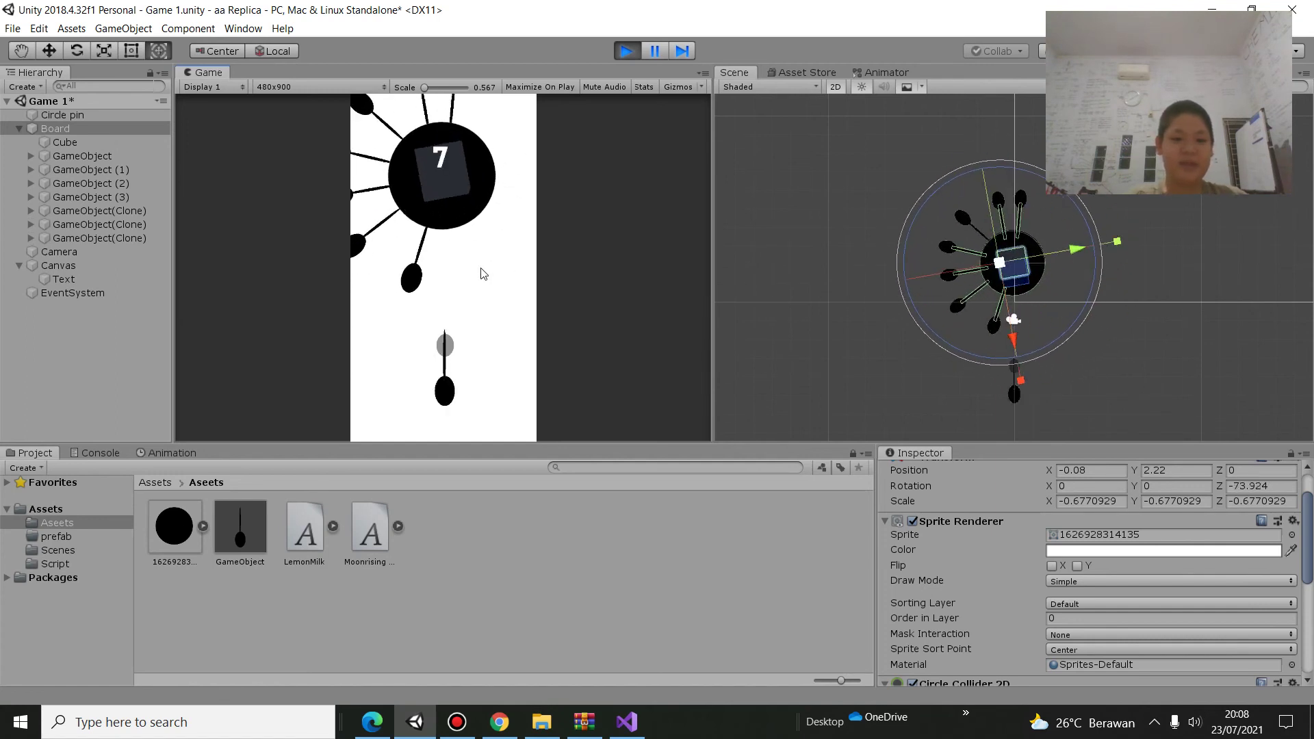
pyautogui.click(484, 270)
pyautogui.click(627, 53)
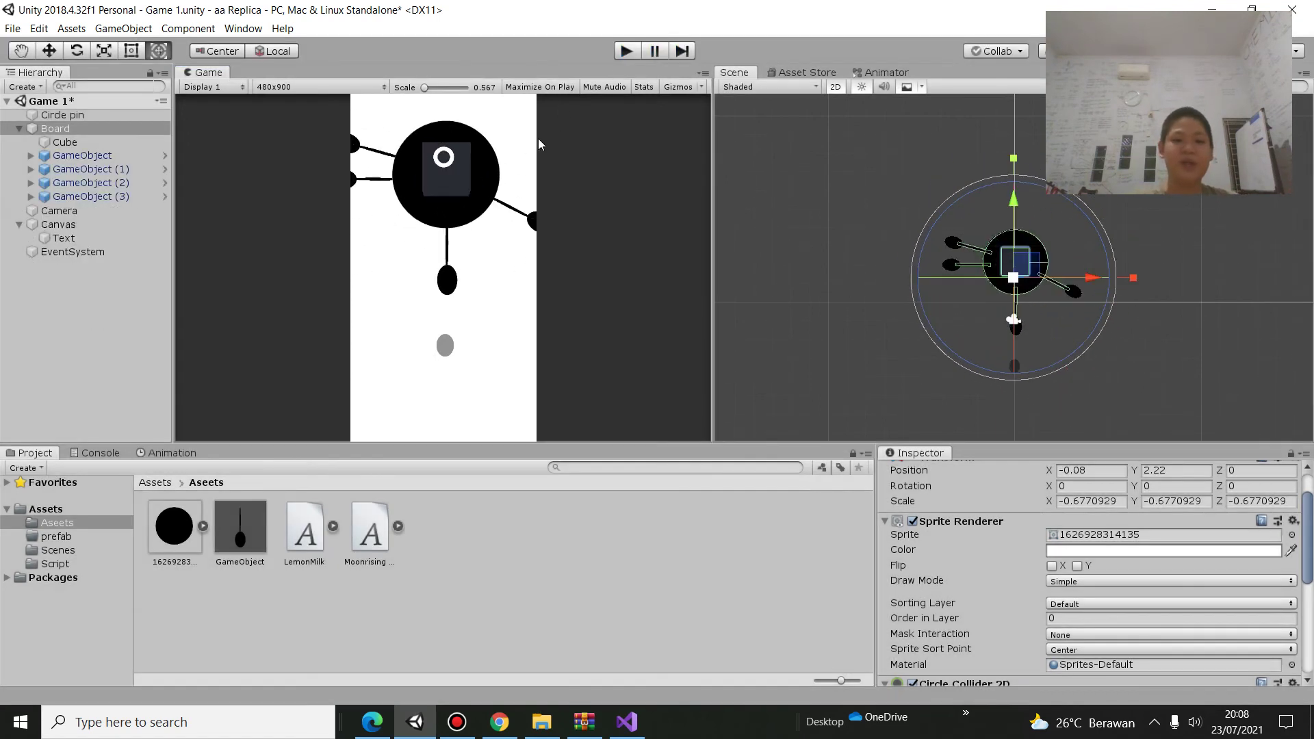
# Select the four preset pins, confirm their tag stays Untagged, and clear the selection
pyautogui.click(102, 155)
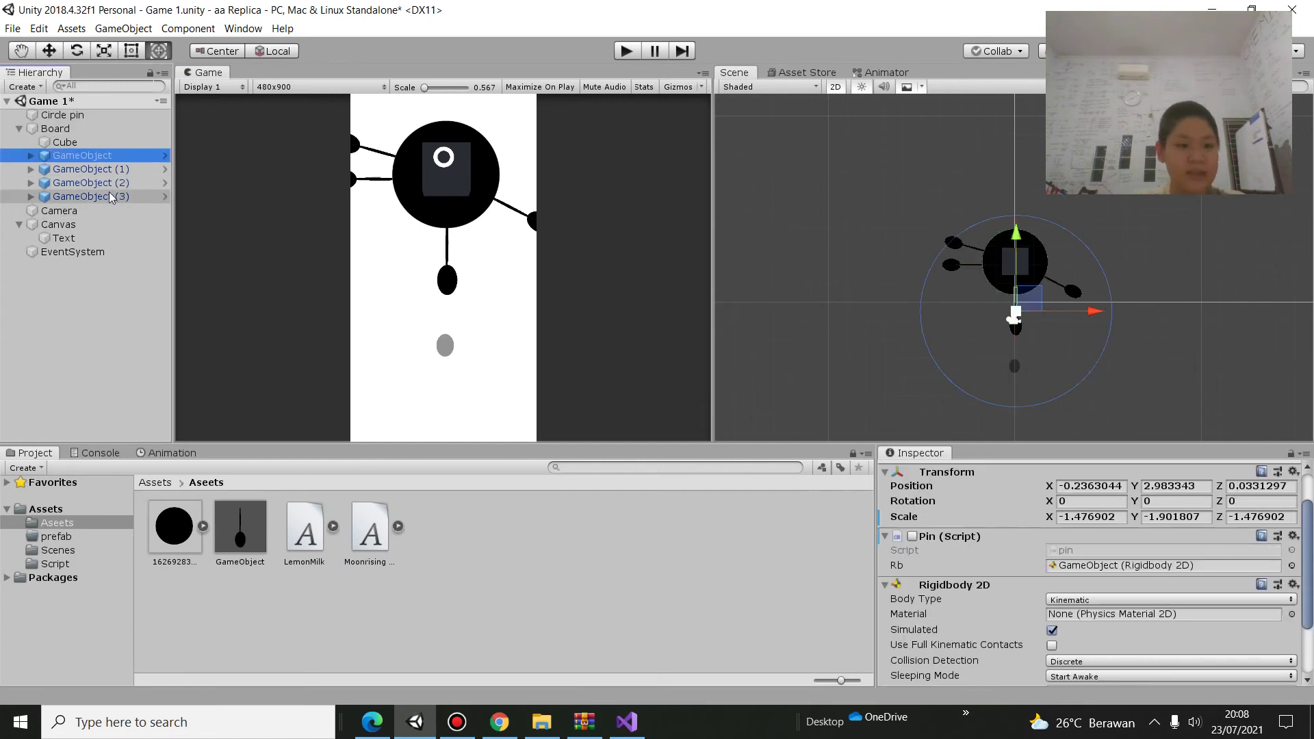
pyautogui.keyDown('shift'); pyautogui.click(109, 193); pyautogui.keyUp('shift')
pyautogui.click(939, 491)
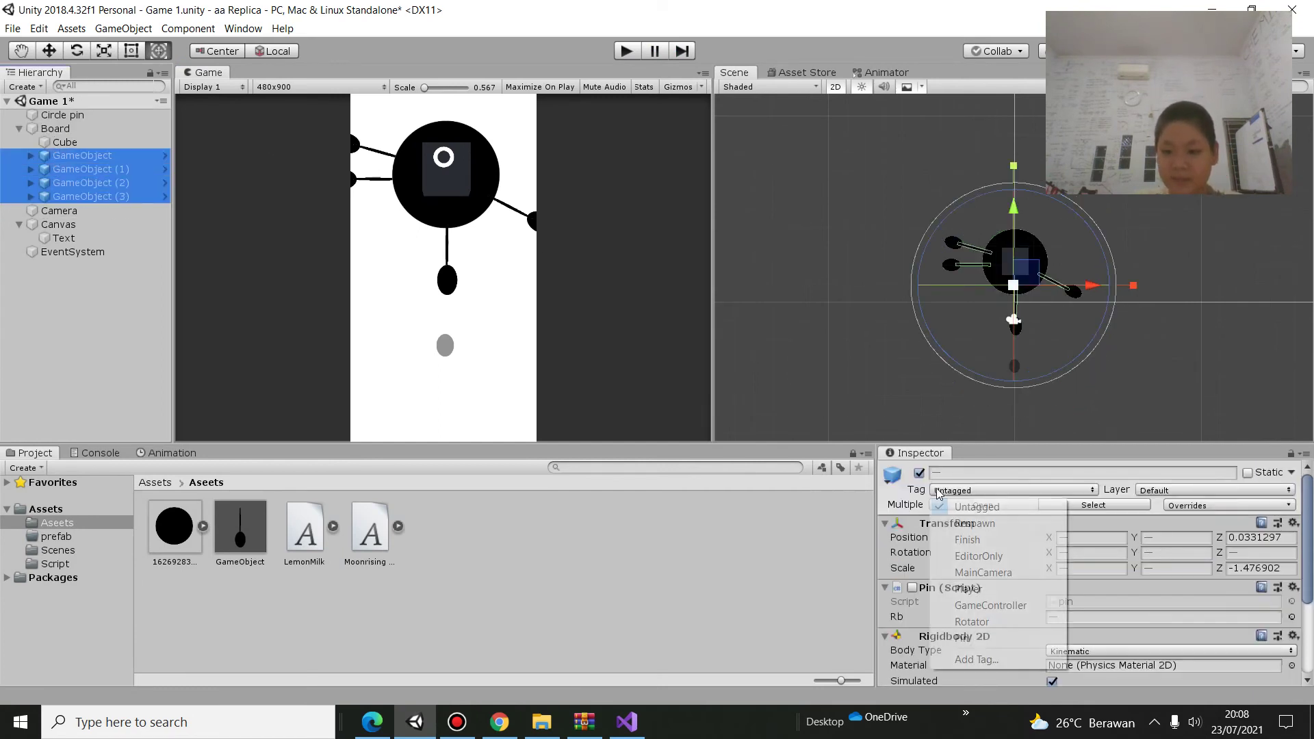
pyautogui.click(996, 489)
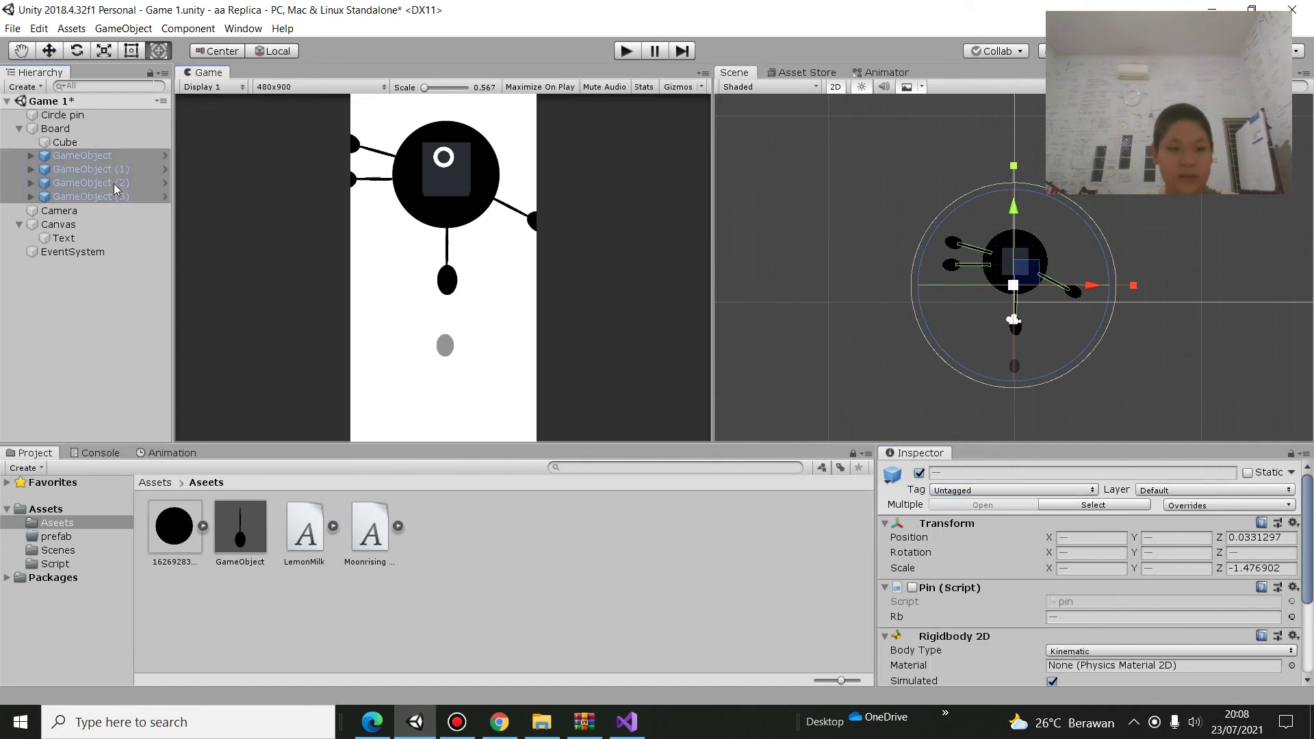
pyautogui.click(90, 169)
pyautogui.click(776, 157)
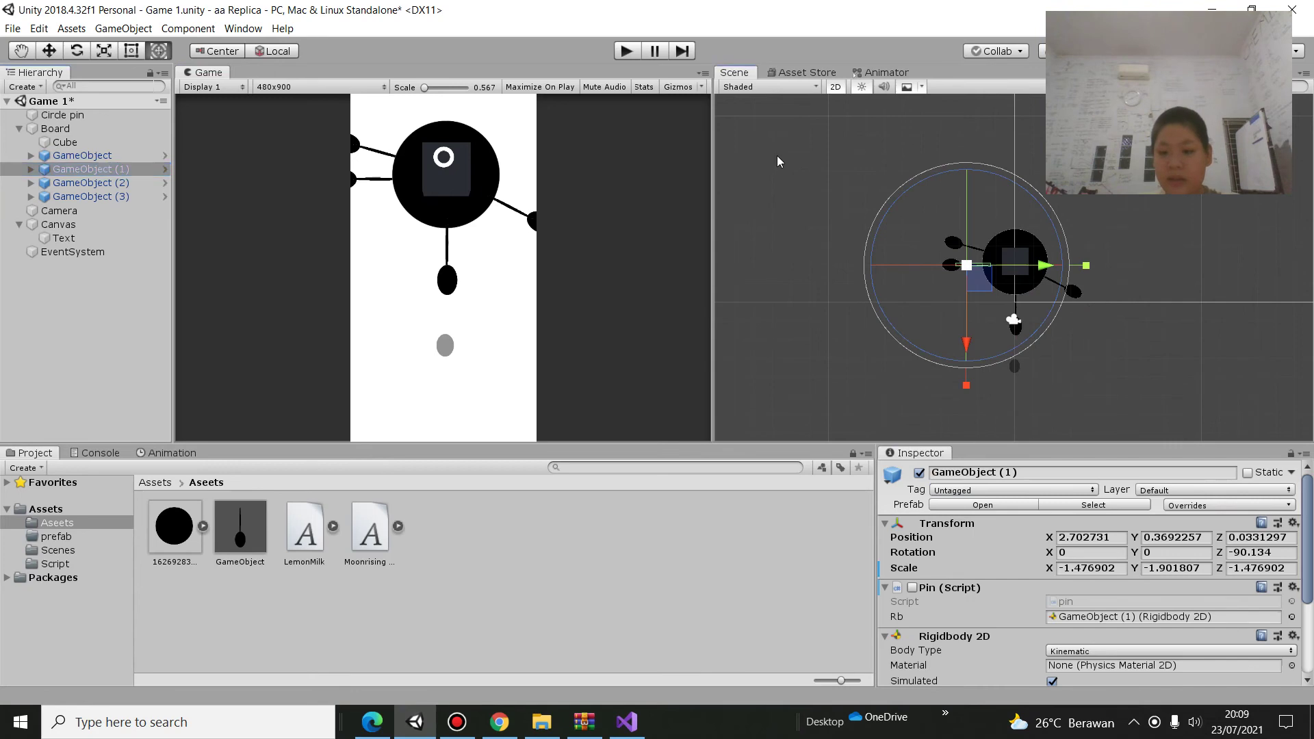
# Review the Score and pin.cs scripts in Visual Studio, then return to Unity
pyautogui.click(641, 734)
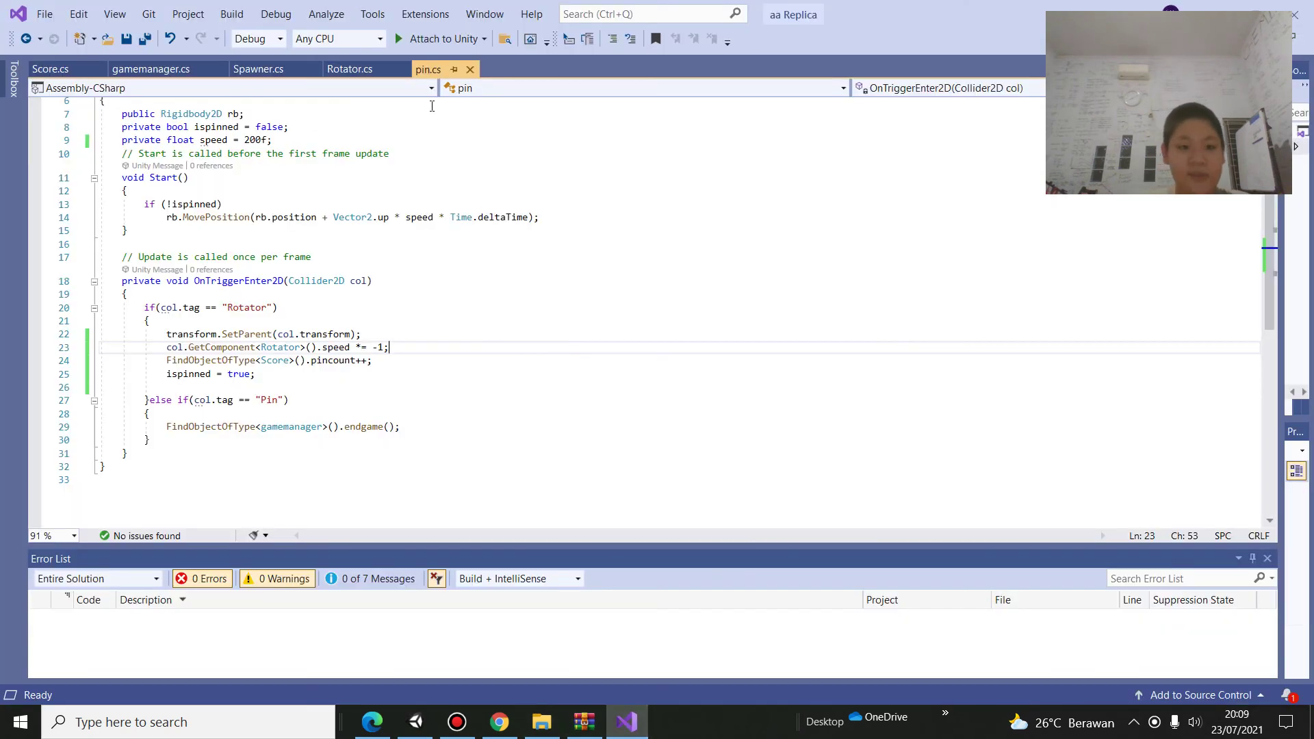
pyautogui.click(52, 68)
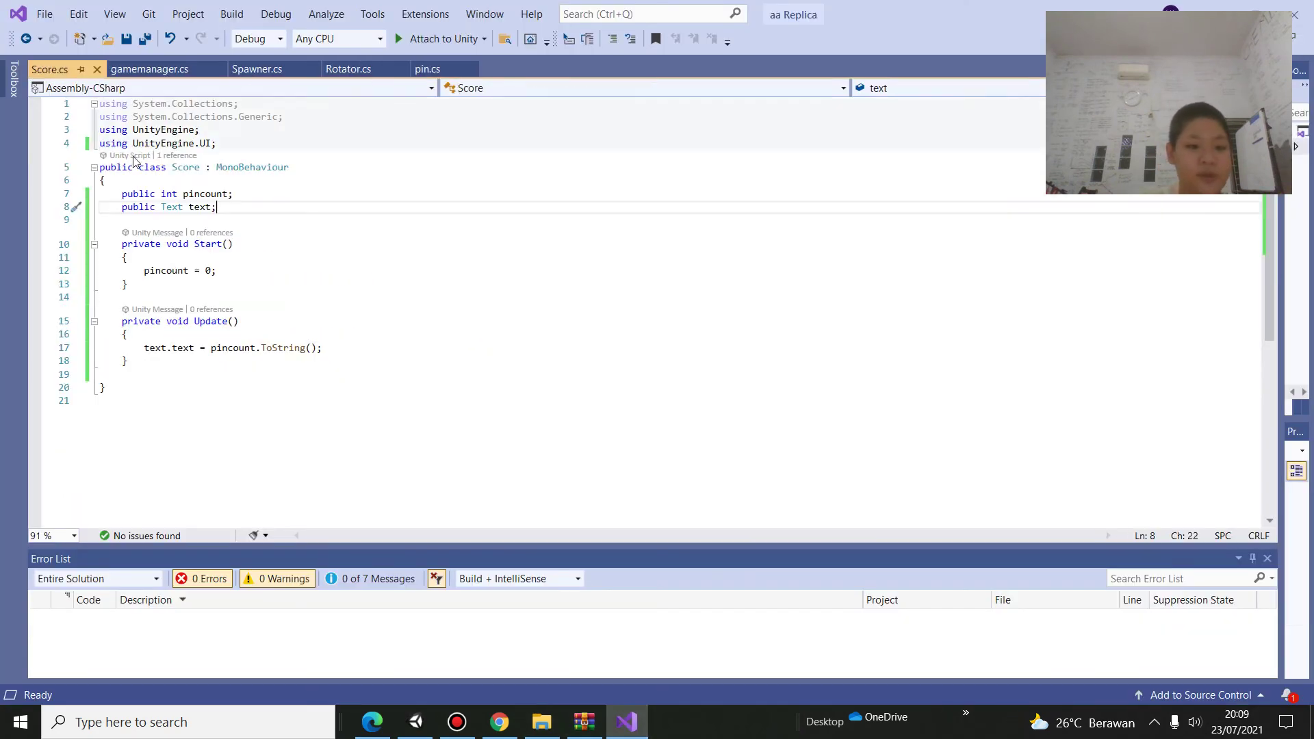
pyautogui.click(429, 74)
pyautogui.scroll(-1, 365, 287)
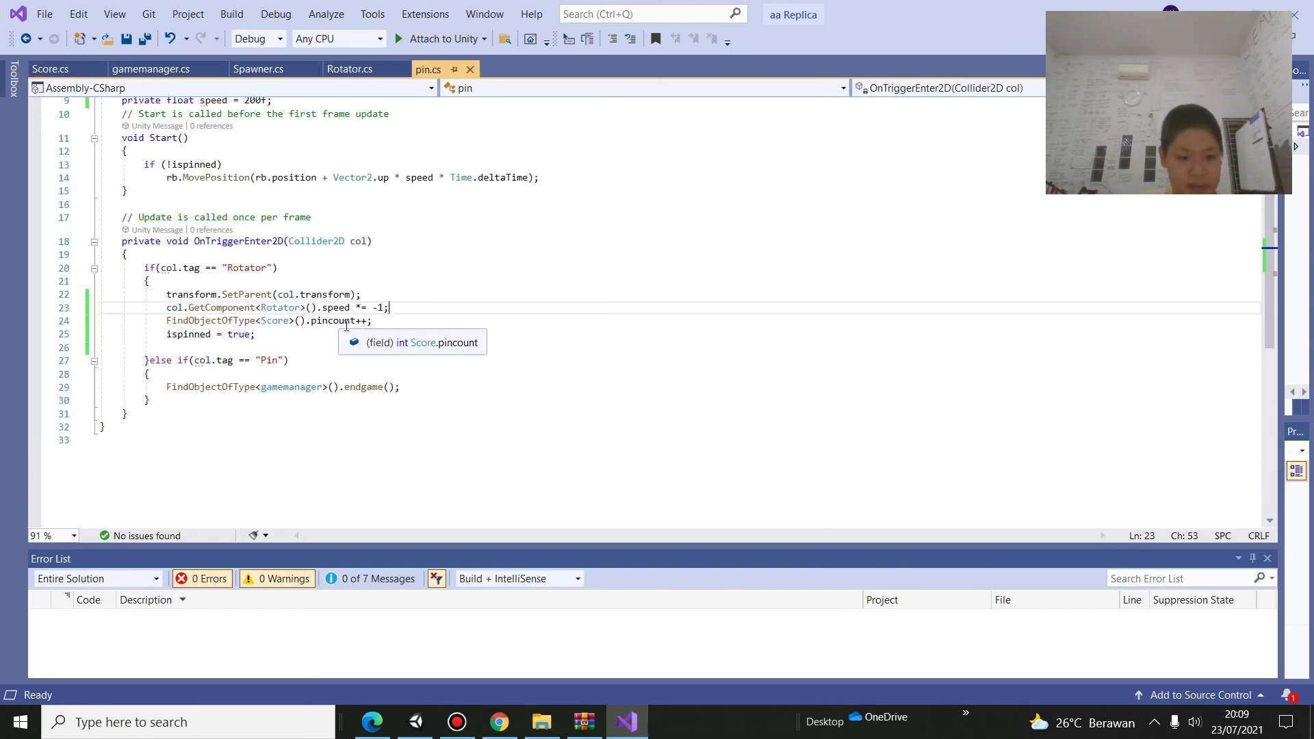
pyautogui.click(416, 722)
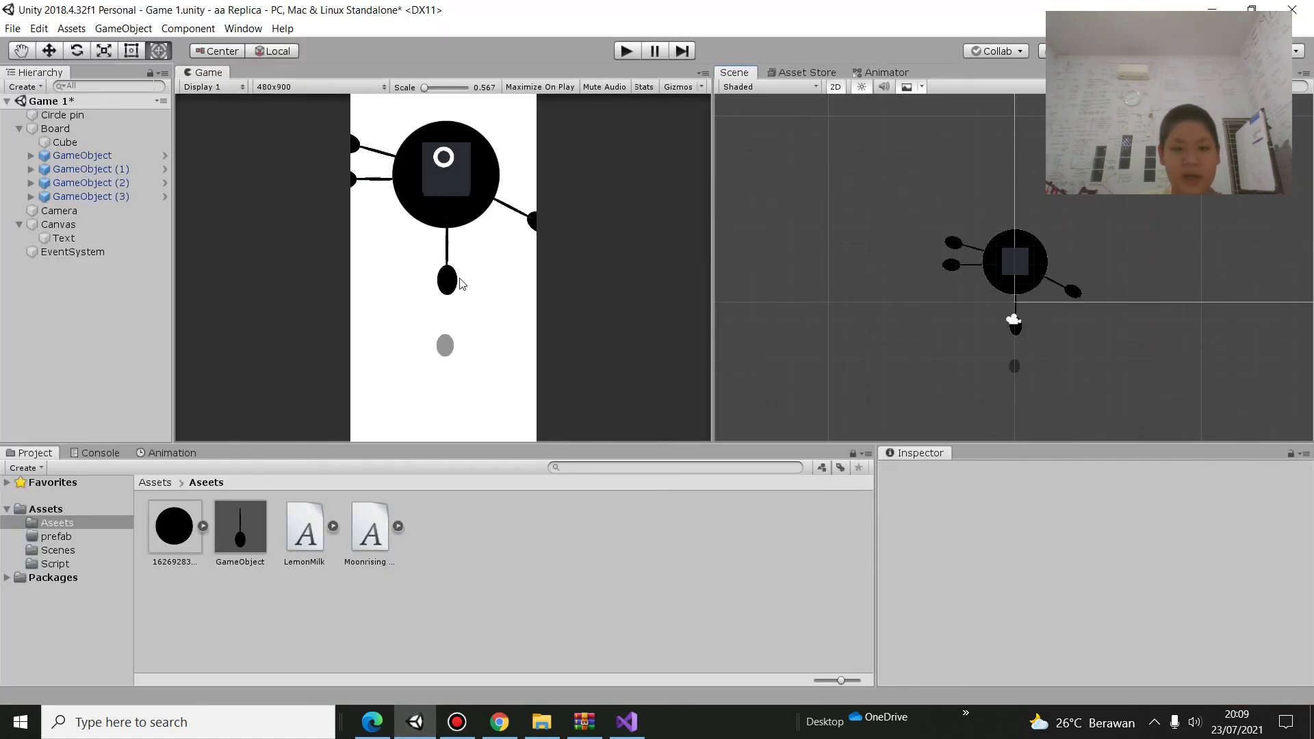
# Remove the Pin (Script) and Rigidbody 2D components from all four preset pins
pyautogui.click(80, 157)
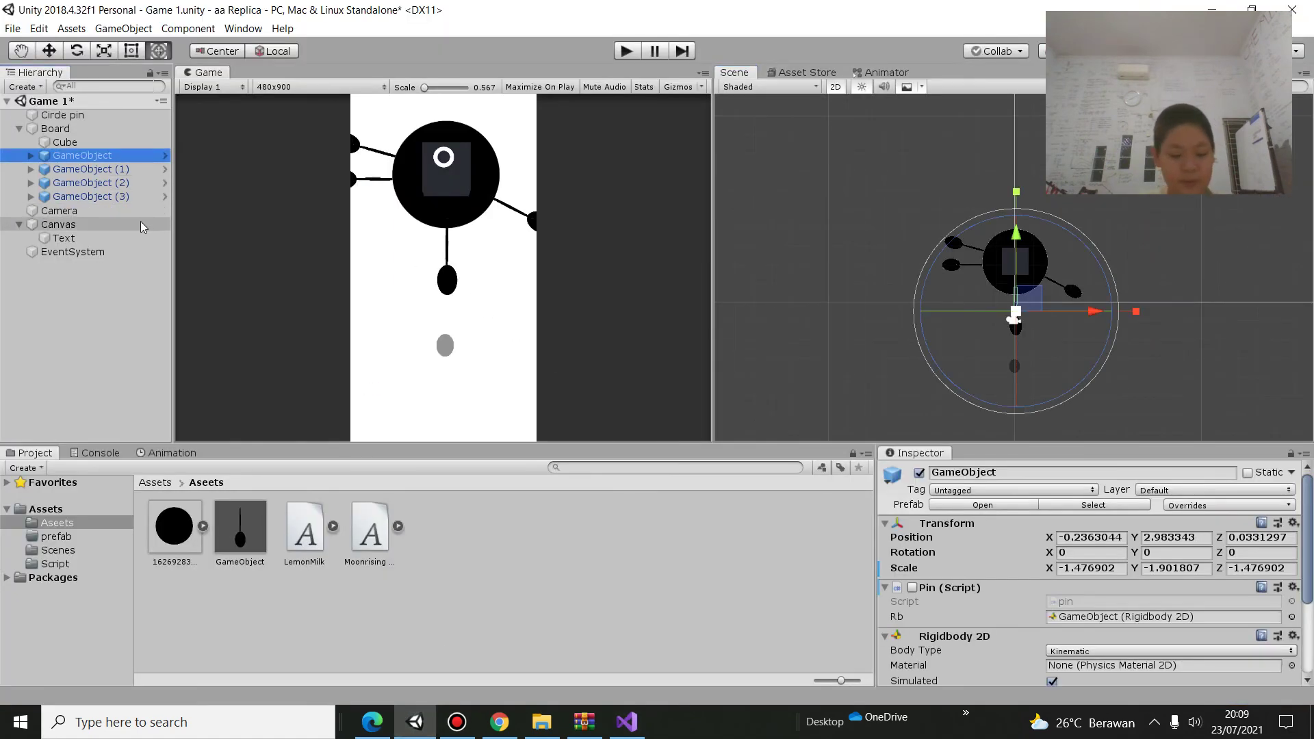
pyautogui.keyDown('shift'); pyautogui.click(106, 197); pyautogui.keyUp('shift')
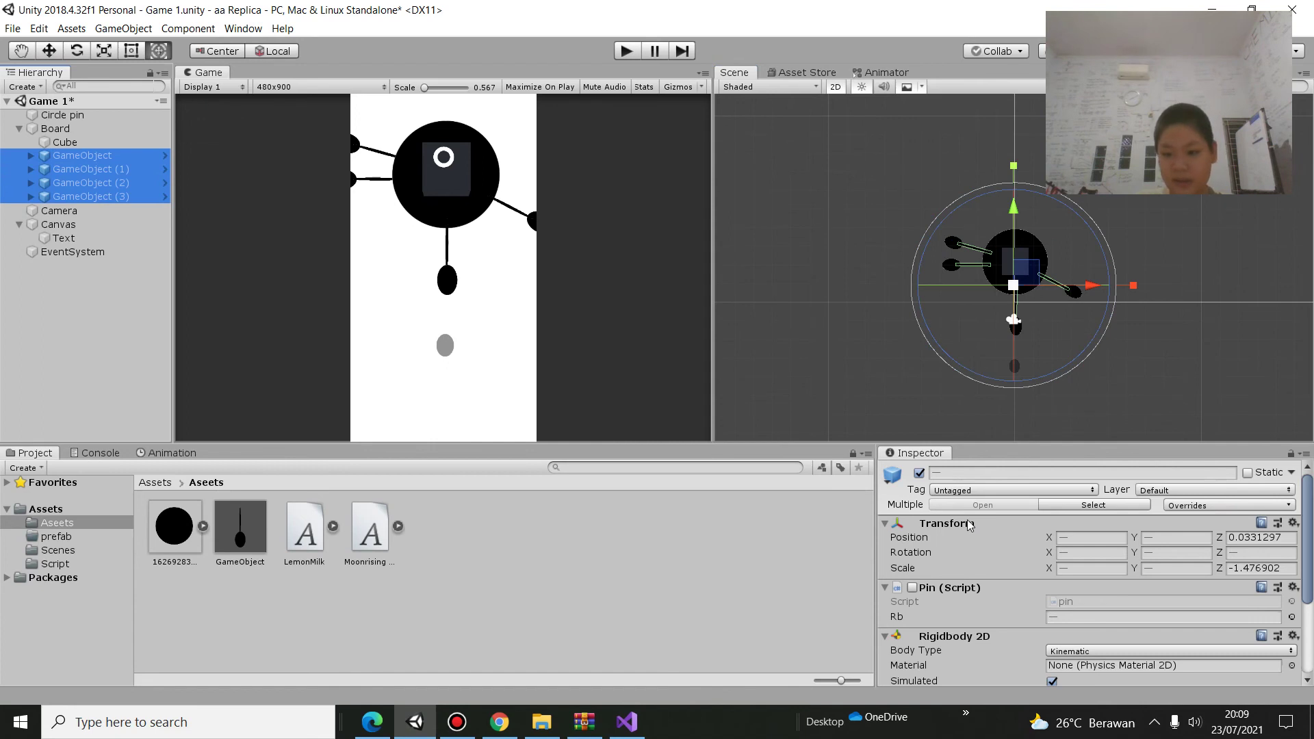
pyautogui.rightClick(960, 582)
pyautogui.click(1000, 453)
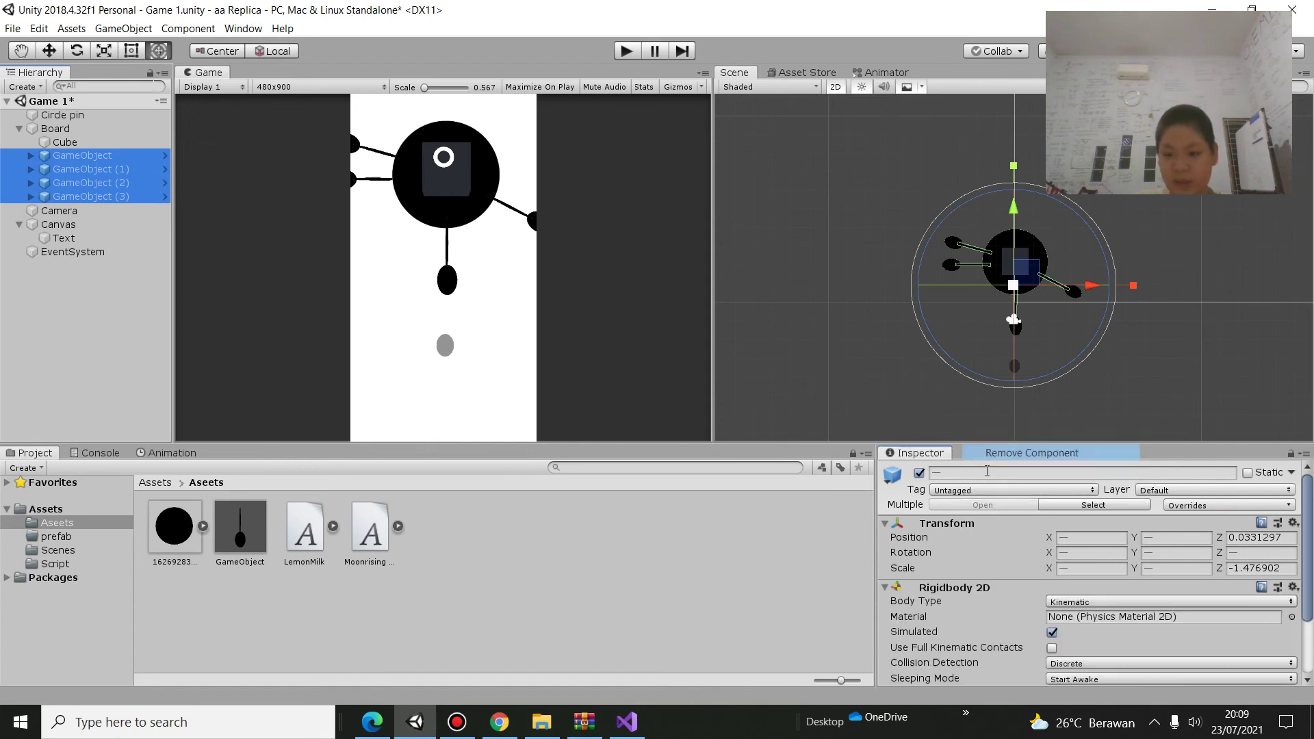
pyautogui.rightClick(942, 586)
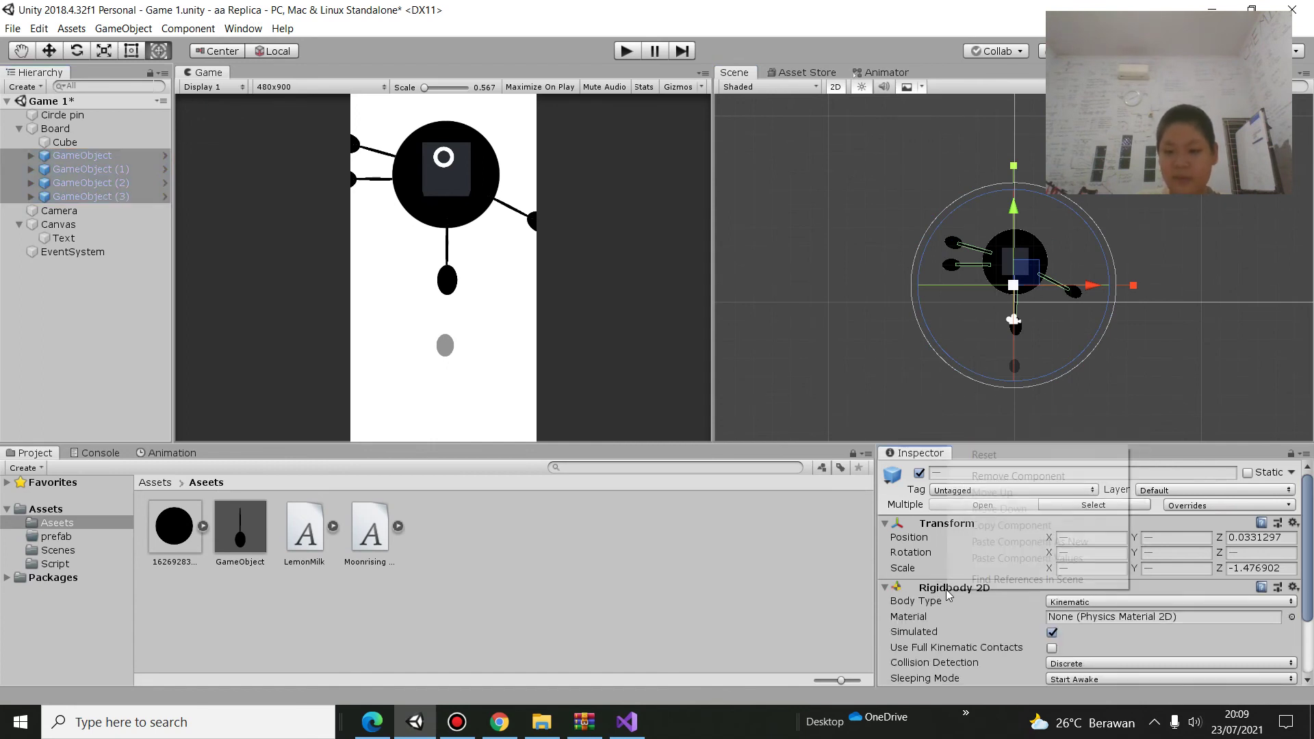
pyautogui.click(1009, 474)
# Play-test to a score of 1, then nudge the preset pins slightly lower
pyautogui.click(626, 51)
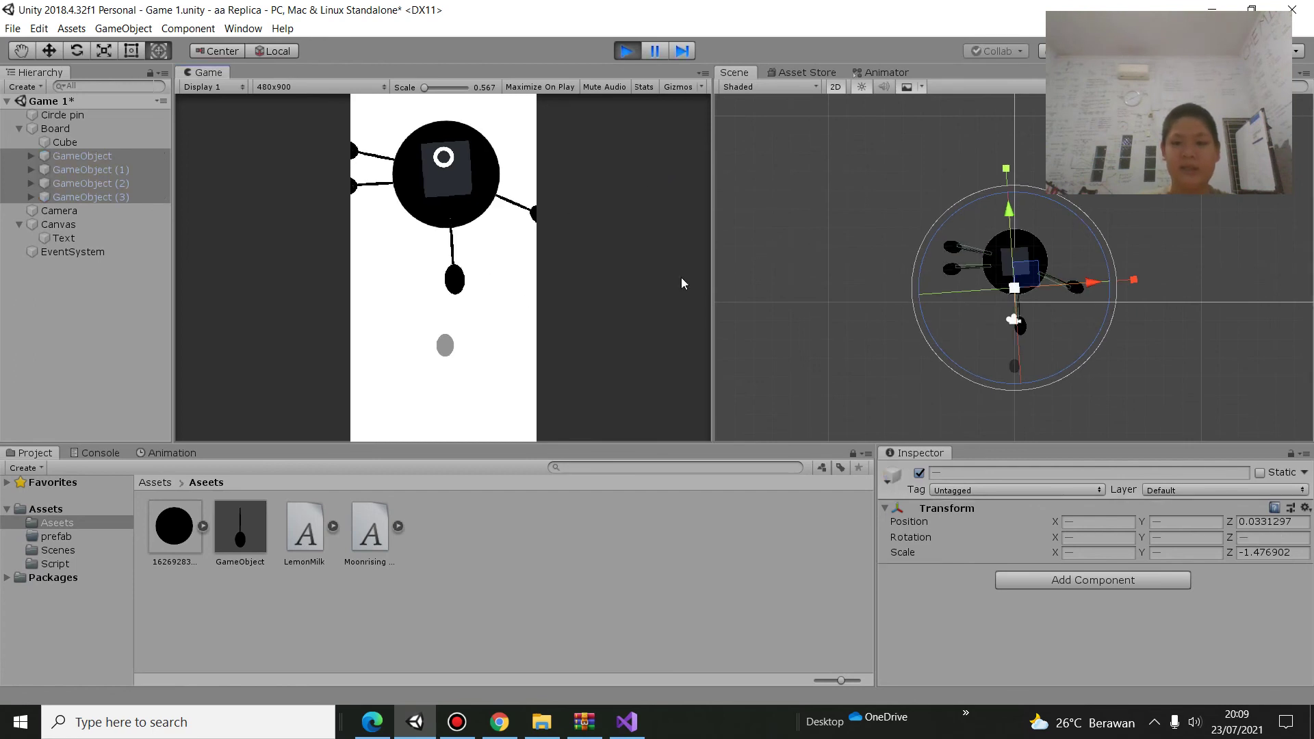
pyautogui.click(484, 284)
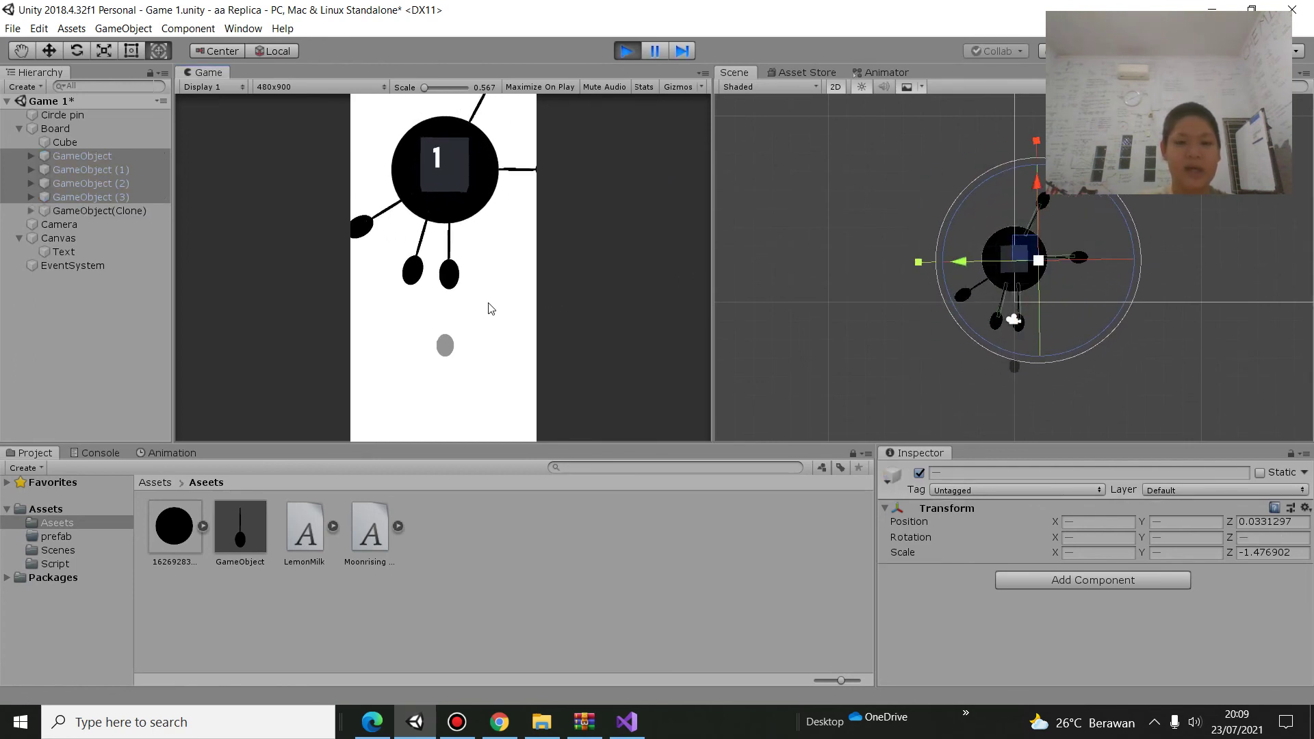
pyautogui.click(626, 52)
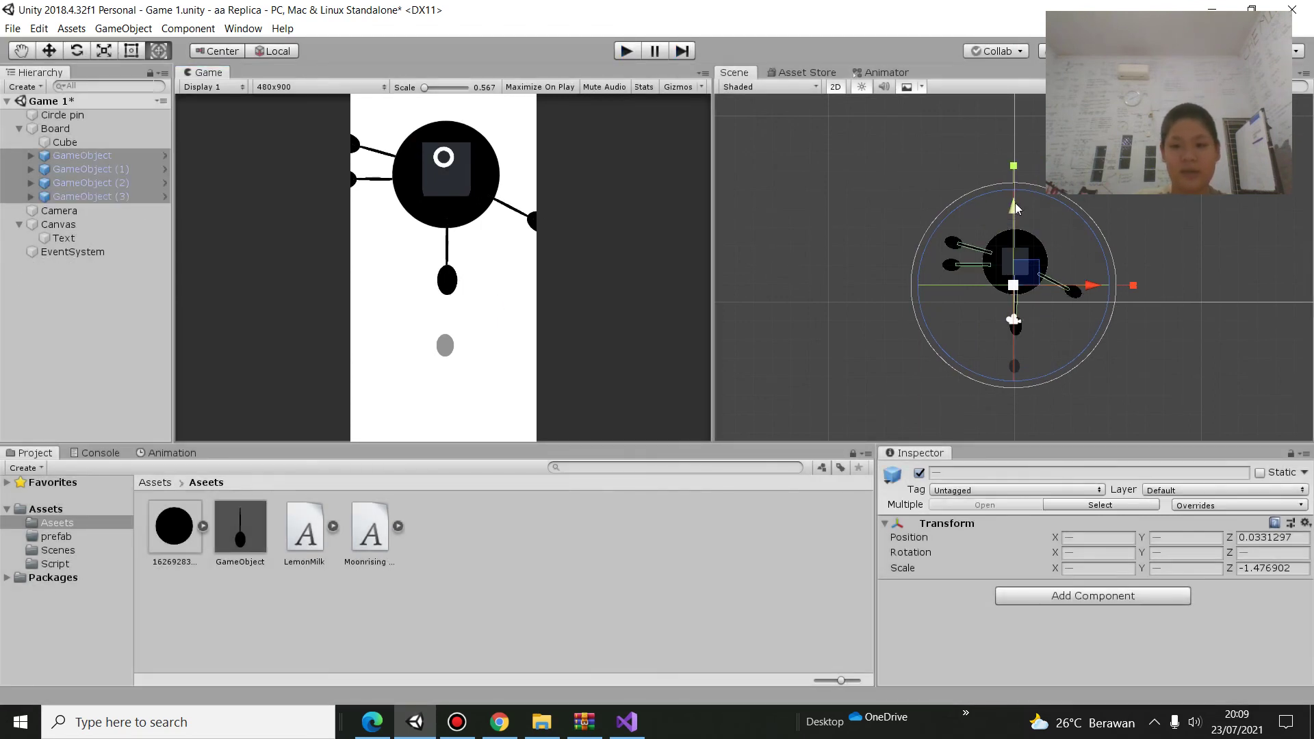
pyautogui.moveTo(1016, 204); pyautogui.dragTo(1027, 216)
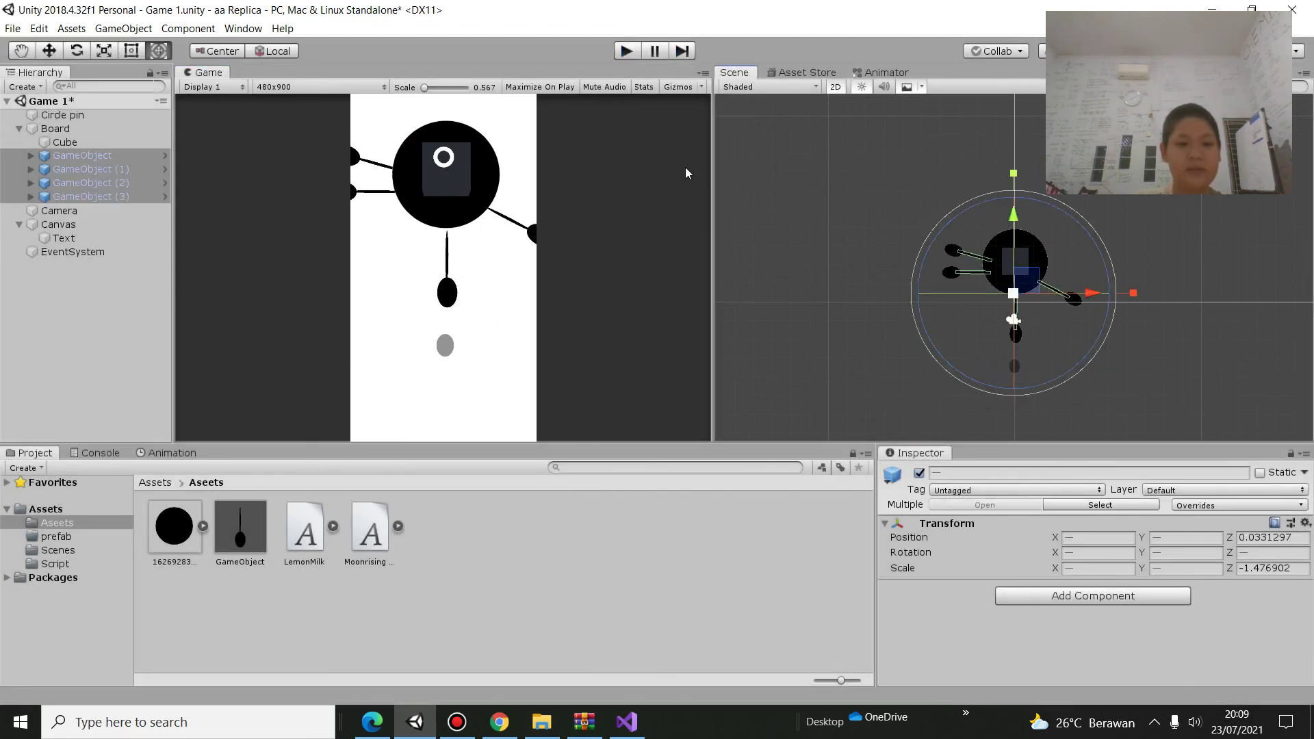
pyautogui.click(55, 128)
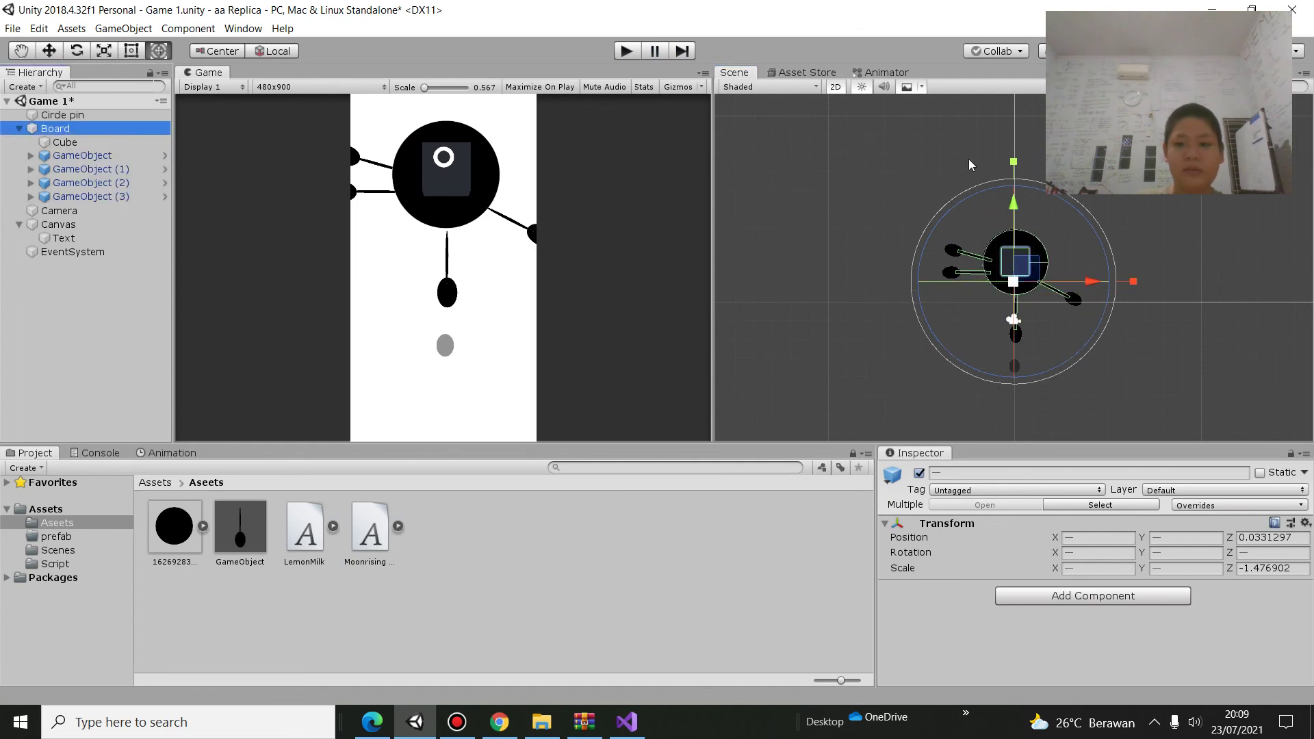
# Lower the Board slightly and play-test it with two pin shots
pyautogui.moveTo(1014, 197); pyautogui.dragTo(1016, 195)
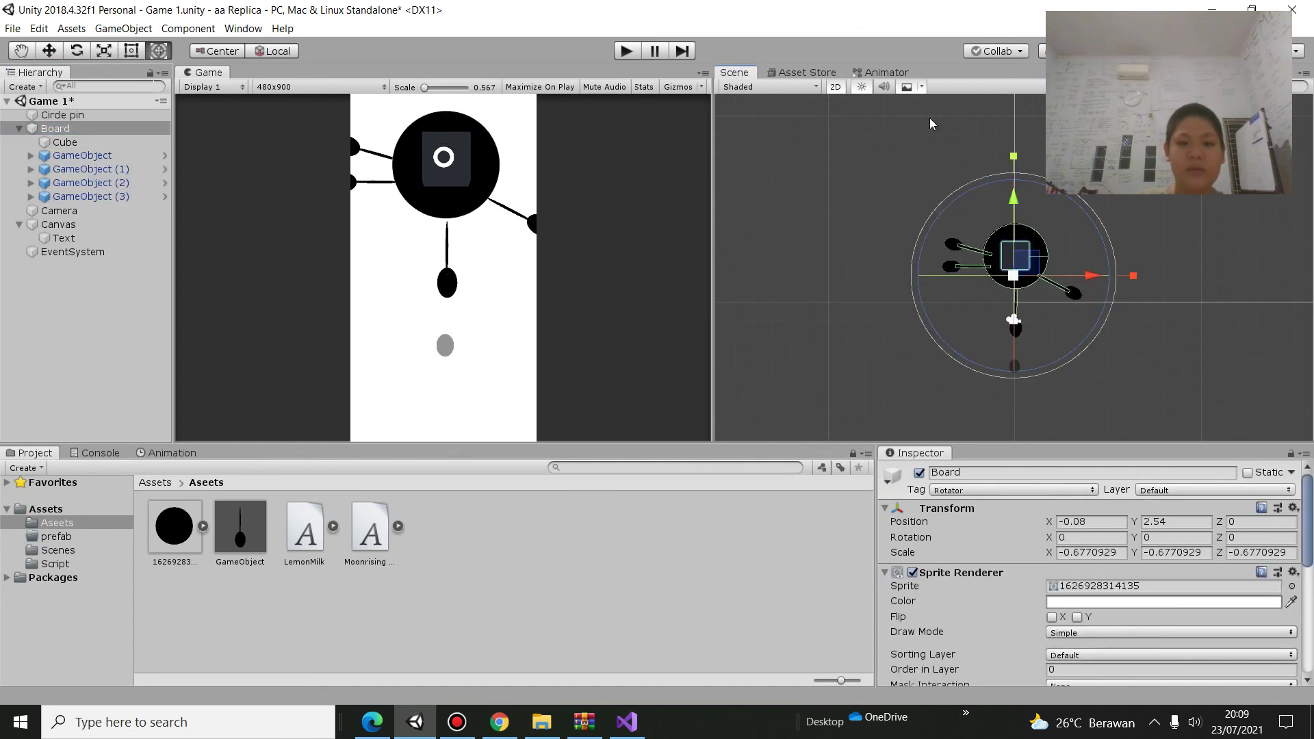
pyautogui.click(625, 52)
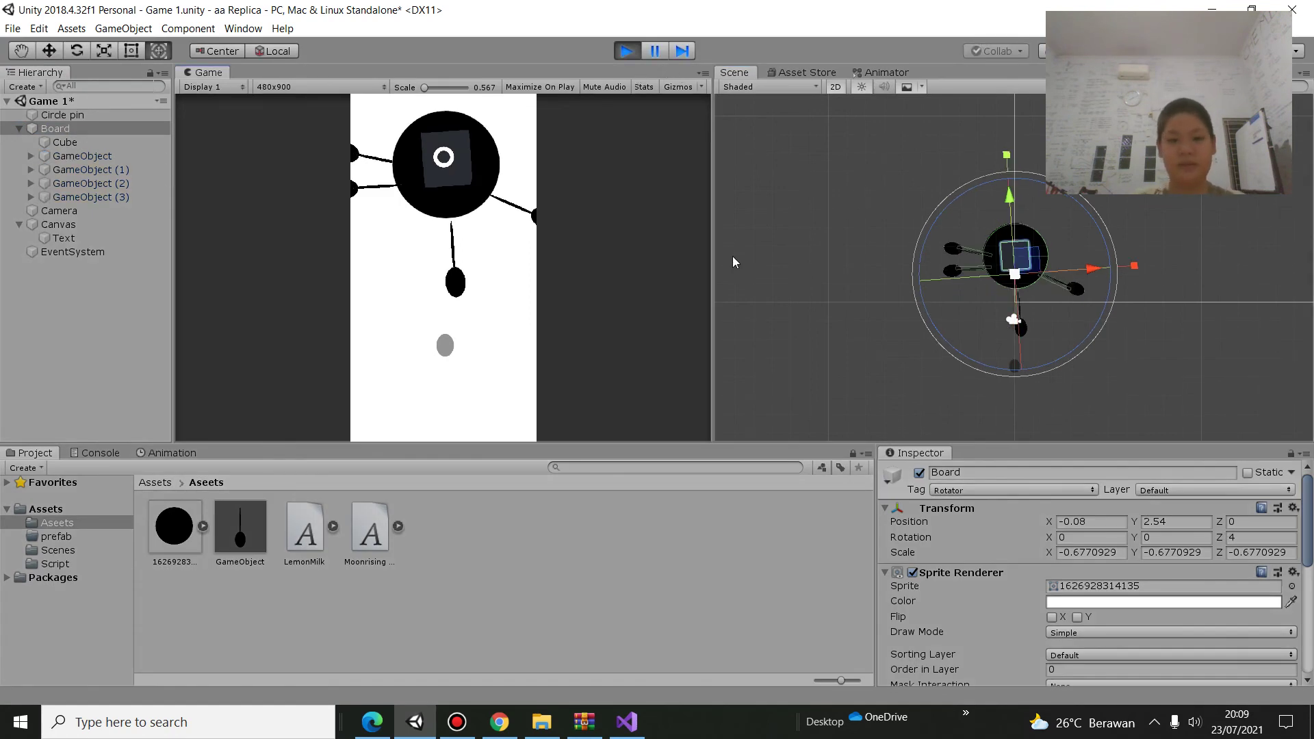
pyautogui.click(415, 314)
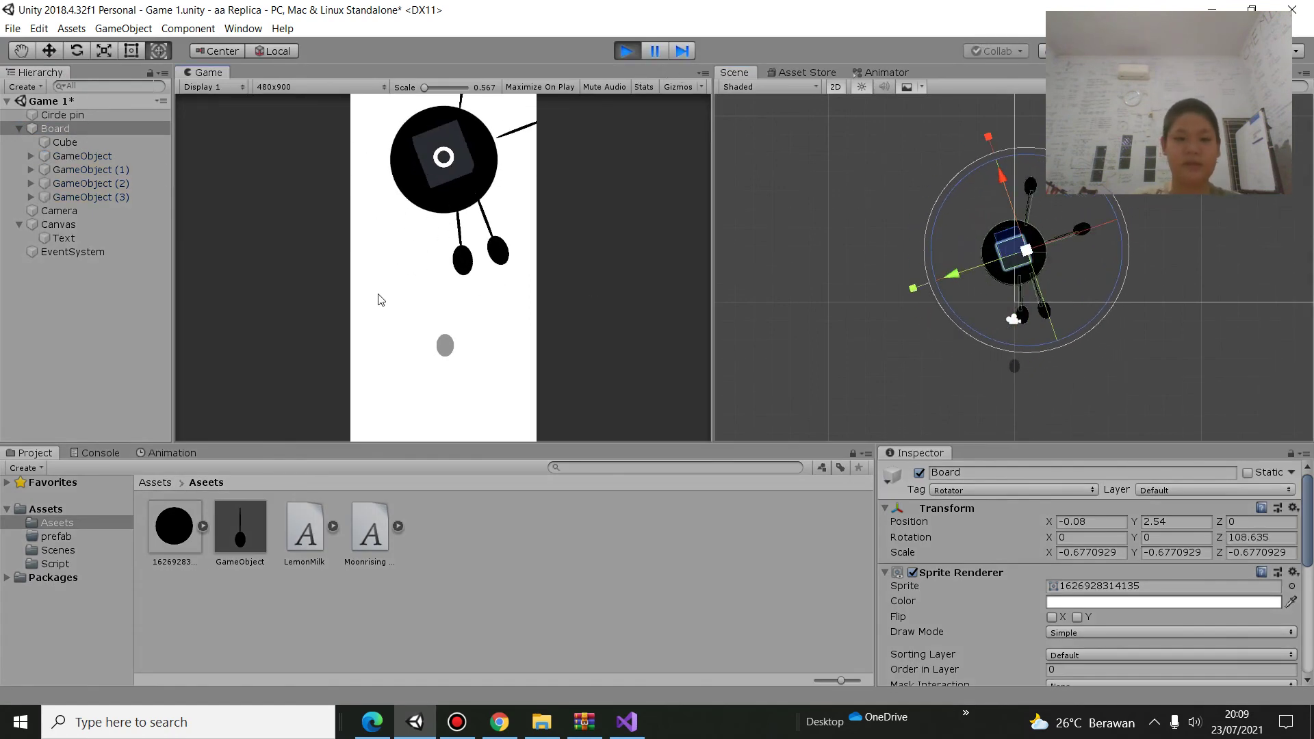
pyautogui.click(415, 315)
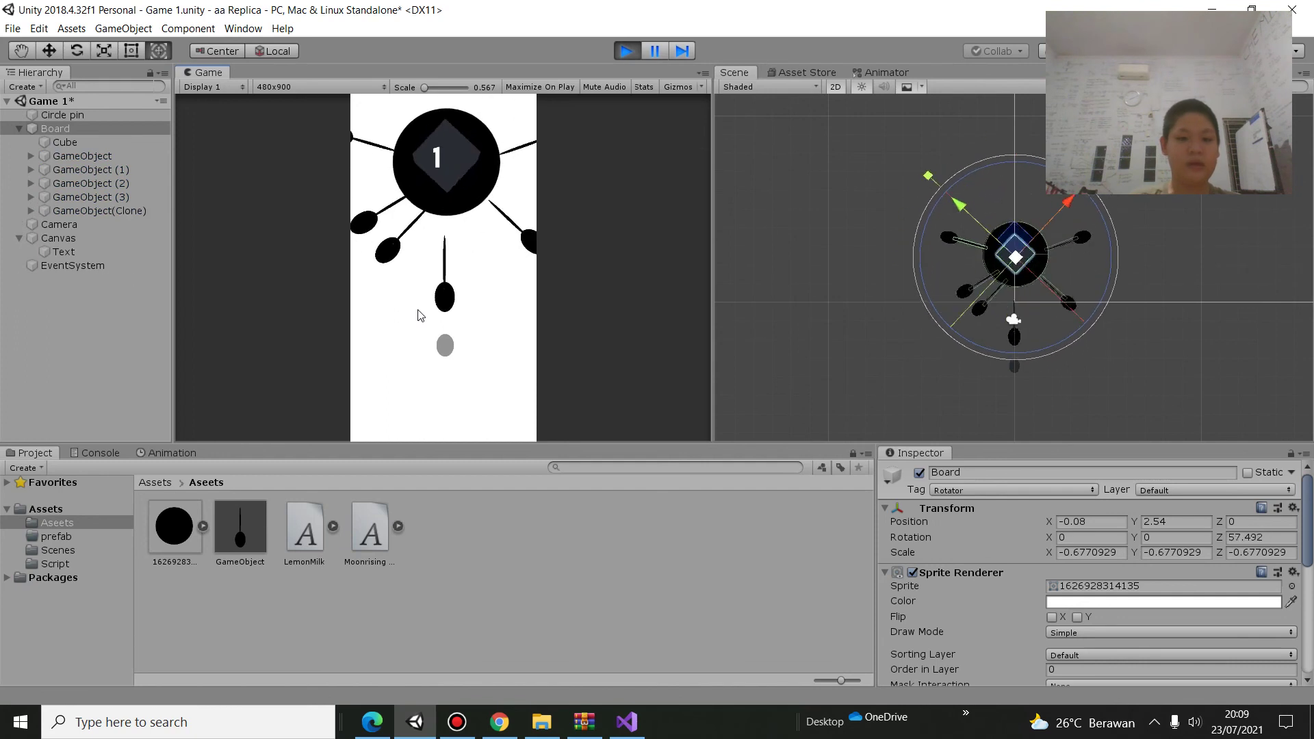
pyautogui.click(628, 52)
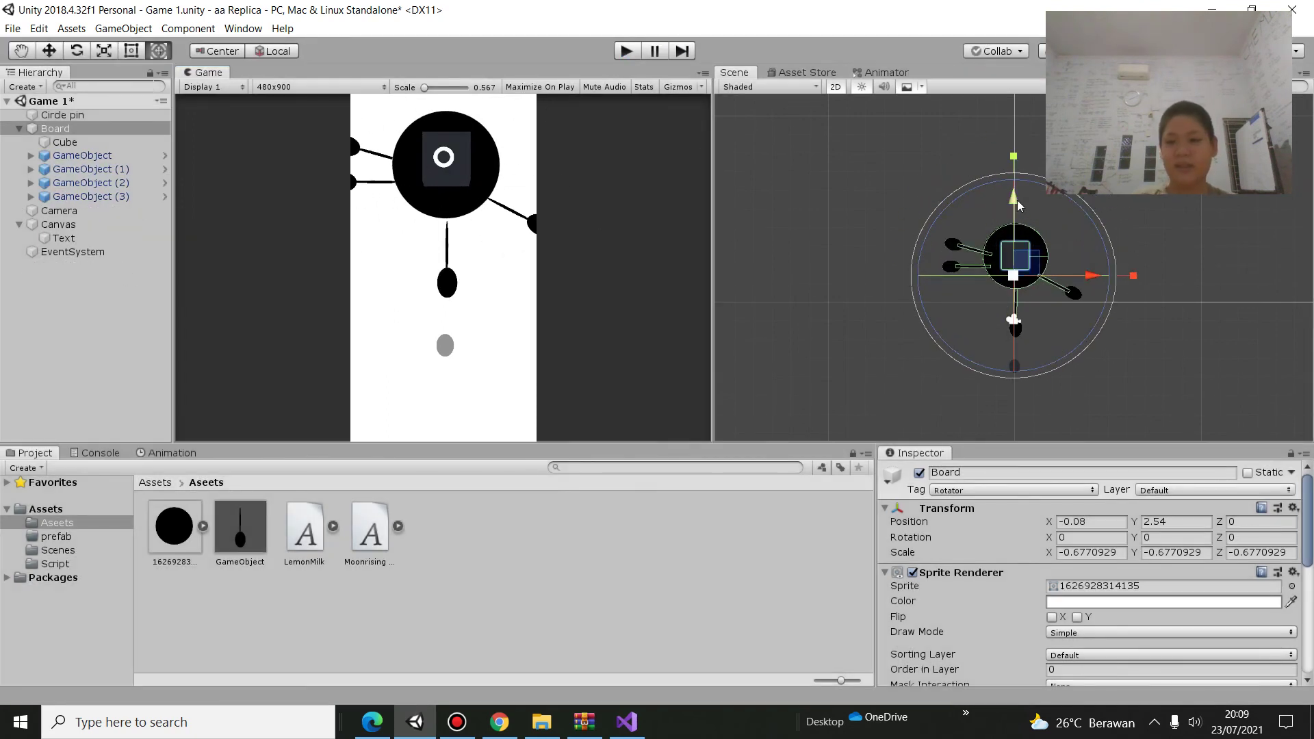
# Move the Board down to Y 1.62 and play-test to a score of 5
pyautogui.moveTo(1018, 203); pyautogui.dragTo(1027, 219)
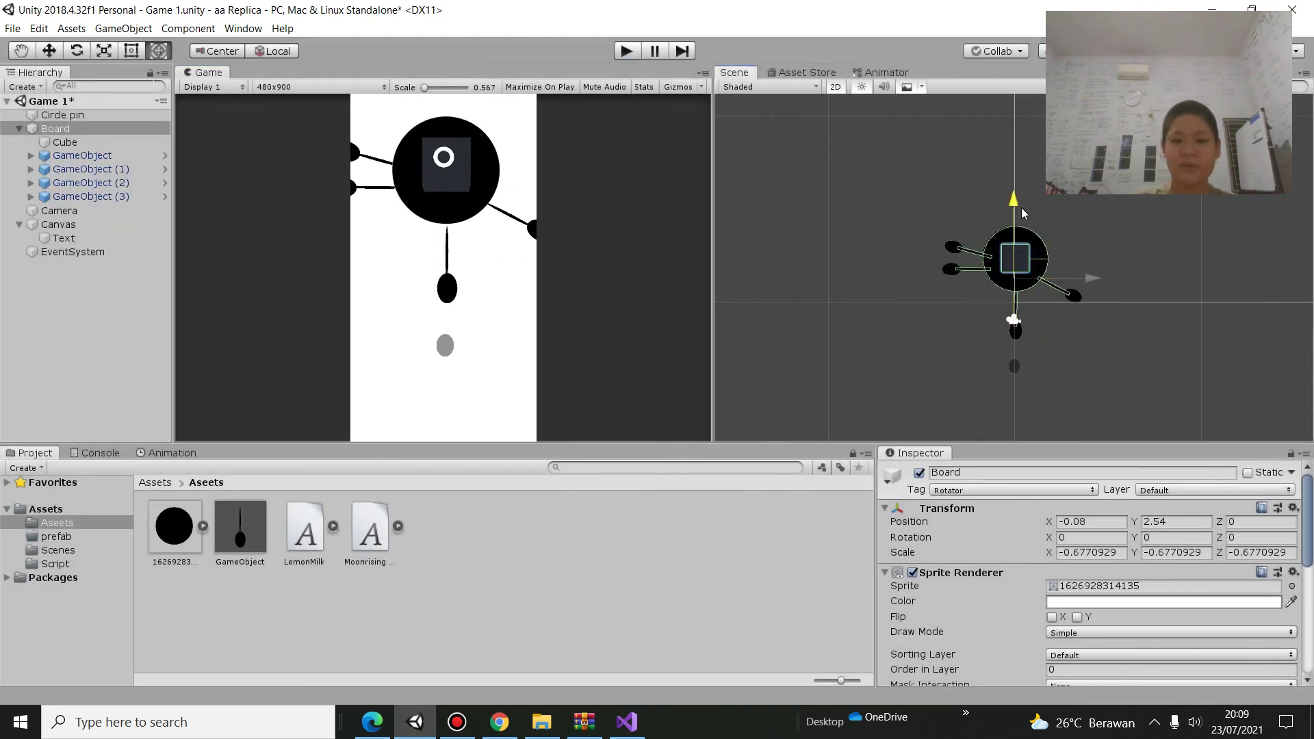
pyautogui.click(629, 52)
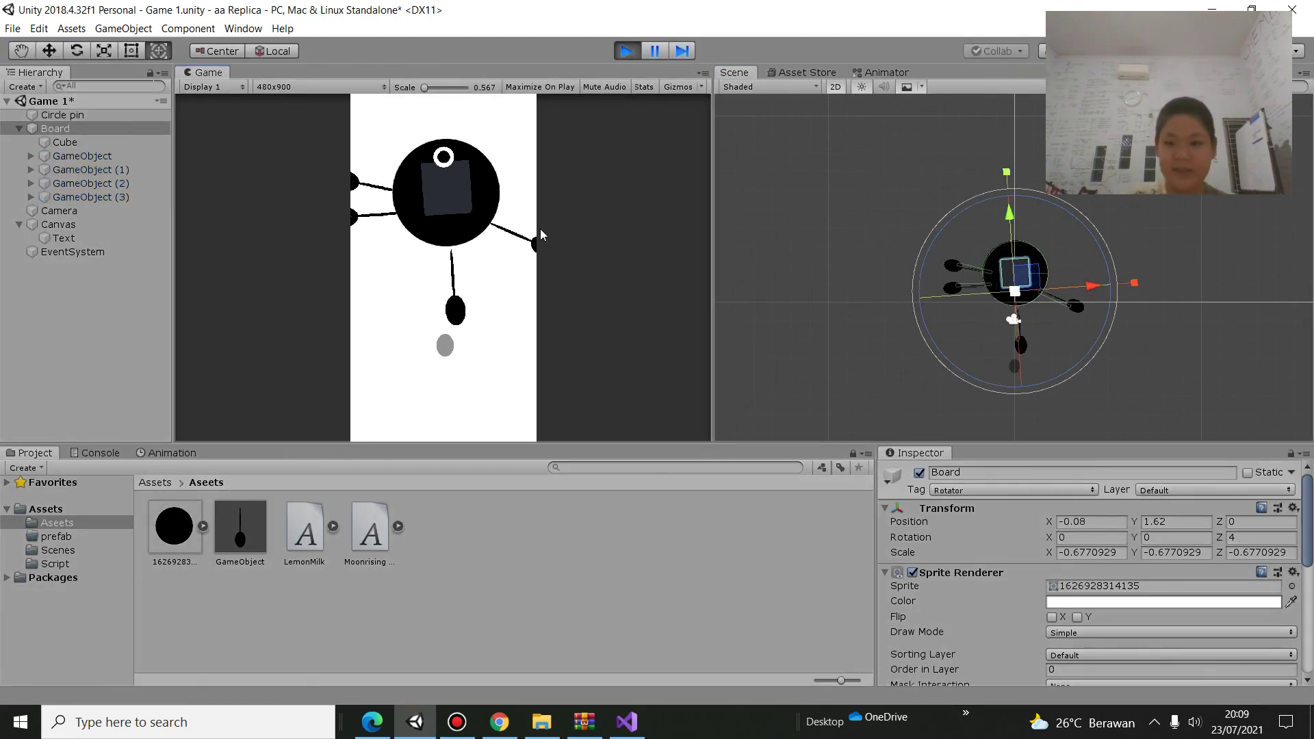
pyautogui.click(542, 230)
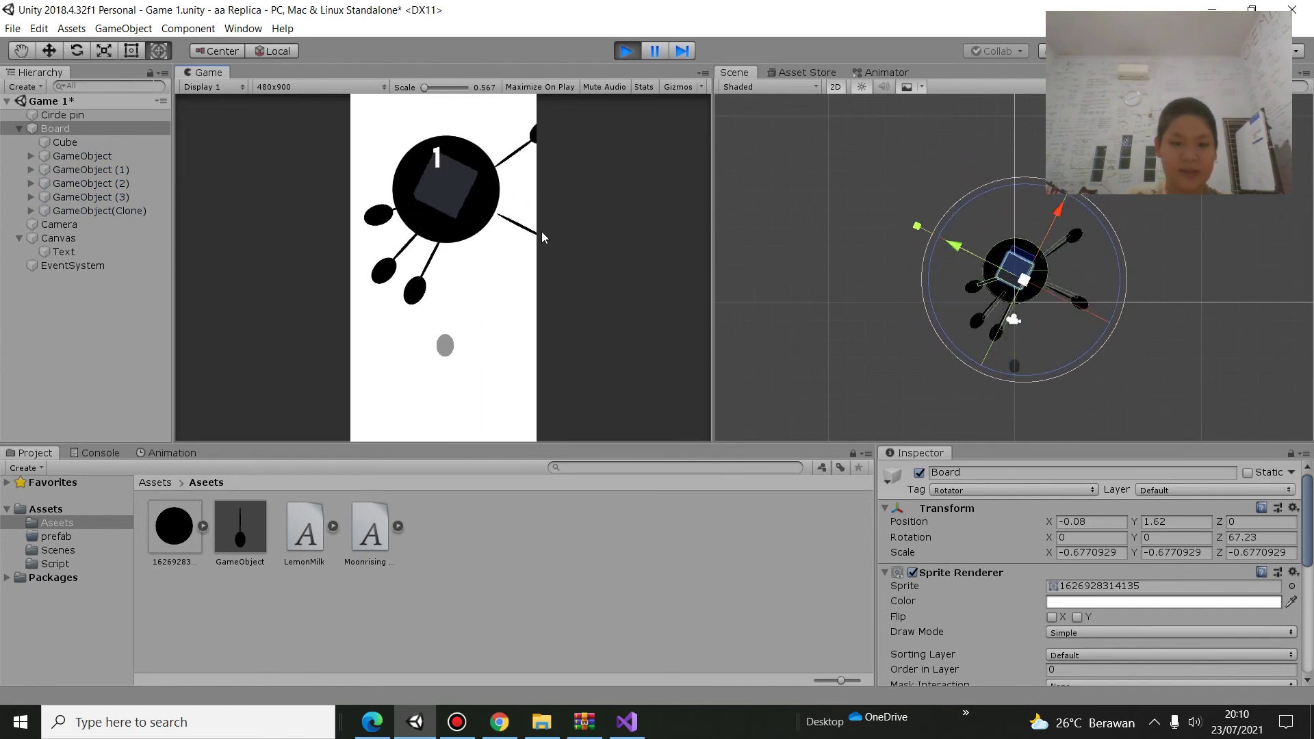
pyautogui.click(542, 232)
pyautogui.click(537, 257)
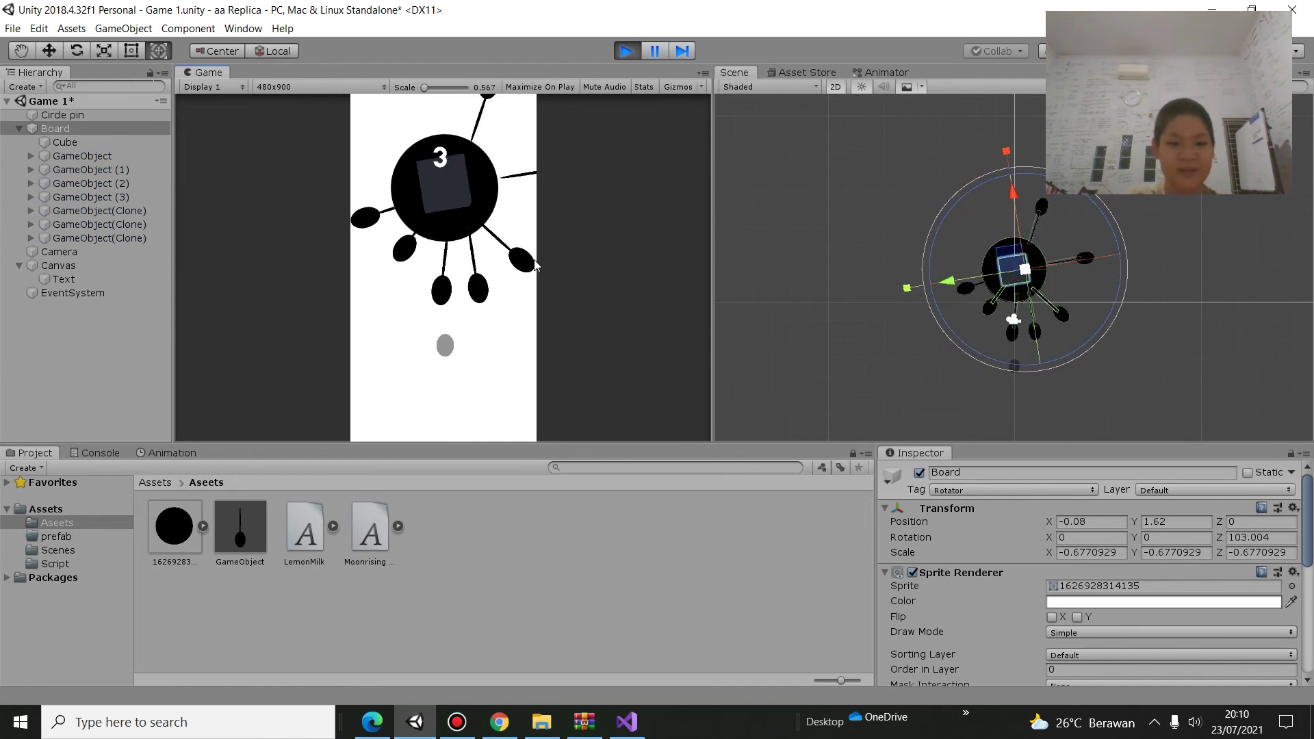
pyautogui.click(534, 265)
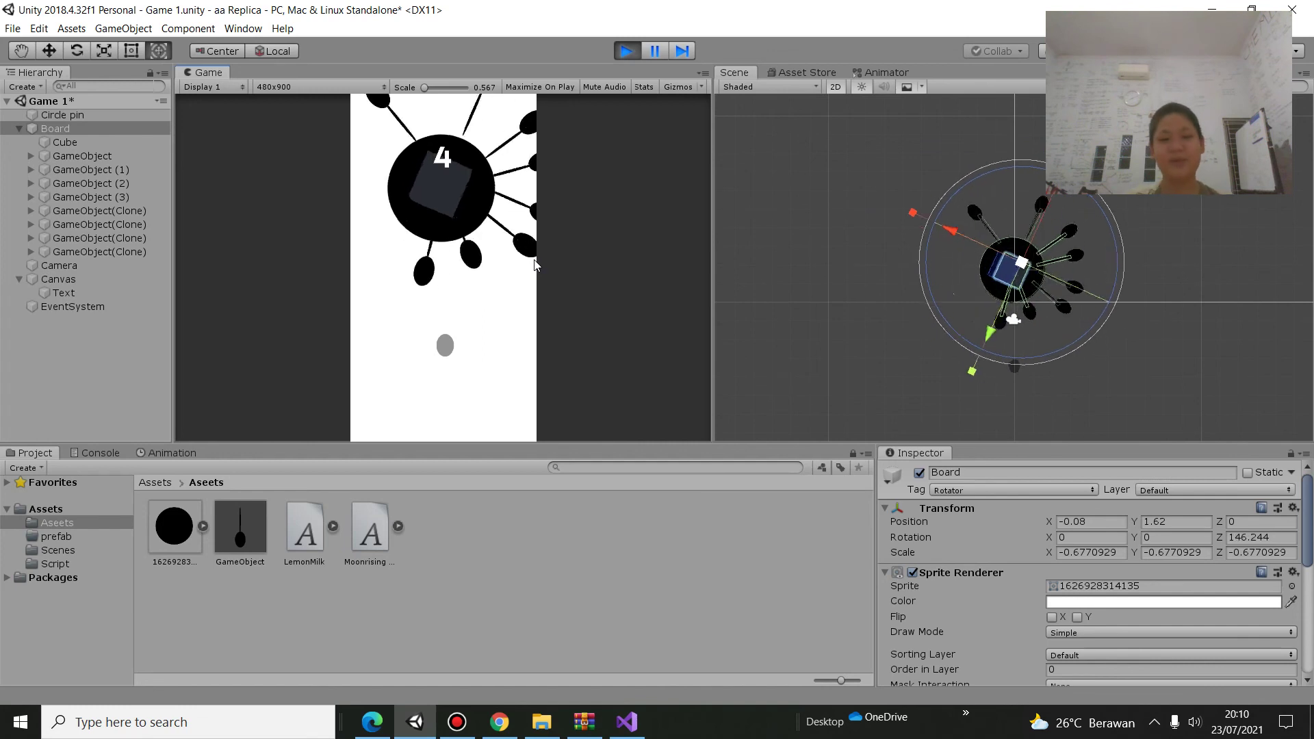
pyautogui.click(531, 260)
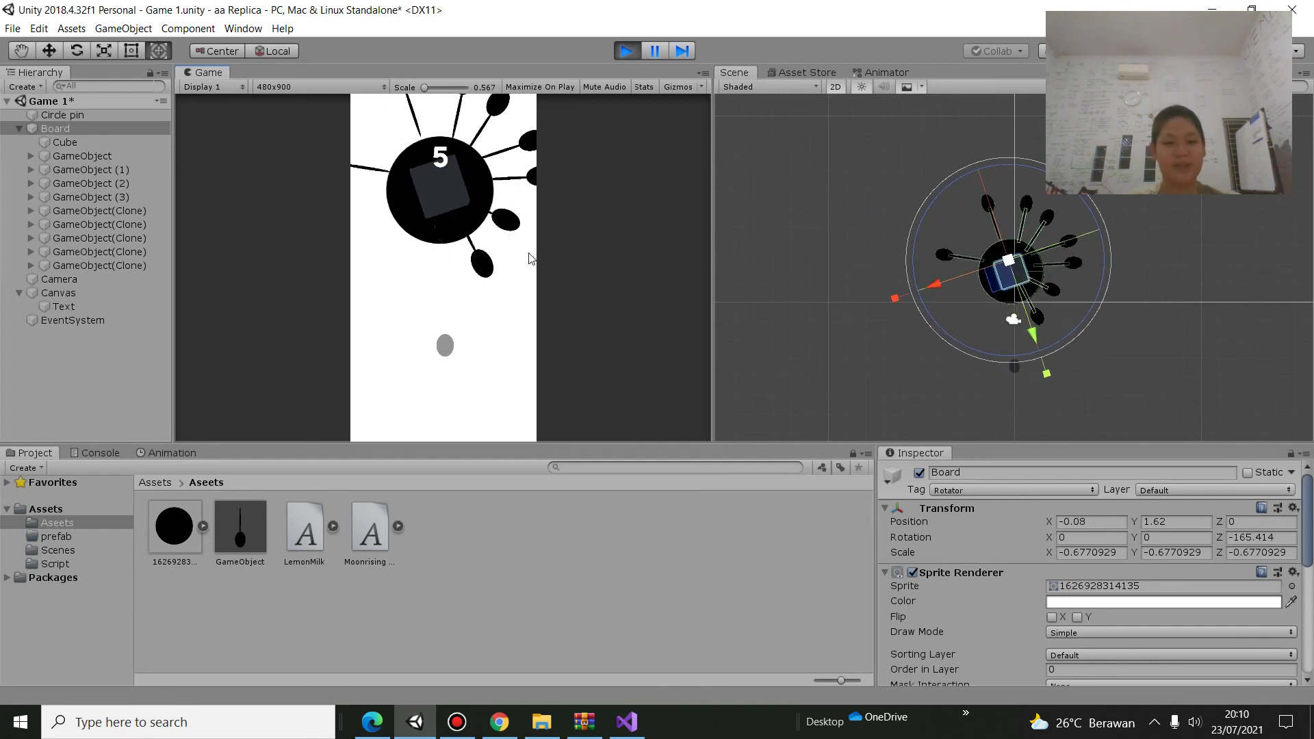
pyautogui.click(626, 51)
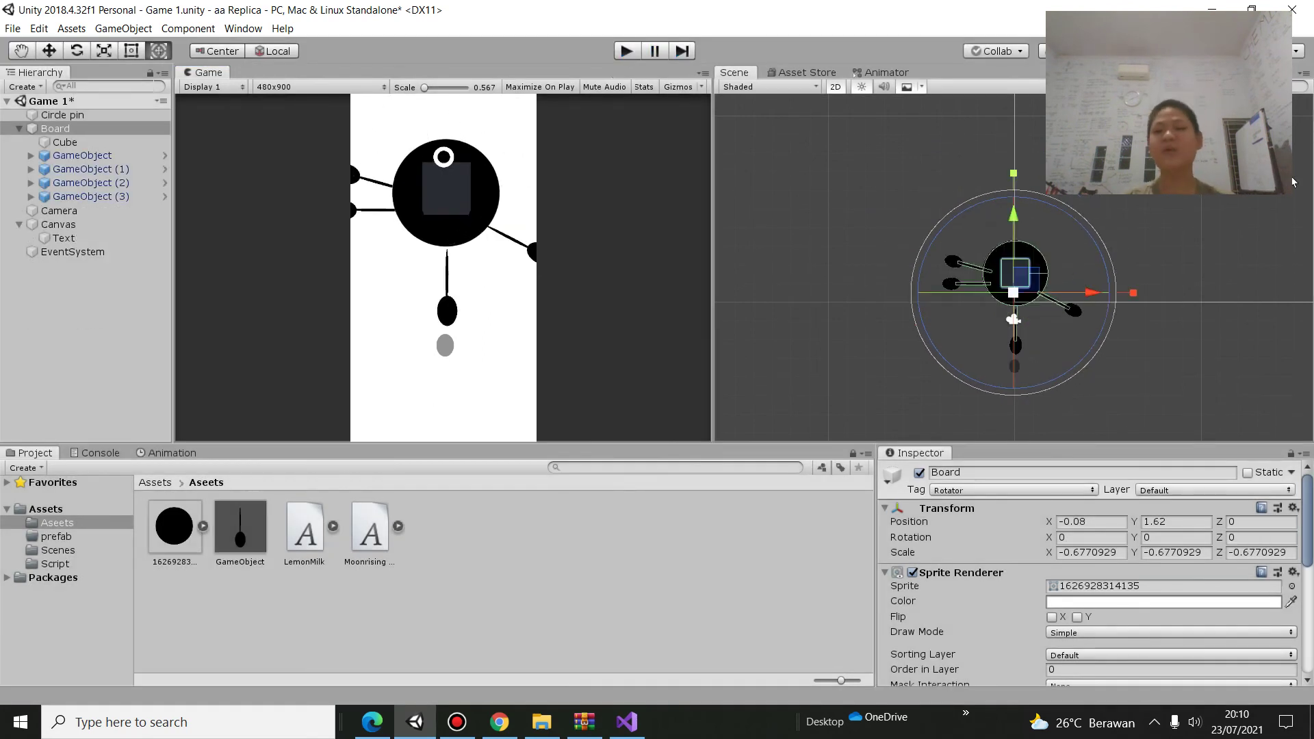
pyautogui.click(1229, 208)
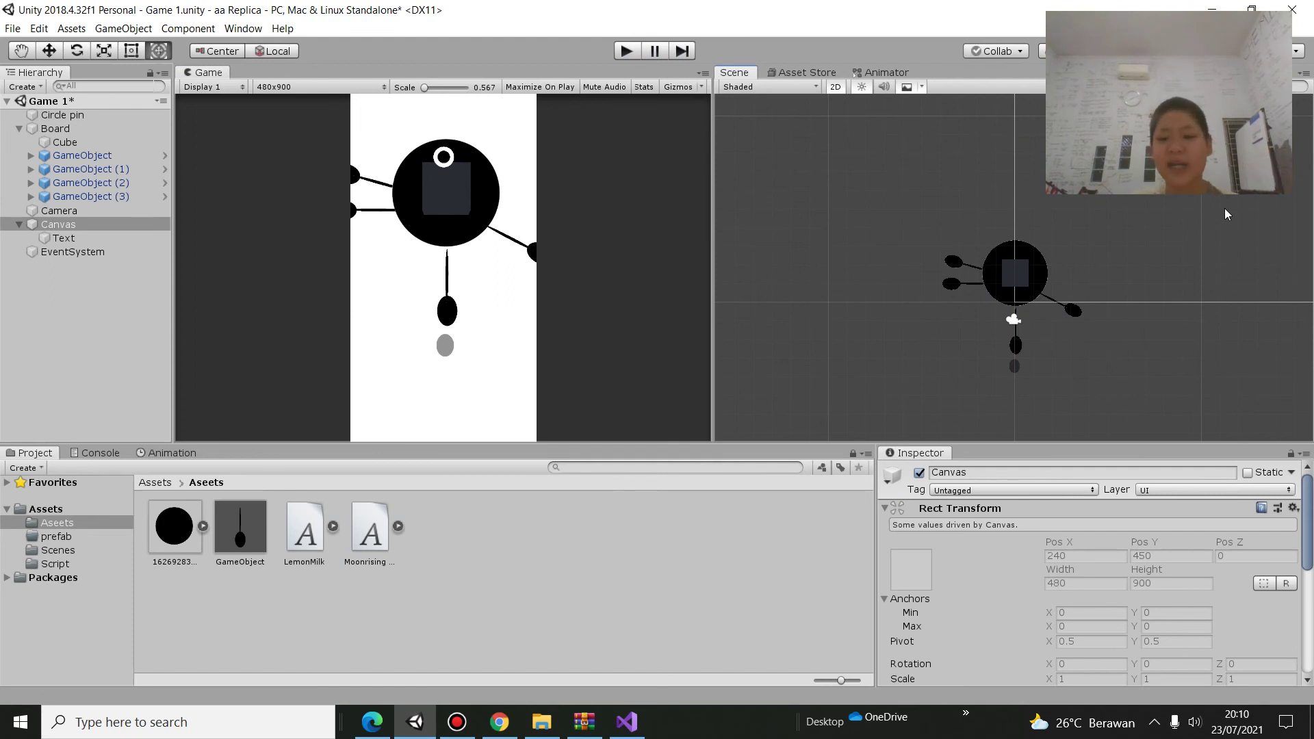